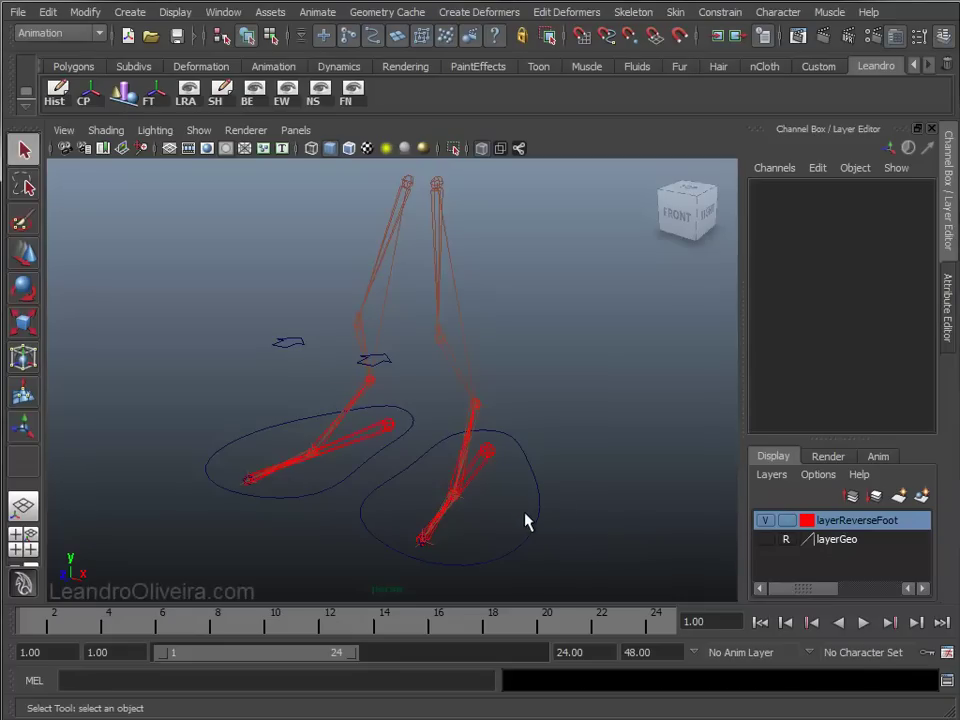
Select the ctrl_l_Foot curve and open Add Attribute from the Channel Box Edit menu
drag(525, 521, 562, 553)
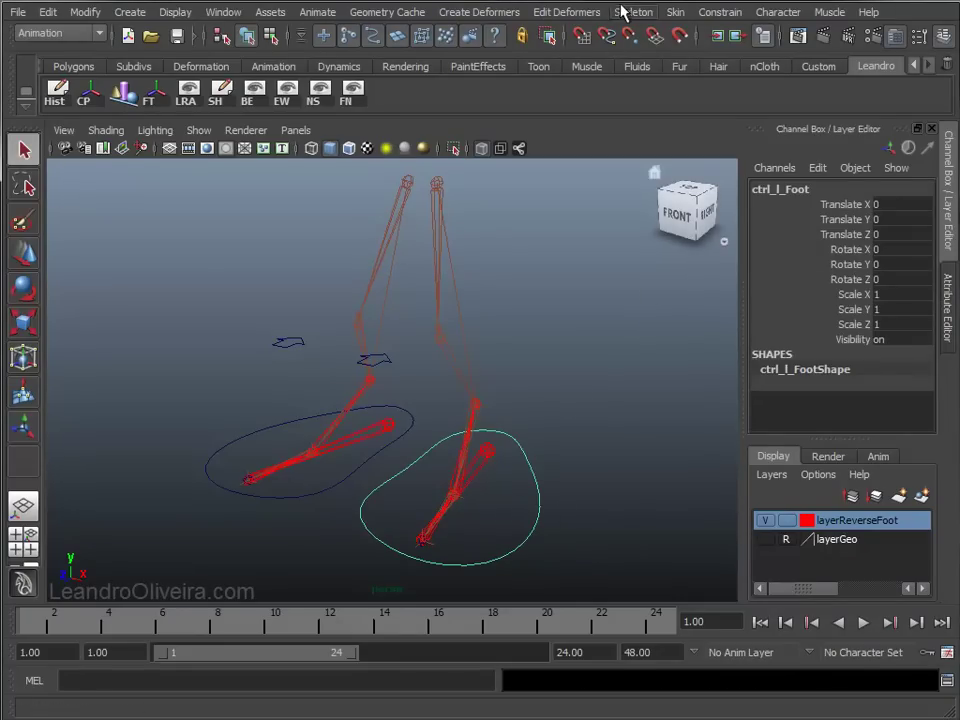
click(819, 170)
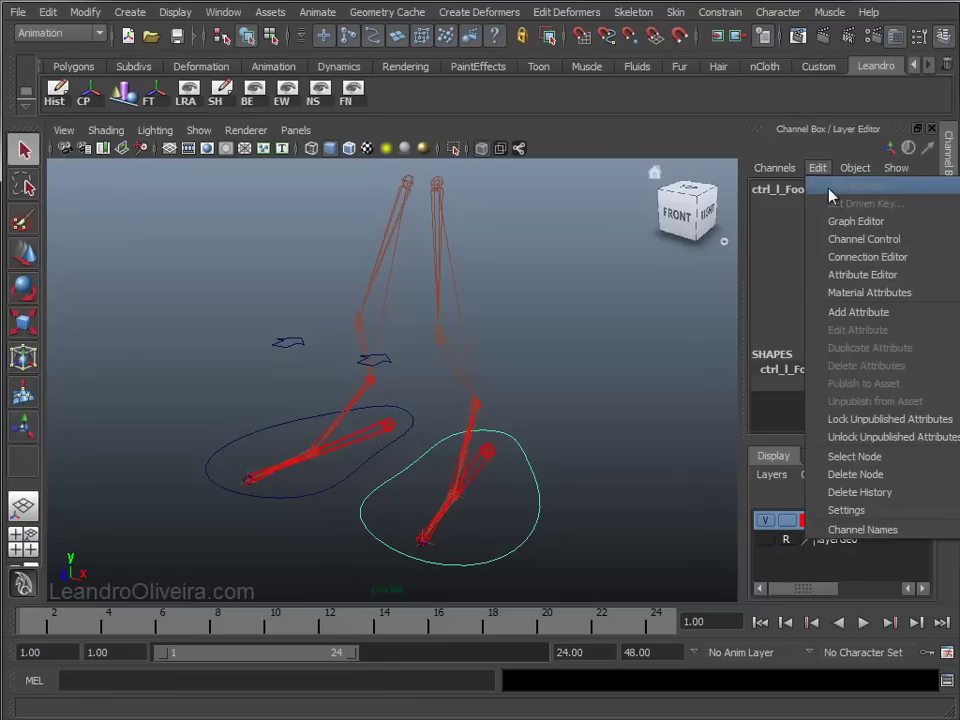
click(850, 318)
Add a rollAnkle attribute with minimum -10, maximum 10 and default 0
drag(528, 106, 395, 66)
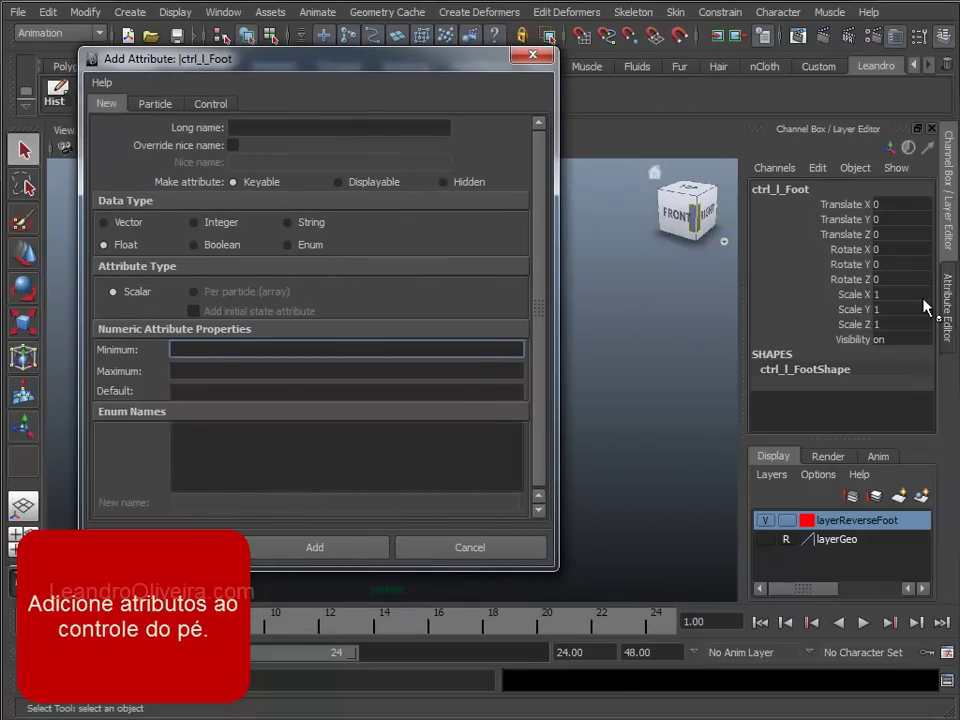
click(286, 128)
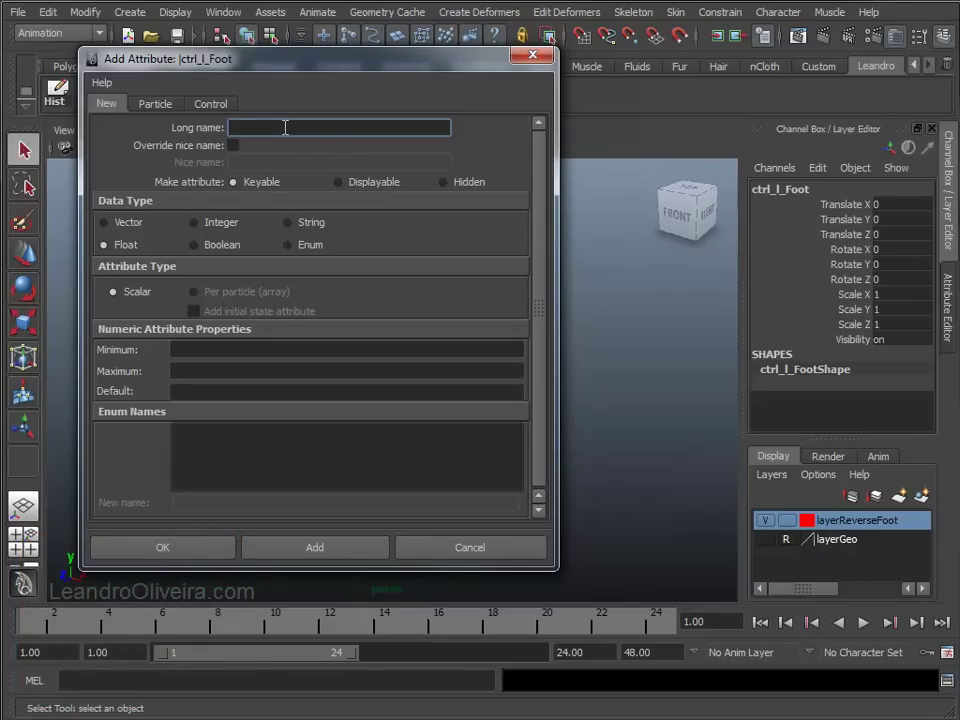
text(rollAnkle)
click(189, 352)
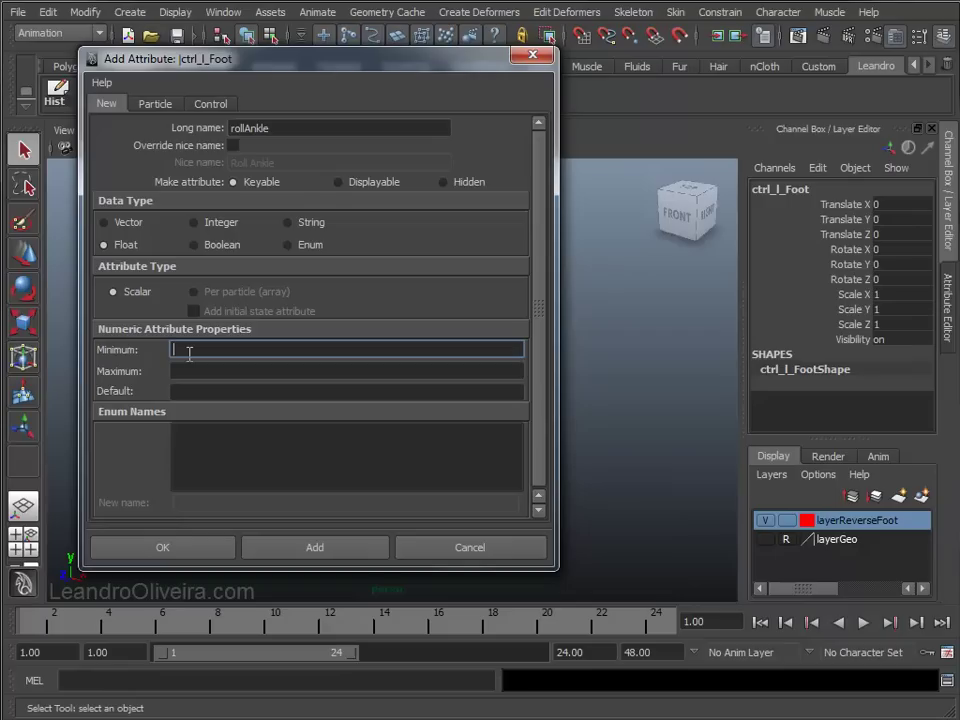
text(-10)
key(Tab)
text(10)
key(Tab)
text(0)
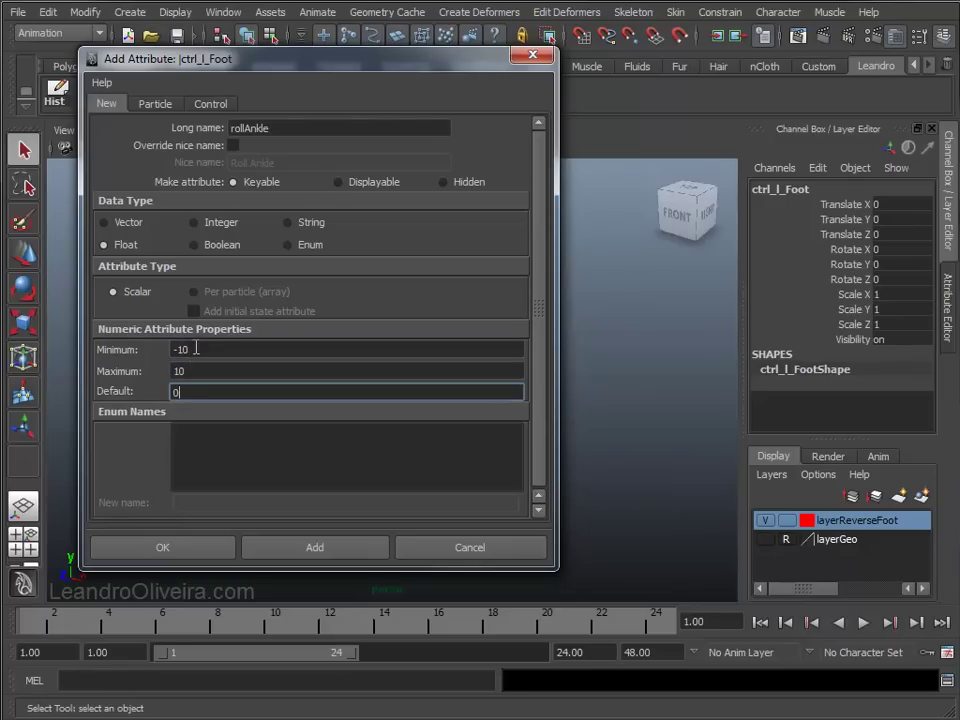
click(270, 550)
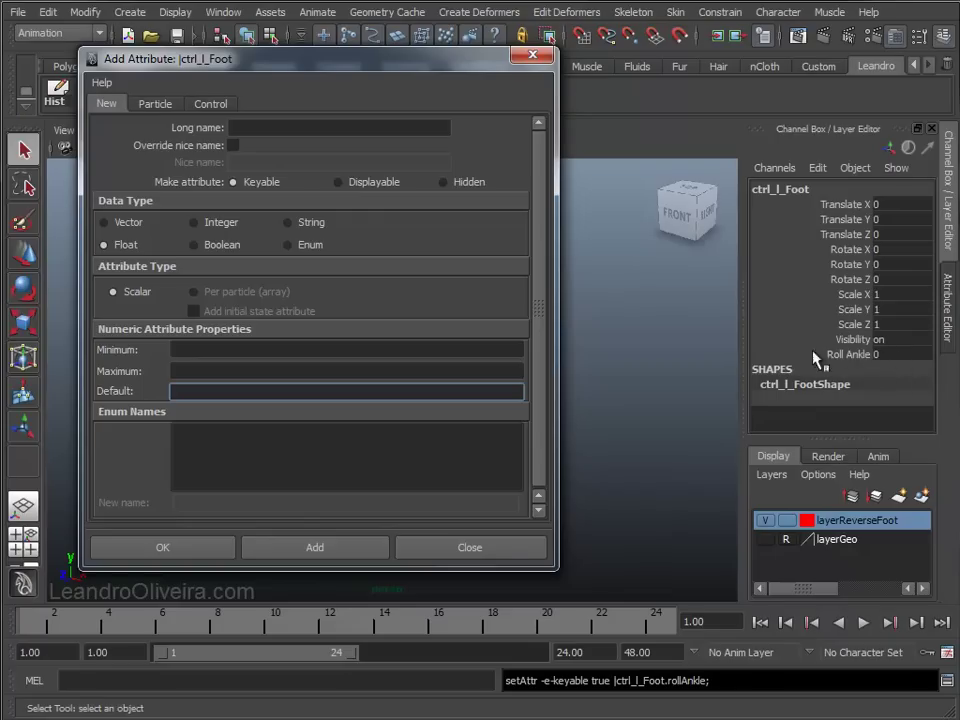
Add a rollFoot attribute with the same -10 to 10 range and default 0
click(246, 128)
text(rollT)
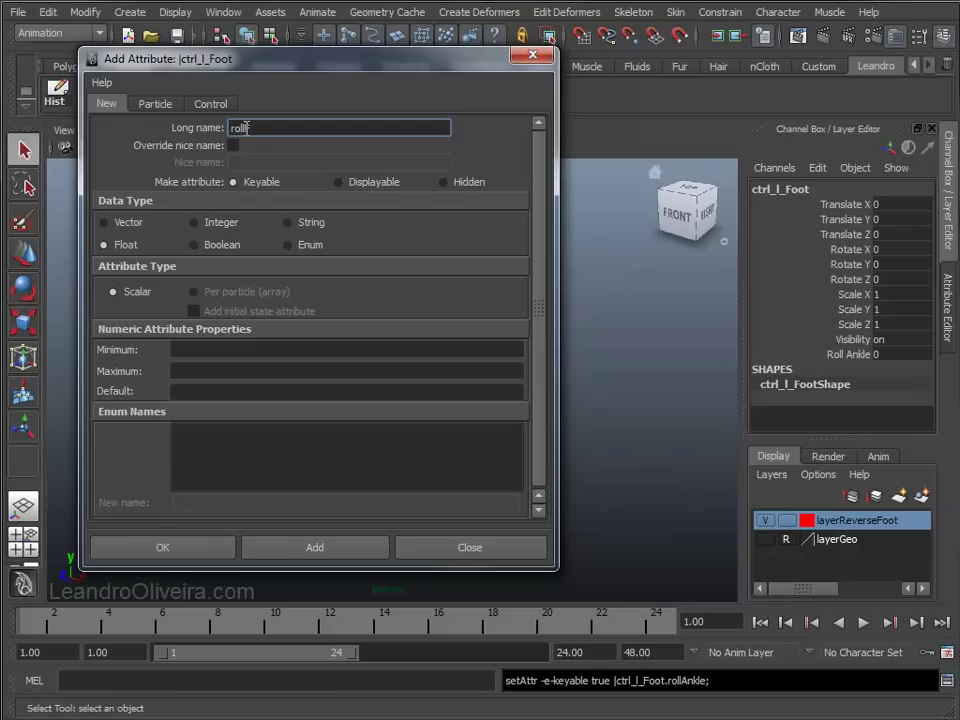
text(oot)
click(184, 349)
text(-10)
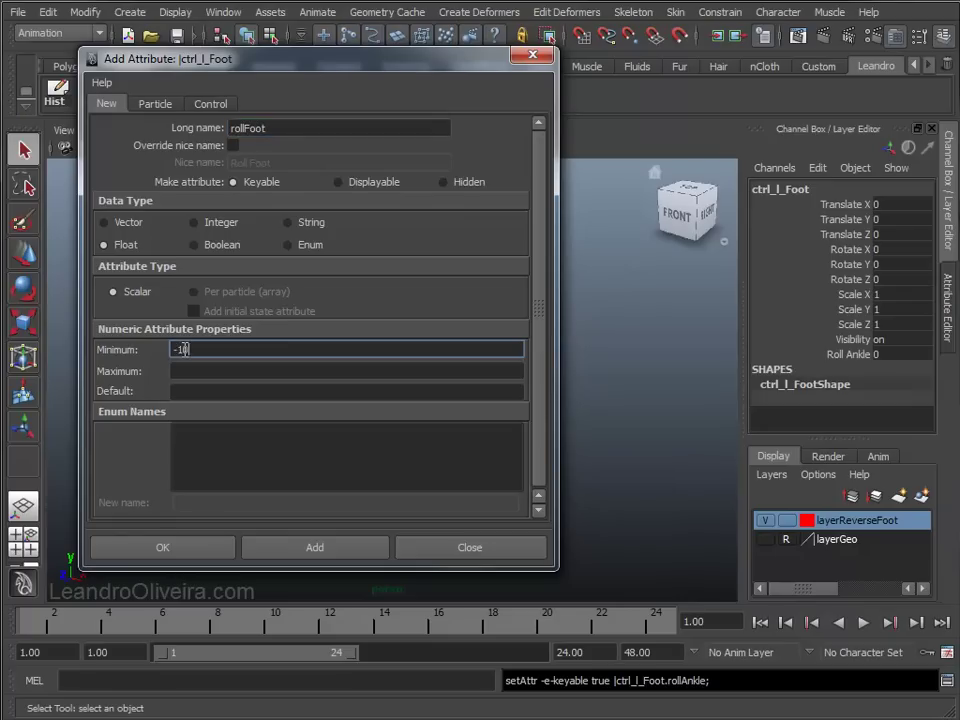
key(Tab)
key(Tab)
text(0)
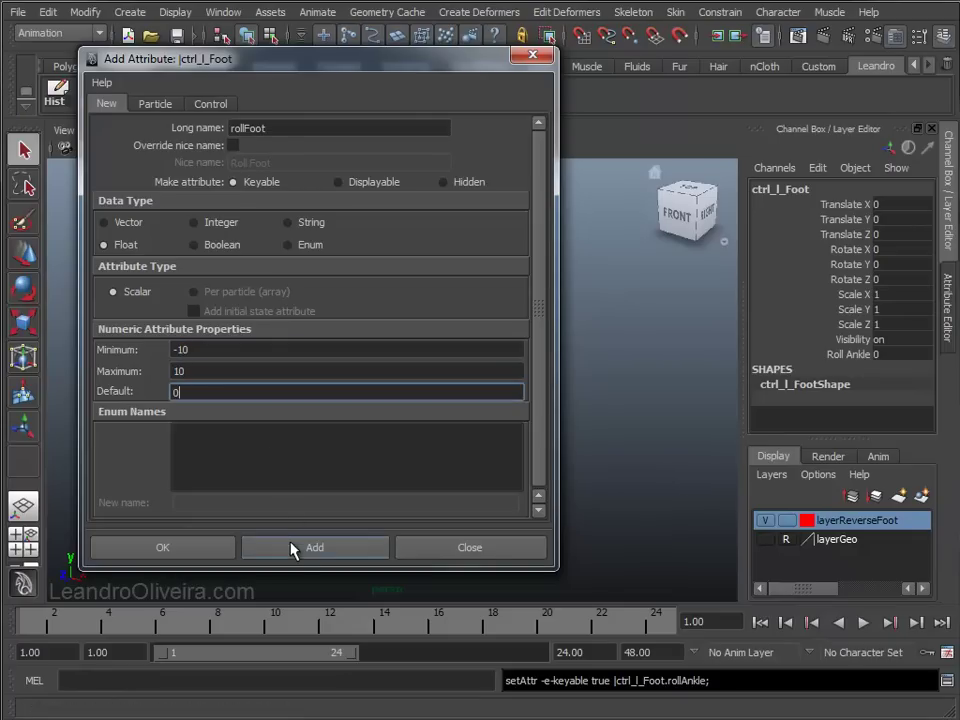
click(296, 549)
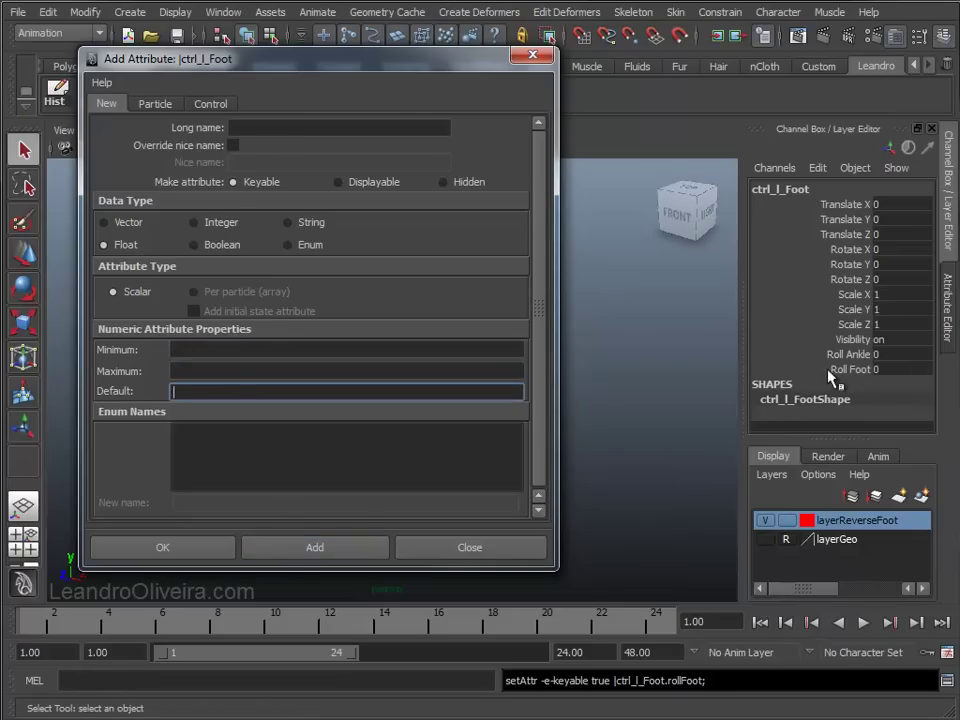
Add a Heel attribute ranging -10 to 10 with default 0
click(284, 130)
text(Heel)
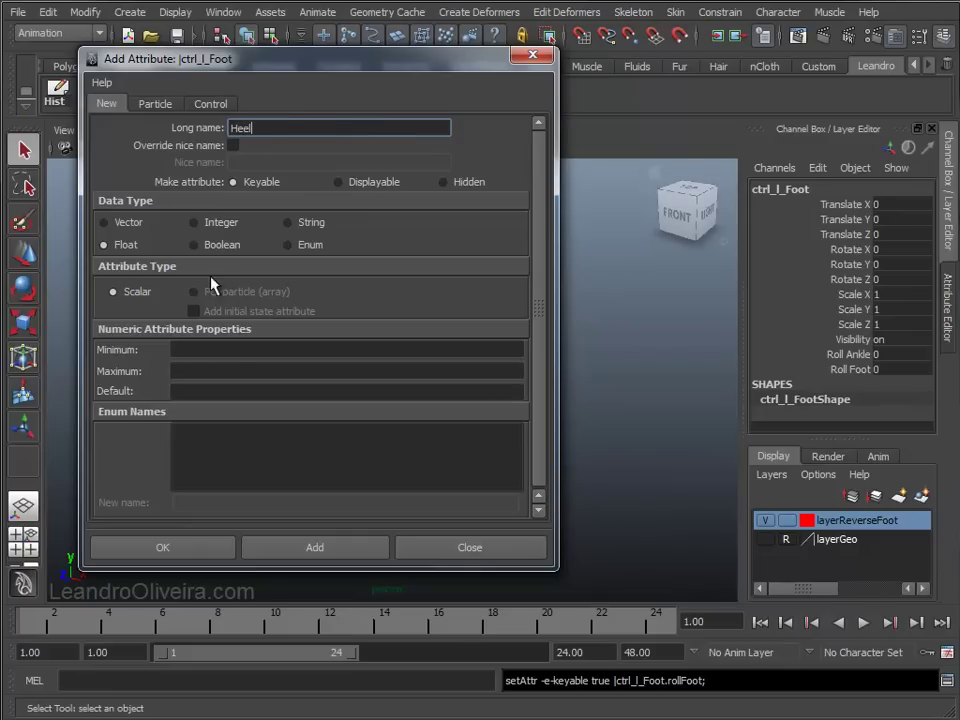
click(178, 349)
text(-10)
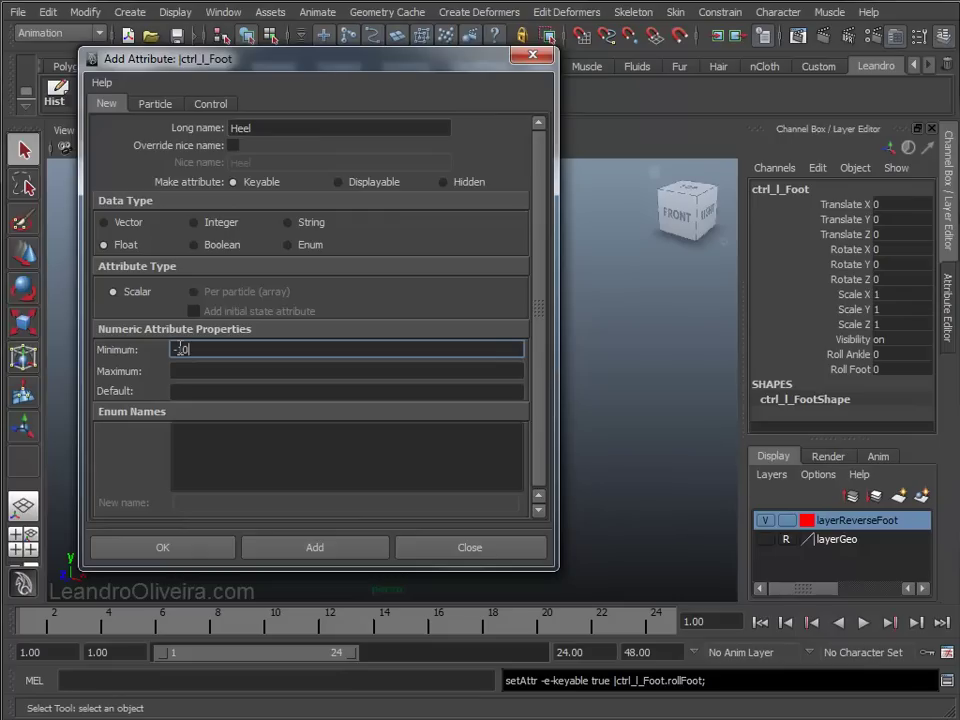
key(Tab)
text(10)
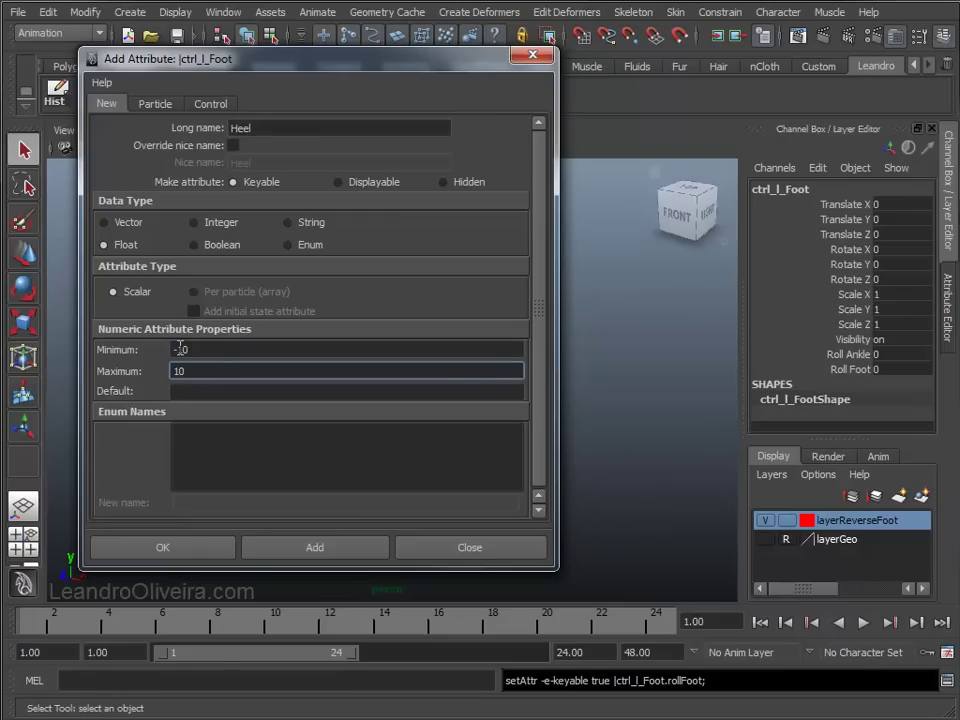
key(Tab)
text(0)
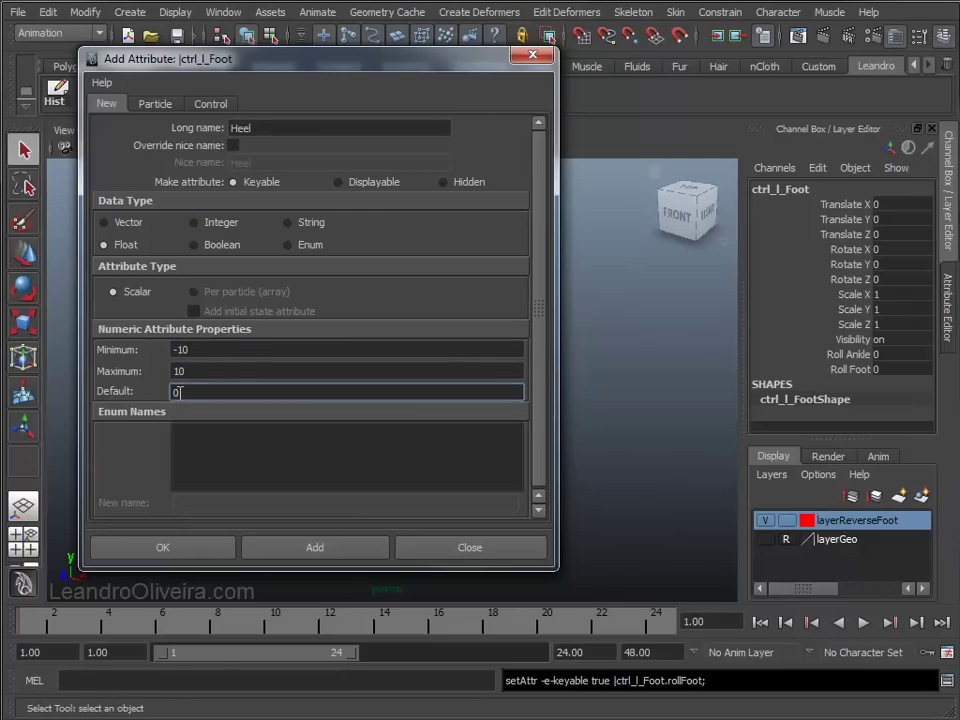
click(296, 548)
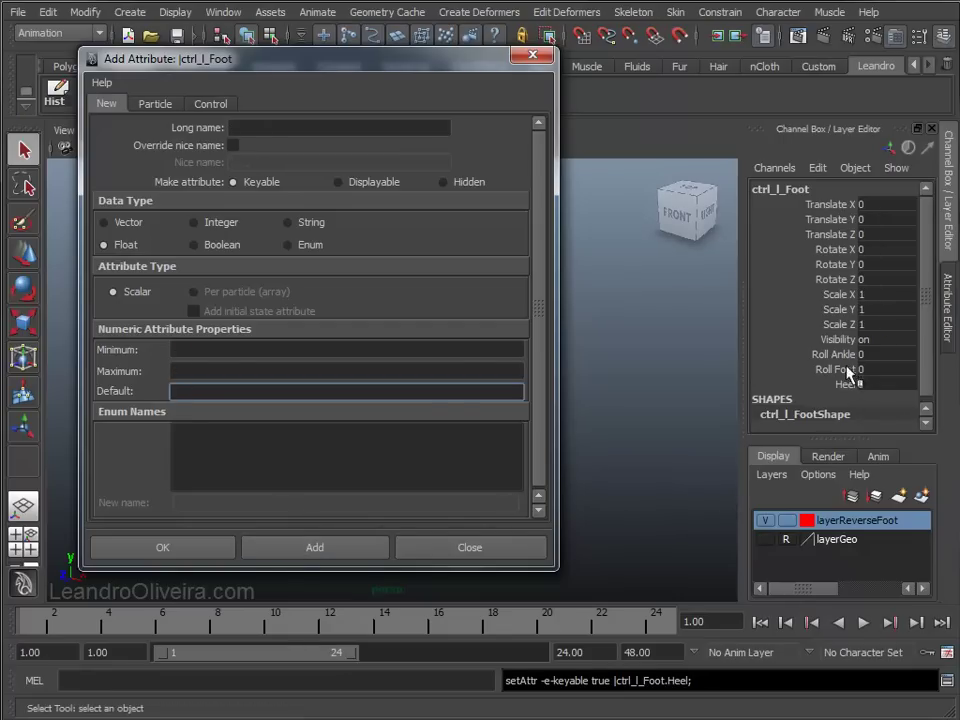
Add a heelRot attribute ranging -10 to 10 with default 0
click(281, 128)
text(heelR)
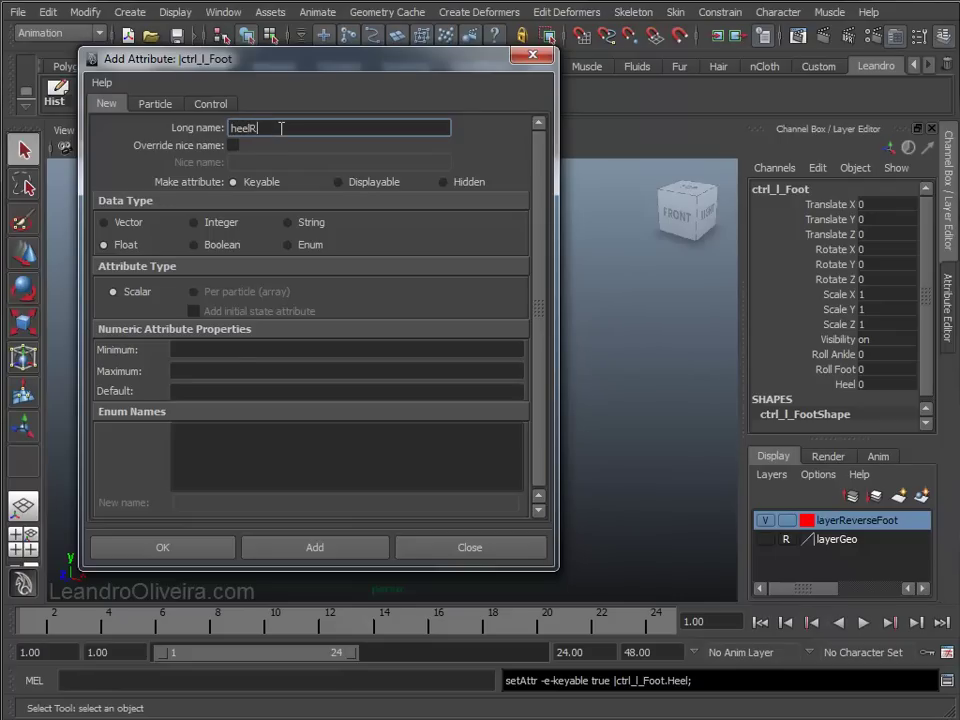
text(ot)
click(198, 345)
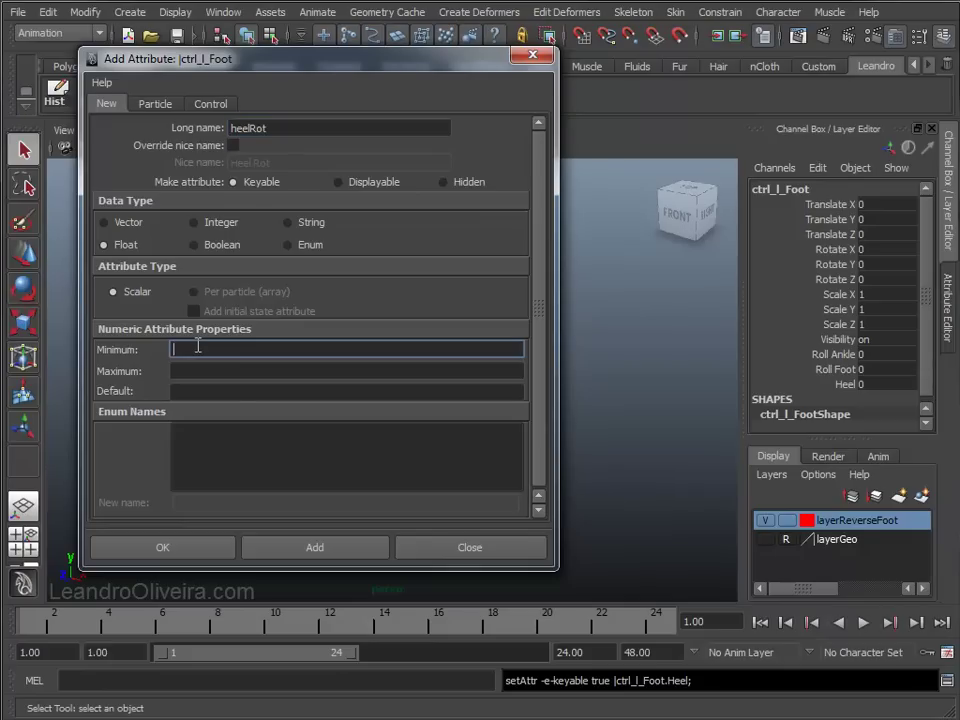
text(-10)
key(Tab)
text(1)
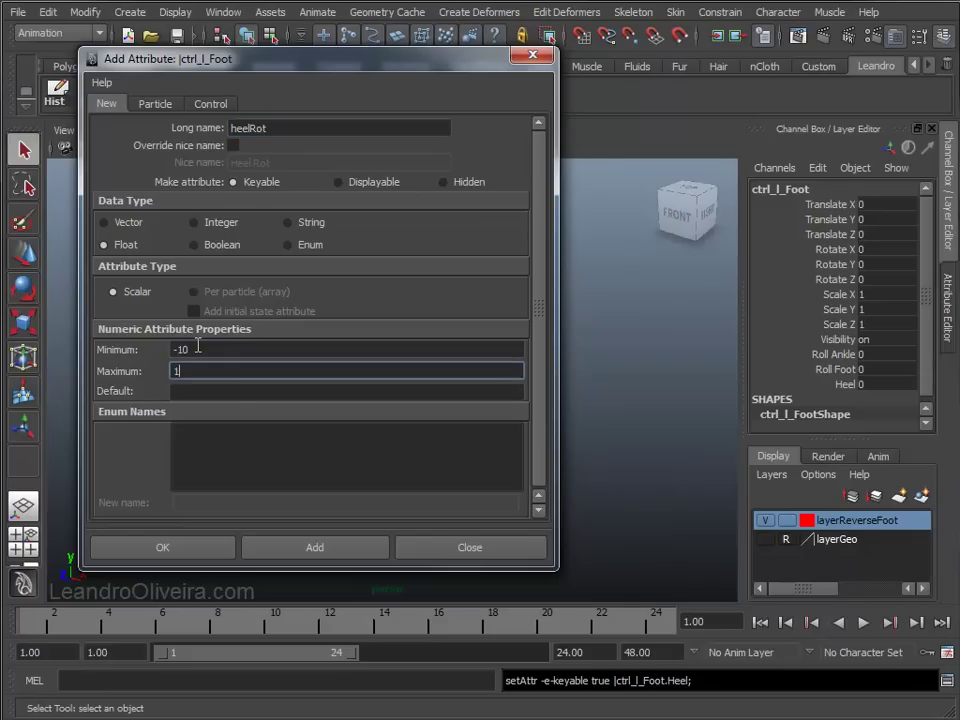
key(Tab)
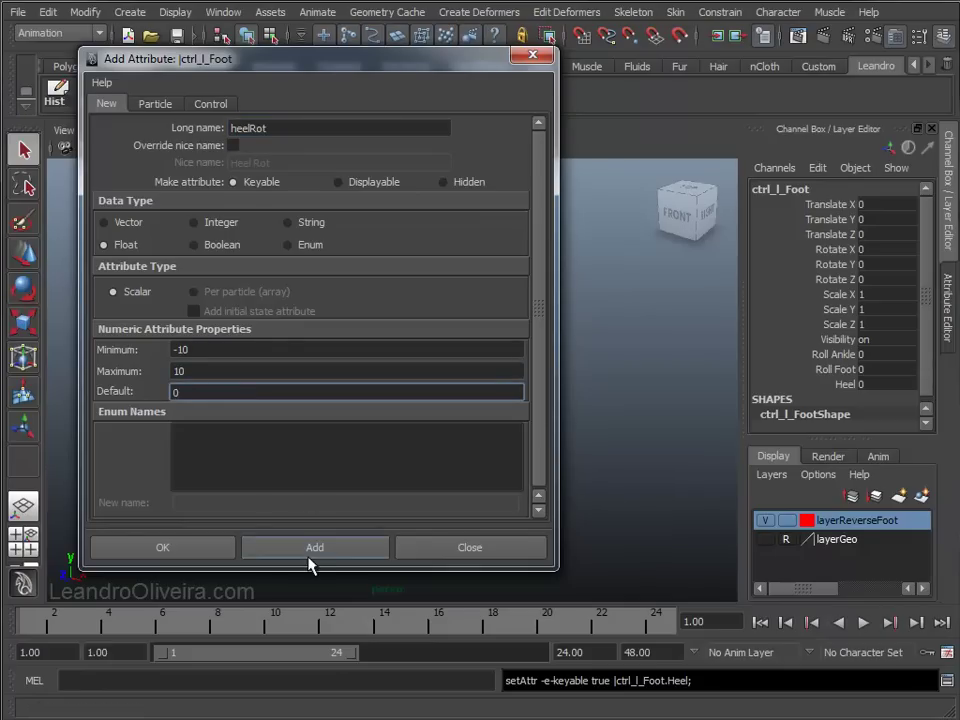
click(310, 556)
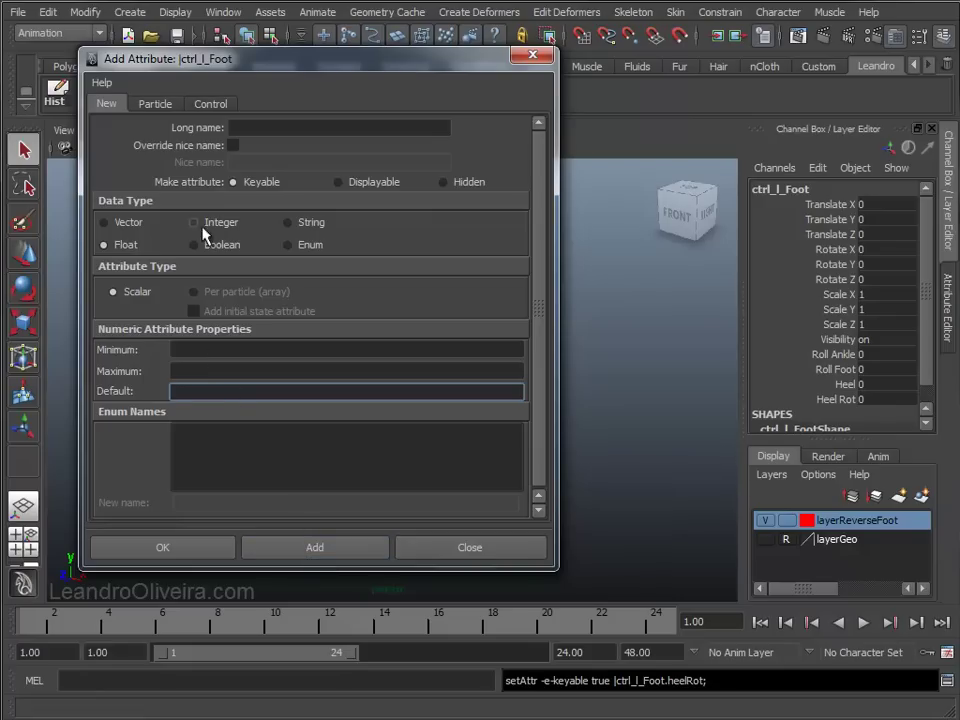
Add a toeRot attribute ranging -10 to 10 with default 0 and close the window
click(248, 129)
text(toe)
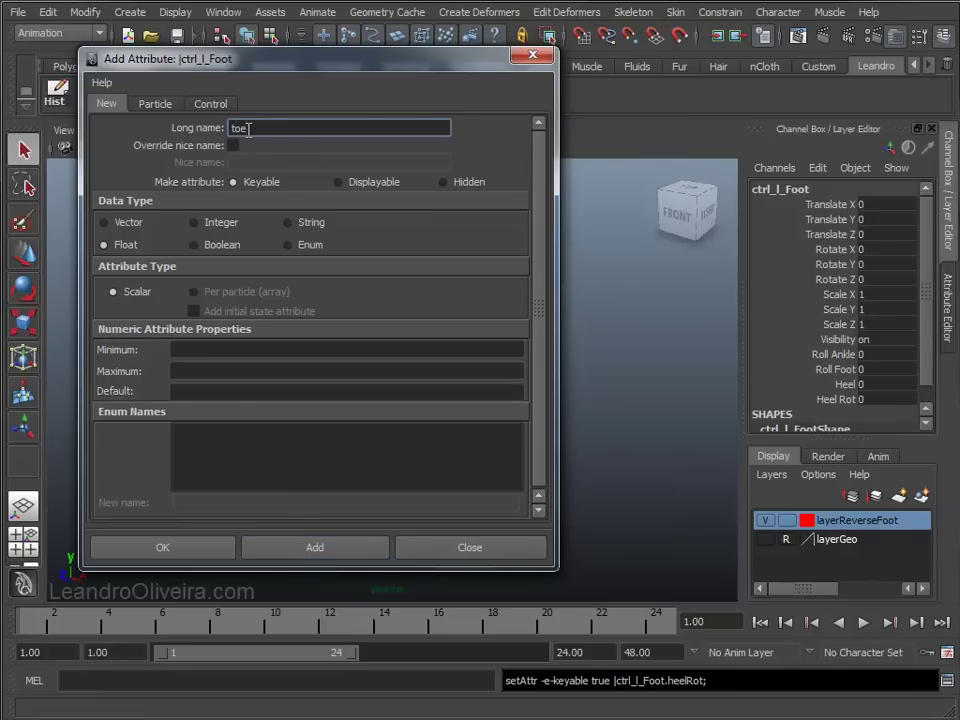
text(Rot)
click(221, 349)
text(0)
key(Tab)
text(10)
key(Tab)
text(0)
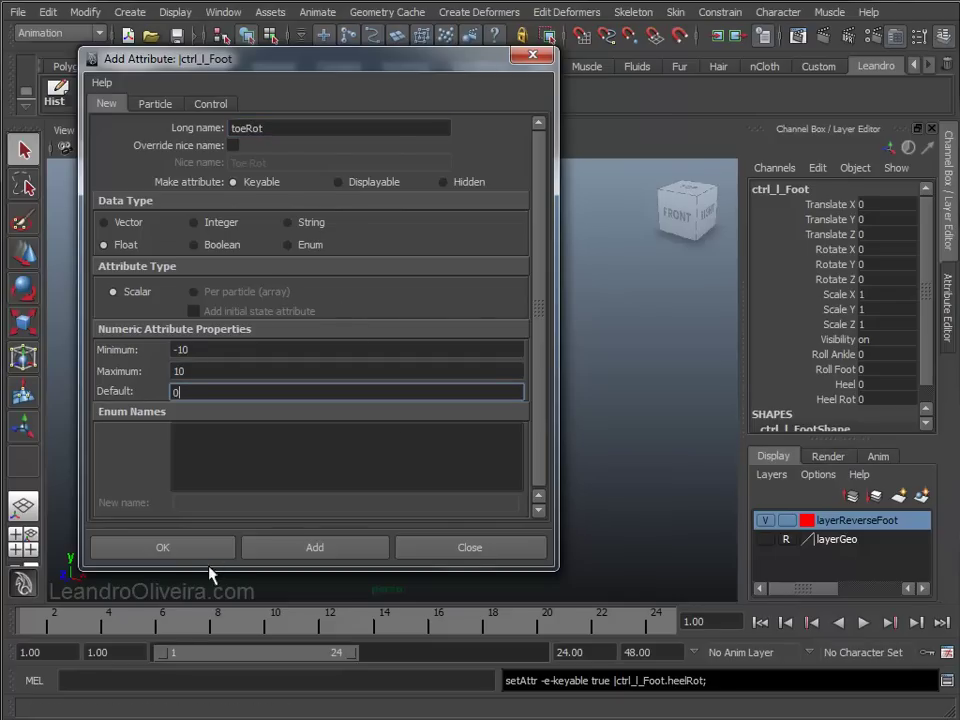
click(199, 549)
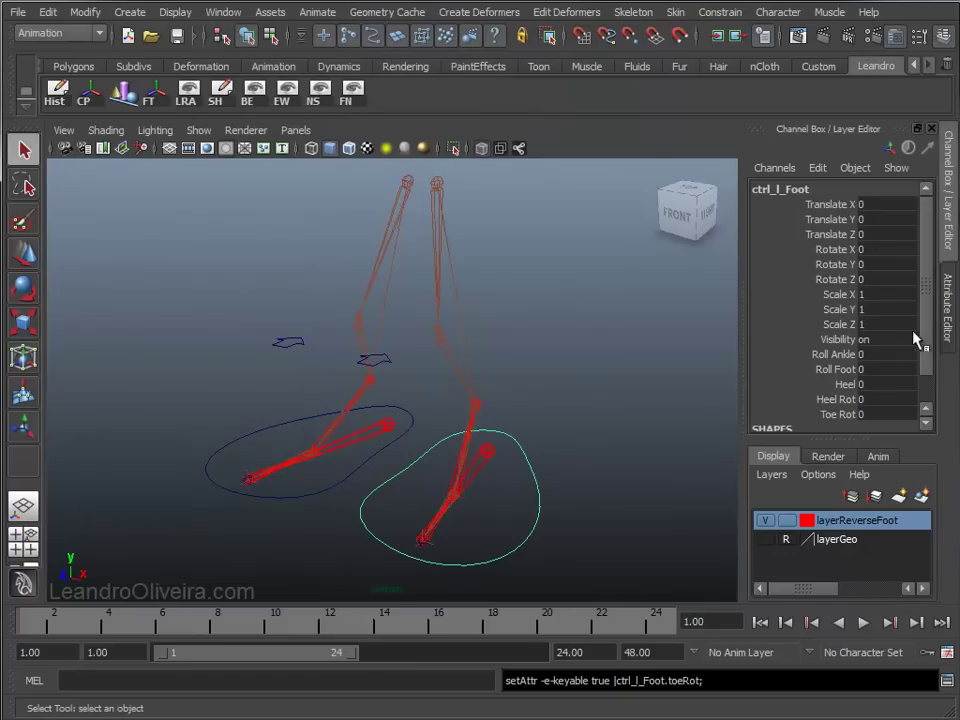
Edit the rollAnkle attribute in Edit Attribute to remove its minimum limit
scroll(928, 340, down, 1)
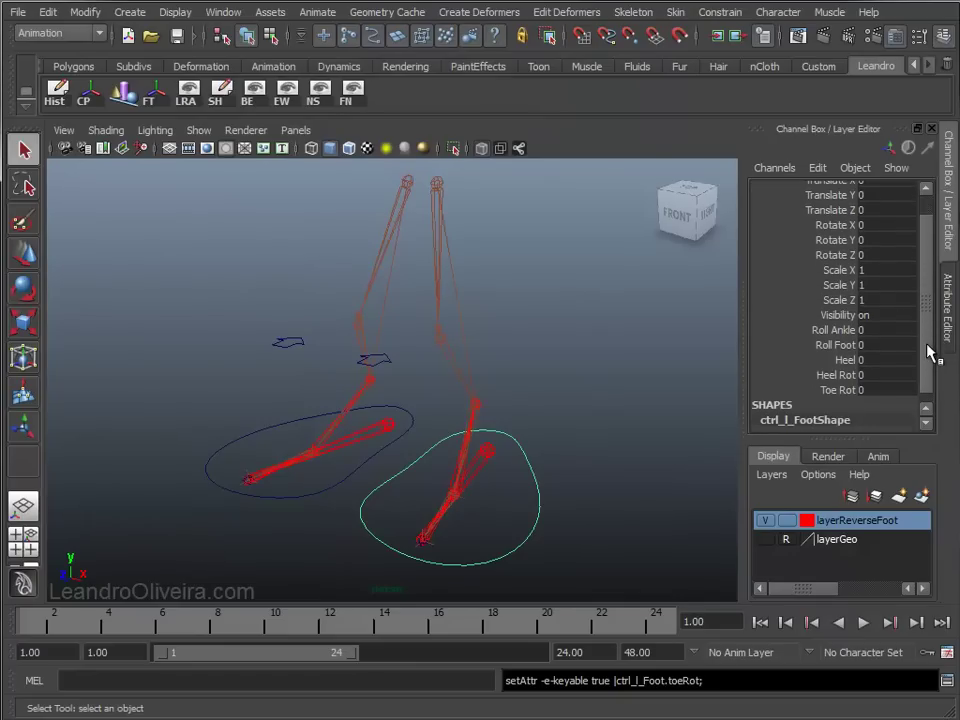
click(832, 332)
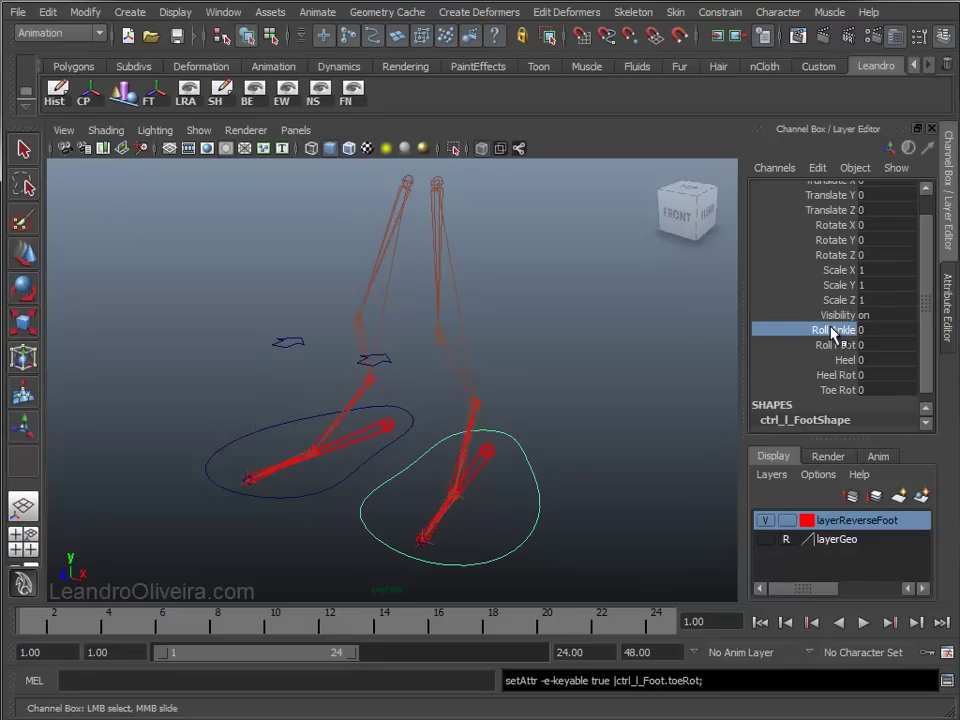
click(815, 168)
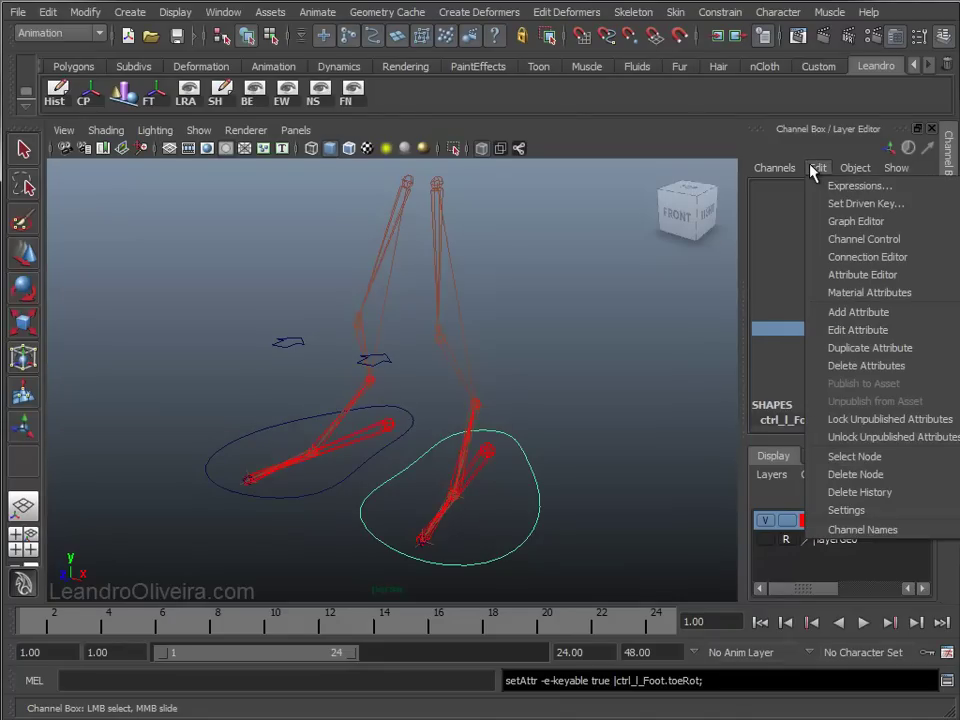
click(845, 338)
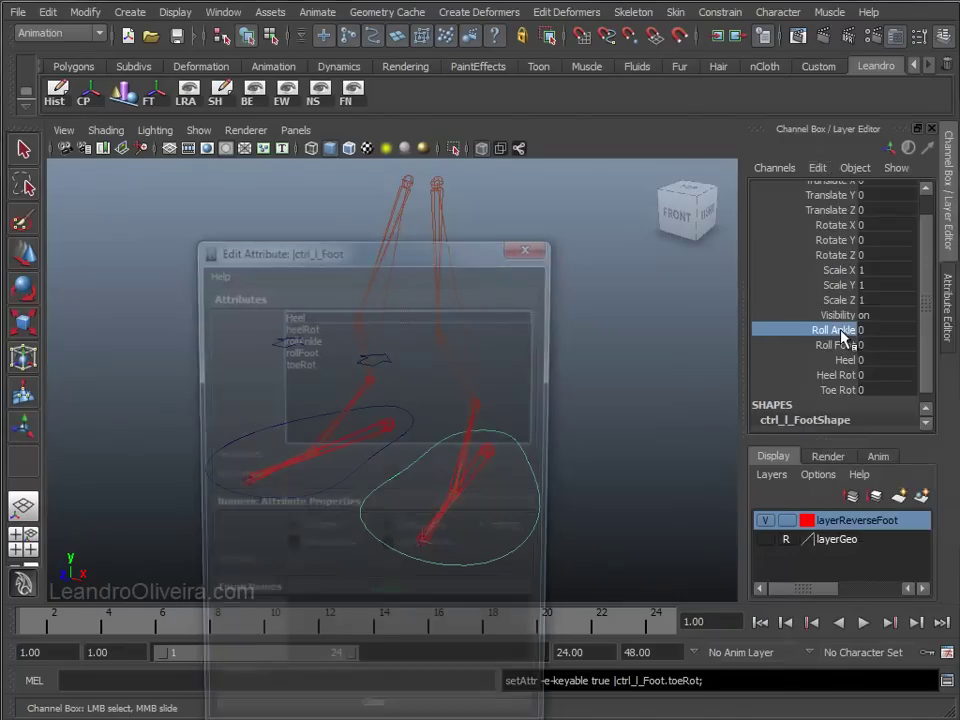
drag(439, 264, 379, 95)
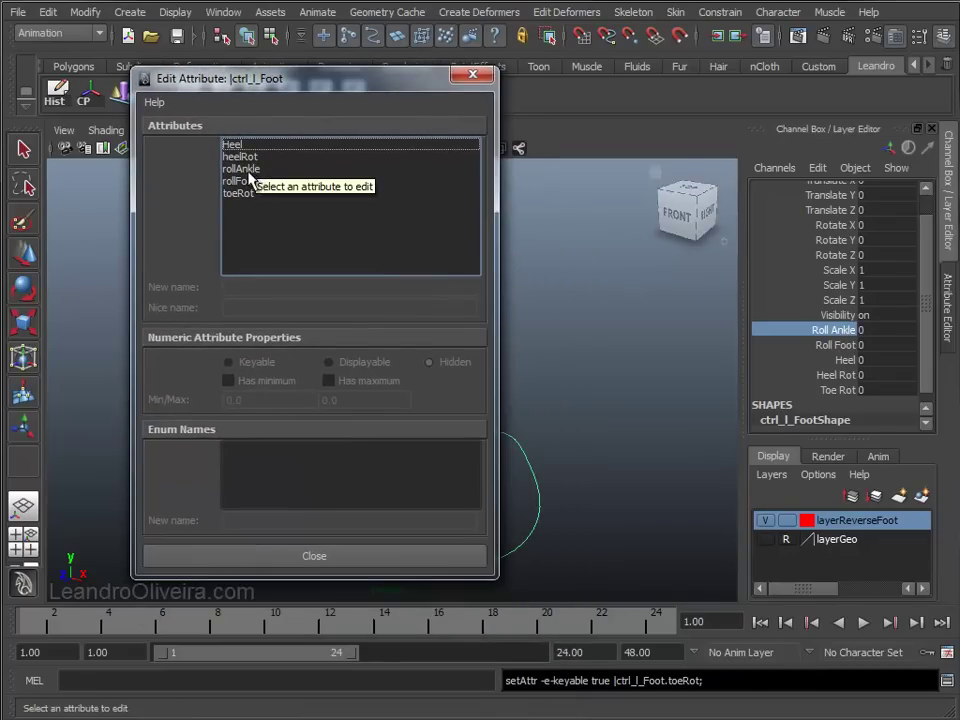
click(255, 169)
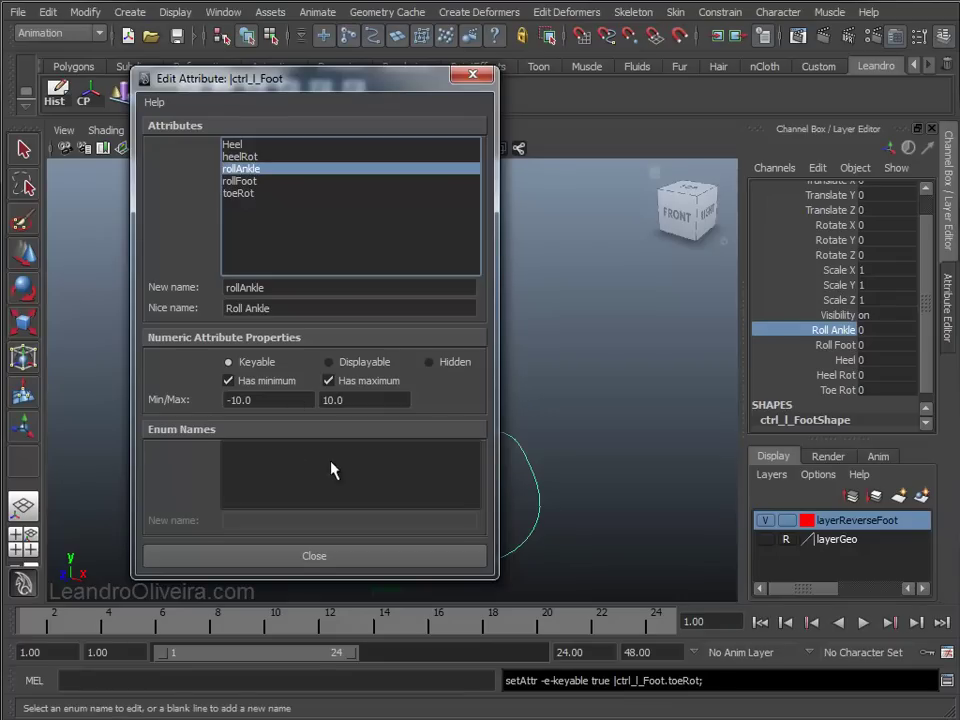
click(228, 381)
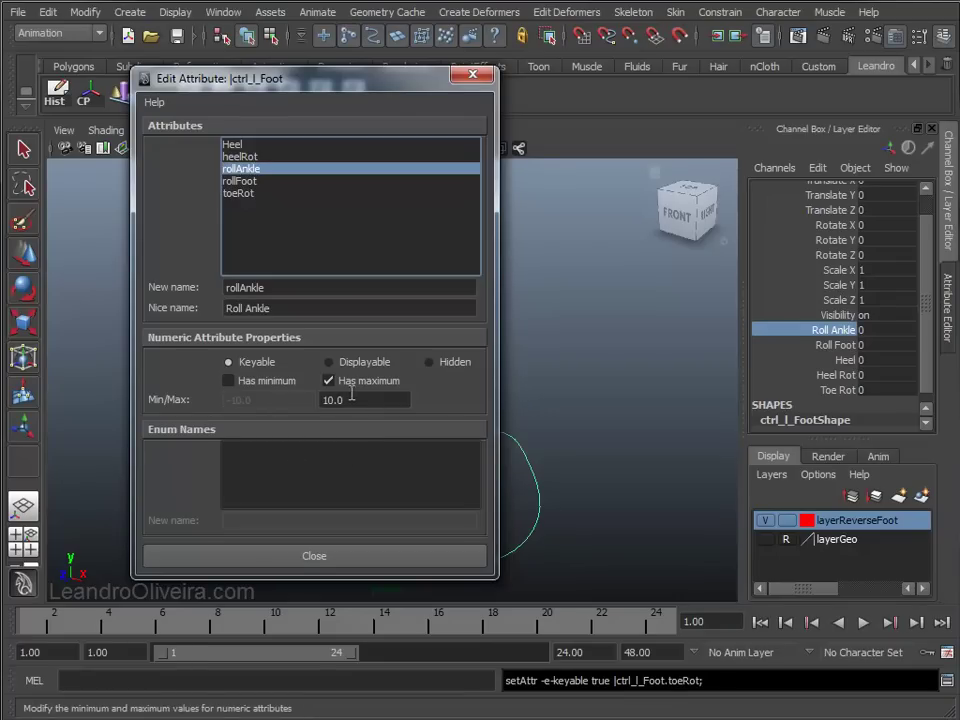
click(335, 565)
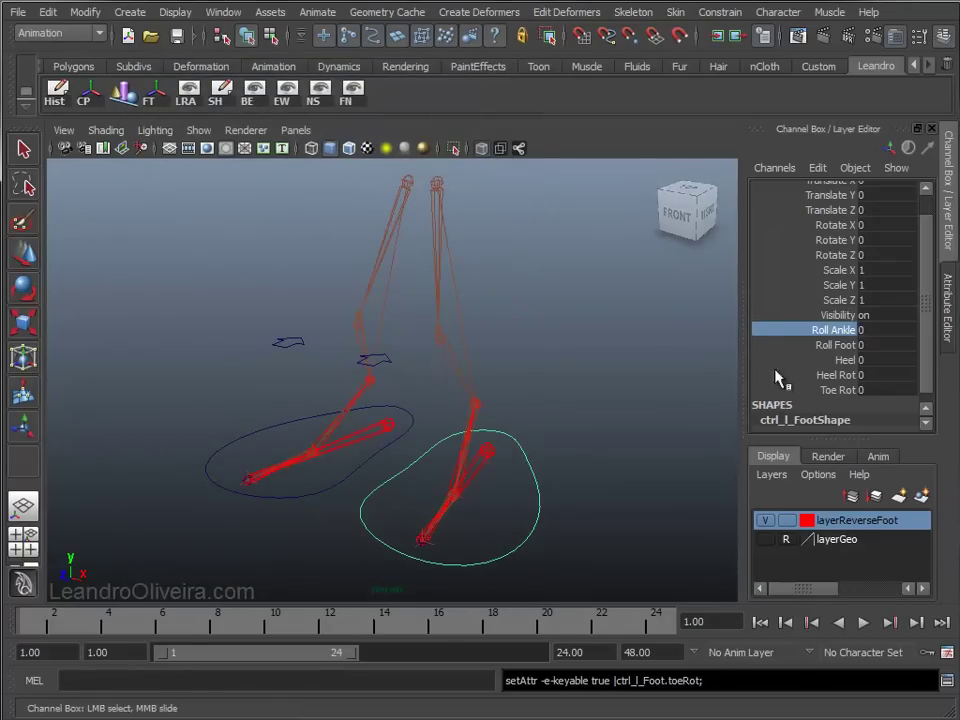
Test Roll Ankle by dragging it, set it back to 0, and deselect the foot control
mouse_move(602, 321)
middle_down()
mouse_move(80, 318)
mouse_move(462, 318)
middle_up()
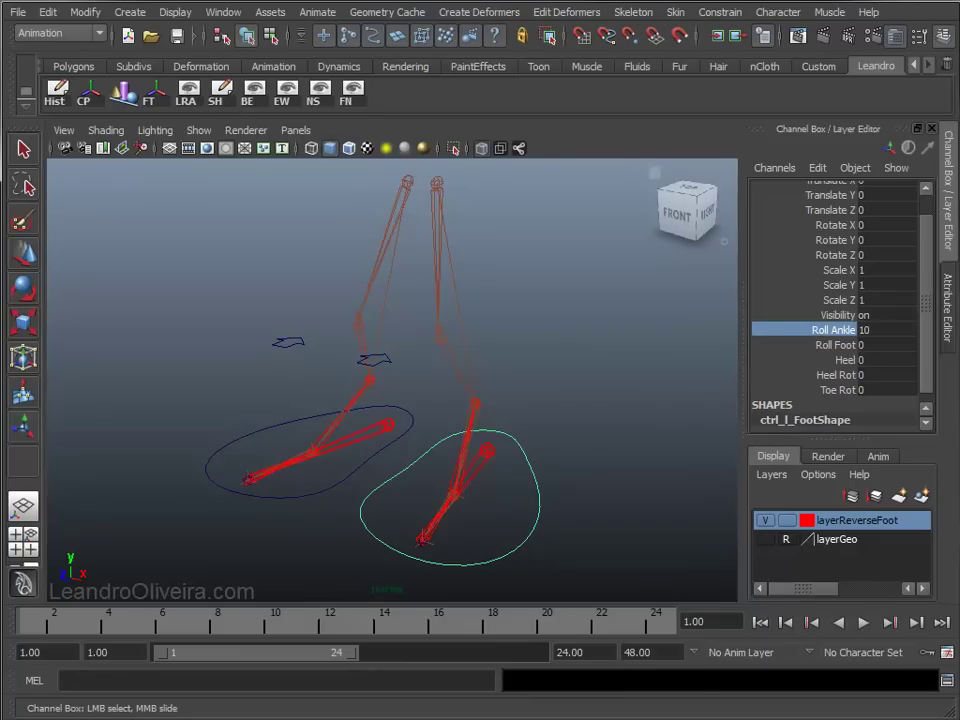
click(892, 329)
text(0)
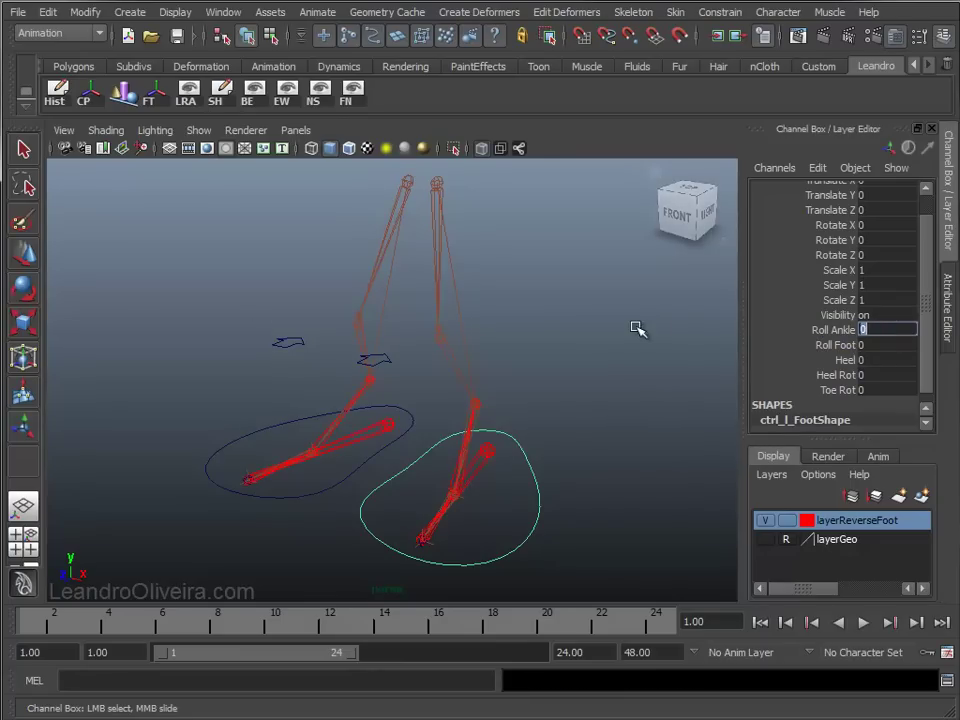
click(812, 315)
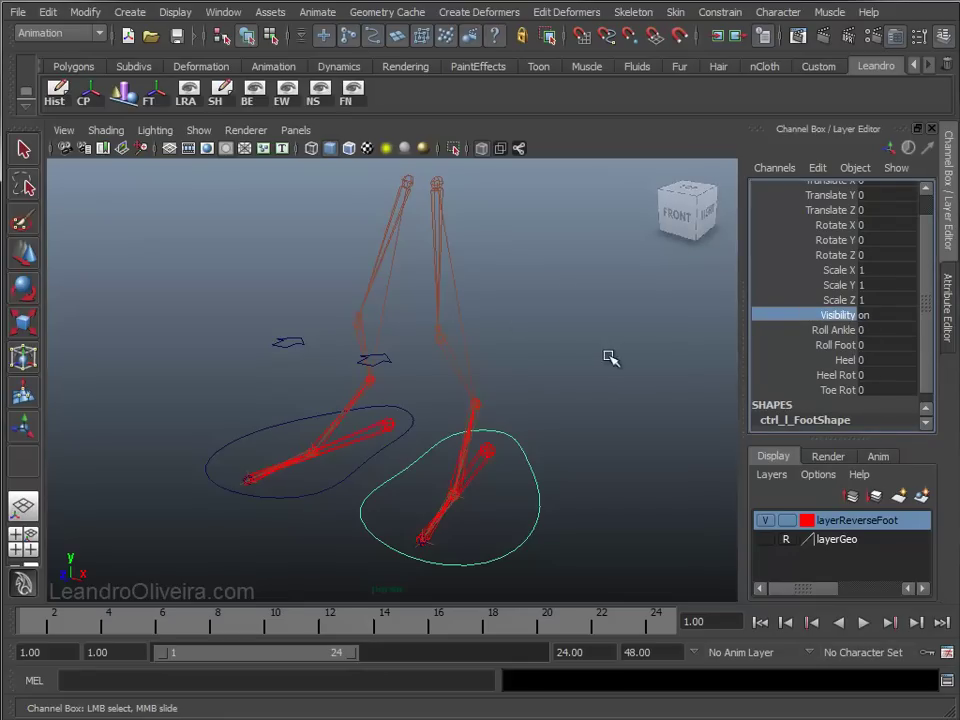
click(583, 373)
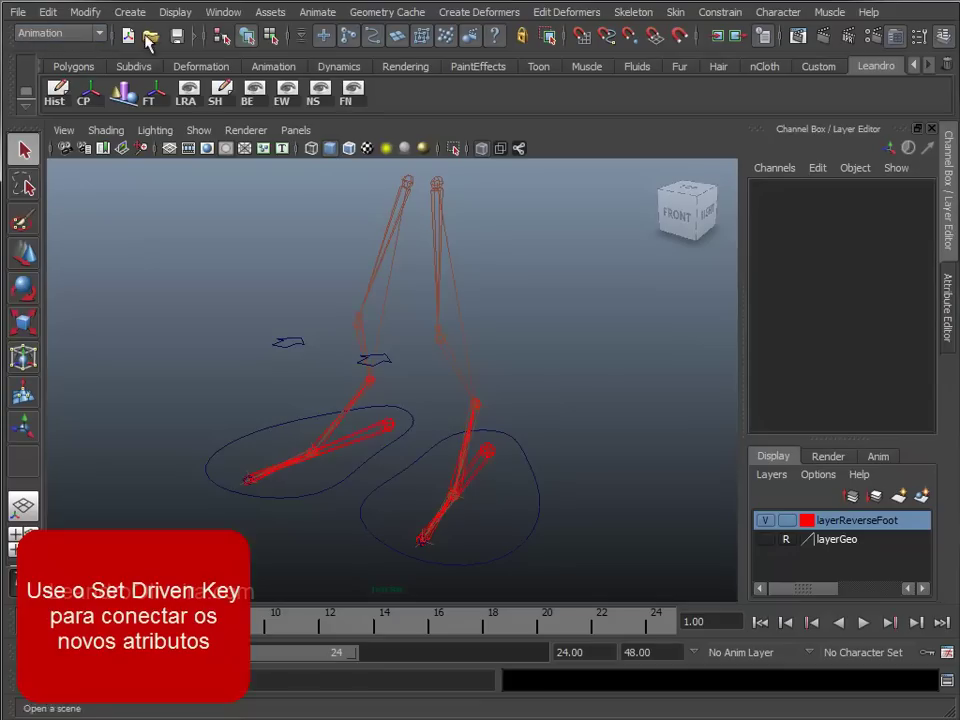
Open the Set Driven Key window and load ctrl_l_Foot as the driver
click(312, 13)
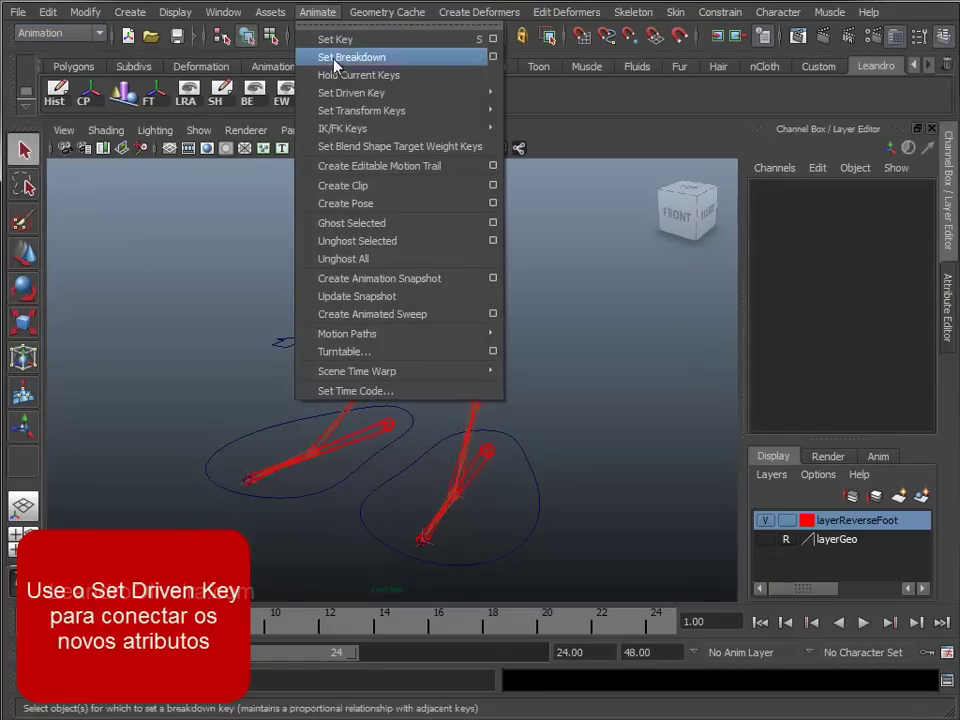
mouse_move(352, 92)
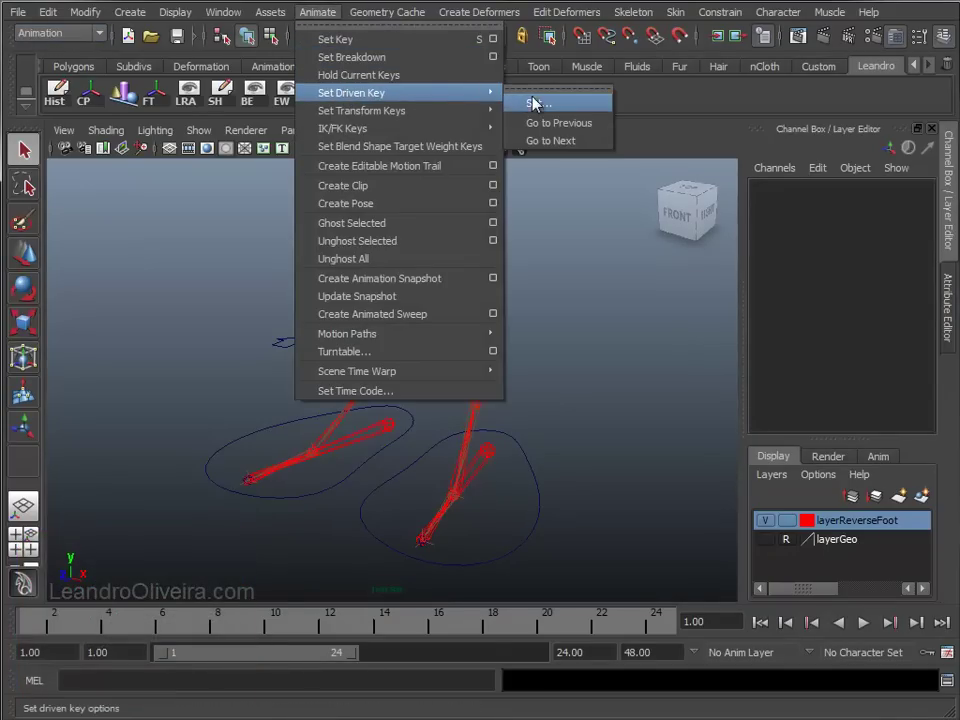
click(537, 103)
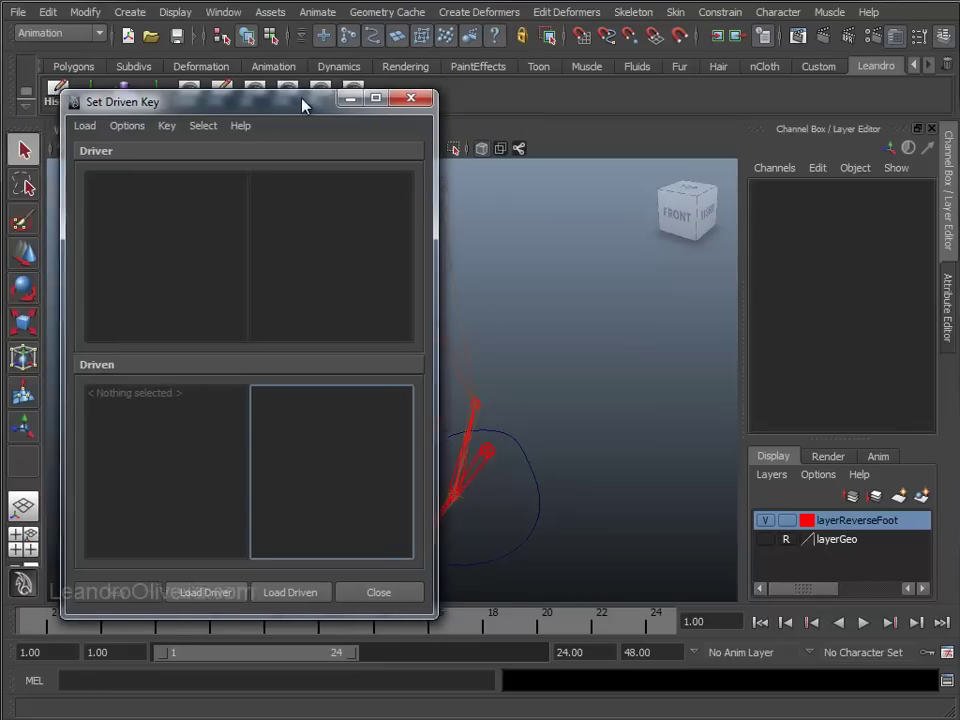
drag(302, 104, 324, 81)
alt+middle_drag(591, 321, 649, 313)
alt+drag(649, 313, 540, 311)
alt+middle_drag(540, 311, 617, 247)
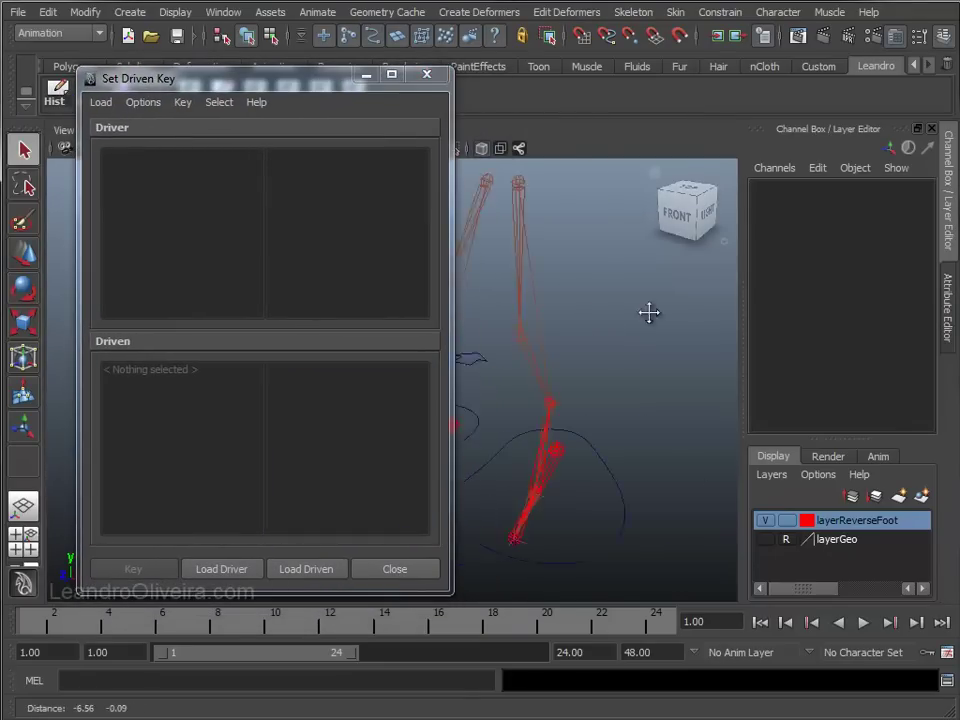
mouse_move(617, 247)
alt+mouse_down()
mouse_move(613, 300)
mouse_move(602, 285)
mouse_move(615, 289)
alt+mouse_up()
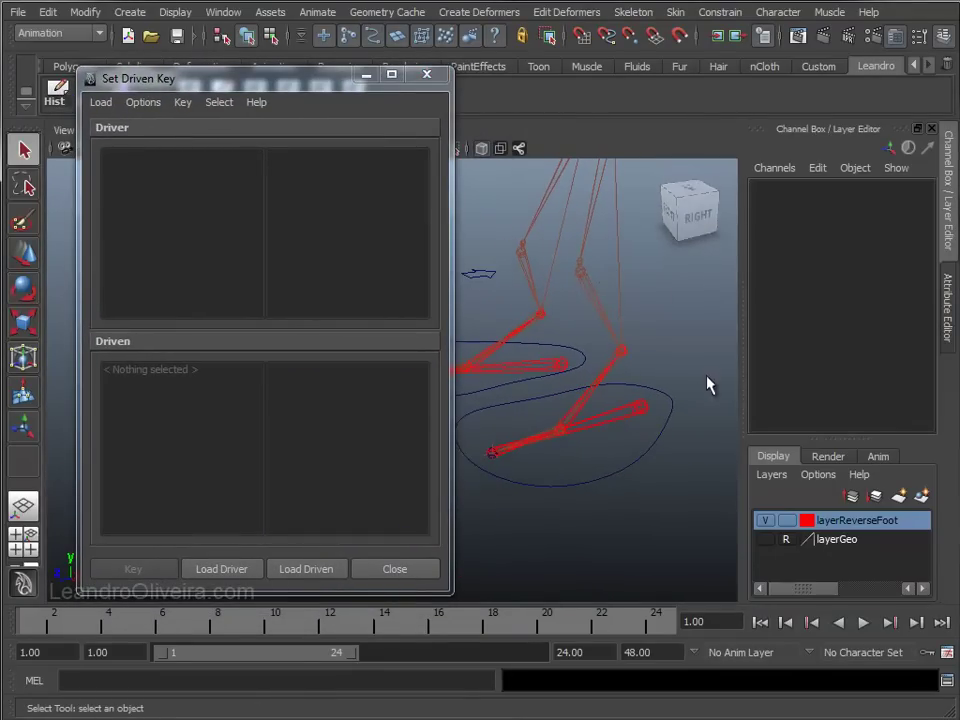
click(669, 406)
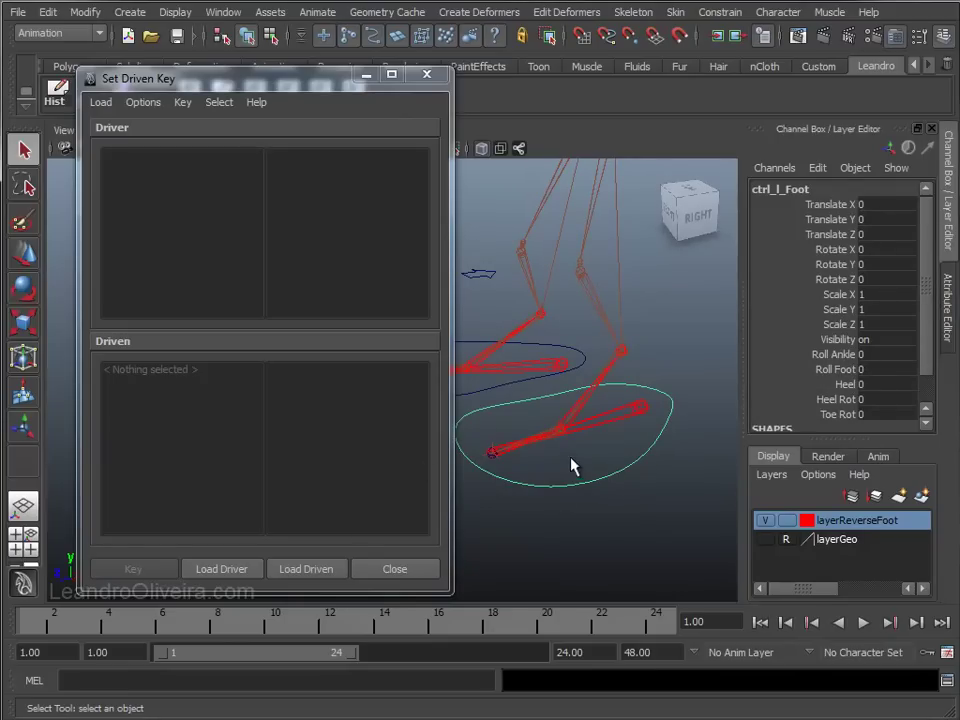
click(231, 570)
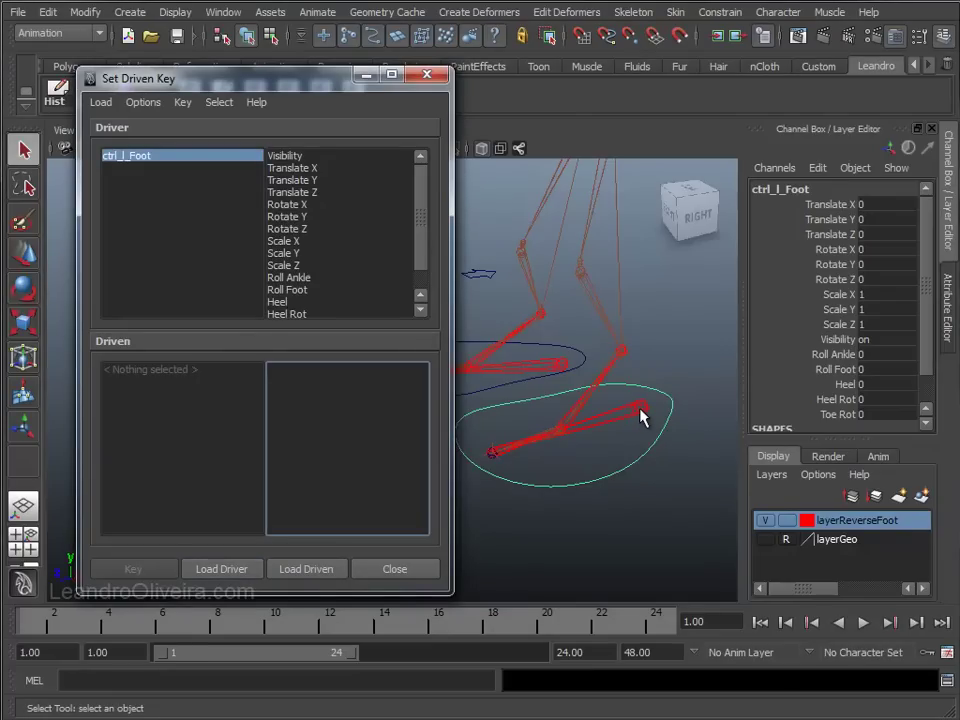
Select jntREV_l_Ball, test-rotate and undo it, and load it as the driven object
alt+right_drag(606, 390, 620, 430)
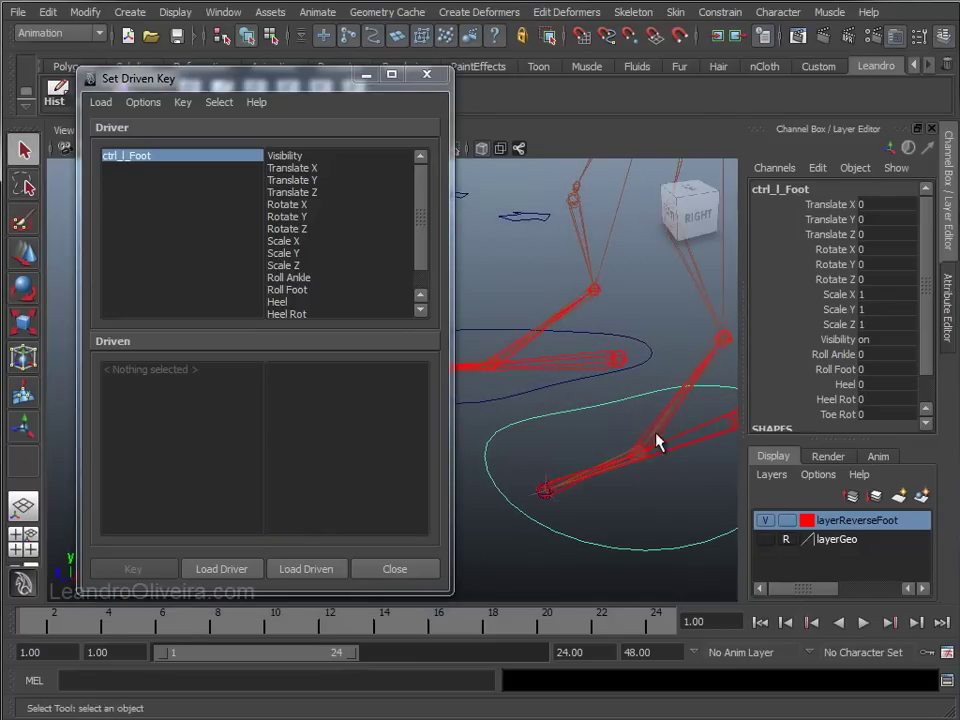
alt+drag(591, 416, 610, 459)
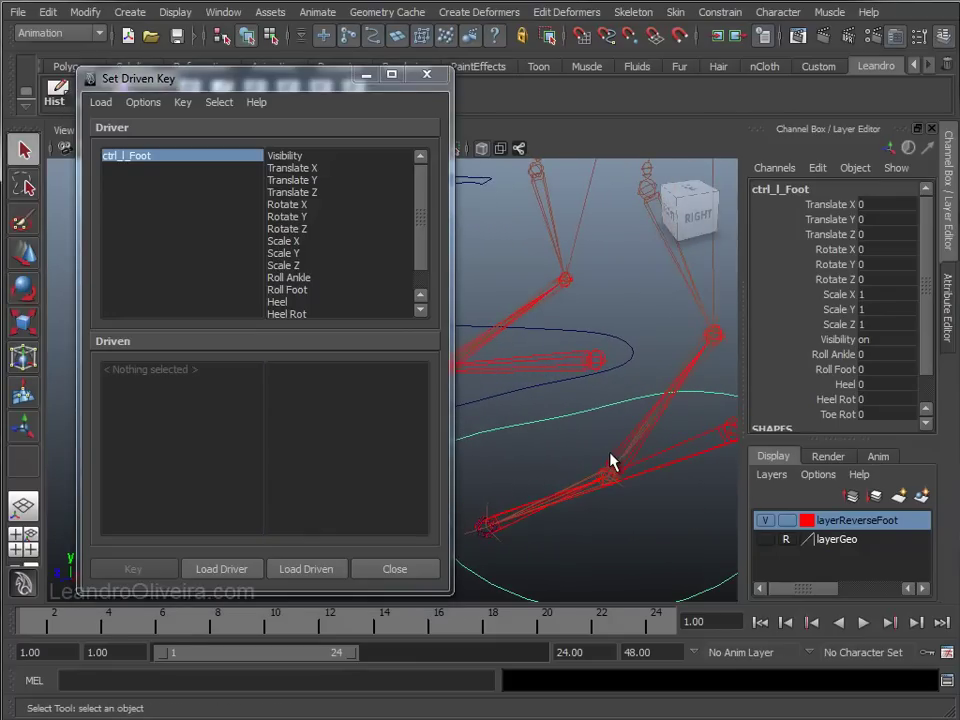
click(612, 462)
click(613, 461)
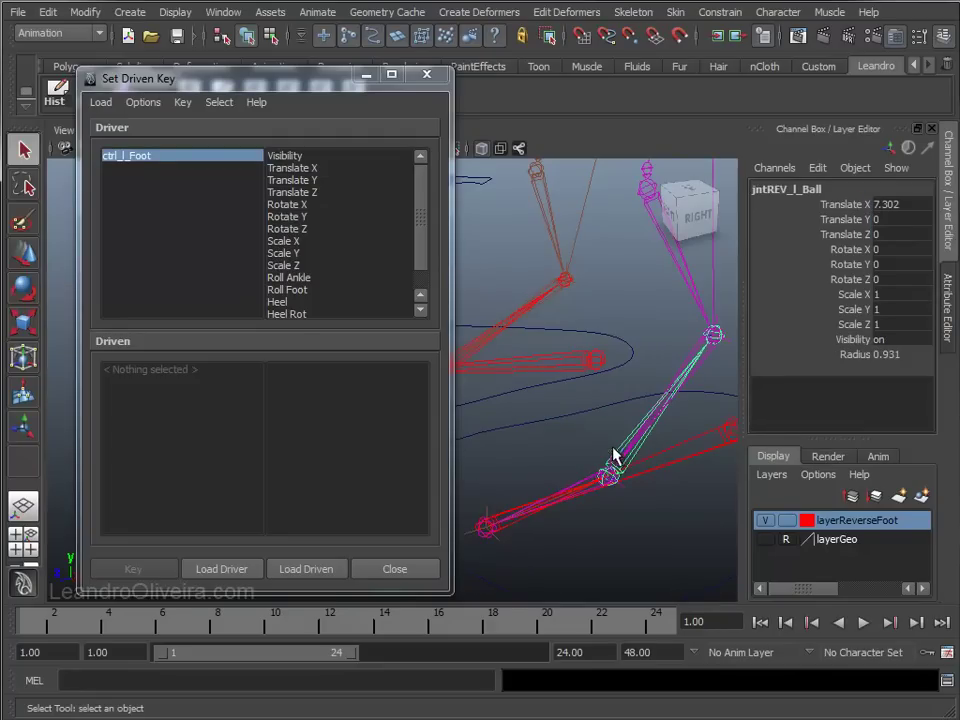
alt+right_drag(615, 456, 625, 458)
mouse_move(625, 458)
alt+middle_down()
mouse_move(591, 437)
mouse_move(568, 456)
alt+middle_up()
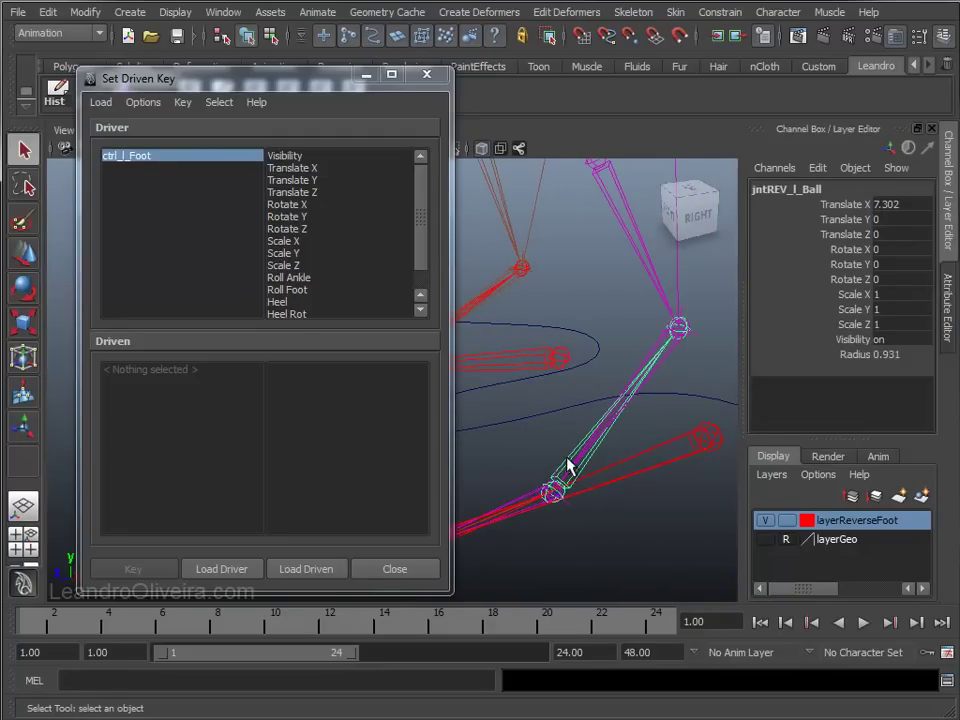
key(e)
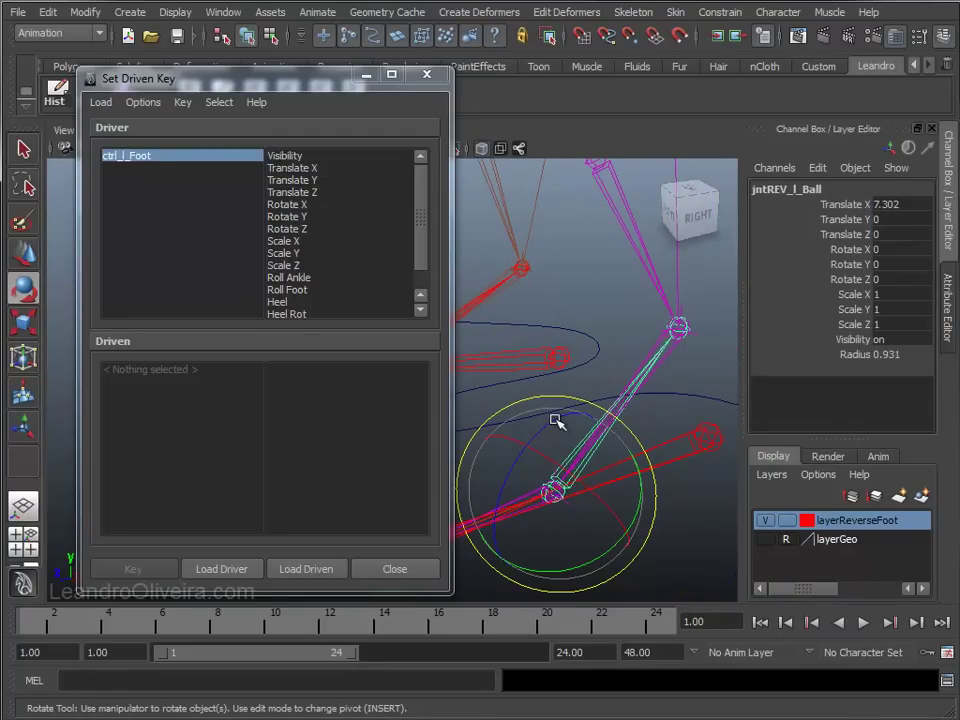
mouse_move(607, 430)
mouse_down()
mouse_move(681, 426)
mouse_move(572, 435)
mouse_move(538, 476)
mouse_move(563, 450)
mouse_move(542, 489)
mouse_move(573, 464)
mouse_up()
key(ctrl+z)
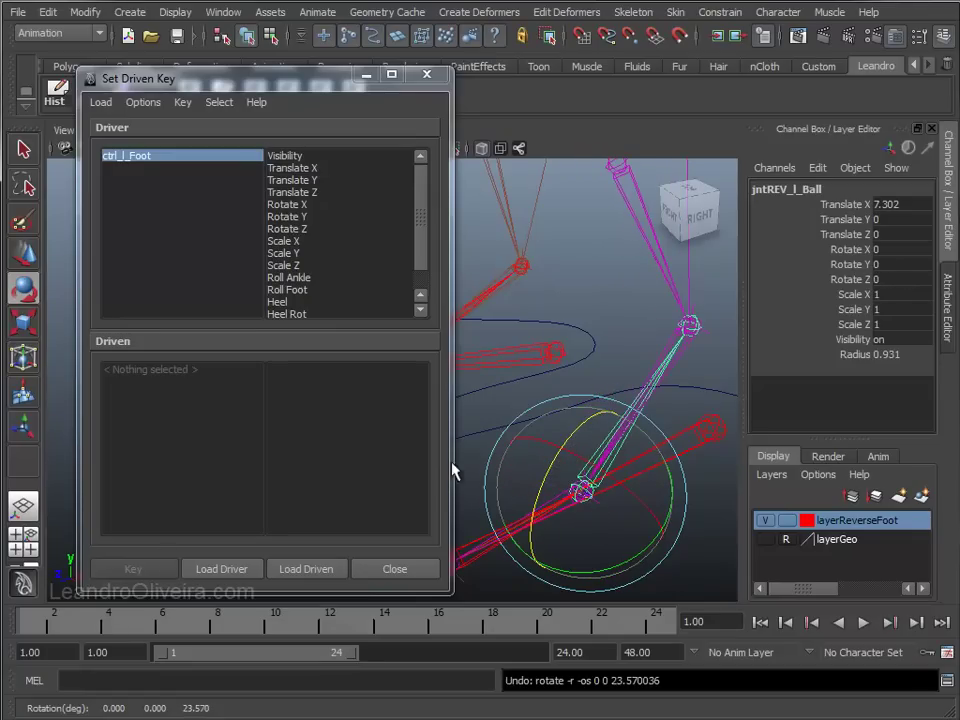
click(312, 572)
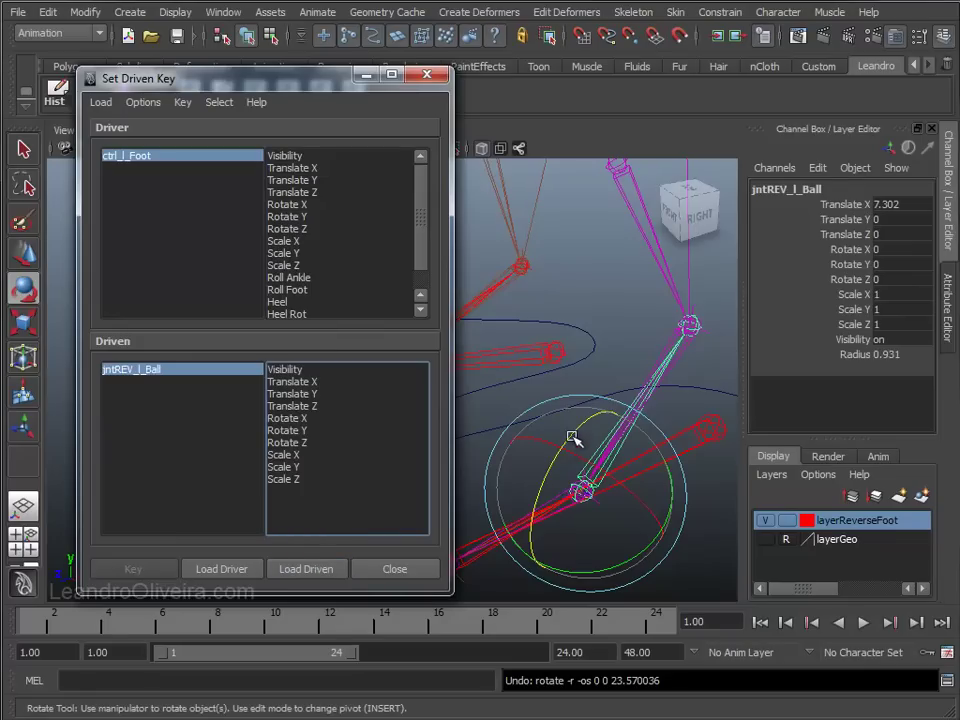
Check the ball joint's Z rotation, undo it, and pick Roll Ankle as the driver attribute
drag(573, 437, 557, 453)
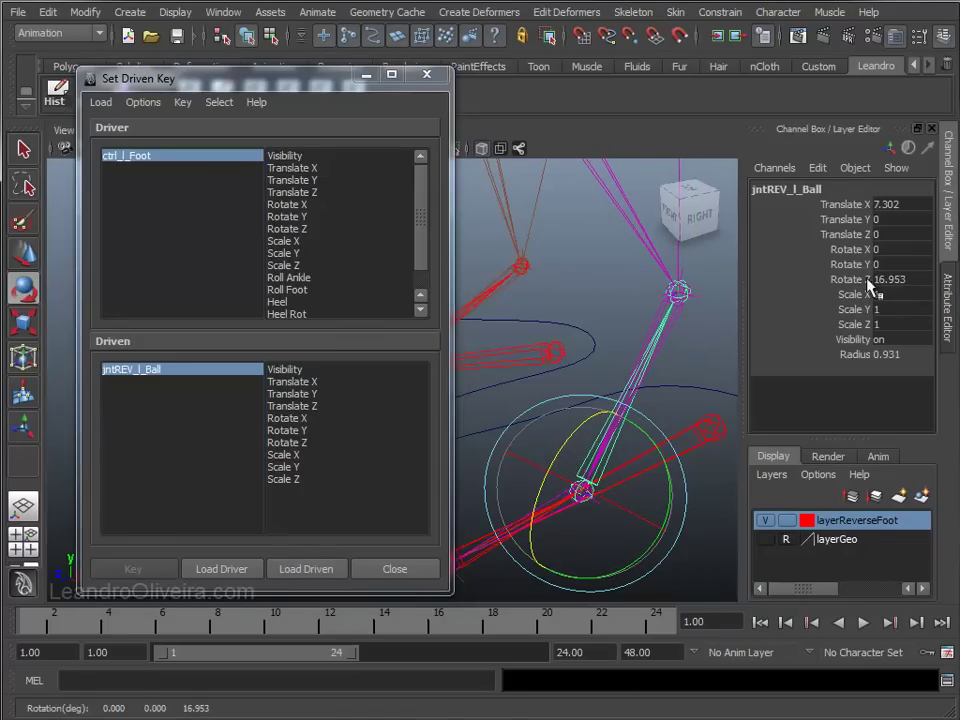
key(ctrl+z)
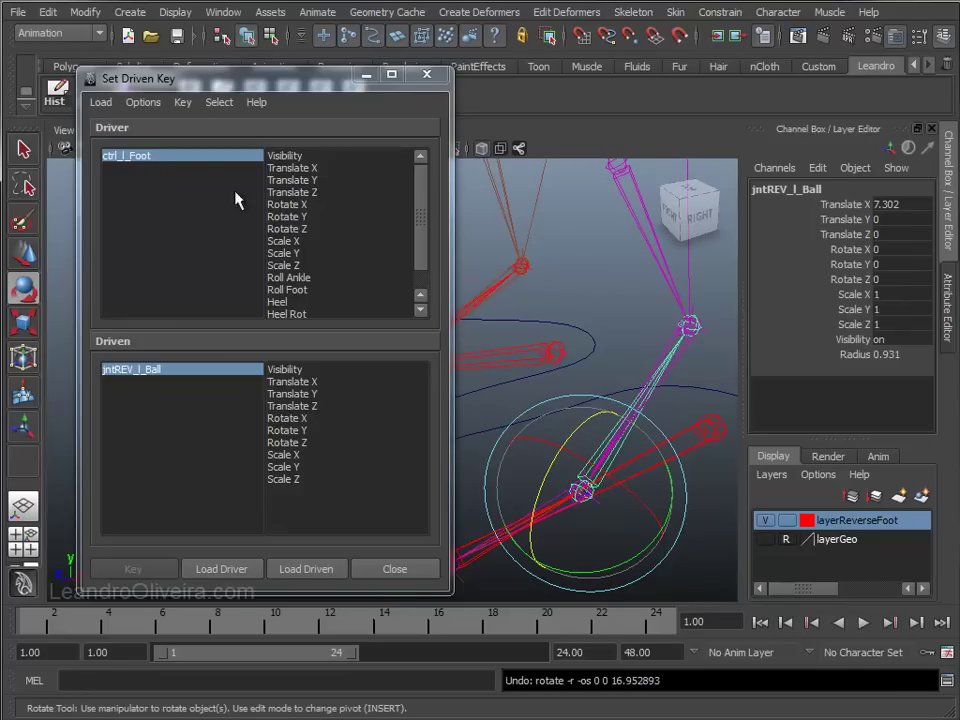
click(289, 278)
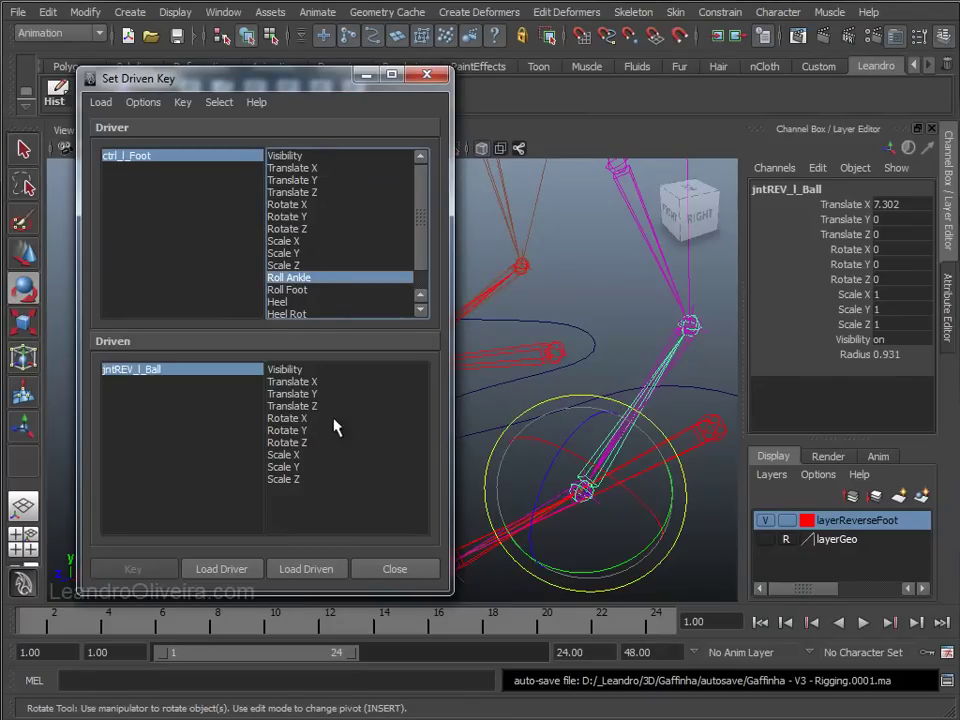
Choose Rotate Z as the driven channel and key jntREV_l_Ball at rest with Roll Ankle 0
click(290, 444)
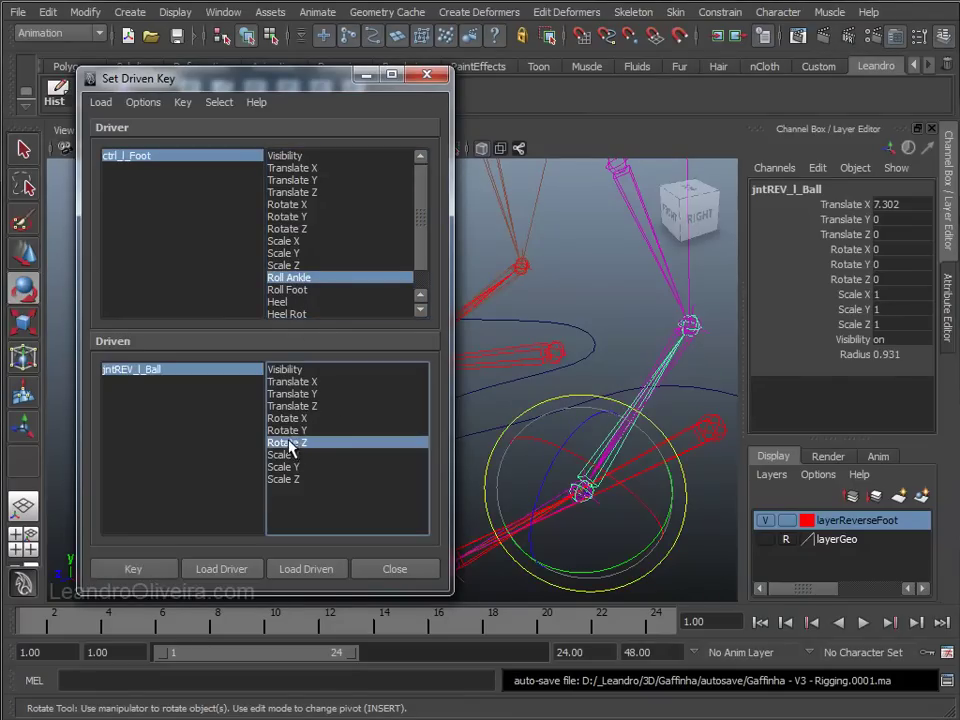
click(686, 388)
key(q)
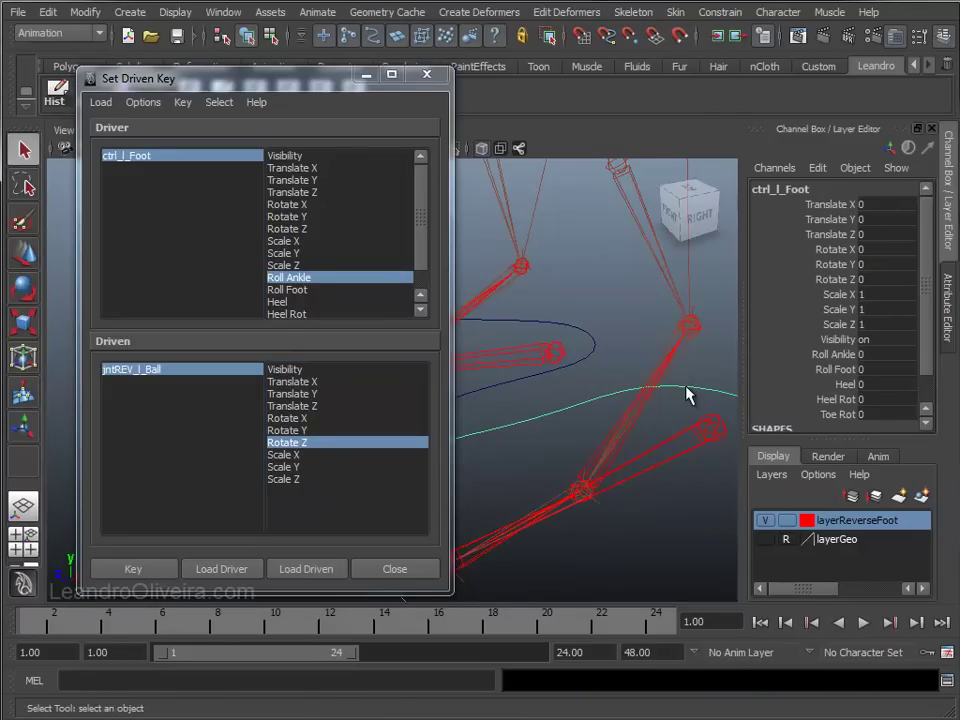
scroll(930, 345, down, 1)
scroll(899, 361, down, 1)
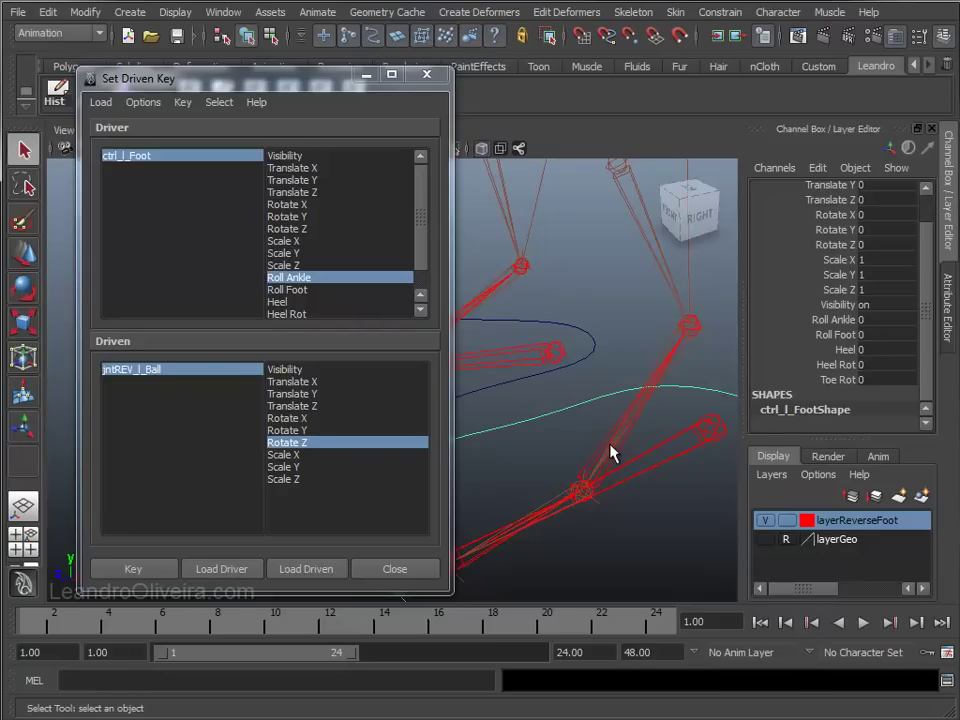
click(137, 568)
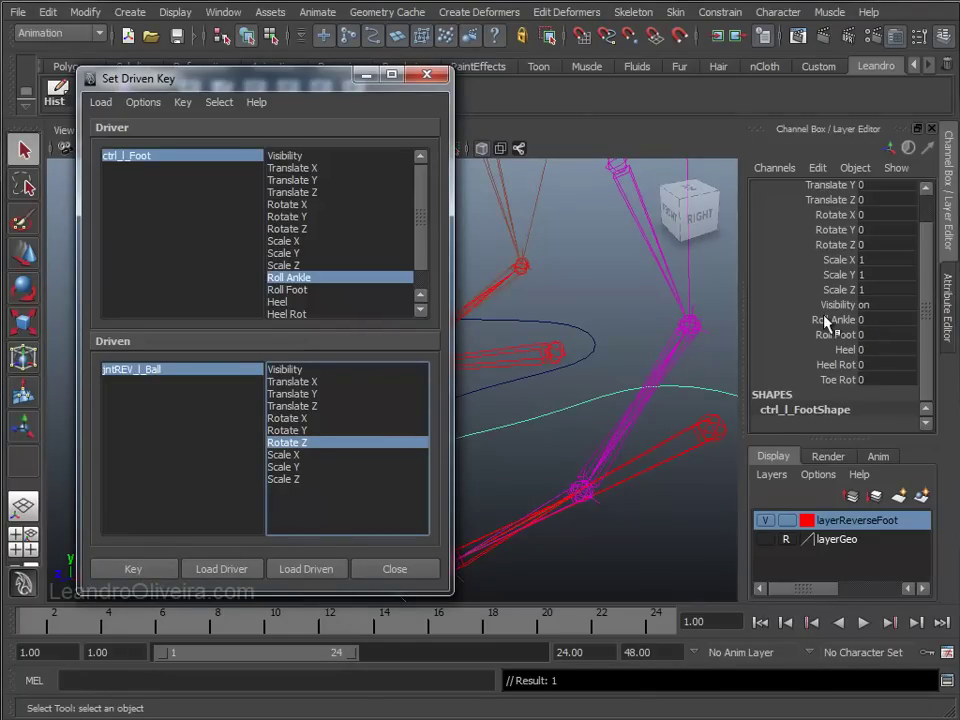
With Roll Ankle at 10, rotate the ball joint to Rotate Z 50 and key it
click(868, 319)
text(10)
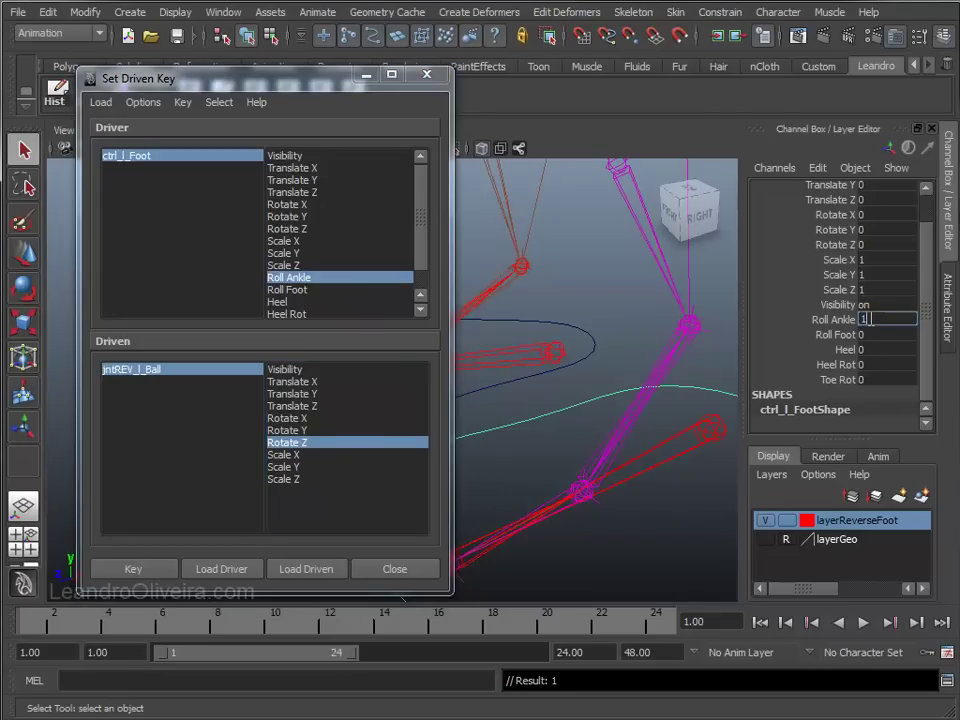
click(594, 458)
key(e)
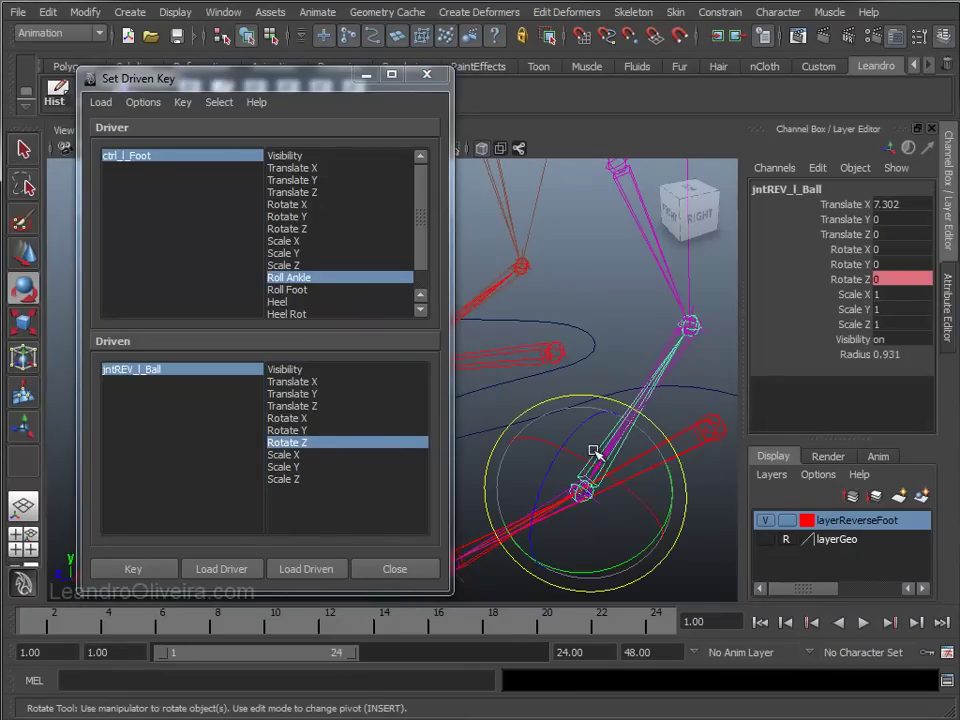
drag(574, 428, 503, 473)
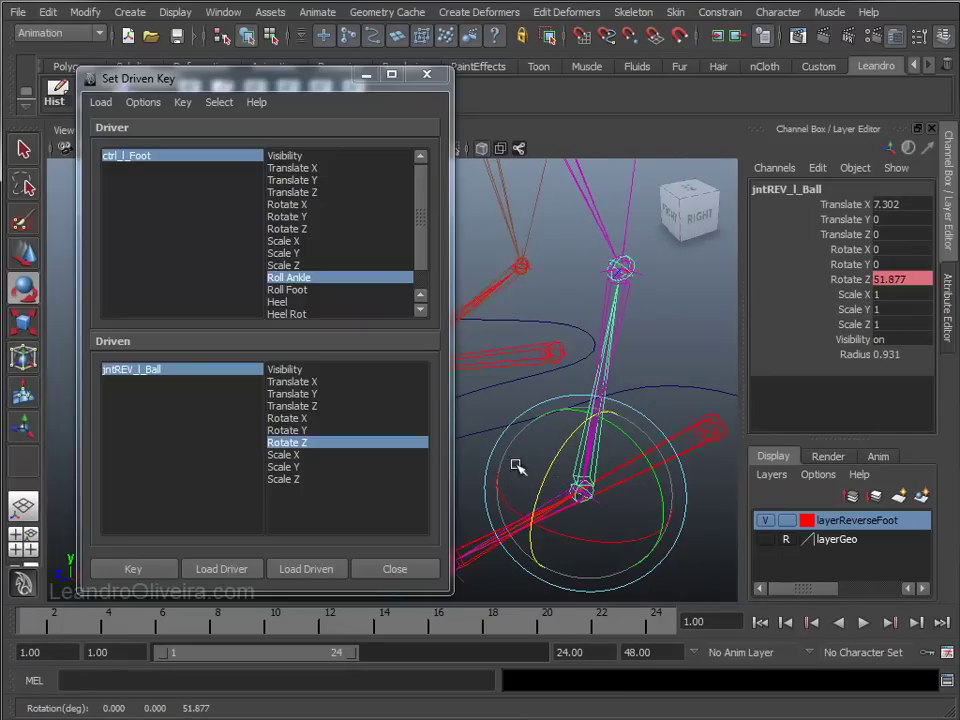
text(5)
text(0)
key(Return)
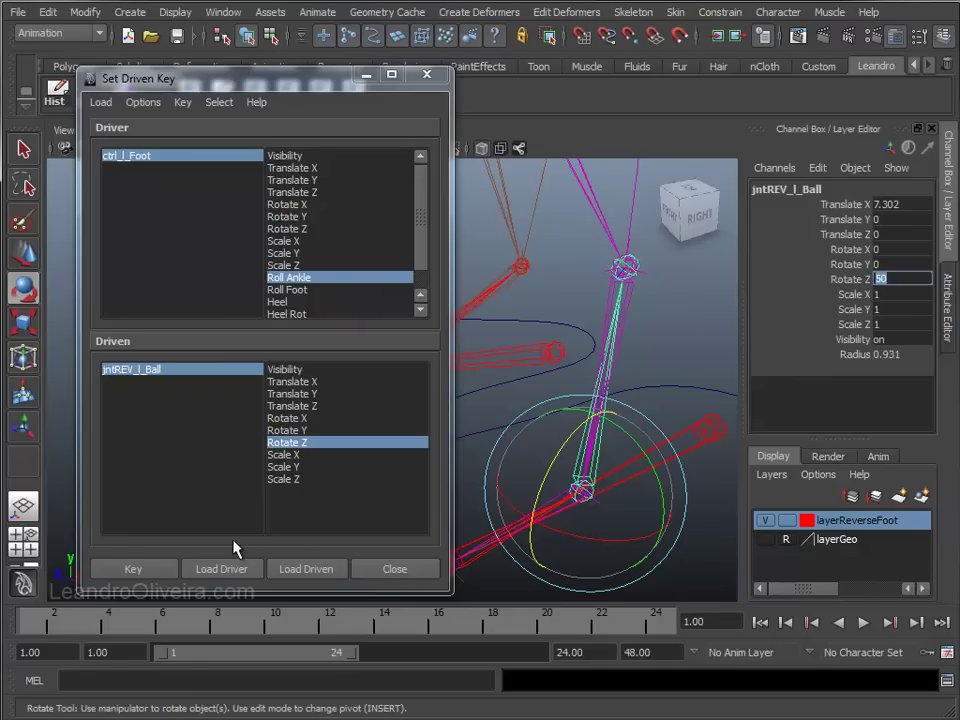
click(150, 572)
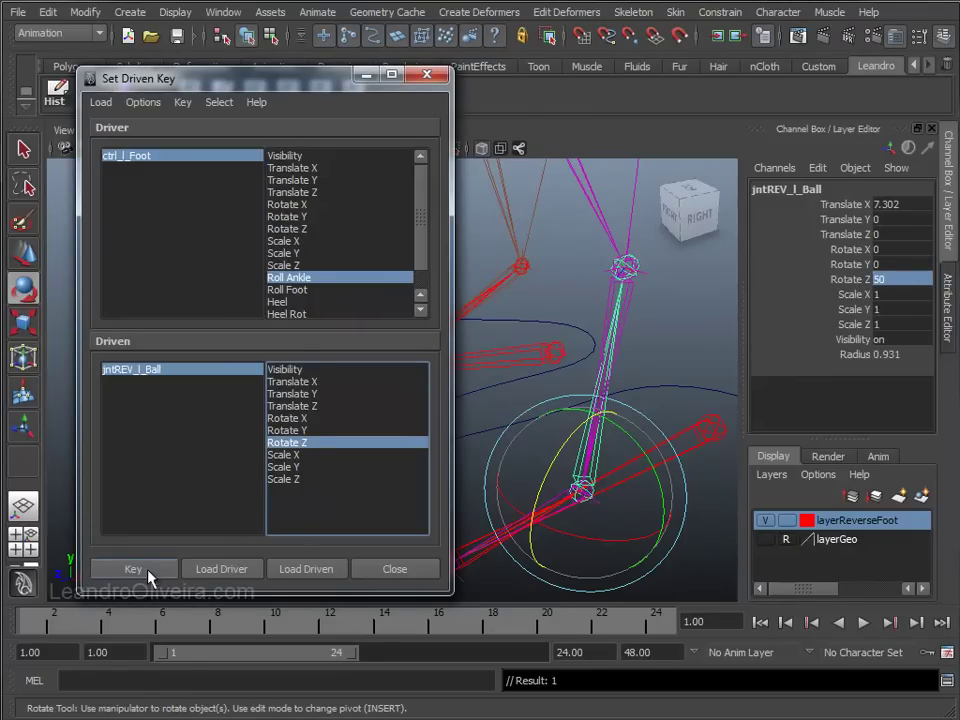
click(680, 386)
Scrub Roll Ankle to check the foot roll, then reset its value directly
click(840, 354)
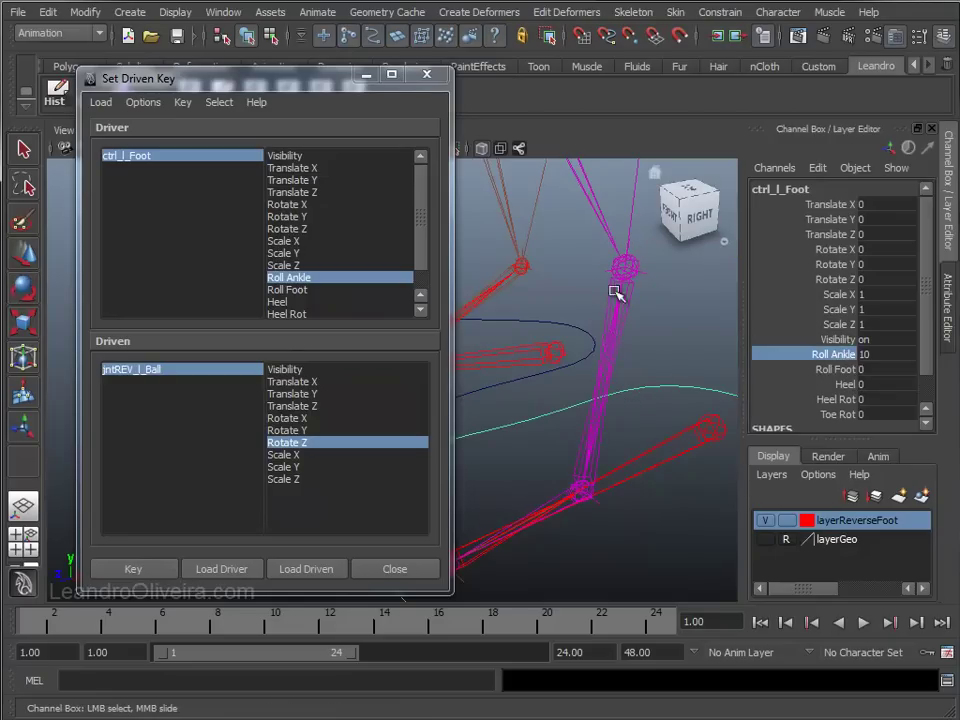
mouse_move(596, 281)
middle_down()
mouse_move(514, 294)
mouse_move(606, 305)
mouse_move(545, 306)
mouse_move(585, 313)
mouse_move(322, 236)
mouse_move(510, 238)
middle_up()
double_click(884, 346)
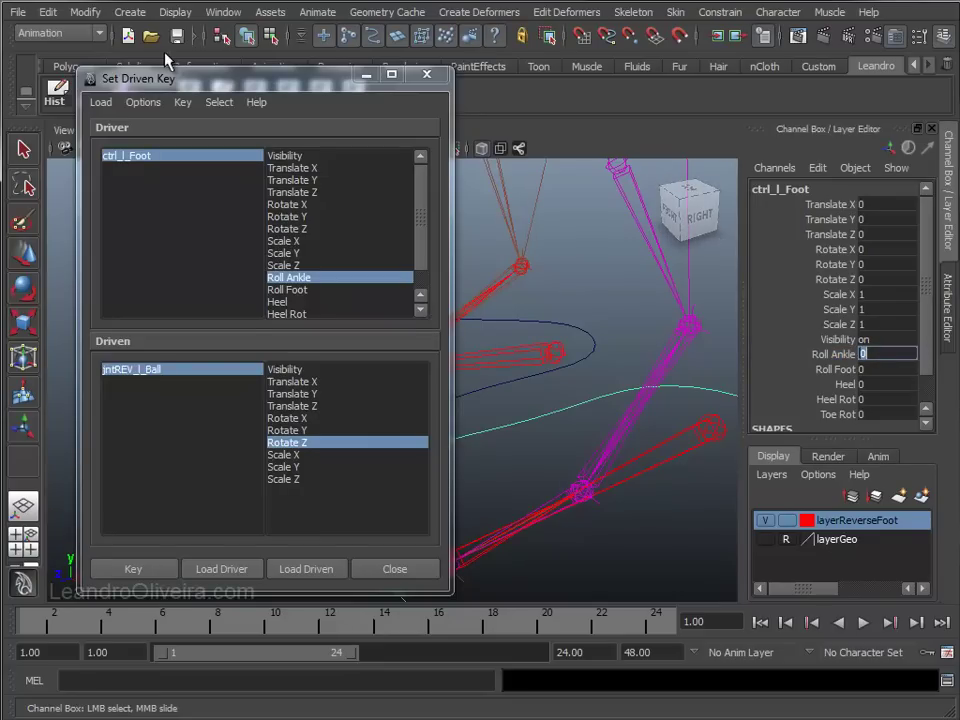
mouse_move(212, 85)
mouse_down()
mouse_move(176, 76)
mouse_move(196, 71)
mouse_up()
mouse_move(471, 401)
alt+right_down()
mouse_move(556, 373)
mouse_move(568, 336)
alt+right_up()
Test-rotate jntREV_l_Toe, undo it, and select the toe joint as the next driven object
click(669, 328)
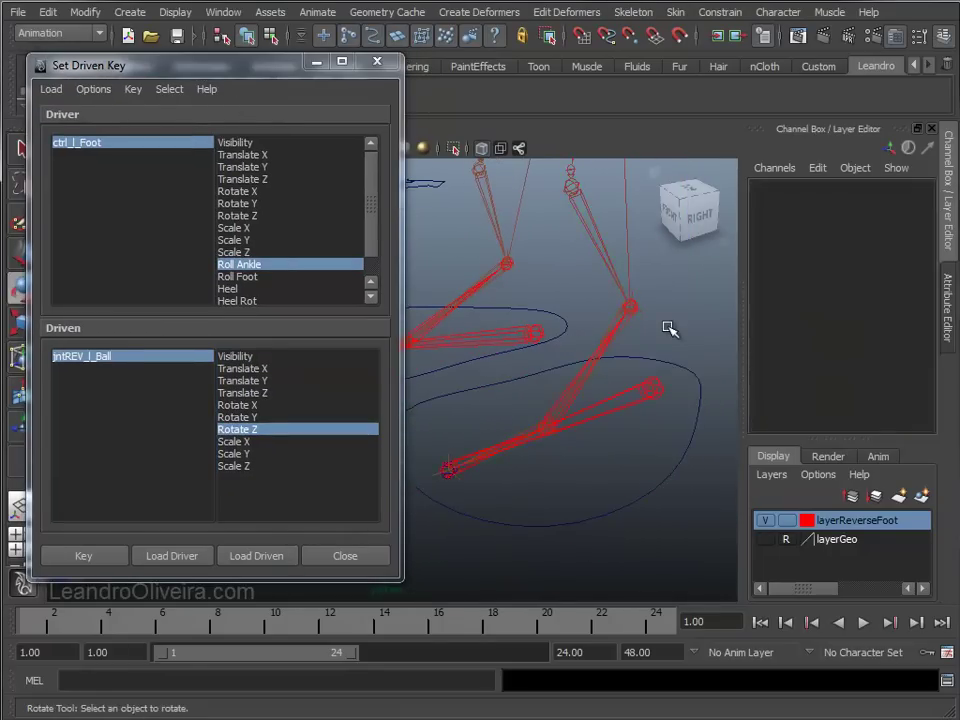
click(656, 357)
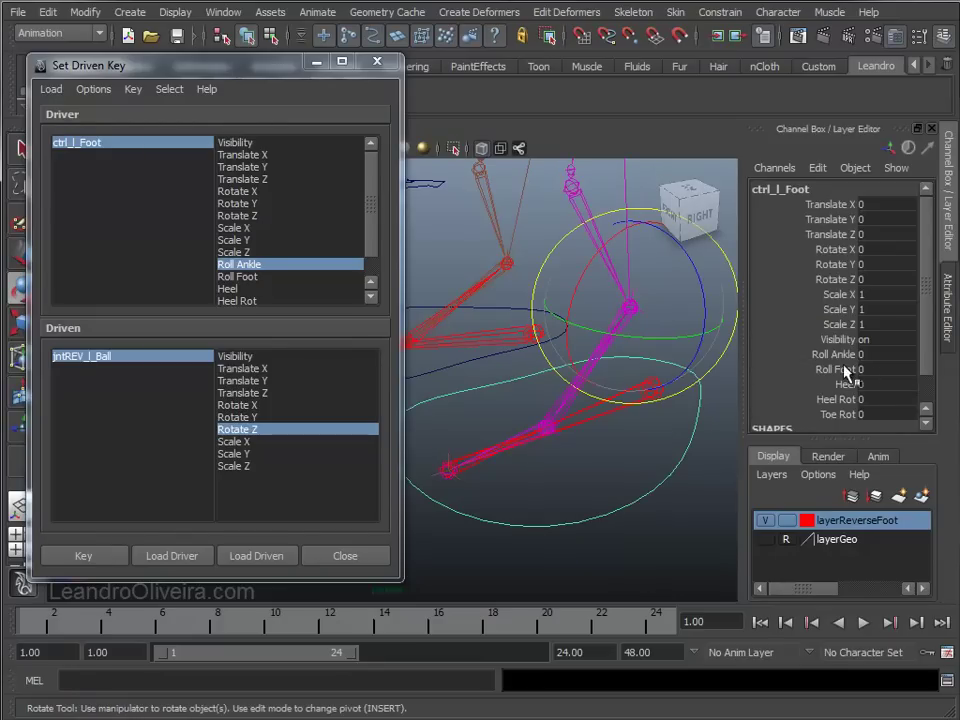
alt+right_drag(470, 437, 497, 489)
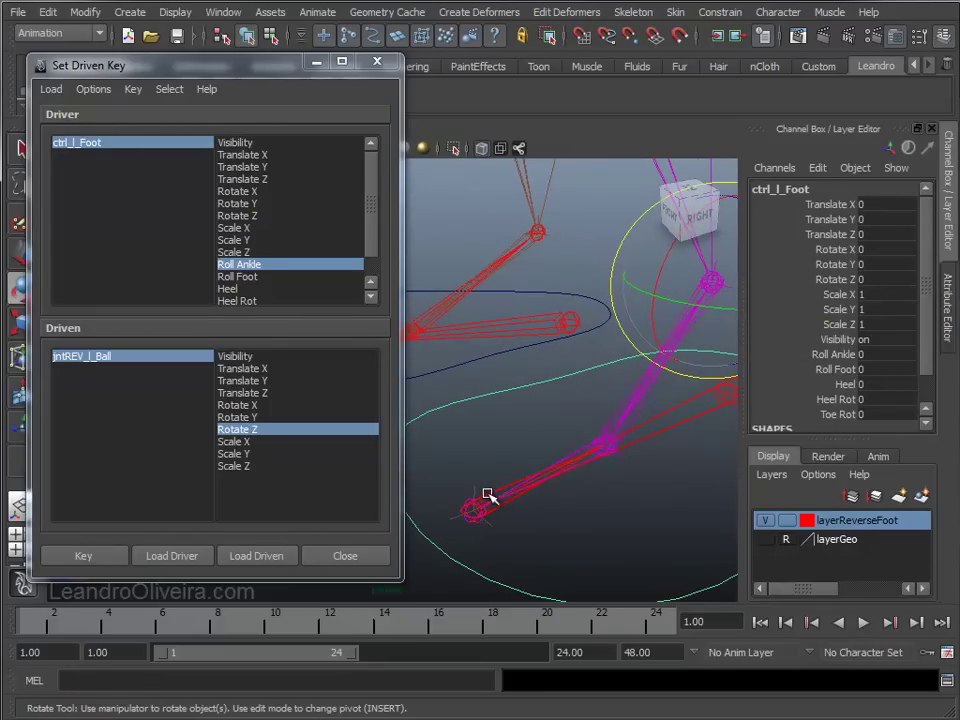
click(485, 497)
mouse_move(456, 414)
mouse_down()
mouse_move(407, 448)
mouse_move(439, 443)
mouse_up()
key(ctrl+z)
alt+drag(615, 446, 596, 417)
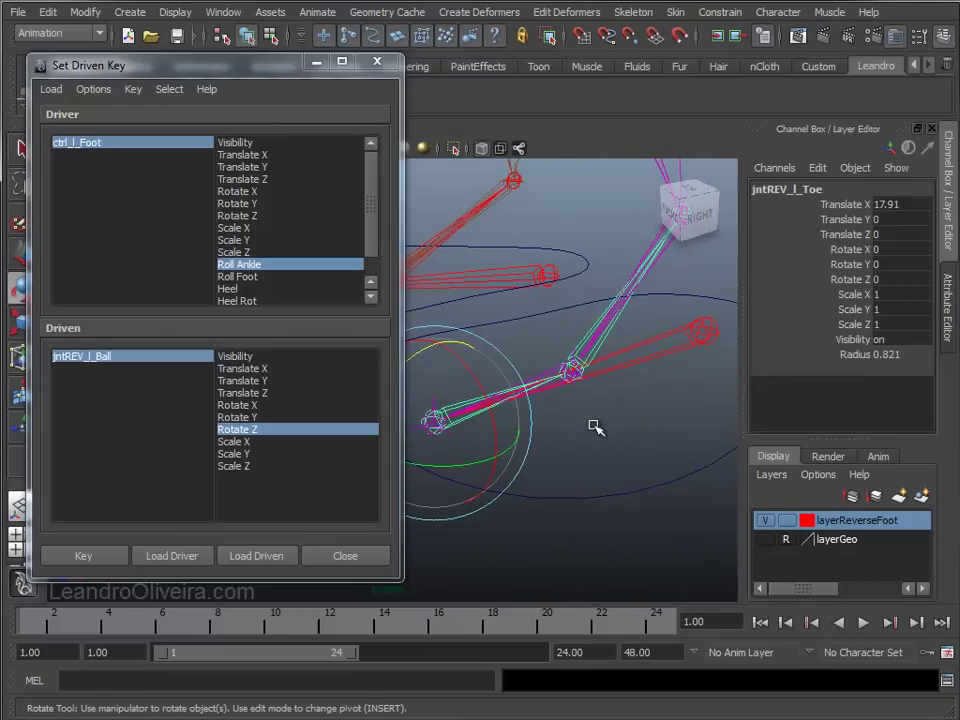
key(q)
click(470, 437)
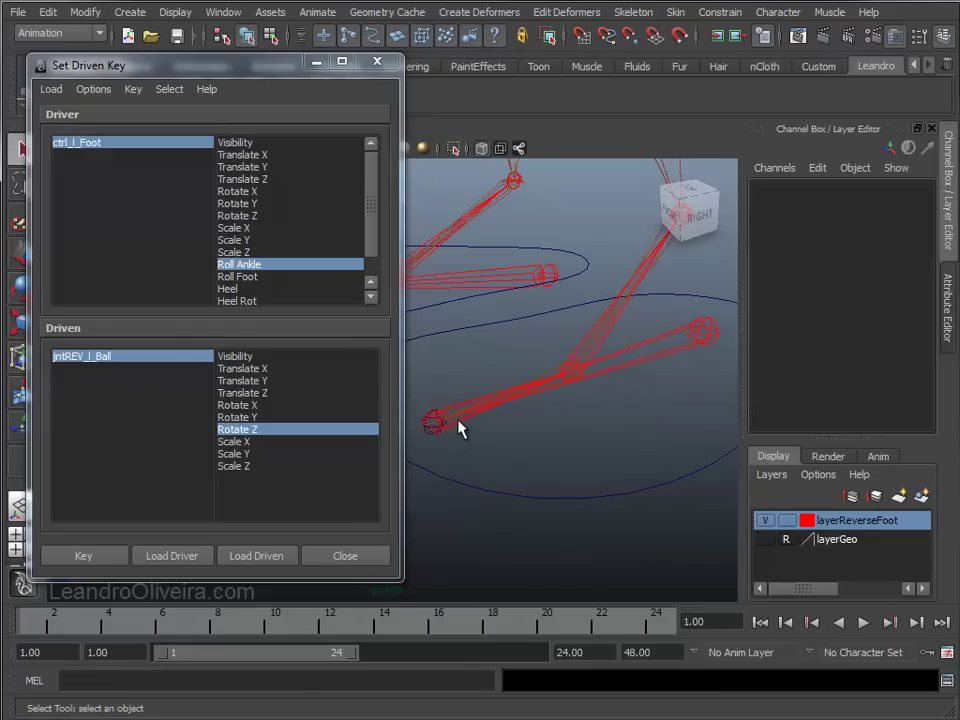
click(455, 428)
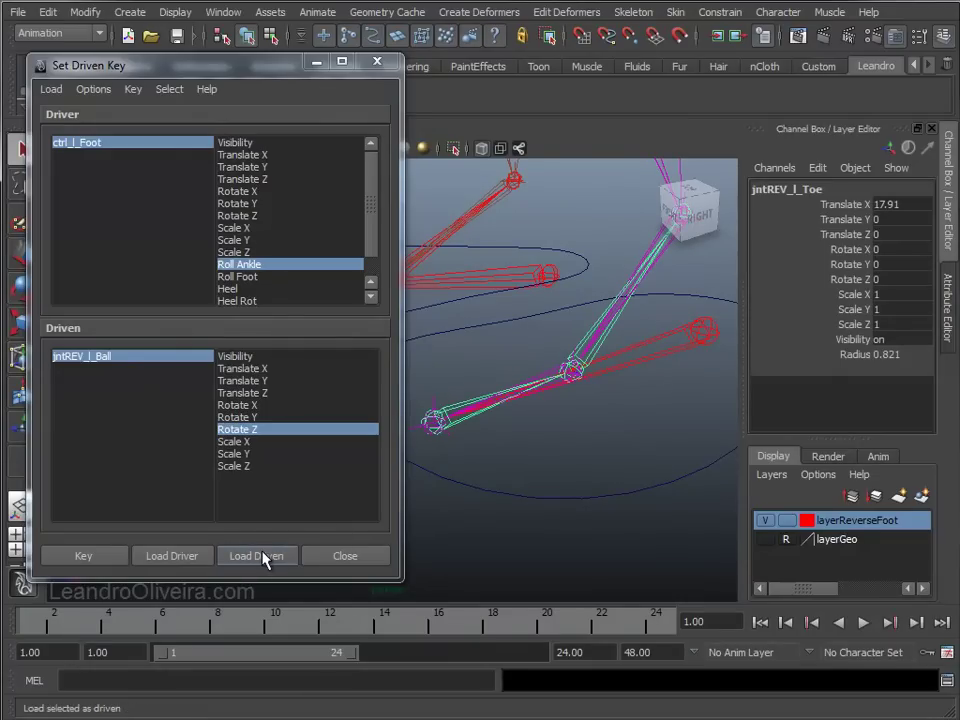
Load jntREV_l_Toe as driven, choose Rotate Z, and key its resting rotation
click(261, 557)
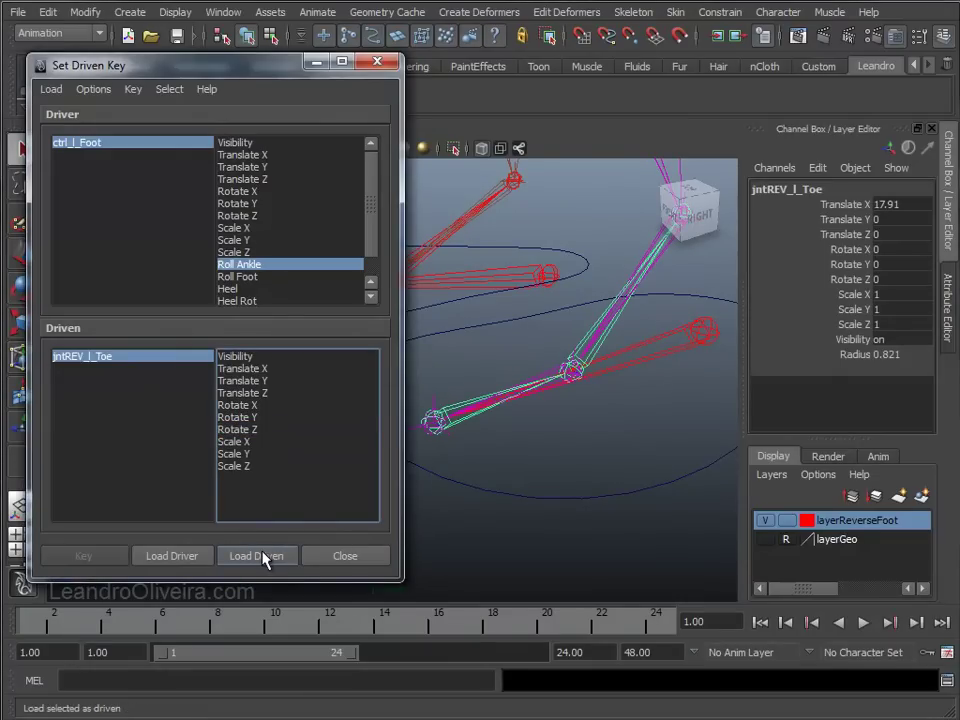
click(240, 430)
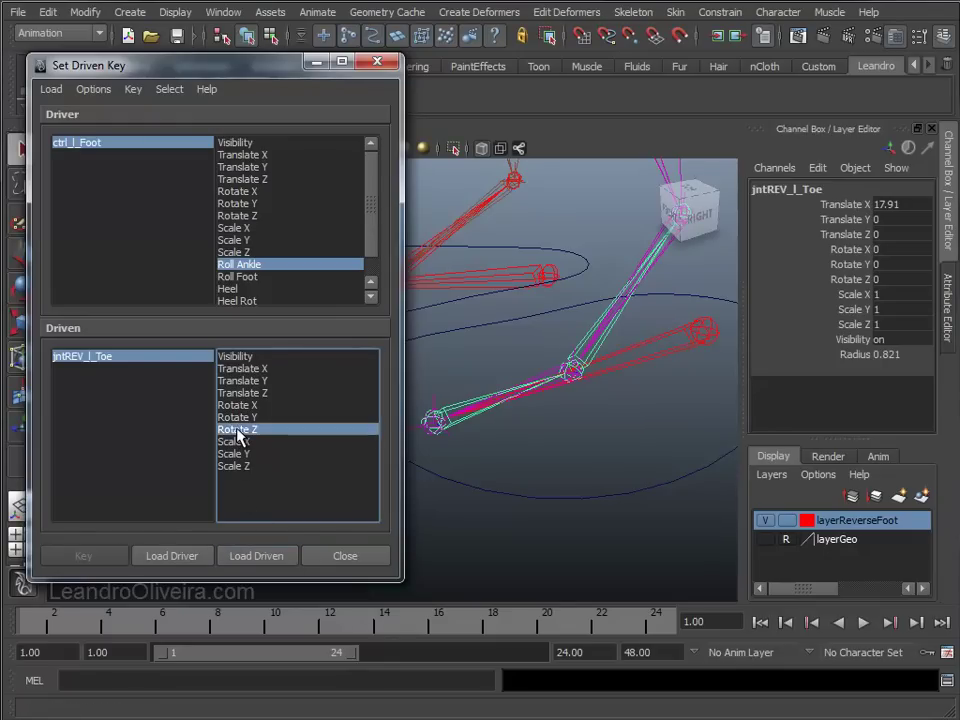
click(550, 496)
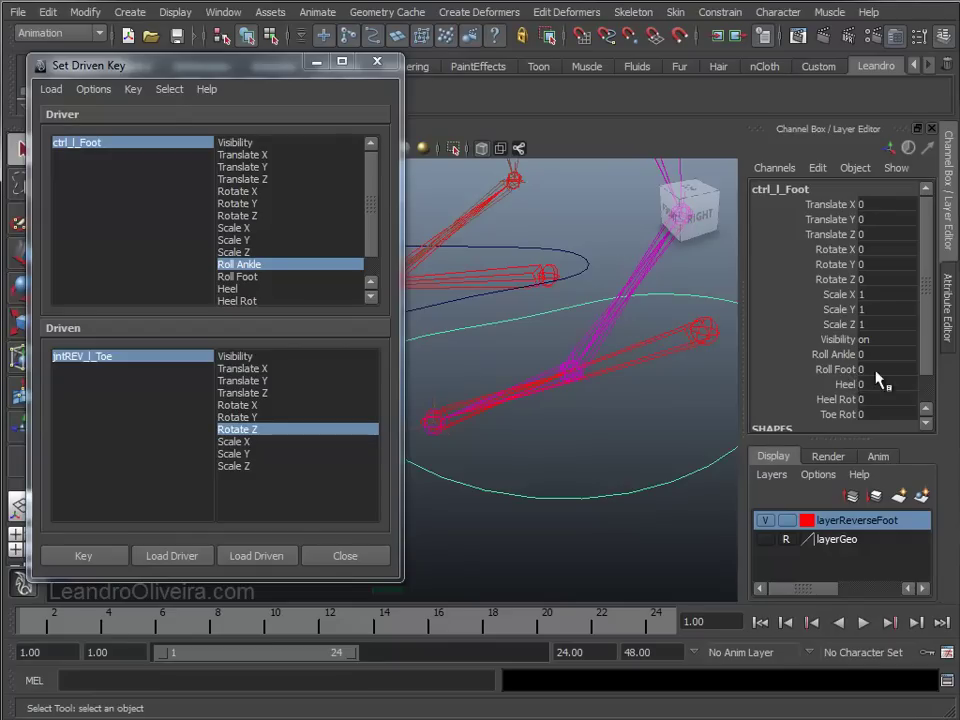
click(115, 558)
Rotate the toe joint to Rotate Z 70 and key it
alt+right_drag(643, 508, 597, 447)
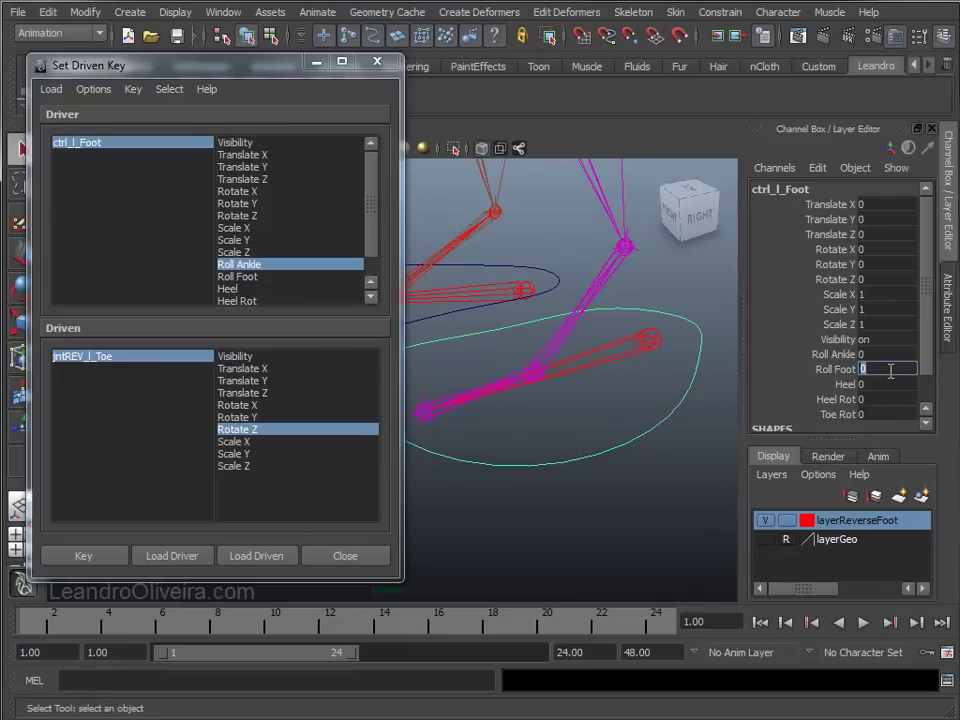
text(10)
mouse_move(670, 377)
alt+right_down()
mouse_move(553, 364)
mouse_move(608, 405)
alt+right_up()
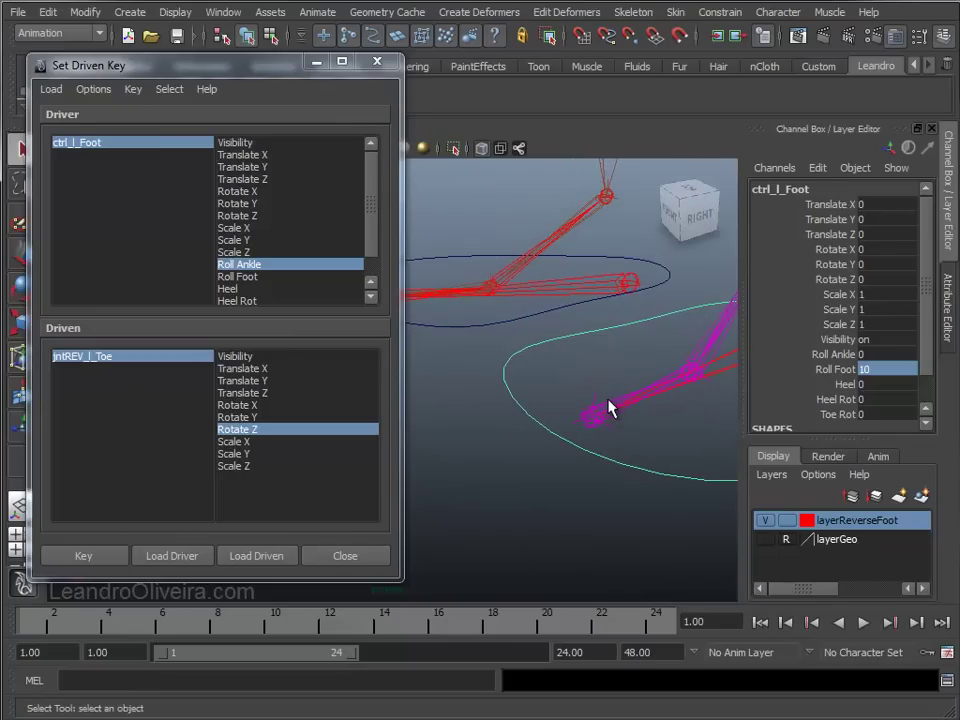
click(608, 407)
key(w)
key(e)
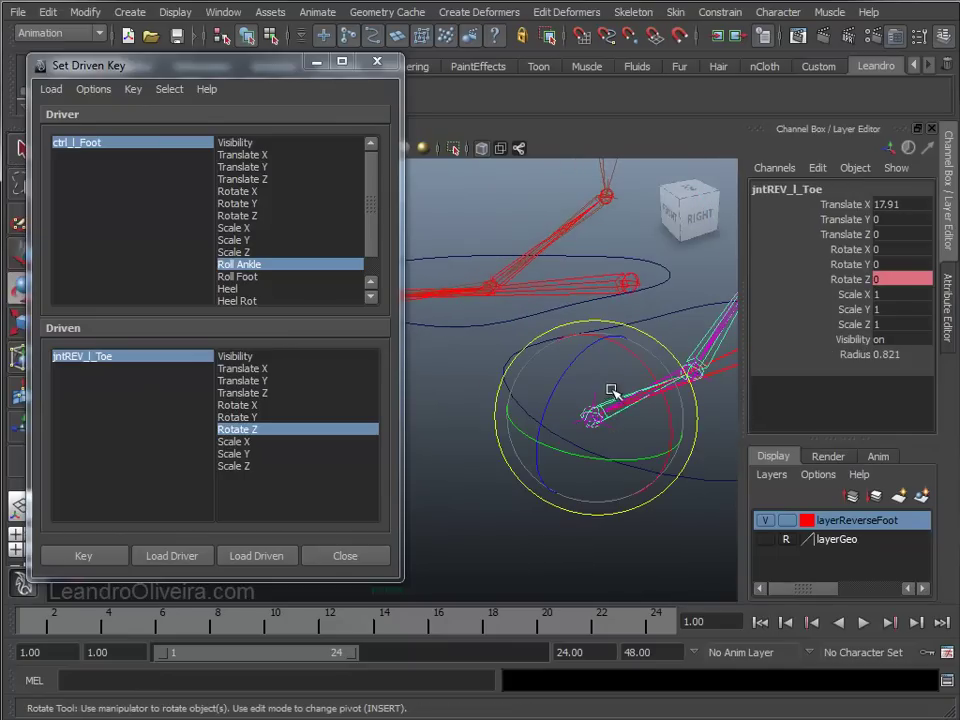
mouse_move(585, 349)
mouse_down()
mouse_move(546, 386)
mouse_move(522, 442)
mouse_up()
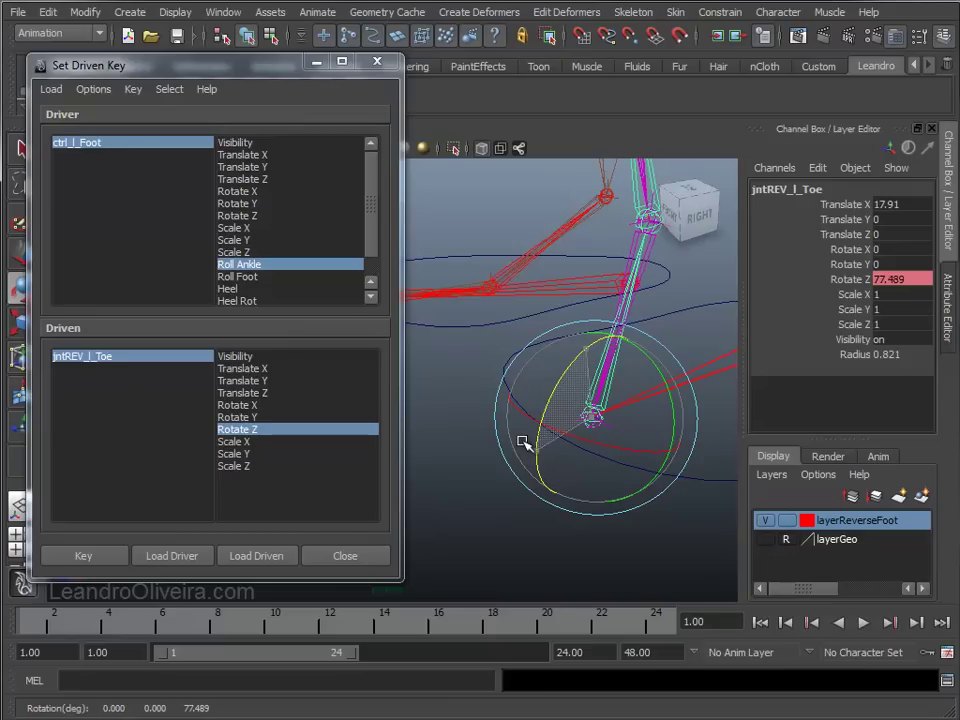
click(917, 280)
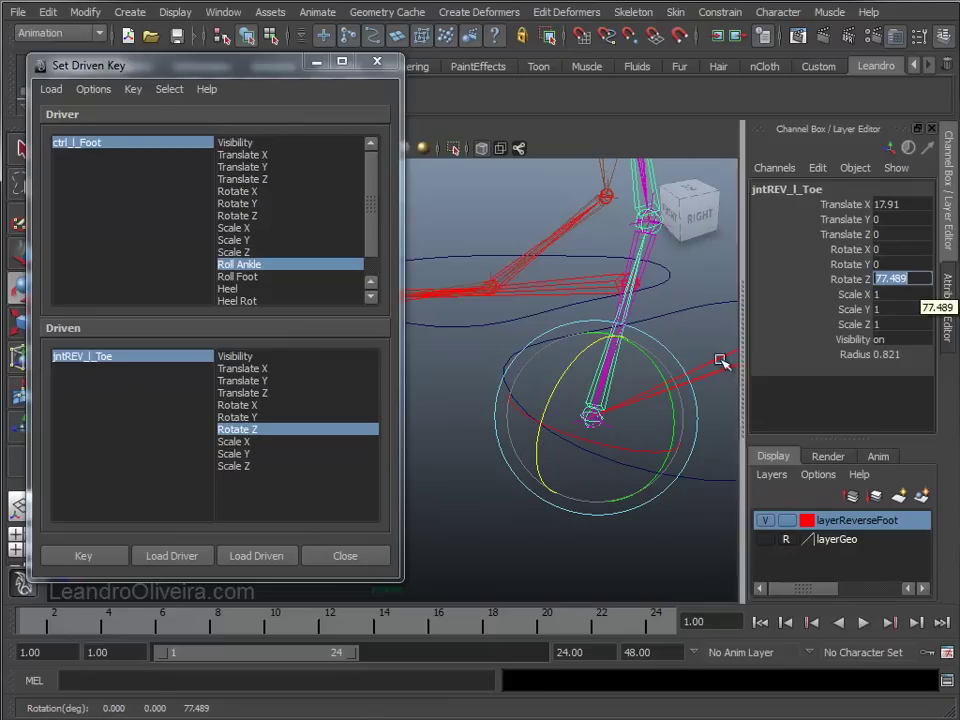
alt+right_drag(615, 388, 561, 343)
alt+drag(574, 336, 656, 422)
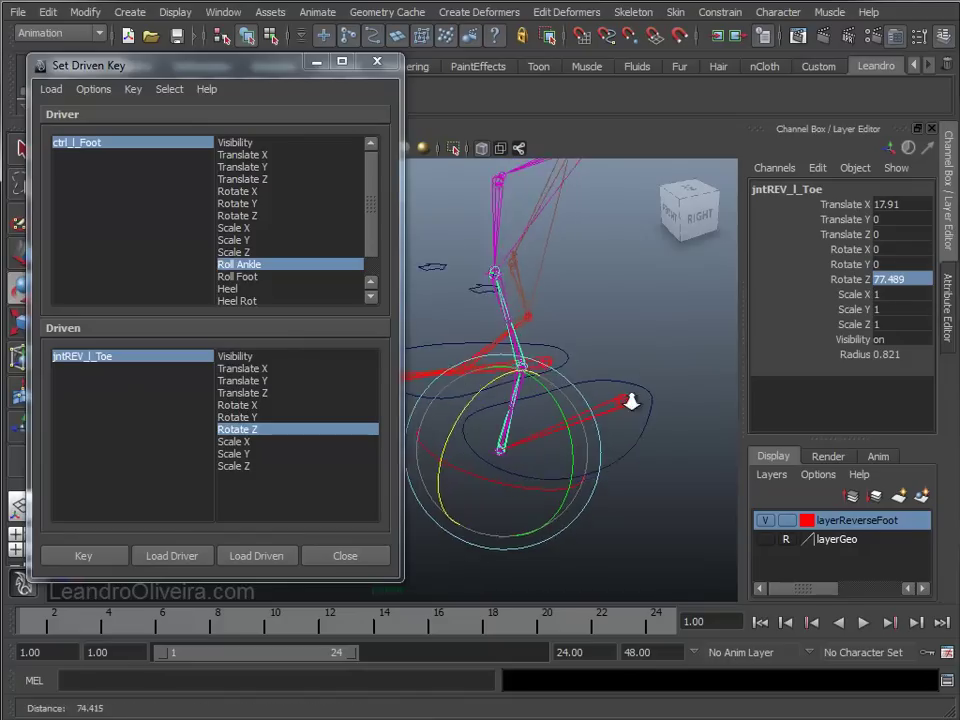
alt+right_drag(656, 422, 634, 396)
mouse_move(634, 396)
alt+middle_down()
mouse_move(665, 388)
mouse_move(693, 400)
alt+middle_up()
text(70)
key(Return)
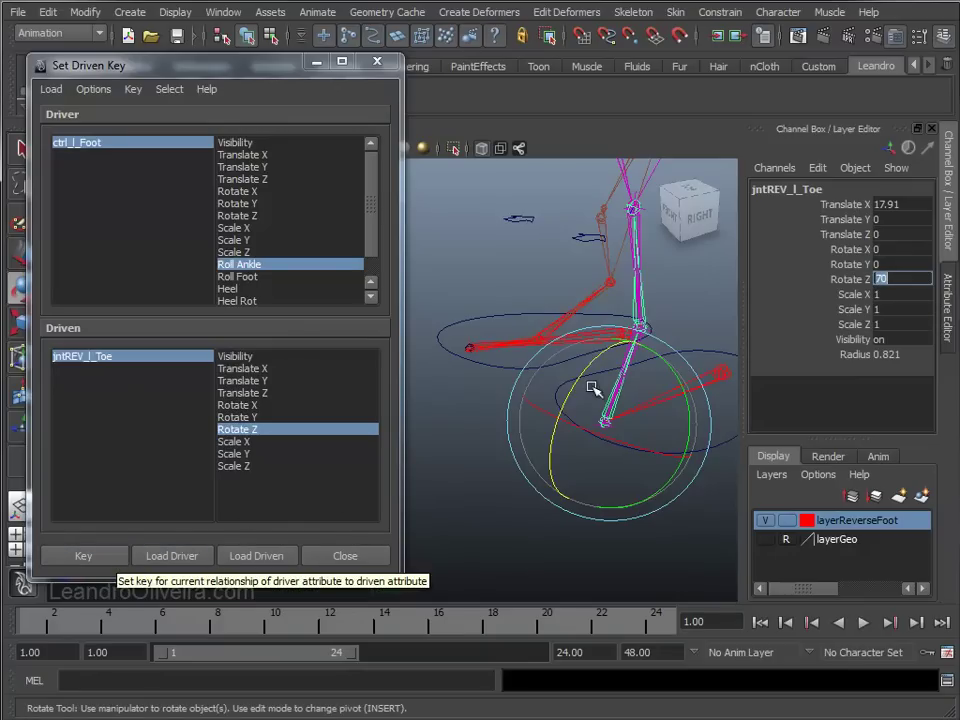
click(813, 280)
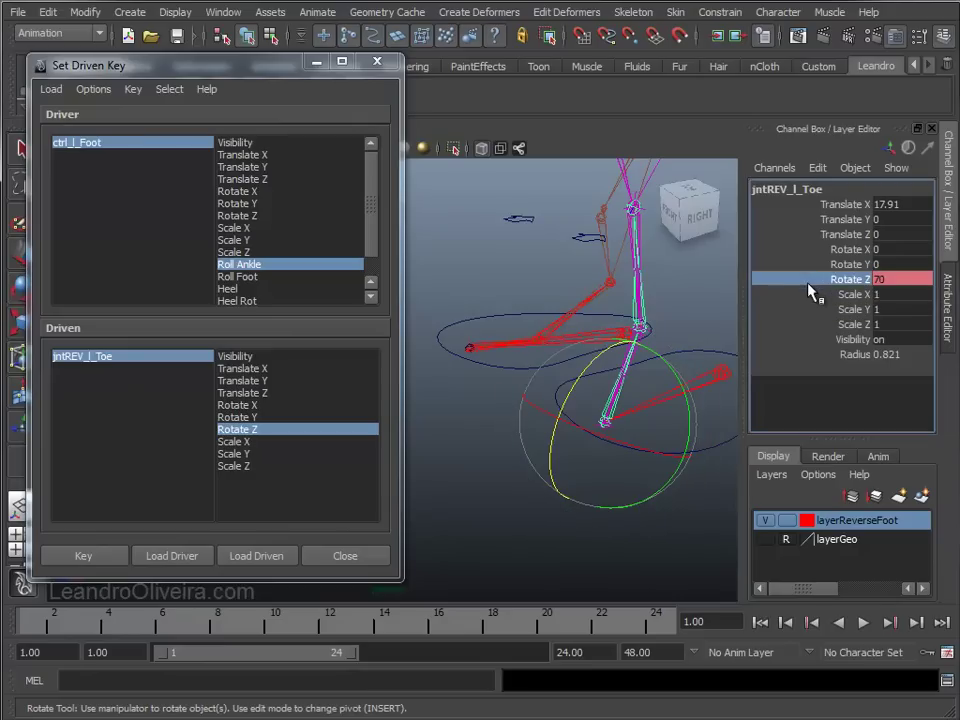
click(84, 556)
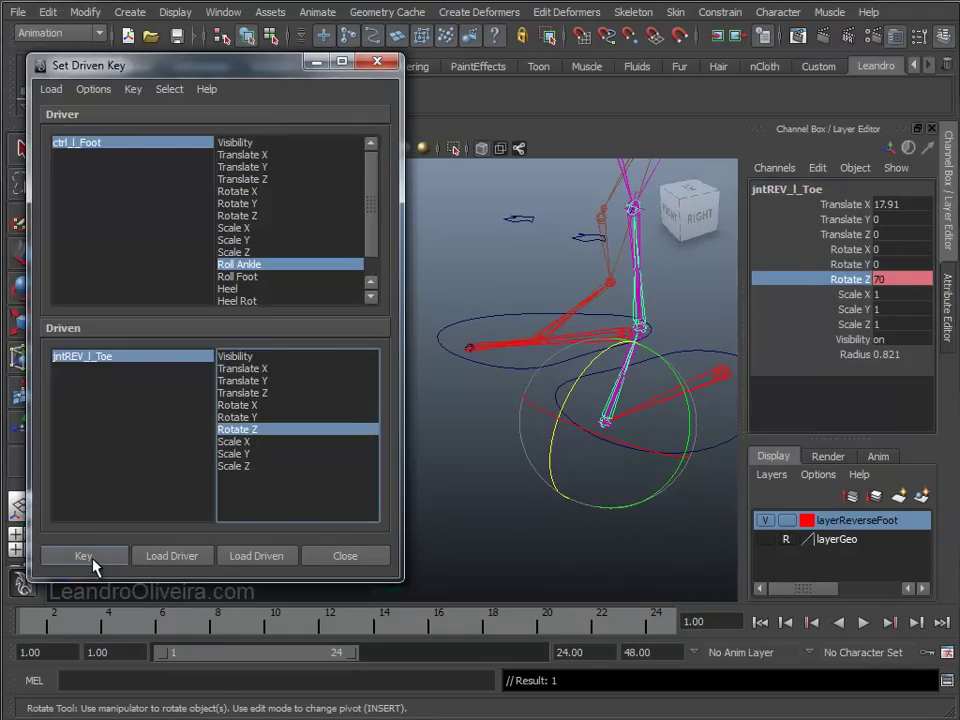
Scrub ctrl_l_Foot's Roll Foot, set it to 10, and choose Roll Foot in the Driver list
click(708, 449)
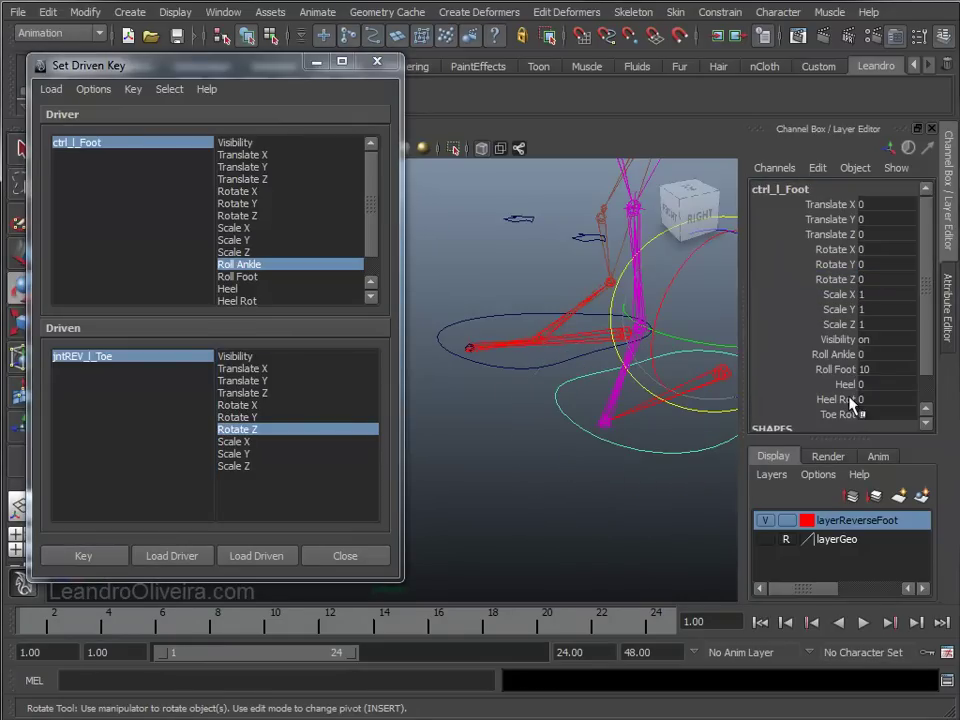
click(838, 368)
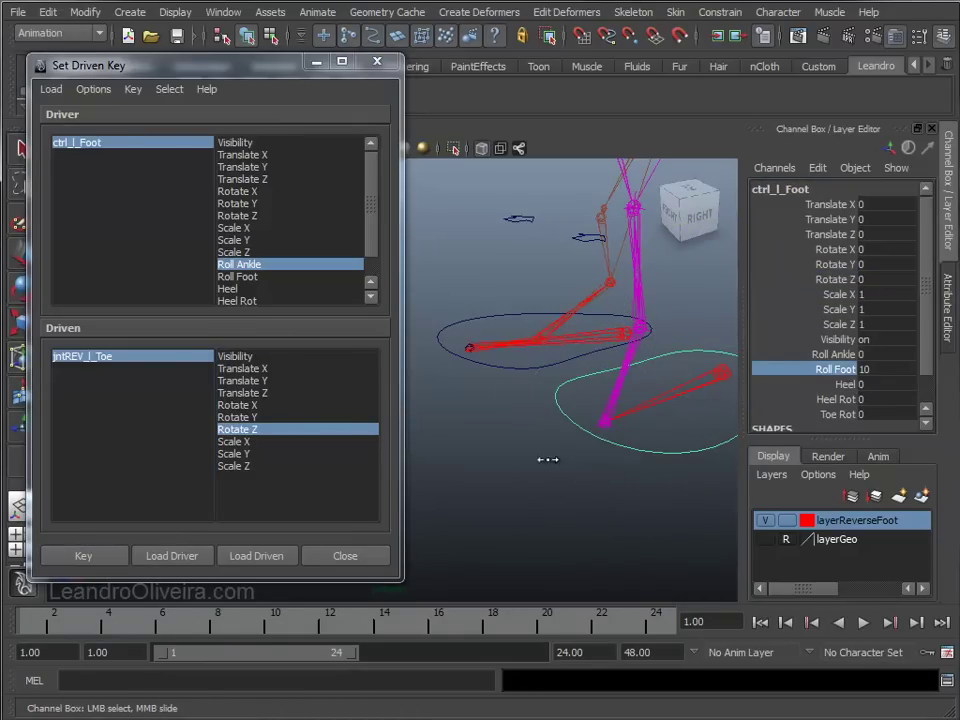
middle_drag(598, 460, 426, 461)
middle_drag(260, 462, 470, 464)
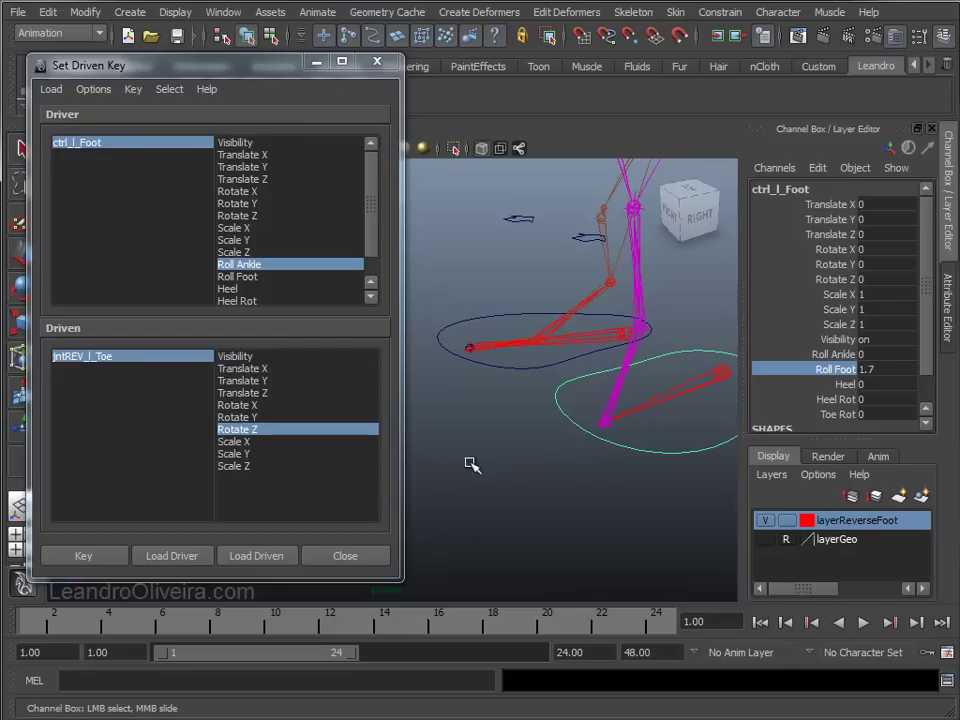
click(888, 369)
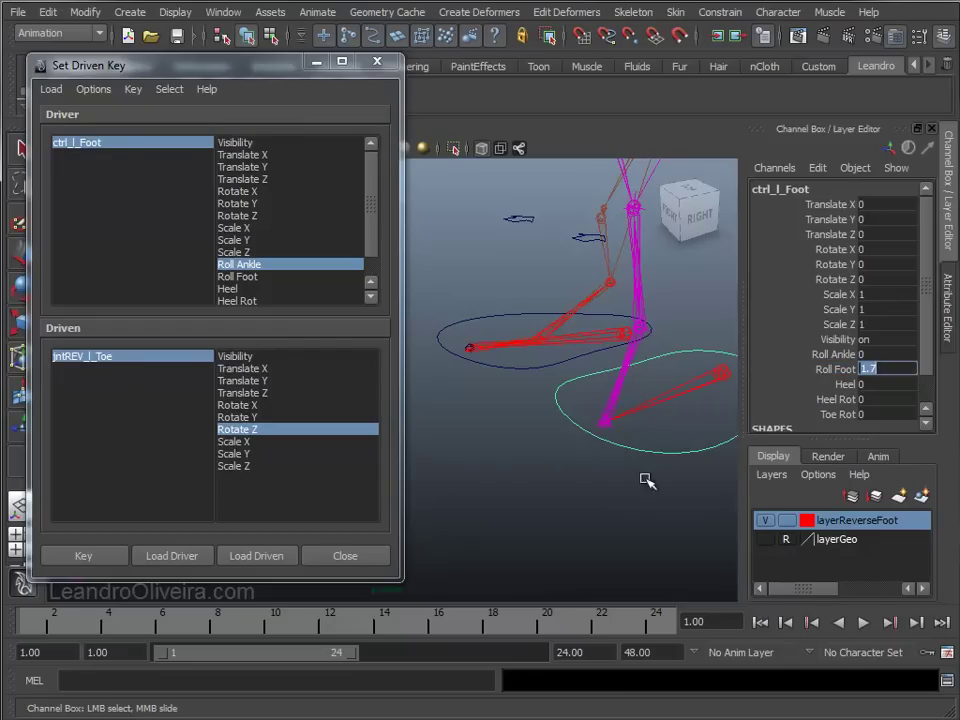
text(10)
key(Return)
key(e)
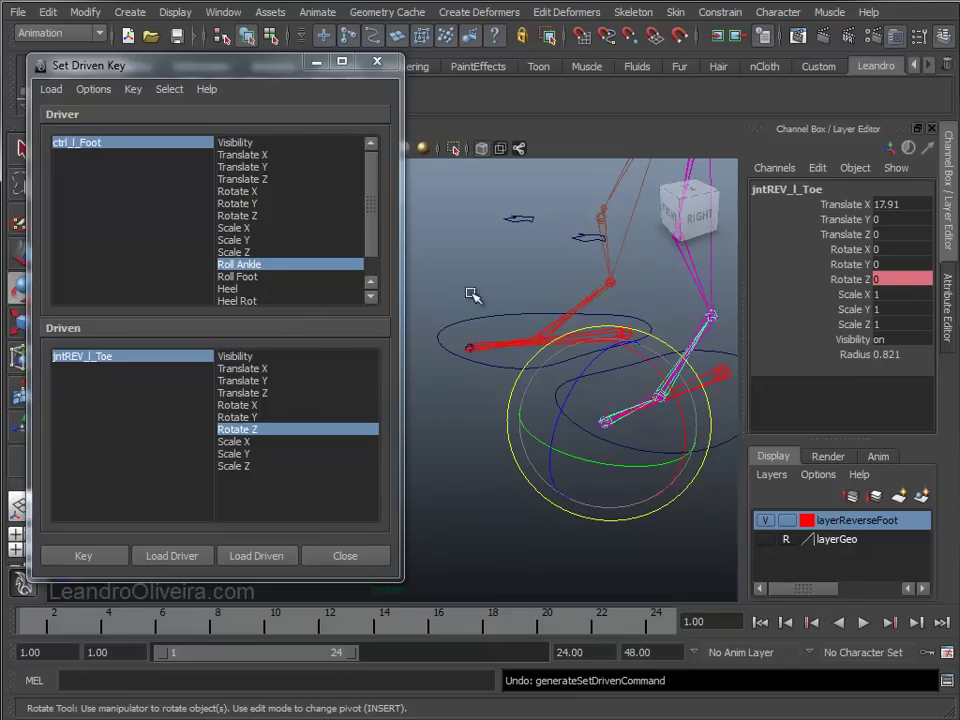
click(265, 278)
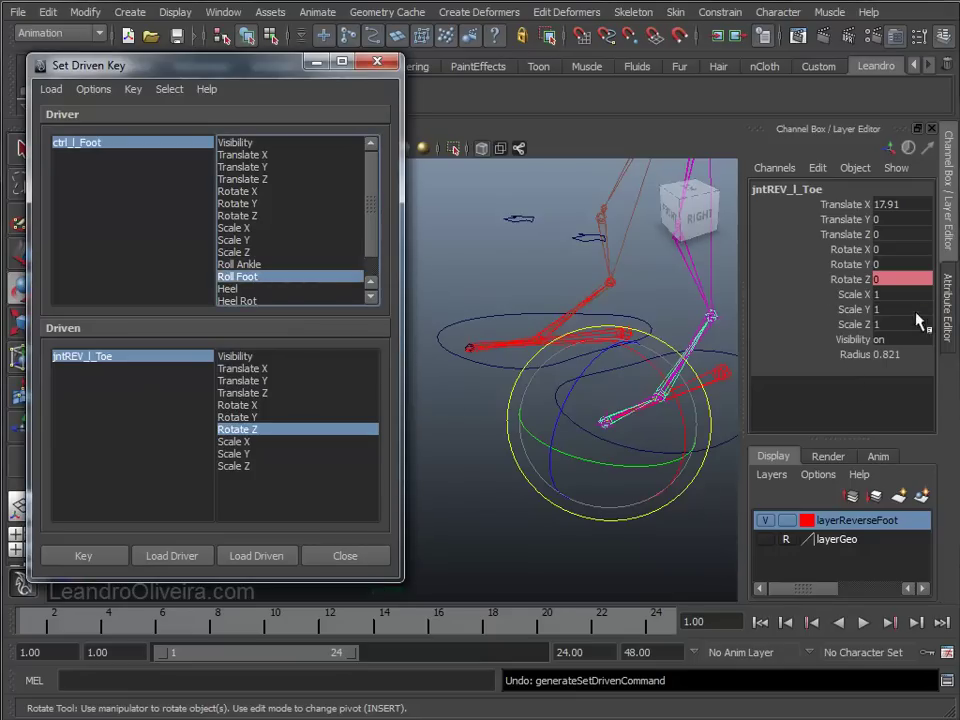
Return Roll Ankle and Roll Foot to 0 and key the toe's neutral rotation
click(950, 282)
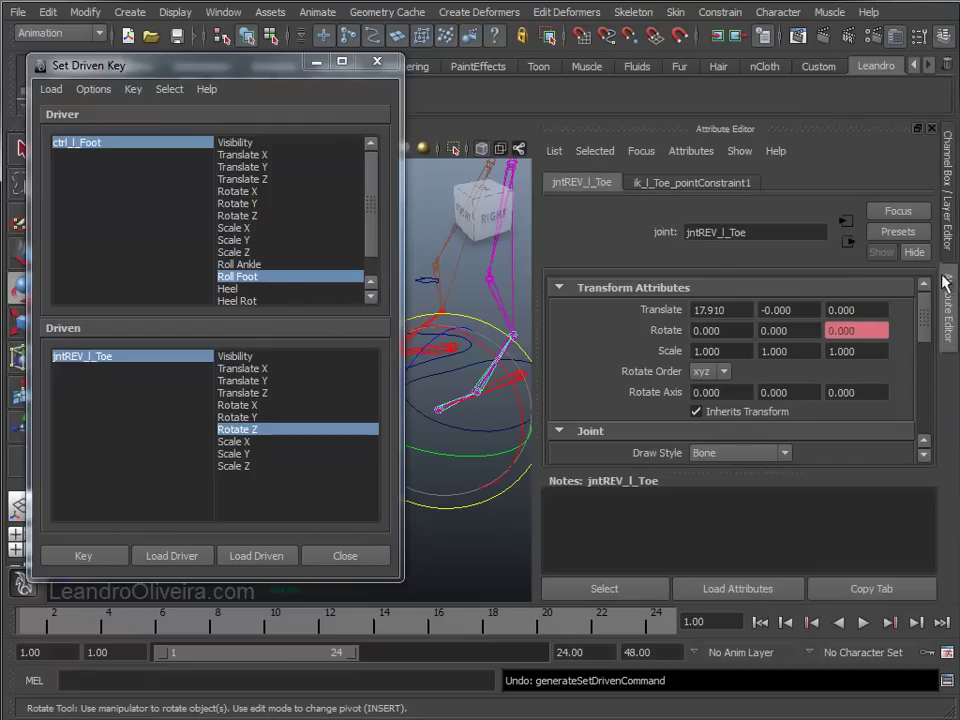
click(950, 230)
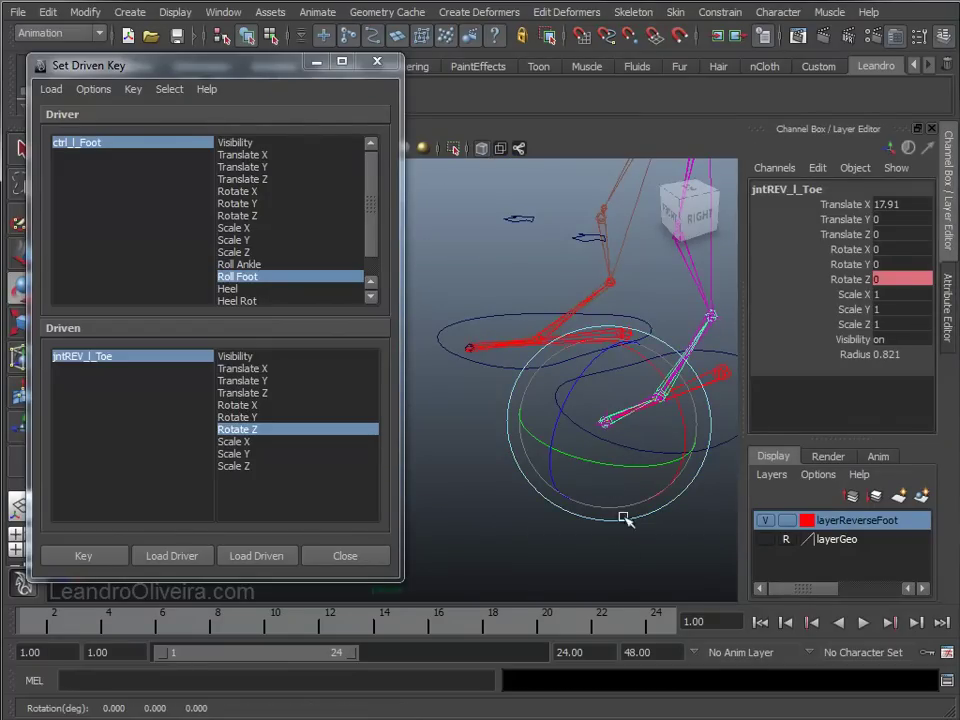
click(688, 460)
click(686, 455)
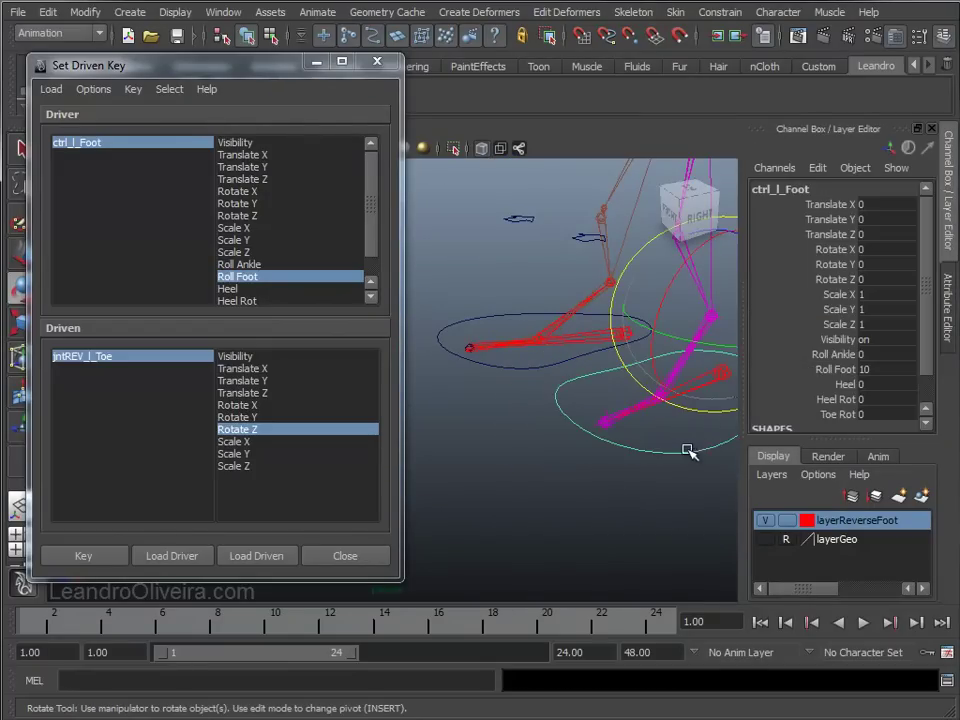
click(828, 354)
mouse_move(524, 353)
middle_down()
mouse_move(634, 364)
mouse_move(505, 368)
middle_up()
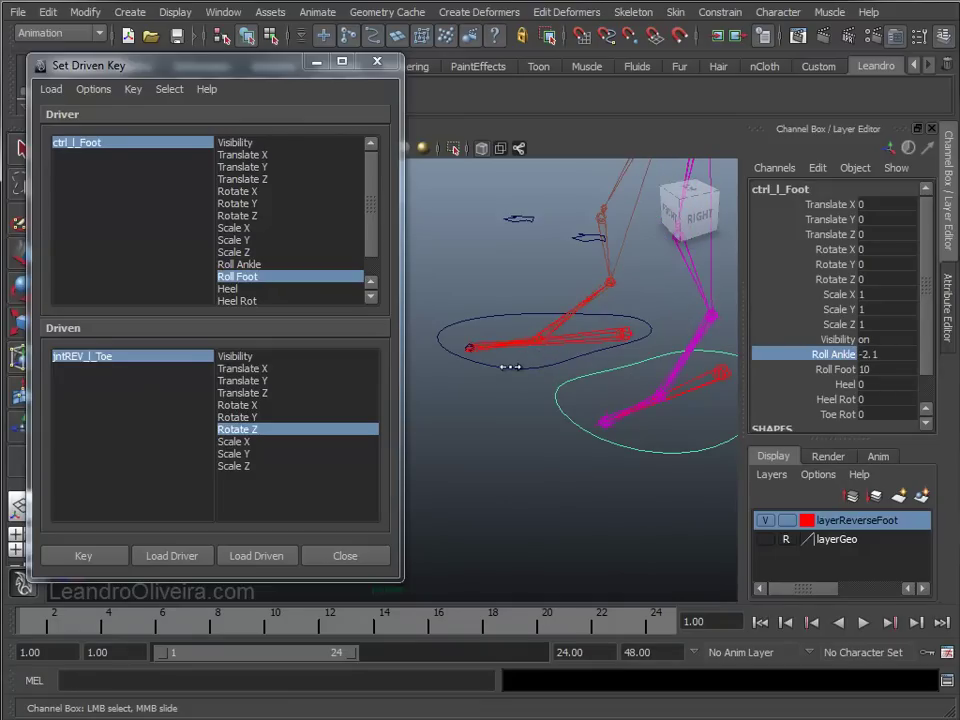
double_click(884, 352)
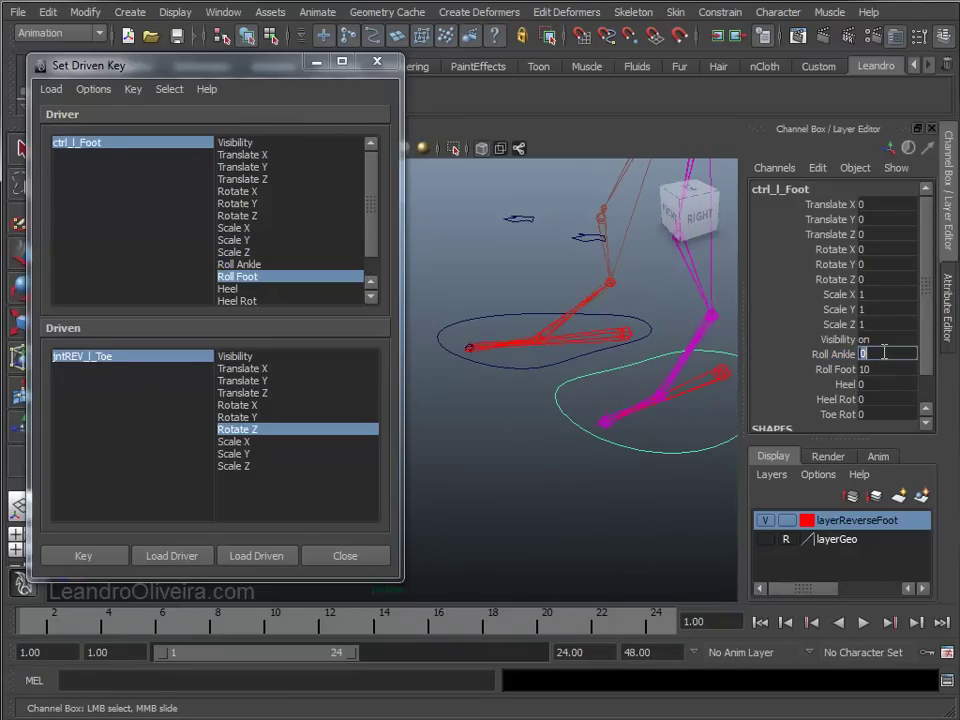
click(866, 369)
double_click(866, 369)
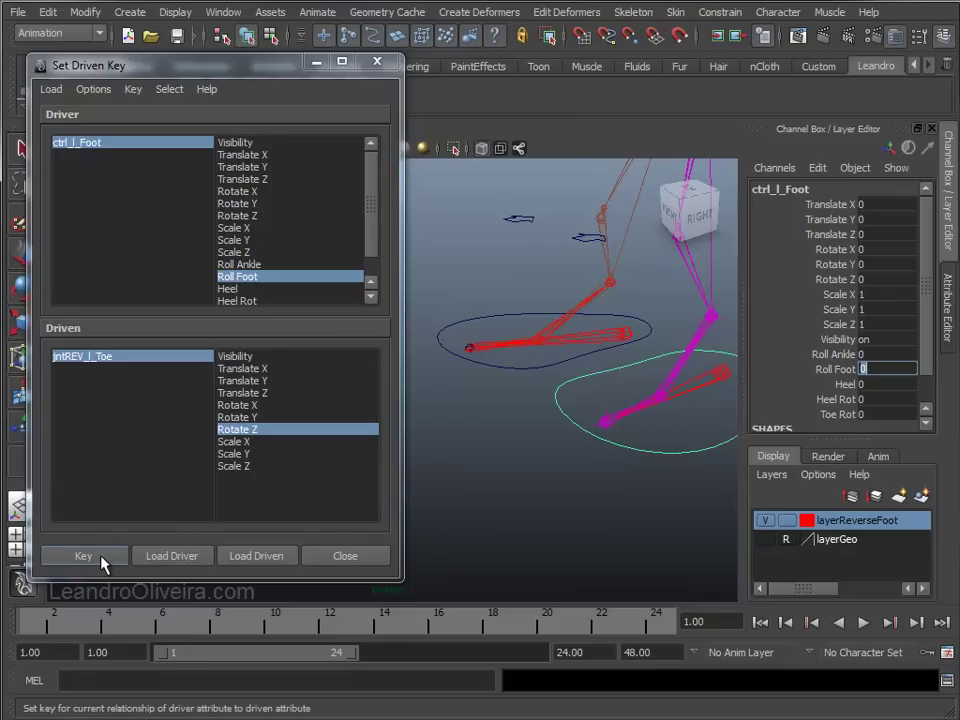
click(100, 561)
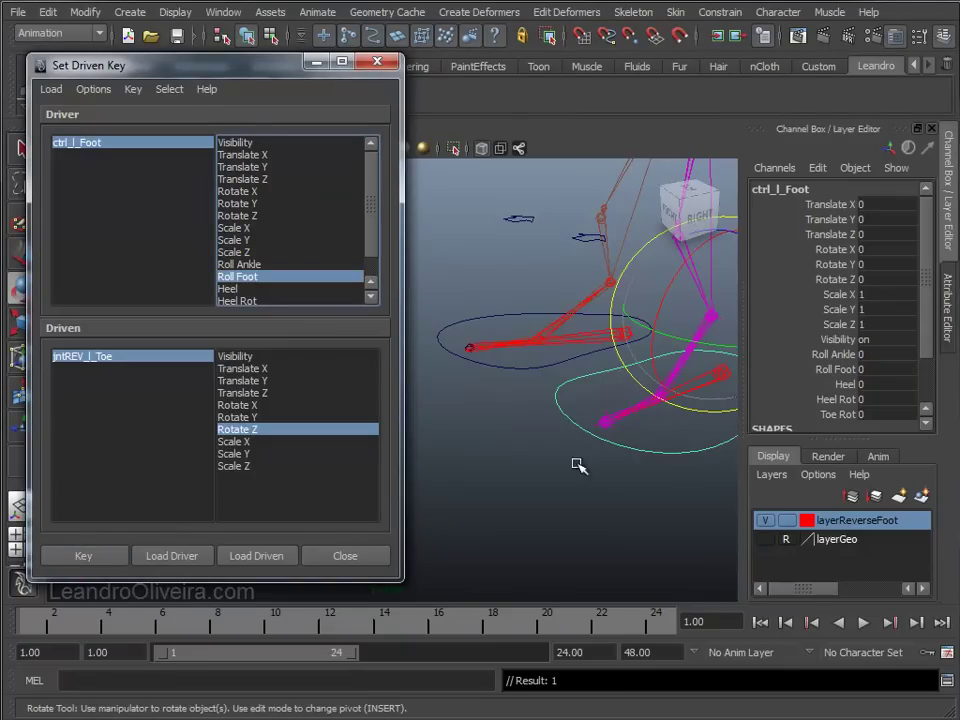
With Roll Foot at 10, rotate the toe joint to Z 70 and record the driven key
click(650, 428)
click(619, 440)
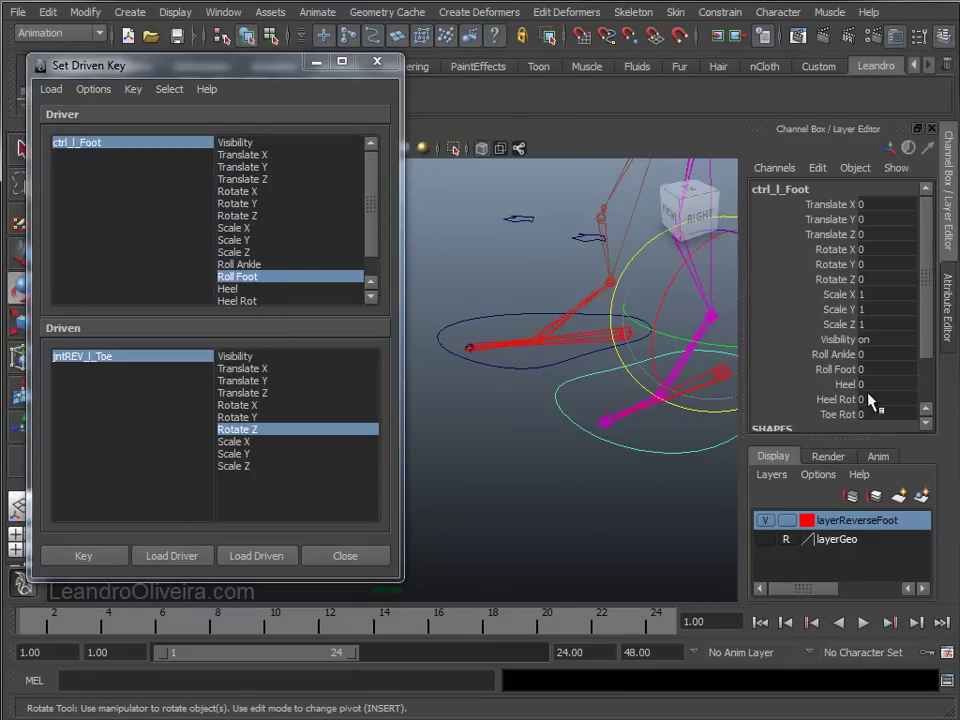
click(870, 369)
click(643, 429)
alt+right_drag(643, 429, 570, 437)
mouse_move(570, 437)
alt+middle_down()
mouse_move(631, 447)
mouse_move(461, 446)
alt+middle_up()
key(e)
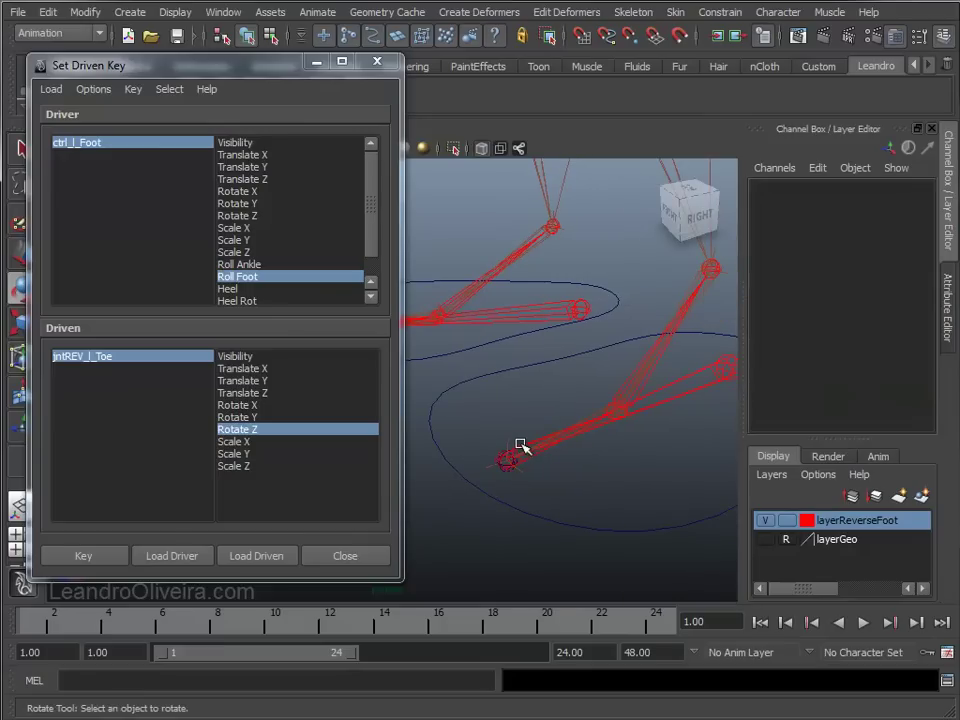
click(514, 452)
drag(493, 400, 426, 459)
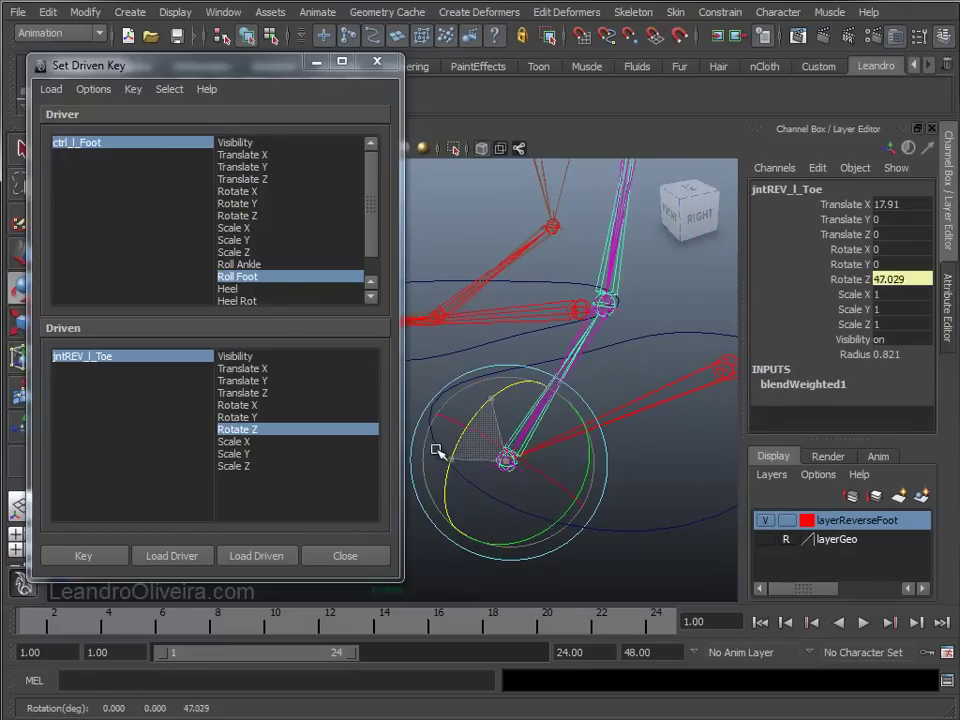
click(882, 280)
text(70)
key(Return)
mouse_move(671, 435)
alt+mouse_down()
mouse_move(568, 388)
mouse_move(530, 418)
alt+mouse_up()
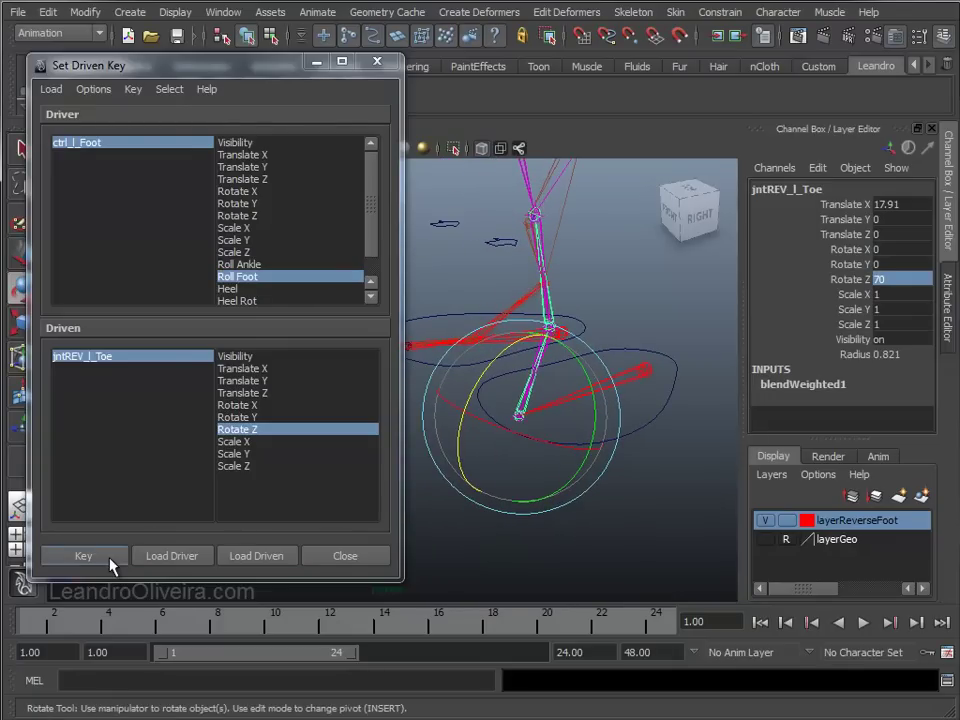
click(109, 561)
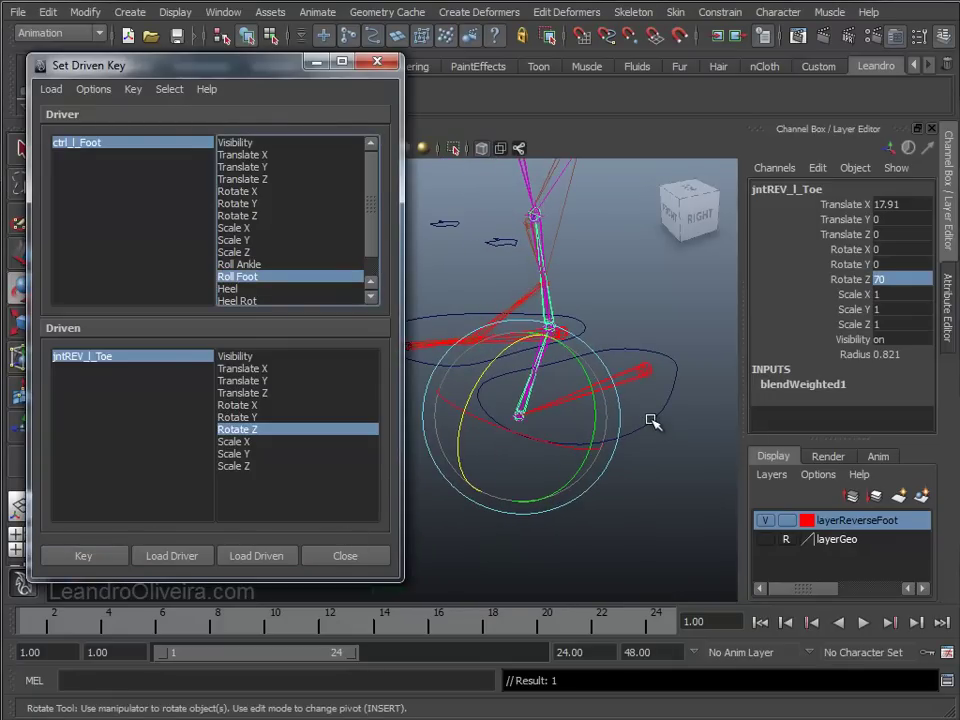
Set Roll Foot to -10, toe Rotate Z to -30, and record the driven key
click(651, 420)
click(835, 370)
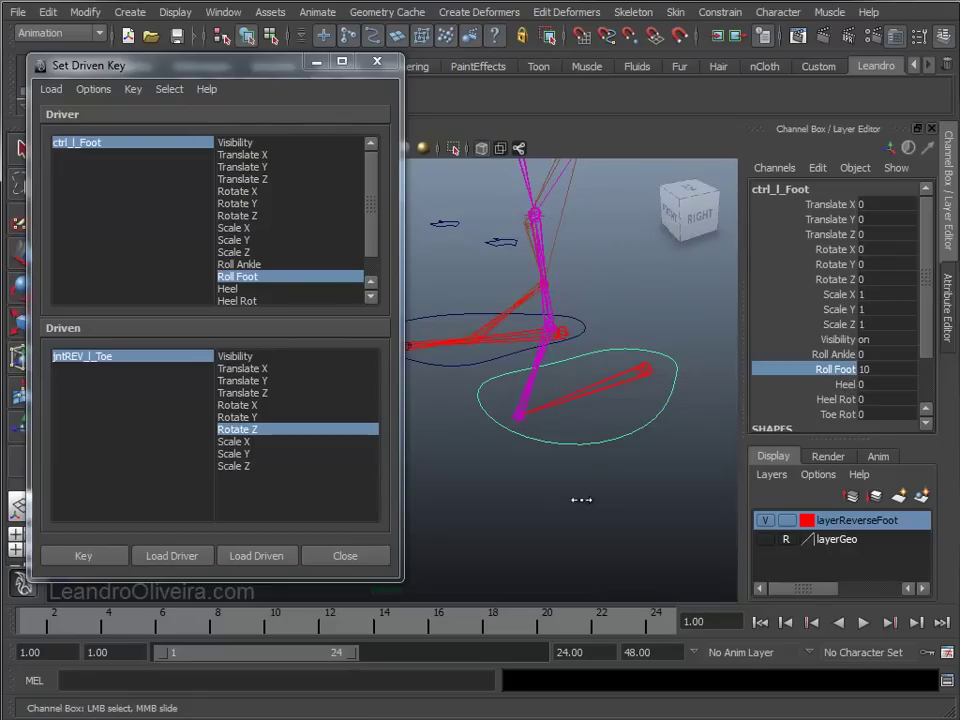
middle_drag(657, 500, 466, 503)
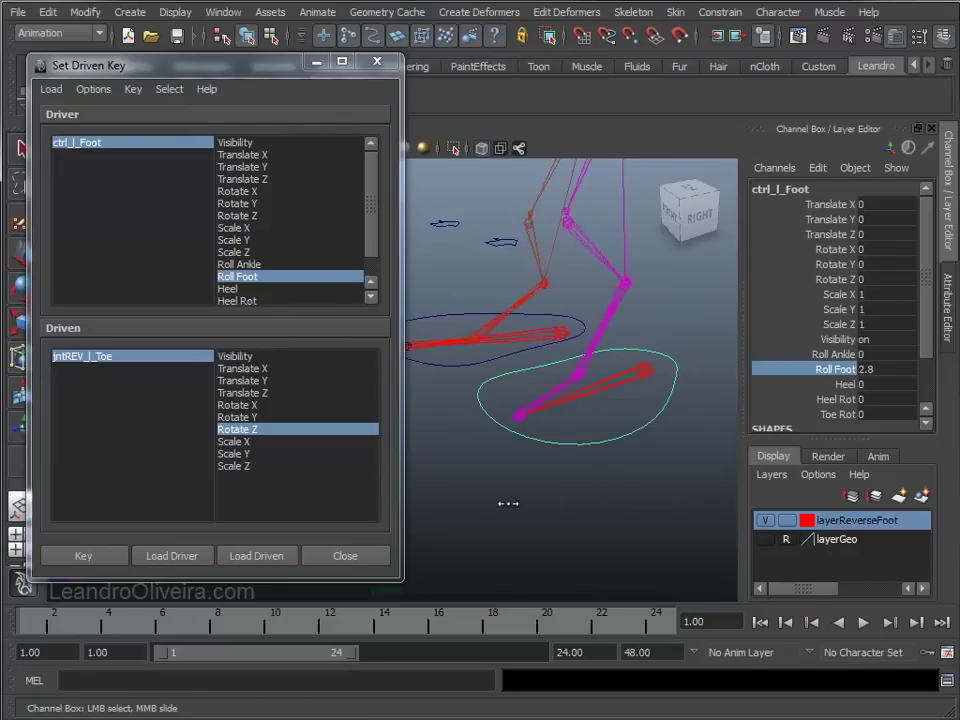
double_click(866, 370)
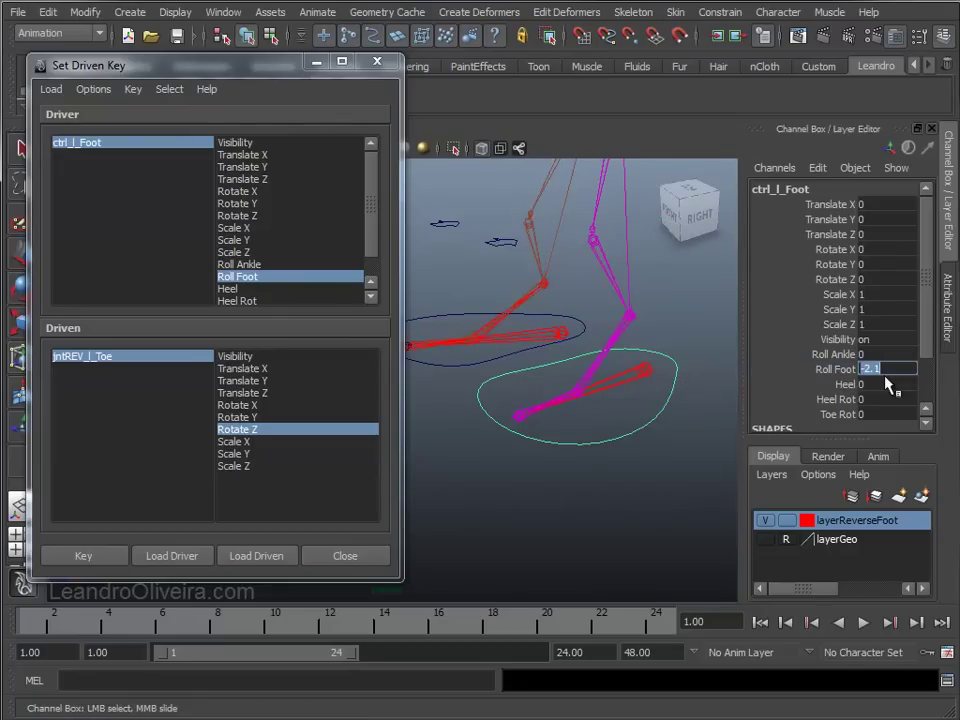
text(-1)
key(Return)
mouse_move(514, 398)
alt+right_down()
mouse_move(571, 467)
mouse_move(561, 443)
mouse_move(514, 450)
mouse_move(571, 453)
mouse_move(540, 424)
alt+right_up()
click(512, 447)
key(e)
drag(424, 369, 473, 353)
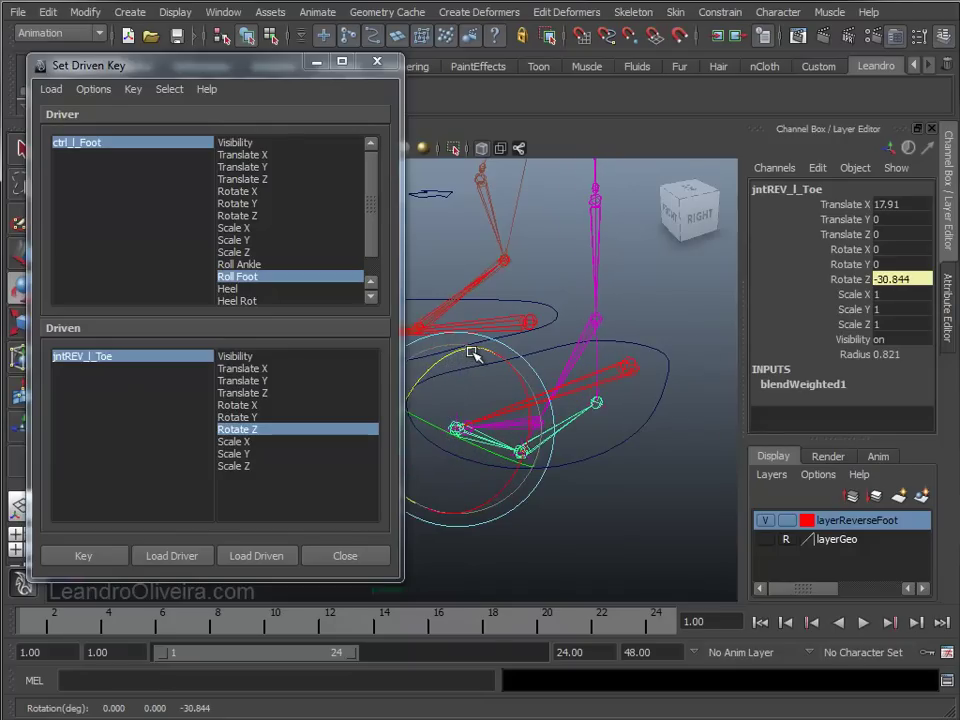
double_click(903, 279)
text(-30)
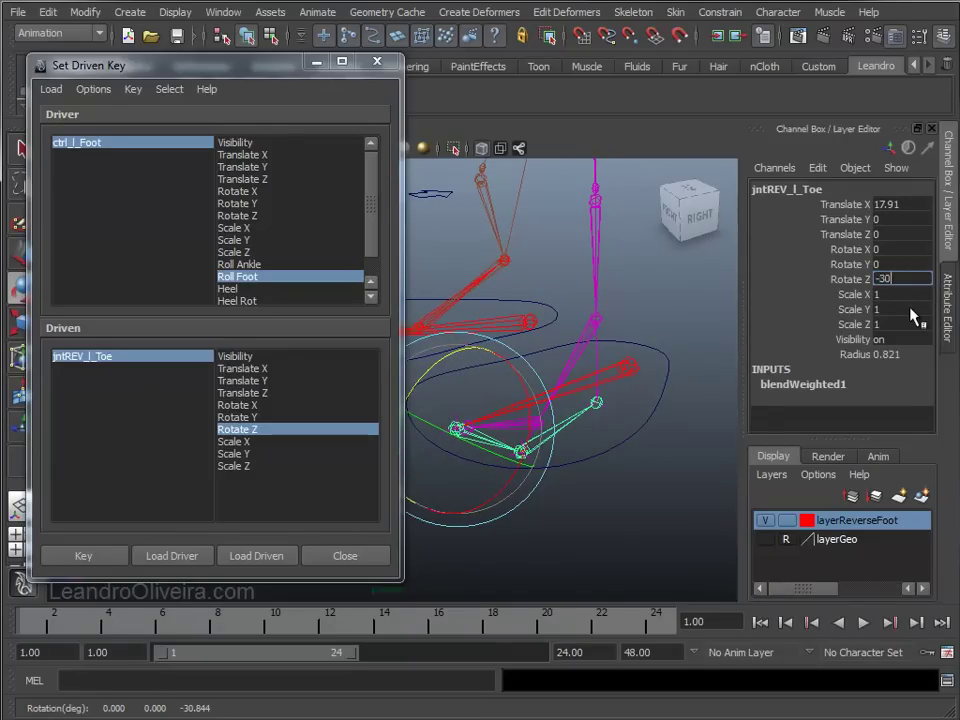
key(Return)
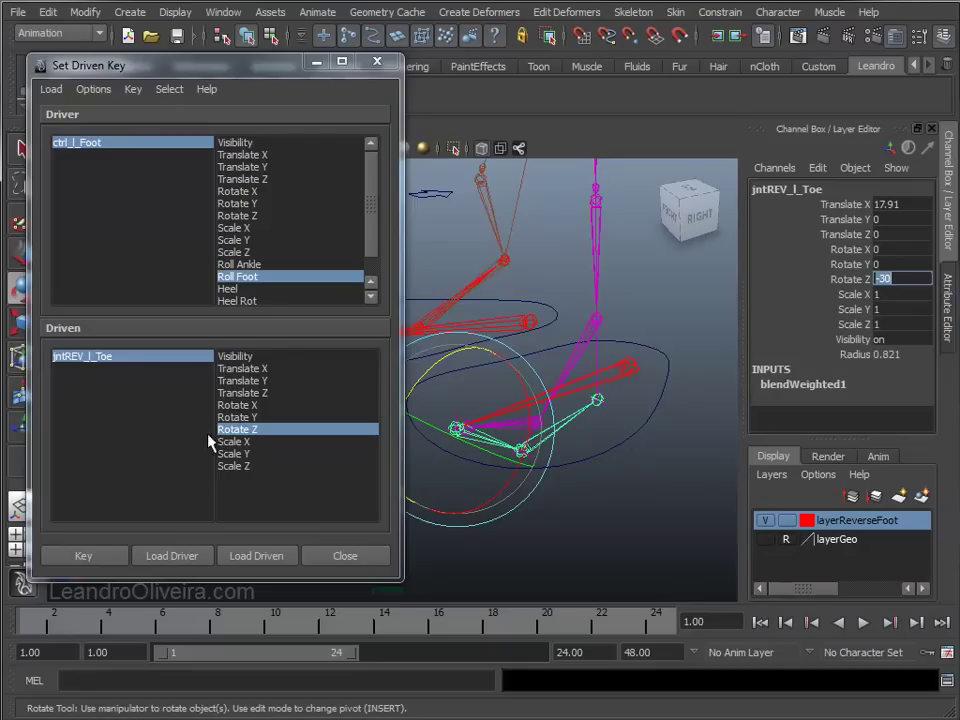
click(95, 560)
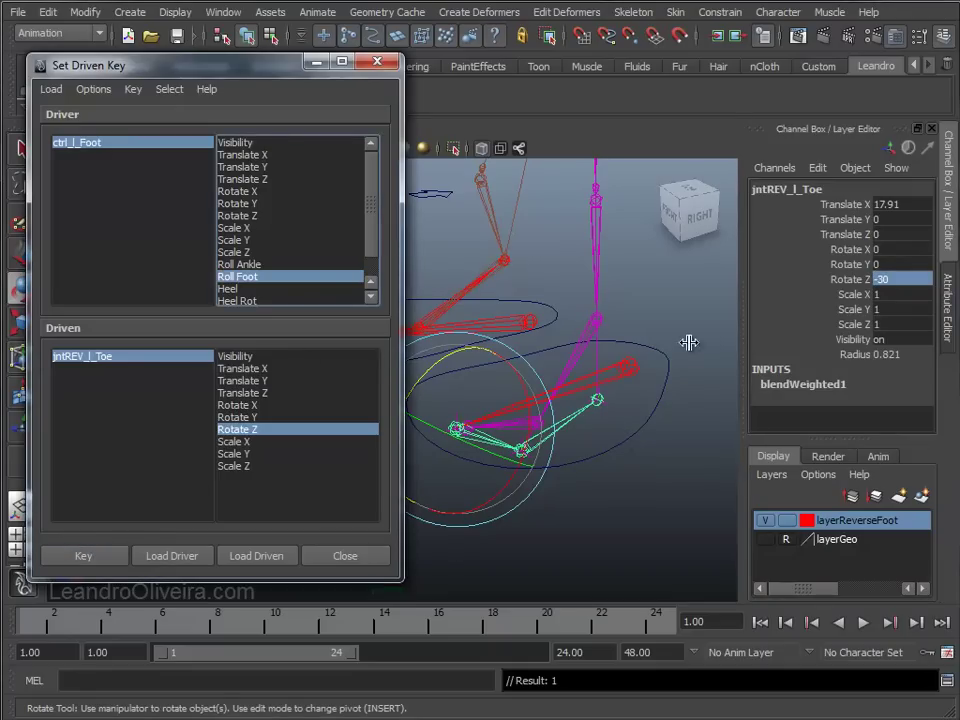
Sweep the foot control's Roll Foot to test the toe roll, then reset it to 0
click(645, 410)
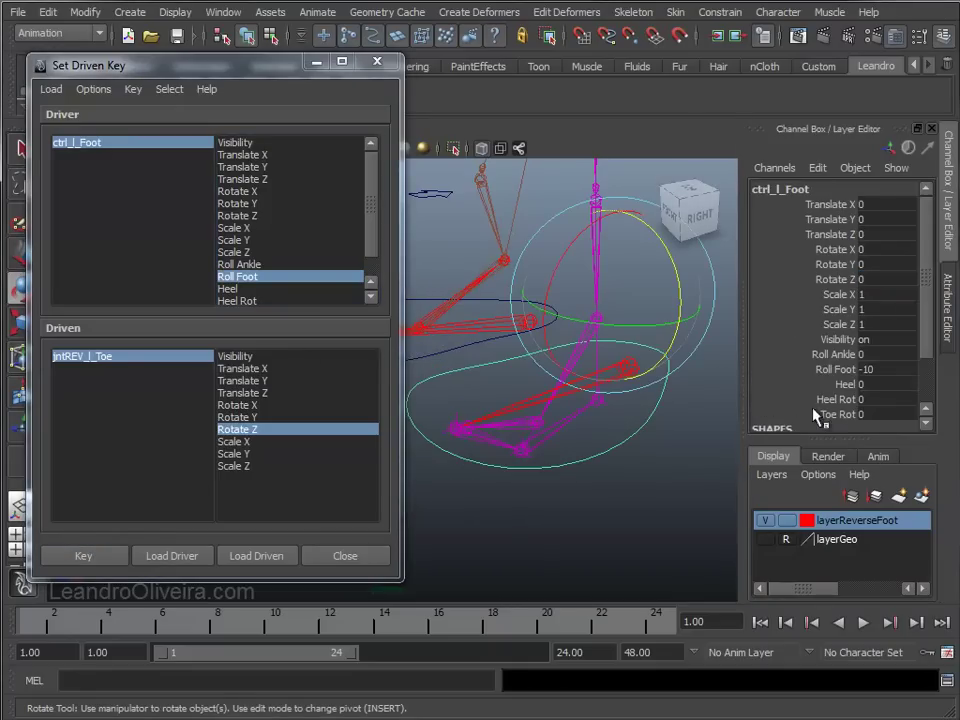
click(835, 370)
mouse_move(617, 498)
middle_down()
mouse_move(721, 391)
mouse_move(574, 394)
mouse_move(649, 381)
mouse_move(568, 386)
mouse_move(685, 381)
middle_up()
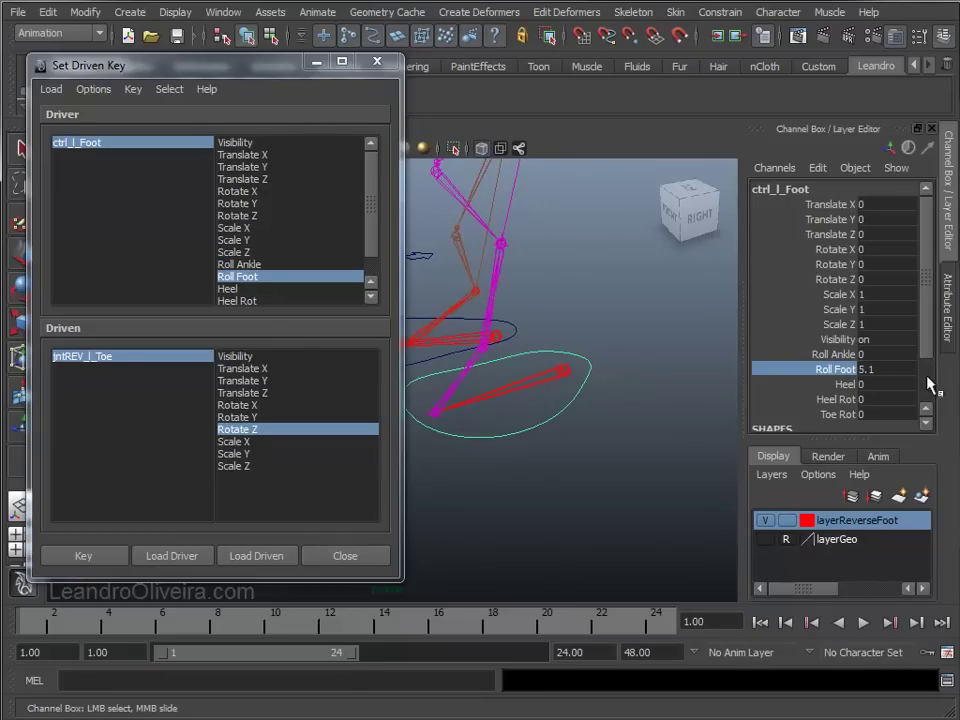
double_click(886, 369)
text(0)
key(Return)
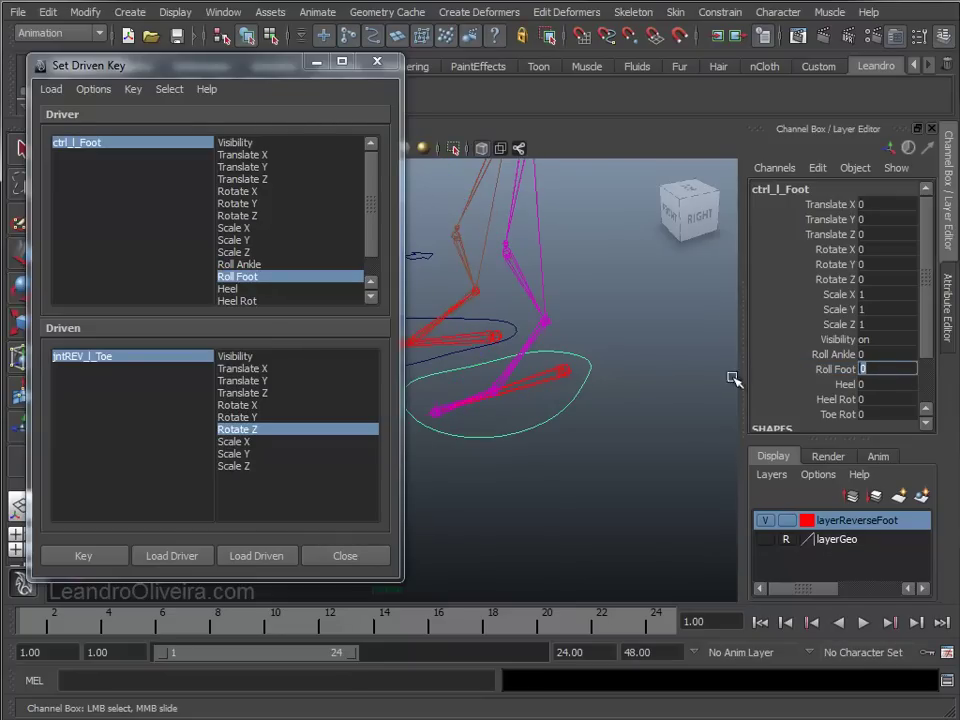
Test-rotate the back-foot joint for a heel raise, then undo it
mouse_move(523, 375)
alt+middle_down()
mouse_move(574, 420)
mouse_move(531, 436)
alt+middle_up()
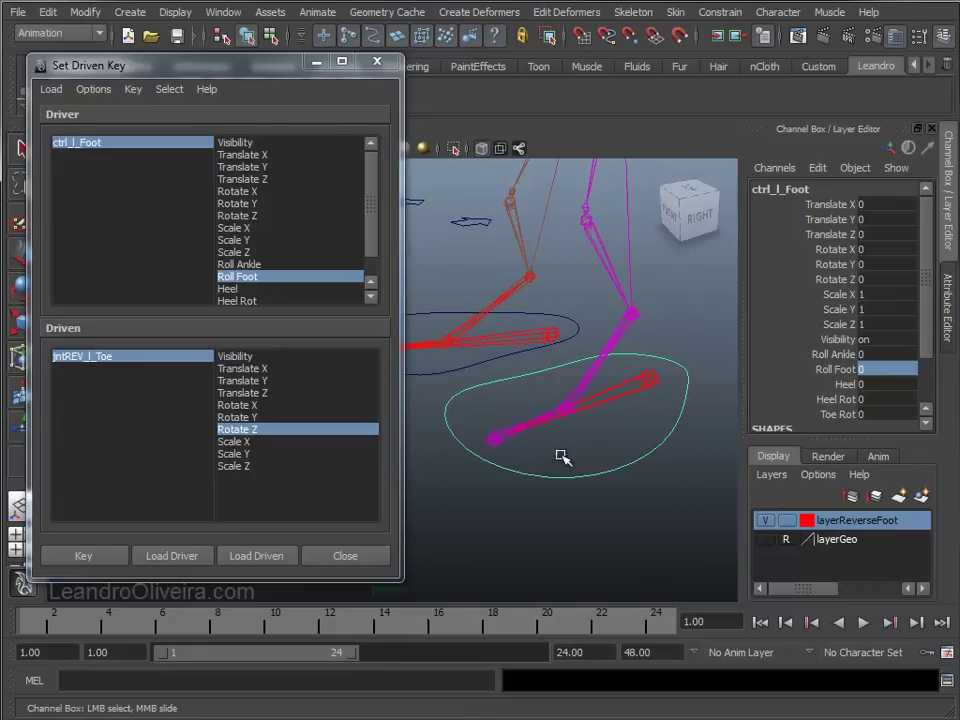
click(639, 486)
key(e)
click(630, 458)
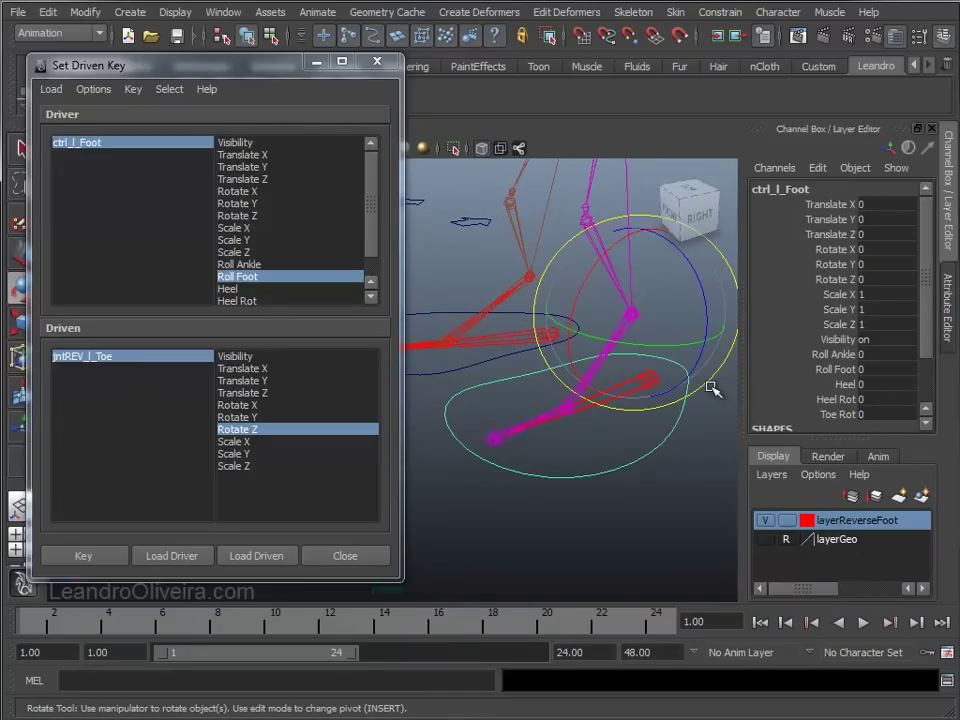
click(643, 385)
click(667, 512)
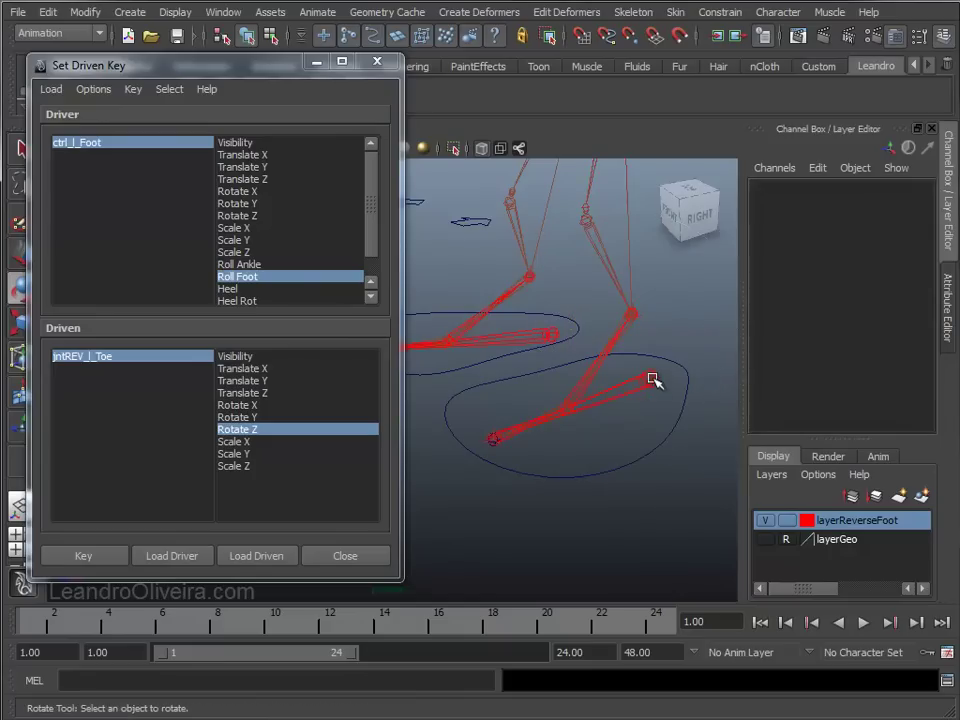
click(650, 383)
mouse_move(557, 349)
mouse_down()
mouse_move(627, 340)
mouse_move(638, 321)
mouse_move(621, 390)
mouse_move(638, 300)
mouse_move(634, 326)
mouse_up()
key(ctrl+z)
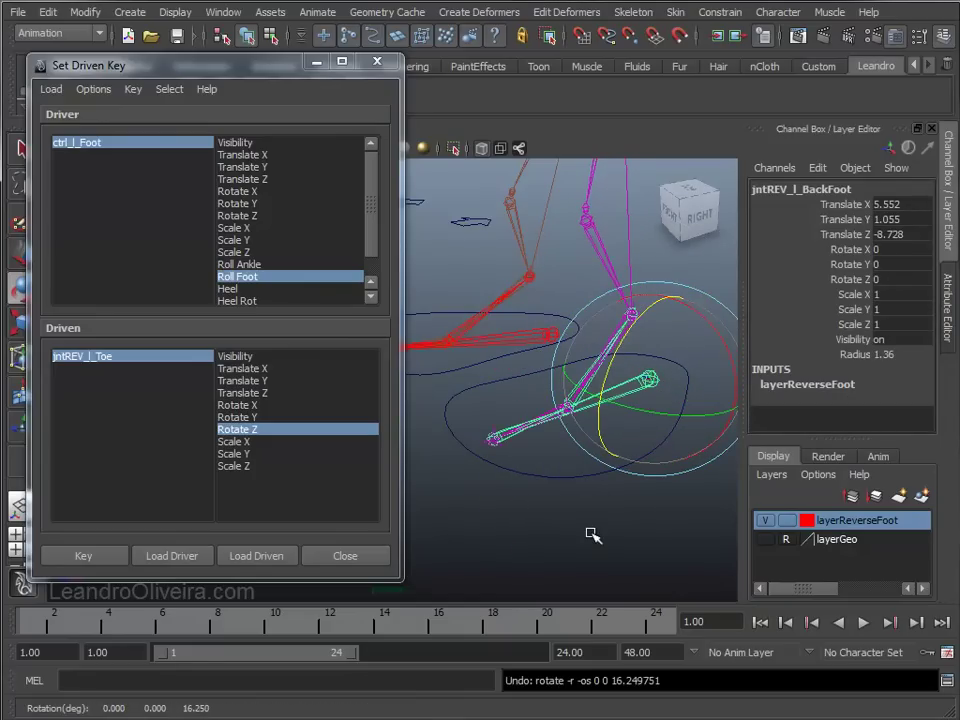
click(588, 532)
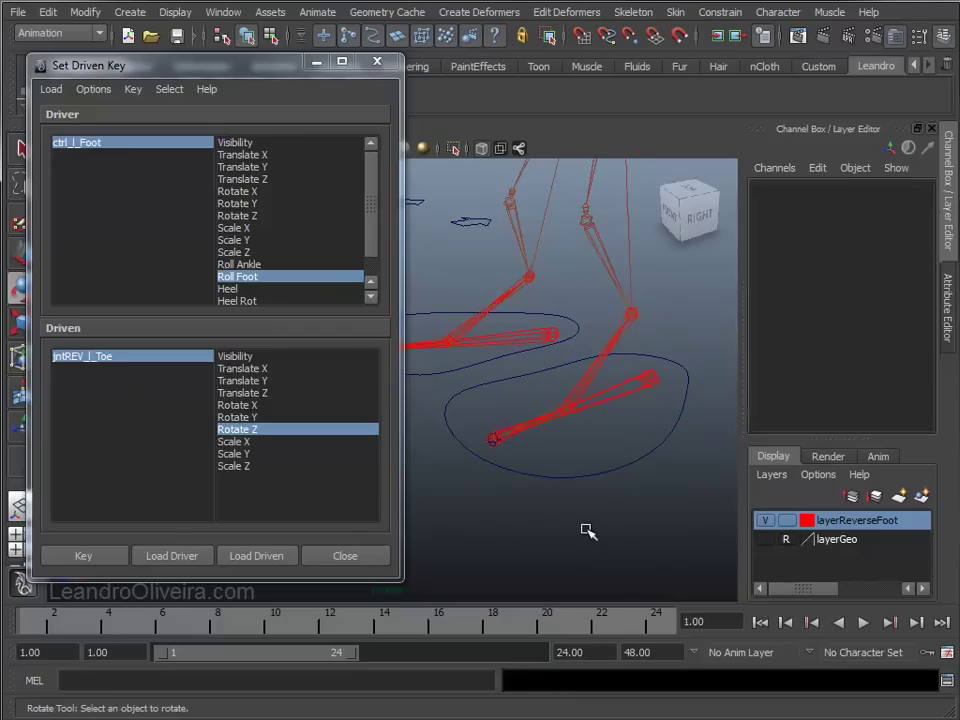
Pick Heel as driver, load the back-foot joint's Rotate Z as driven, and key it at Heel 0
click(228, 290)
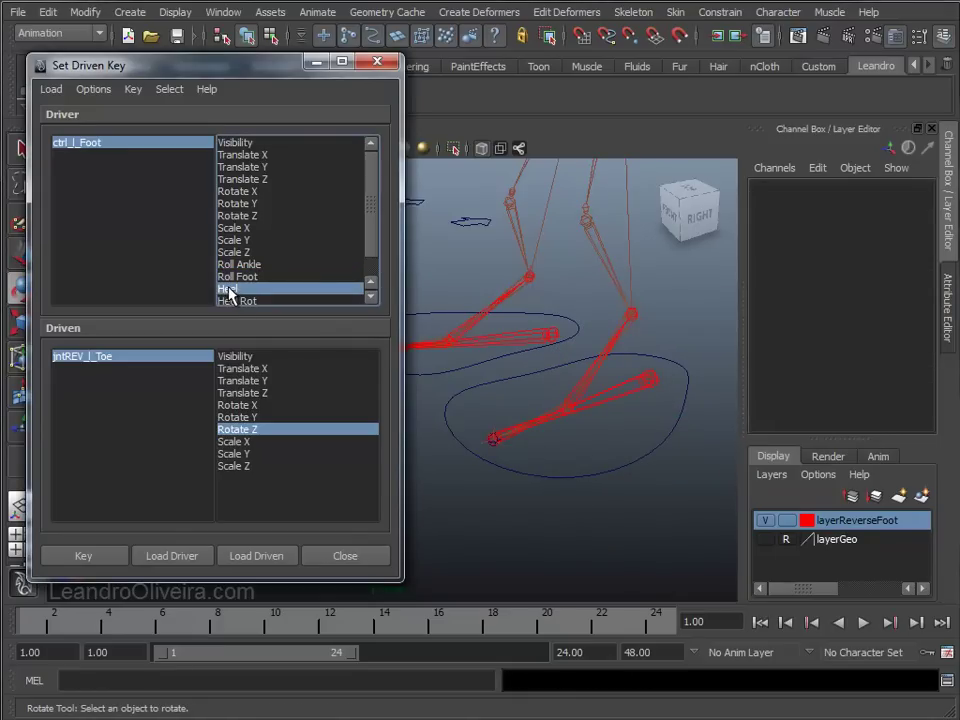
click(628, 395)
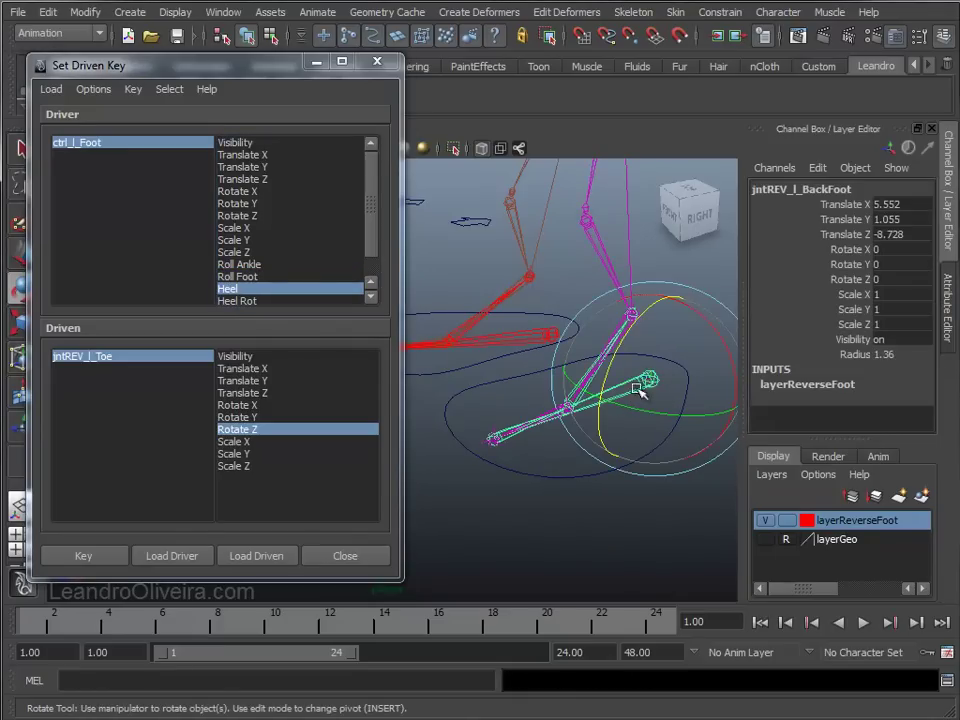
key(q)
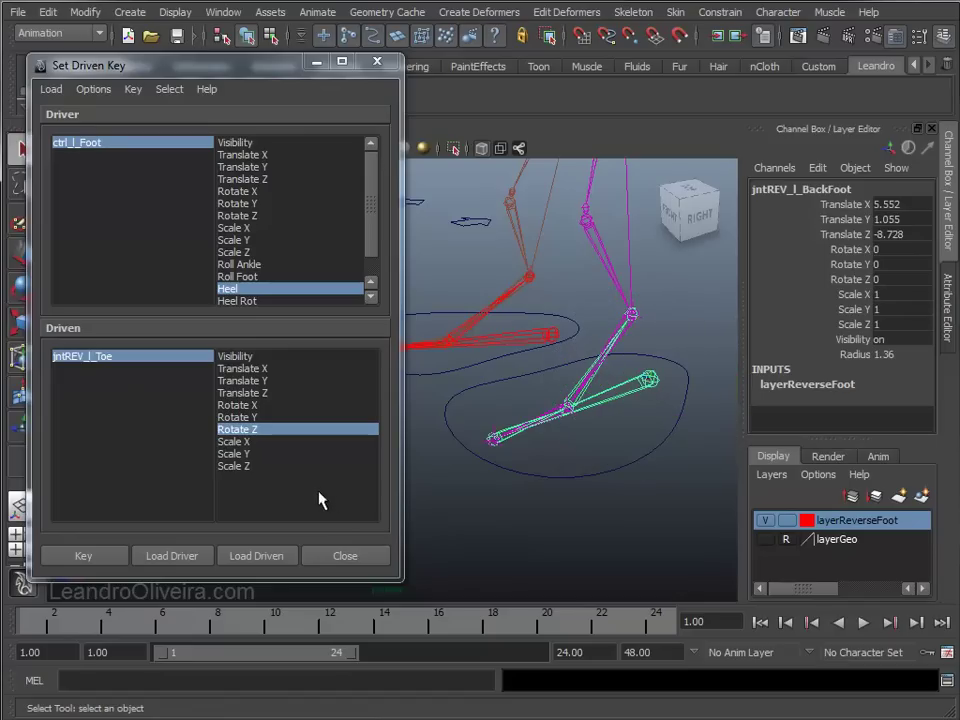
click(258, 560)
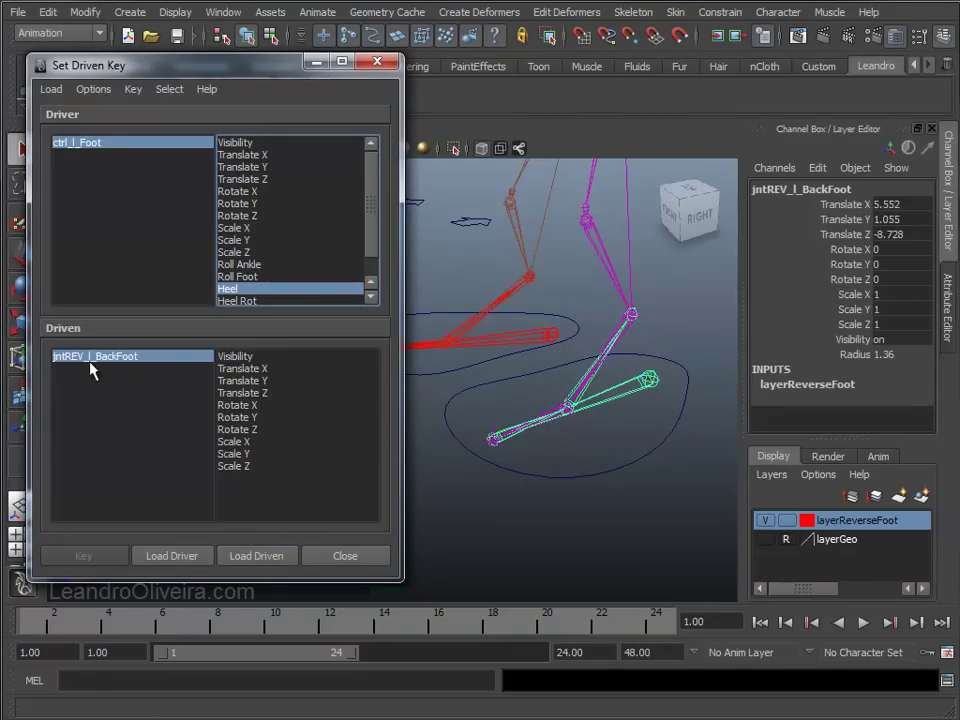
click(249, 430)
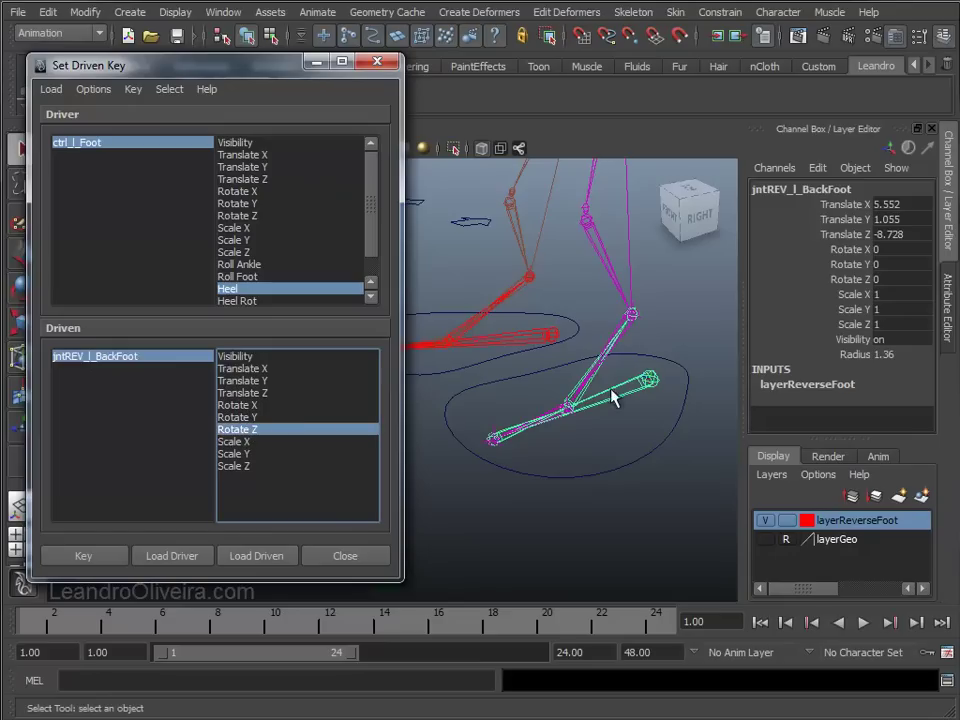
click(660, 452)
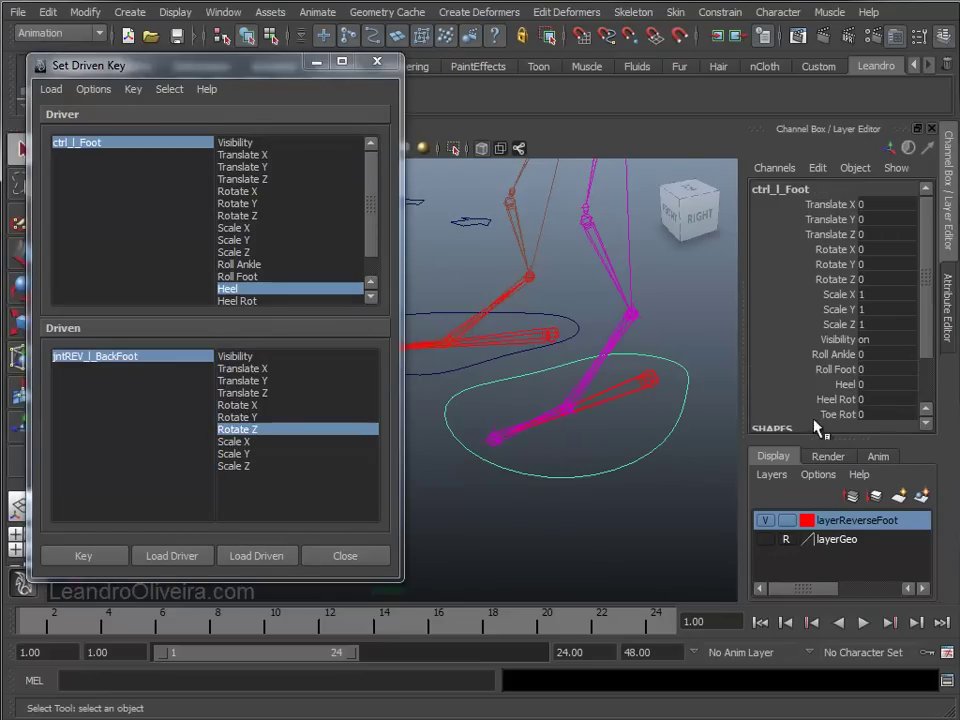
click(76, 558)
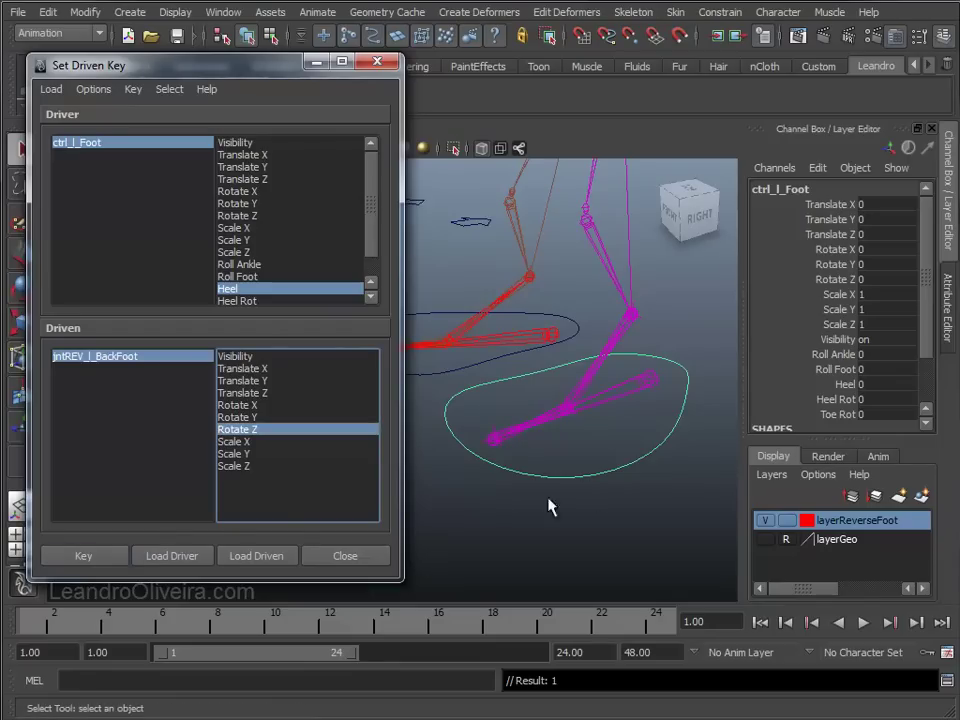
Set Heel to 10, rotate the back-foot joint to Z 40, and key it
click(870, 384)
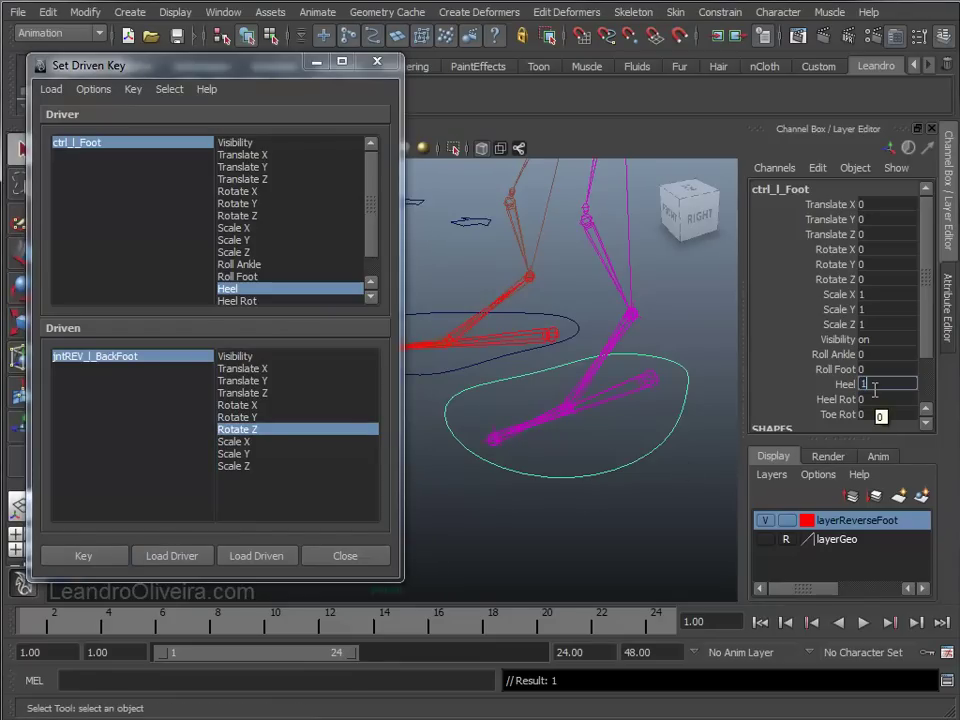
text(10)
key(Return)
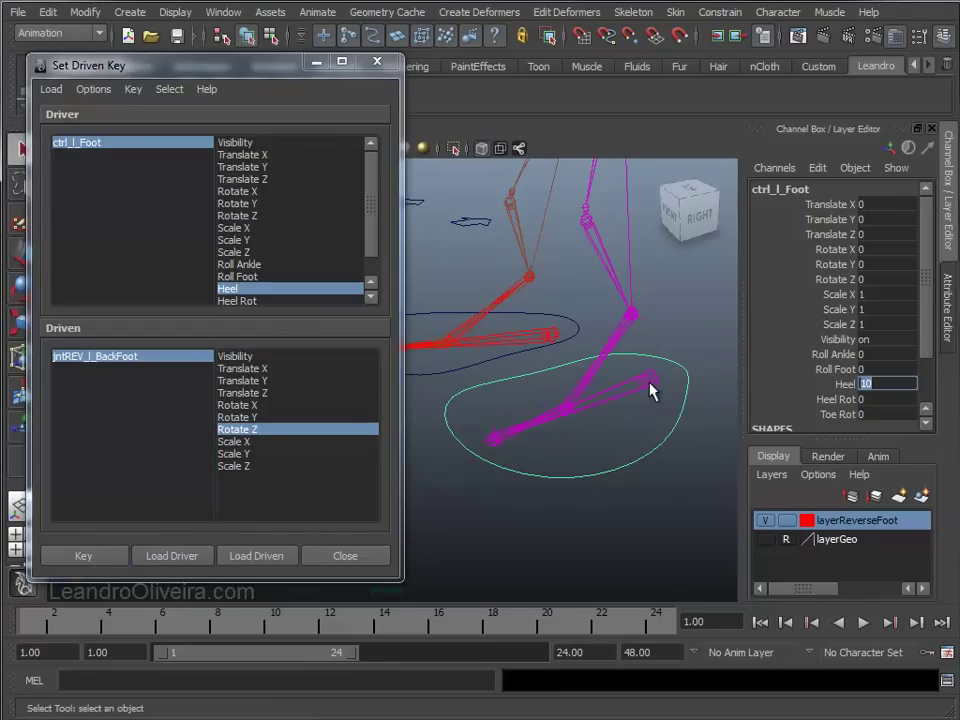
click(649, 385)
key(e)
drag(619, 350, 656, 304)
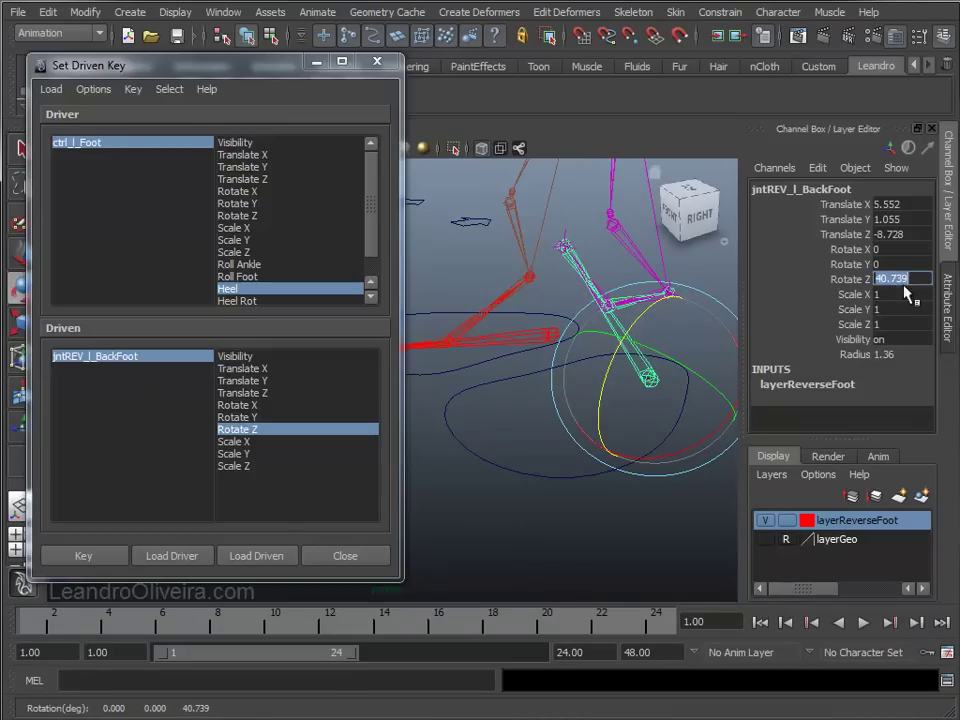
text(40)
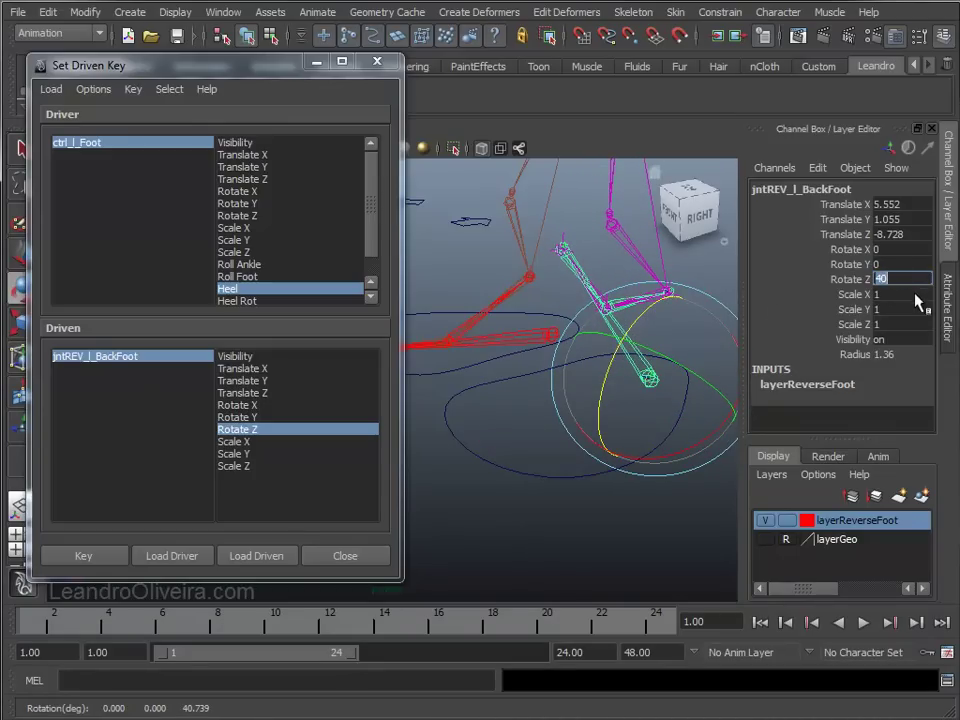
click(574, 505)
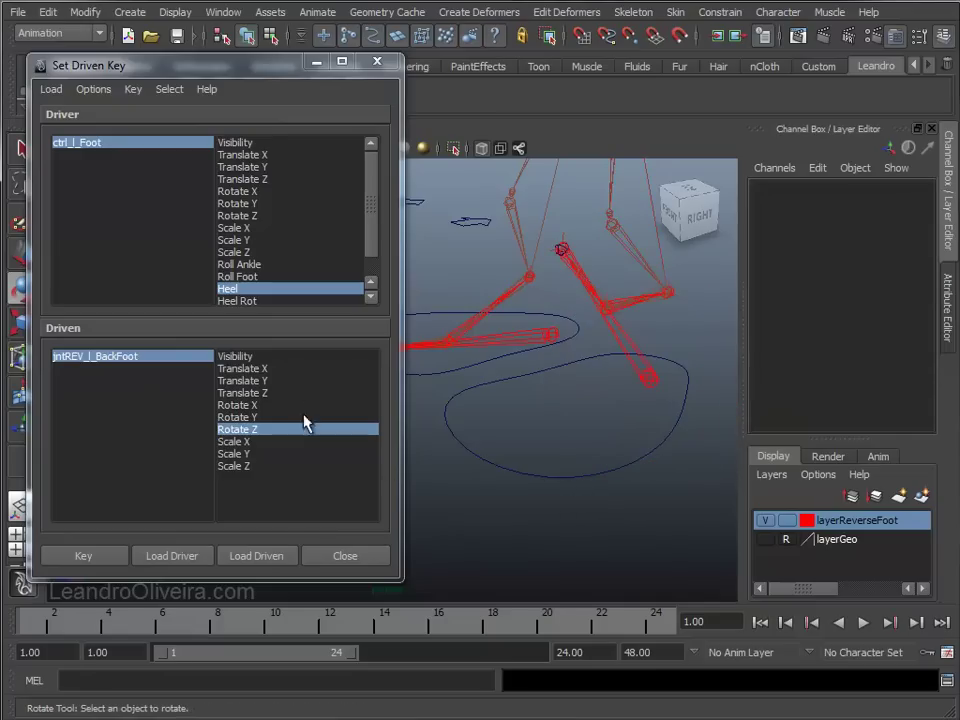
click(80, 556)
click(617, 464)
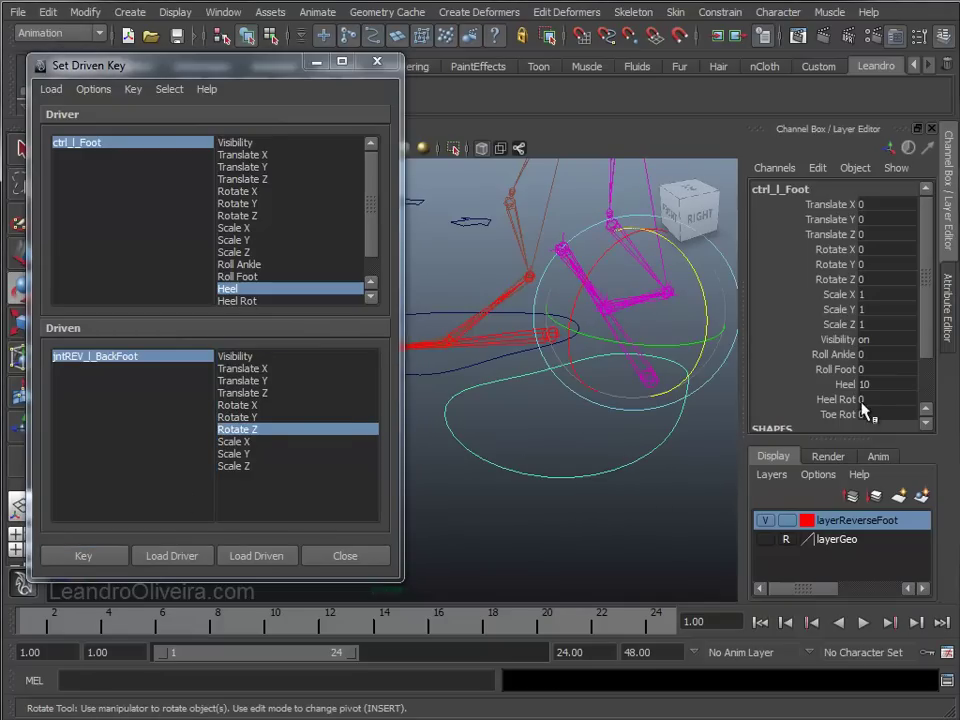
Set Heel to -10 and key the back-foot joint's Rotate Z at -30
click(830, 384)
middle_drag(689, 515, 568, 523)
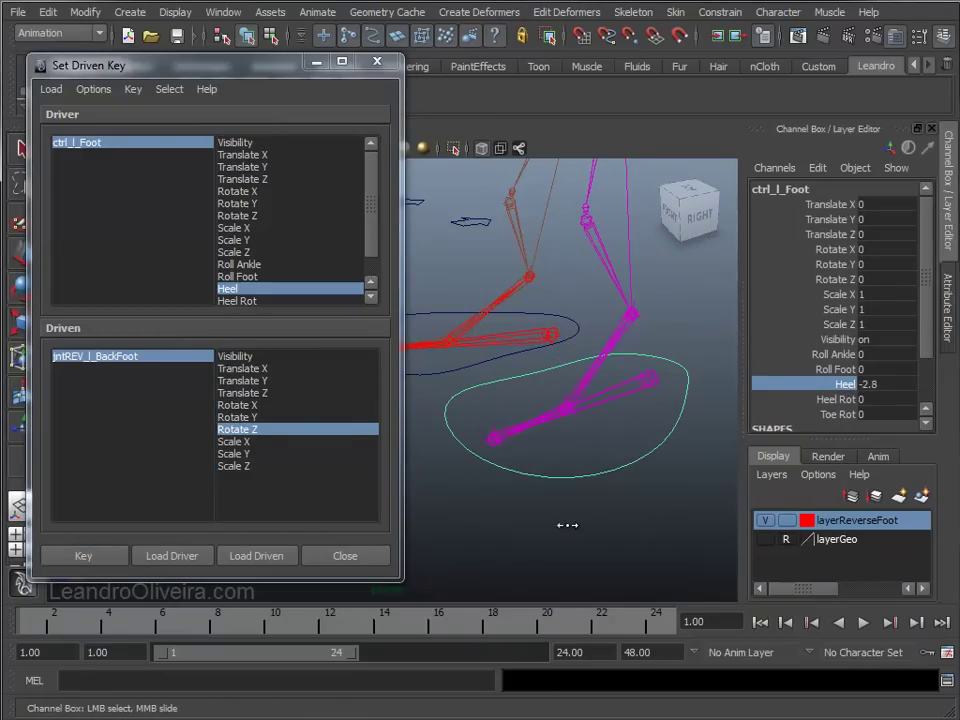
double_click(885, 384)
text(-10)
key(Return)
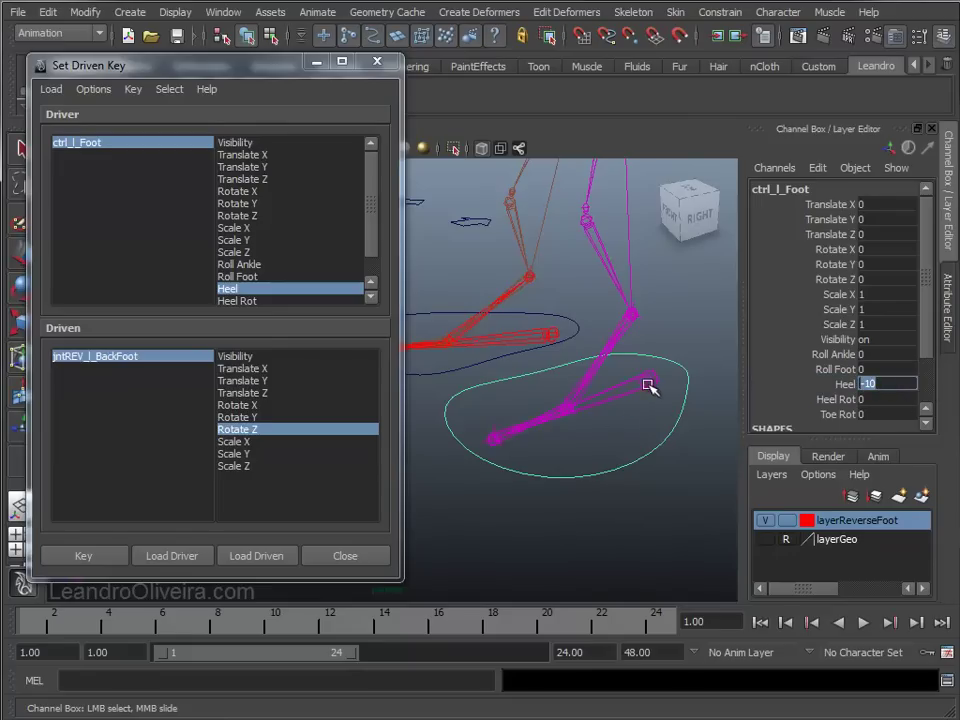
click(650, 380)
key(e)
drag(619, 349, 611, 411)
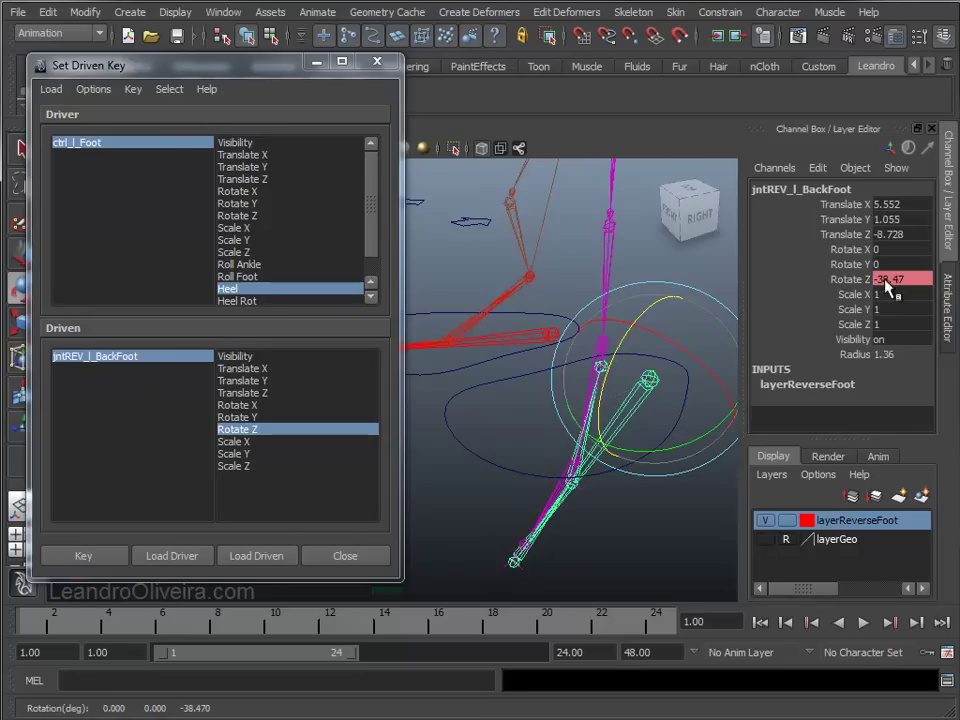
double_click(895, 279)
text(-)
key(Return)
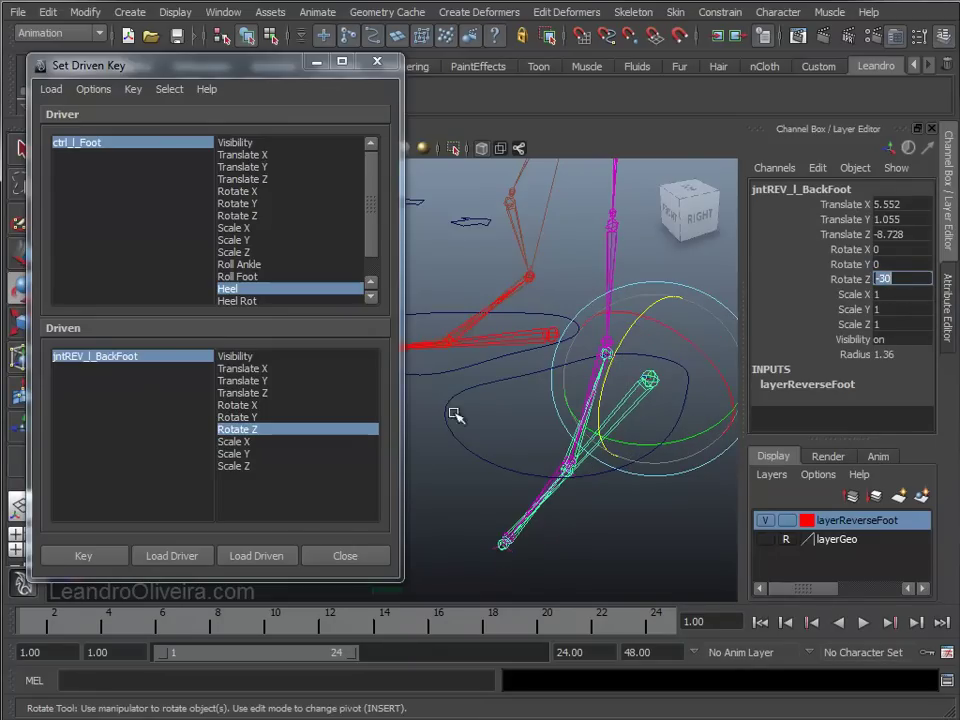
click(110, 560)
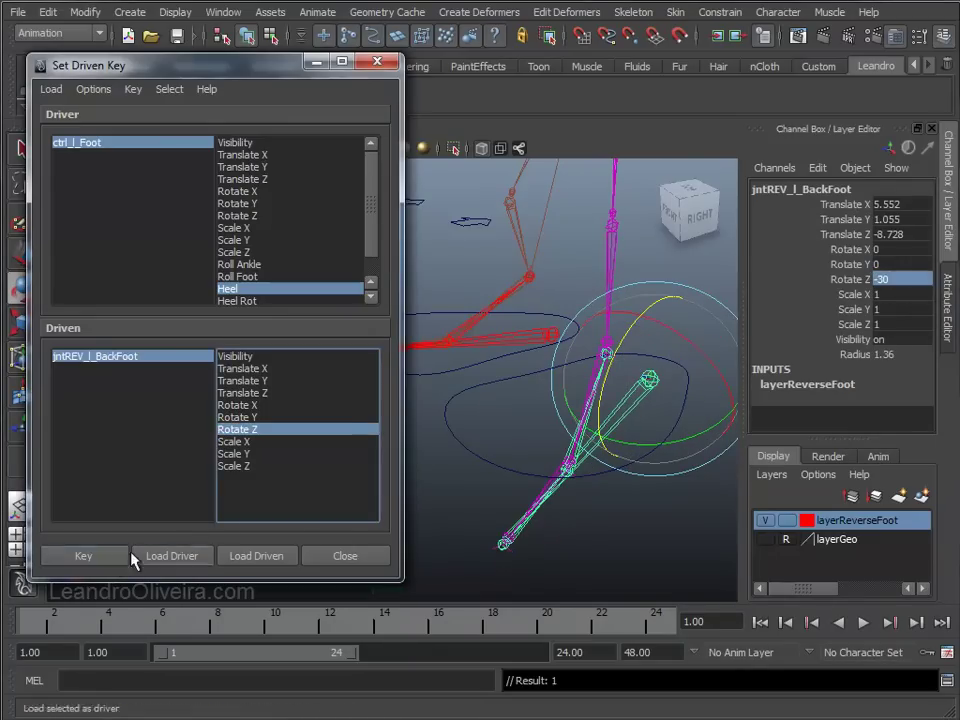
Scrub Heel to test the heel roll, then reset Heel to 0
click(645, 450)
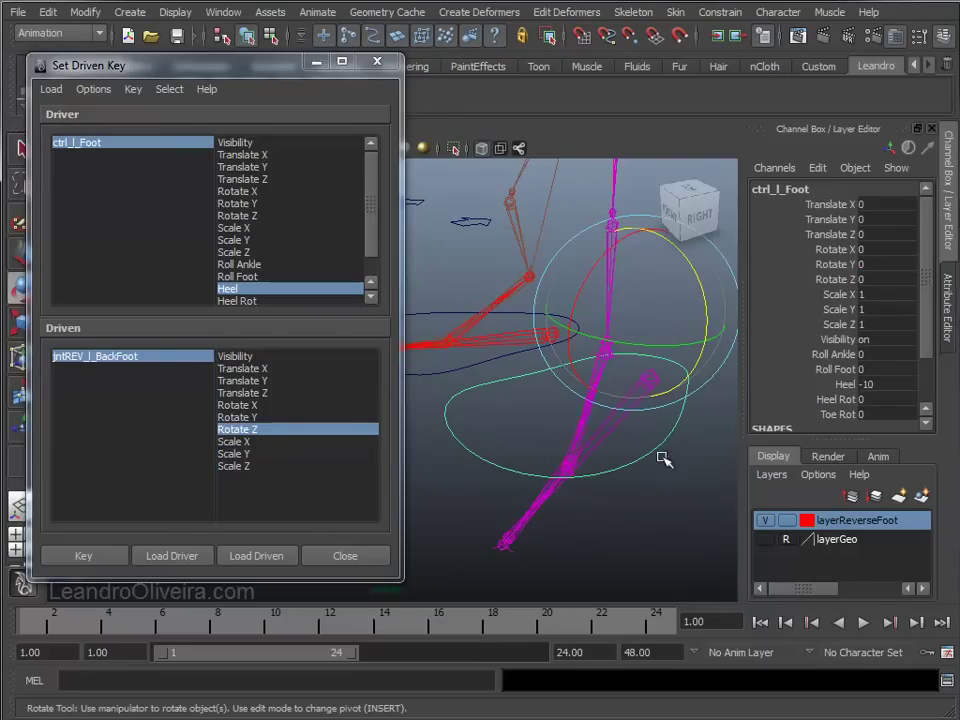
click(820, 384)
middle_drag(820, 384, 836, 385)
mouse_move(706, 494)
middle_down()
mouse_move(639, 514)
mouse_move(808, 501)
mouse_move(682, 516)
middle_up()
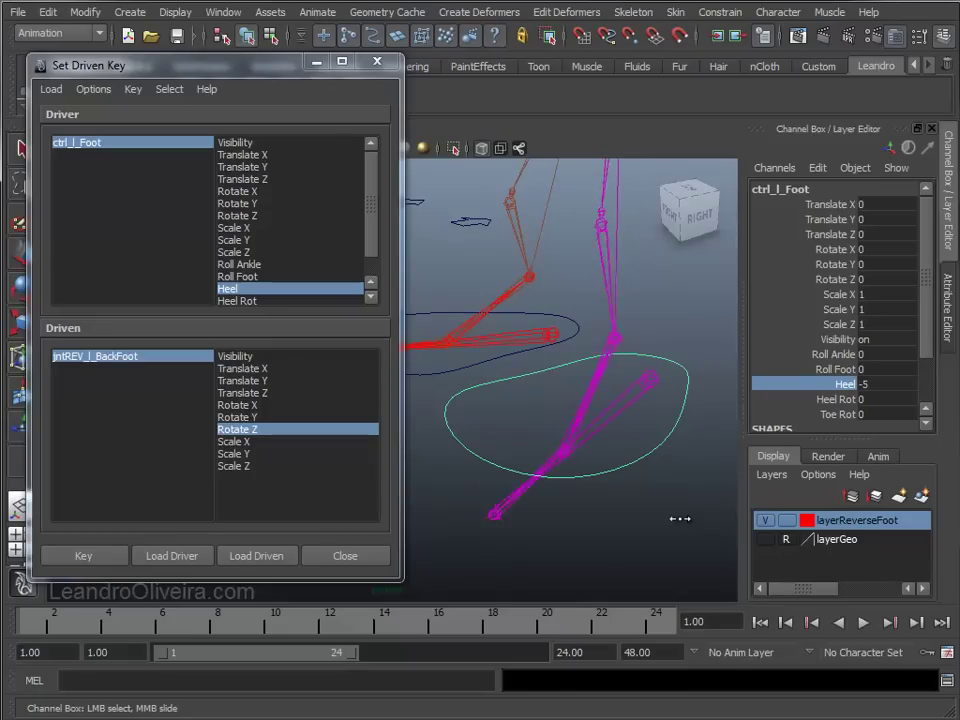
click(889, 384)
text(0)
key(Return)
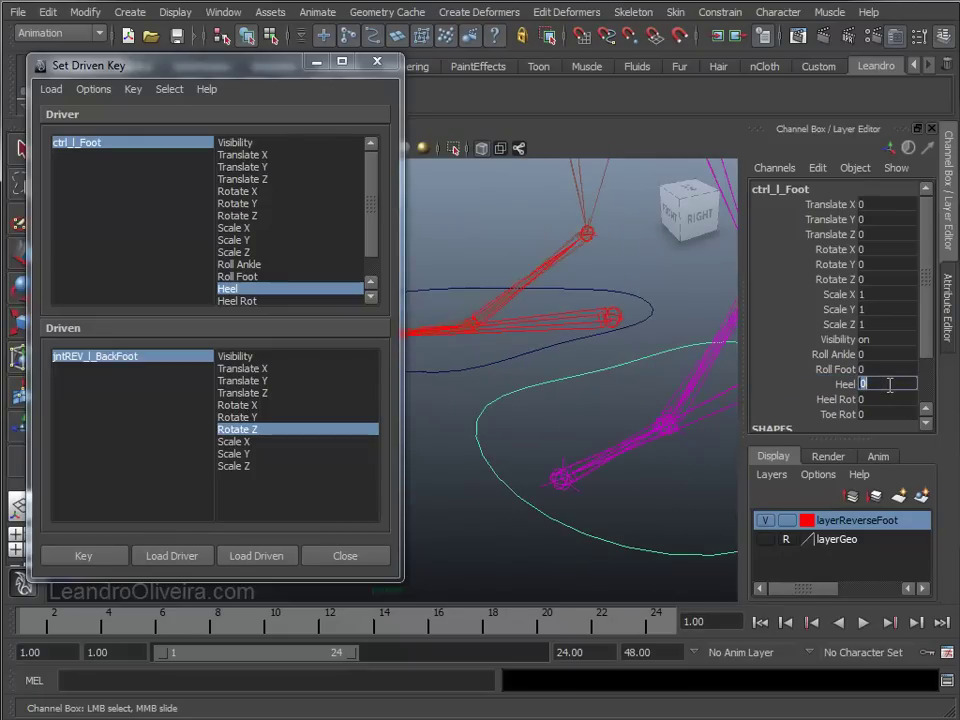
mouse_move(596, 461)
alt+middle_down()
mouse_move(546, 414)
mouse_move(616, 380)
alt+middle_up()
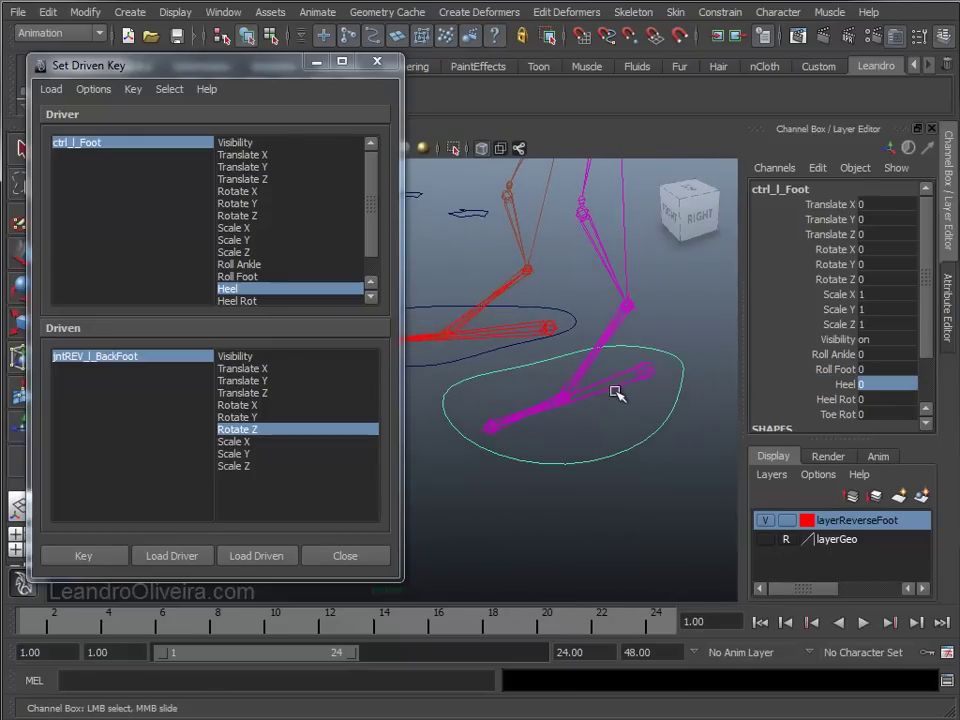
key(e)
click(615, 491)
click(617, 461)
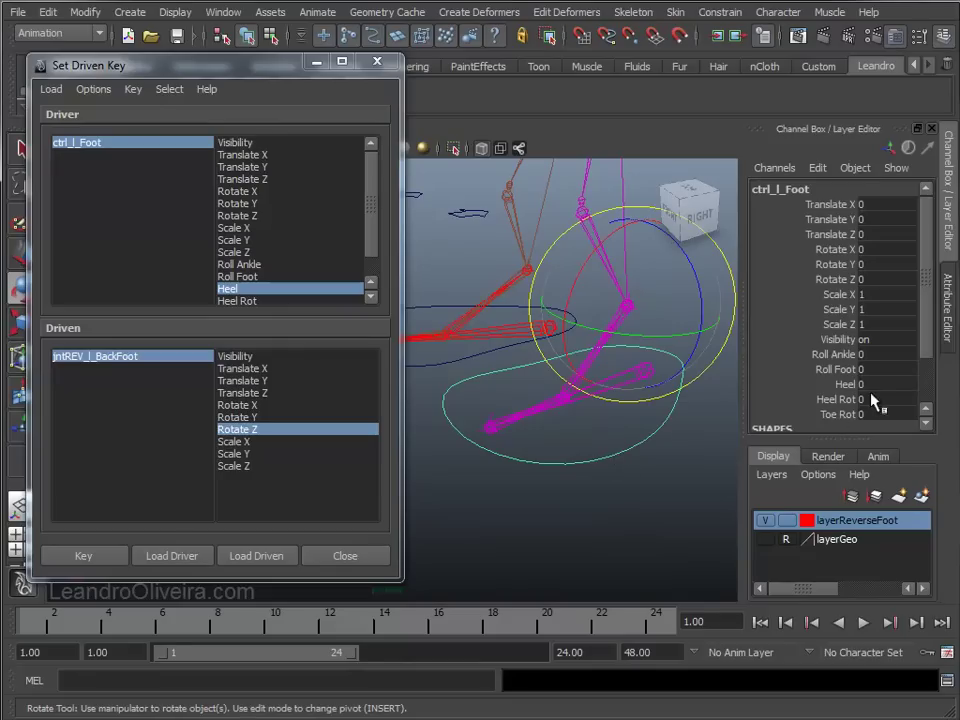
Test-rotate the back-foot joint about Y, undo it, and reselect the foot control
click(688, 424)
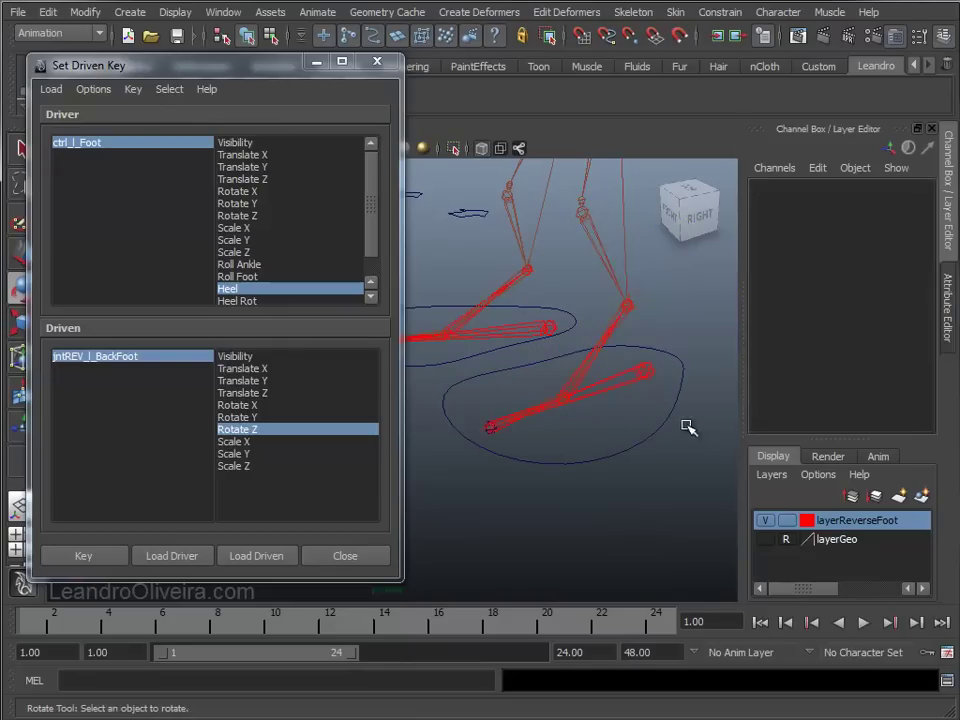
click(655, 443)
mouse_move(662, 402)
mouse_down()
mouse_move(632, 400)
mouse_move(709, 392)
mouse_move(634, 399)
mouse_up()
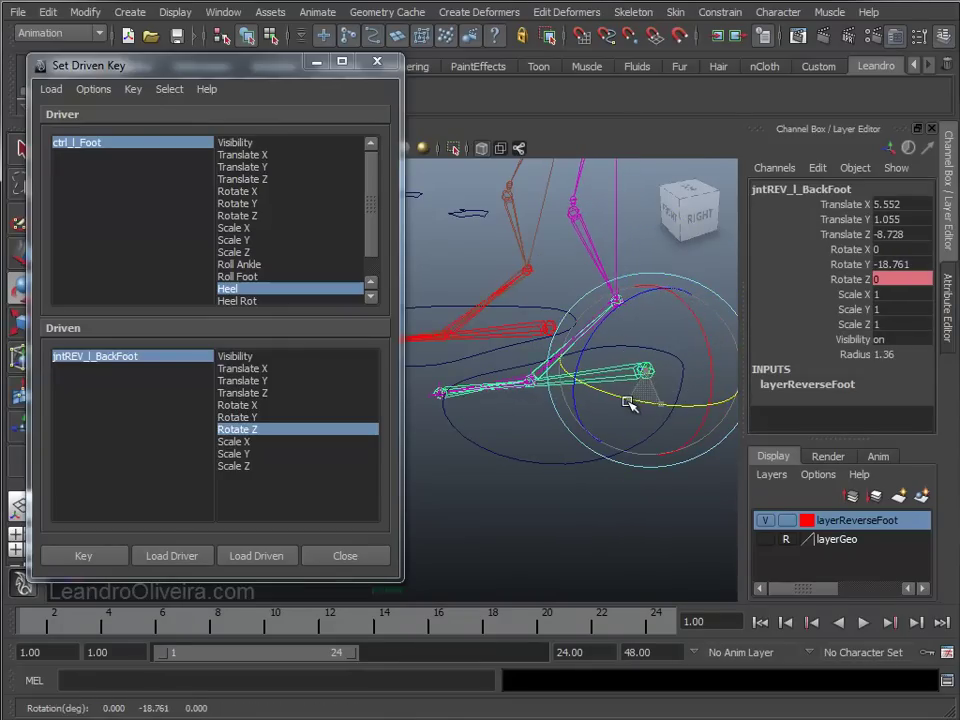
key(ctrl+z)
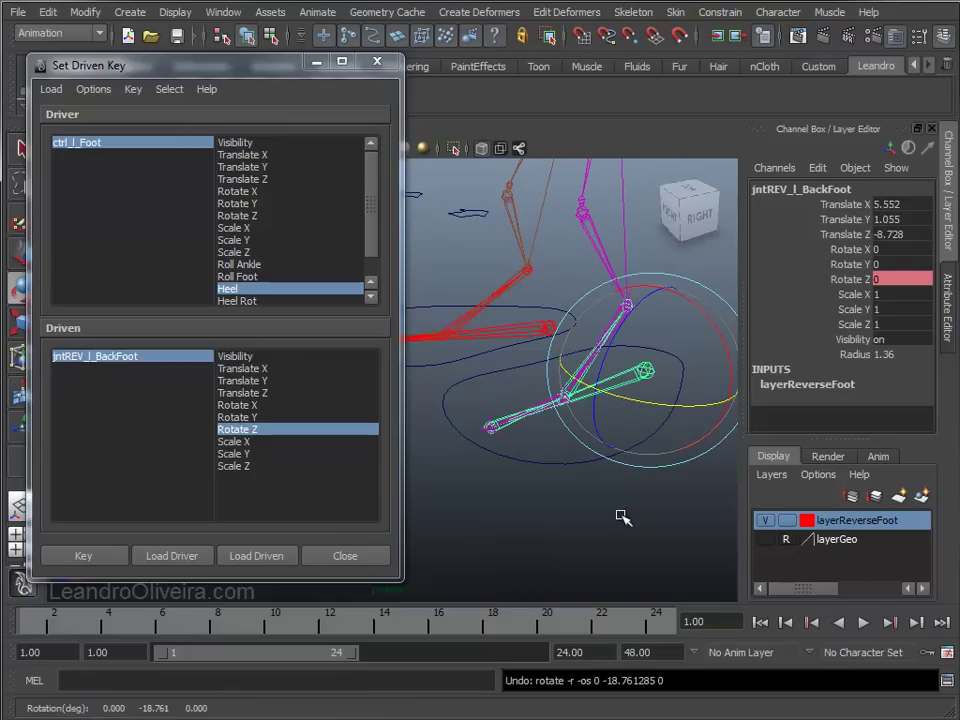
click(618, 511)
click(646, 373)
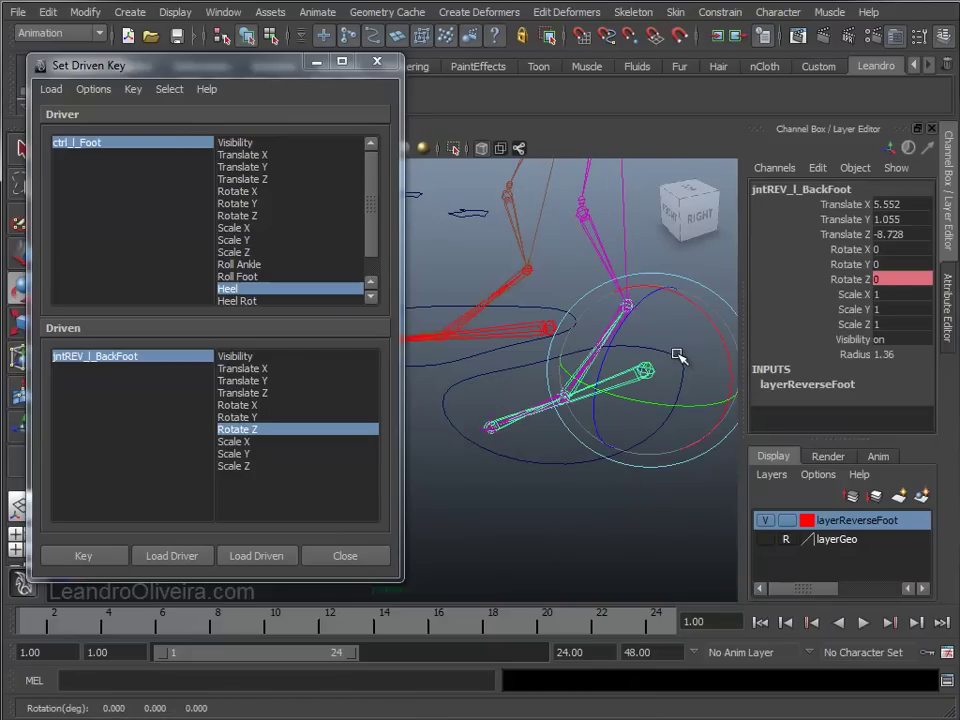
key(q)
click(678, 360)
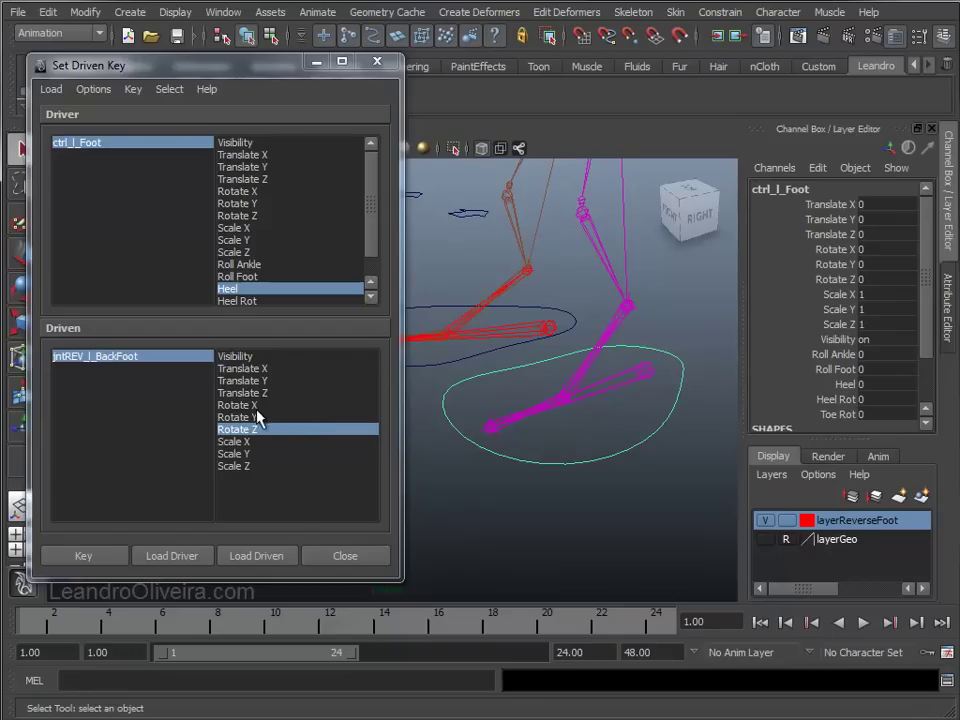
Preview the back-foot Y rotation again, undo it, and choose Rotate Y as the driven attribute
click(640, 380)
key(e)
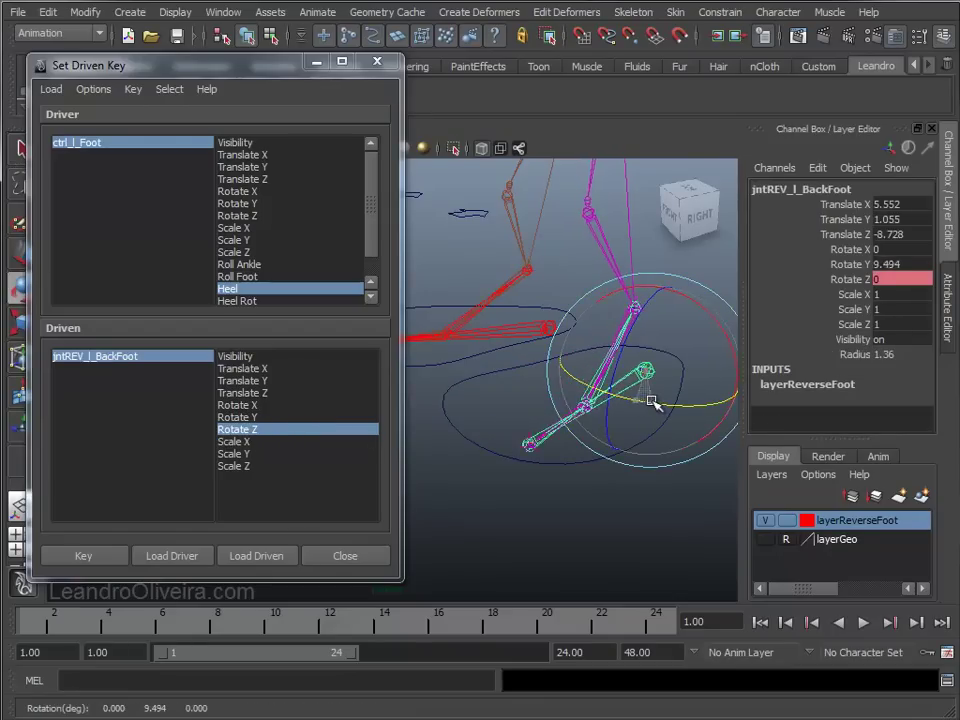
drag(652, 402, 617, 401)
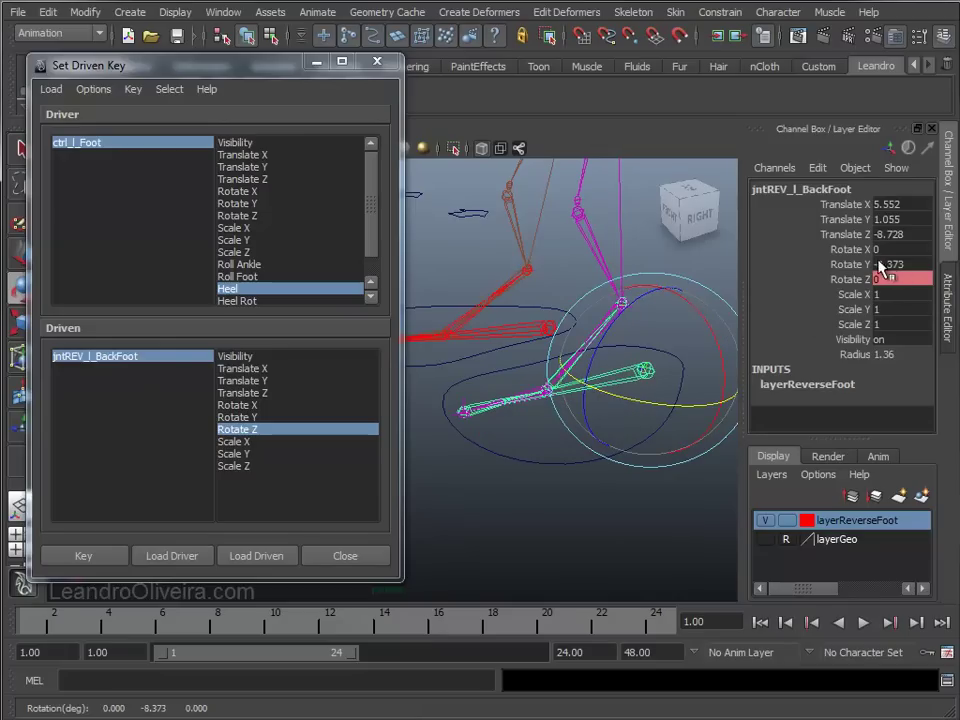
key(ctrl+z)
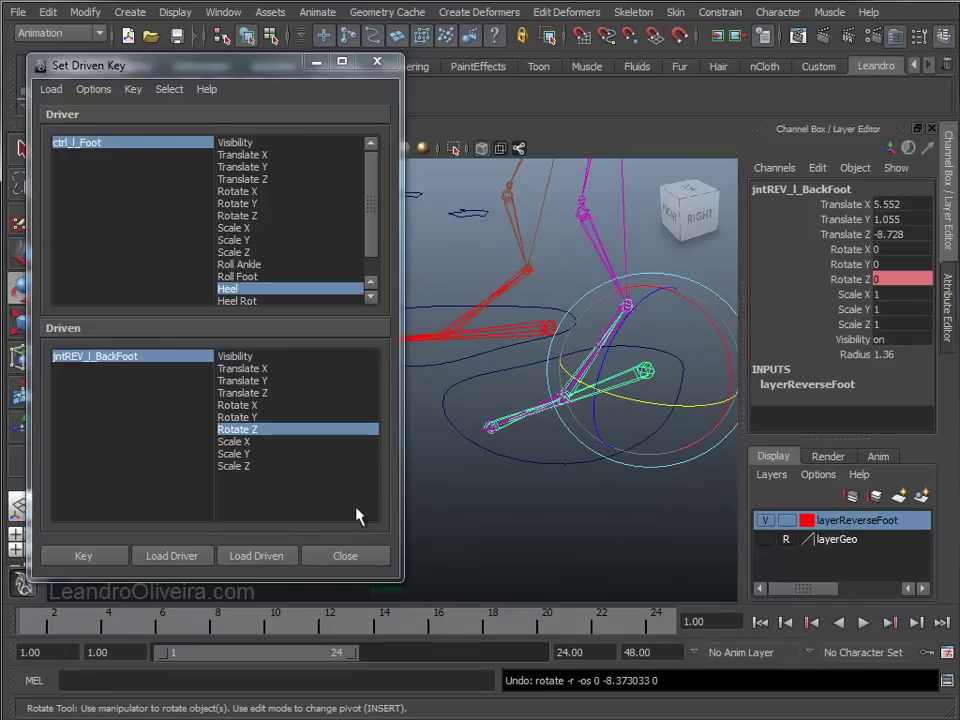
click(240, 417)
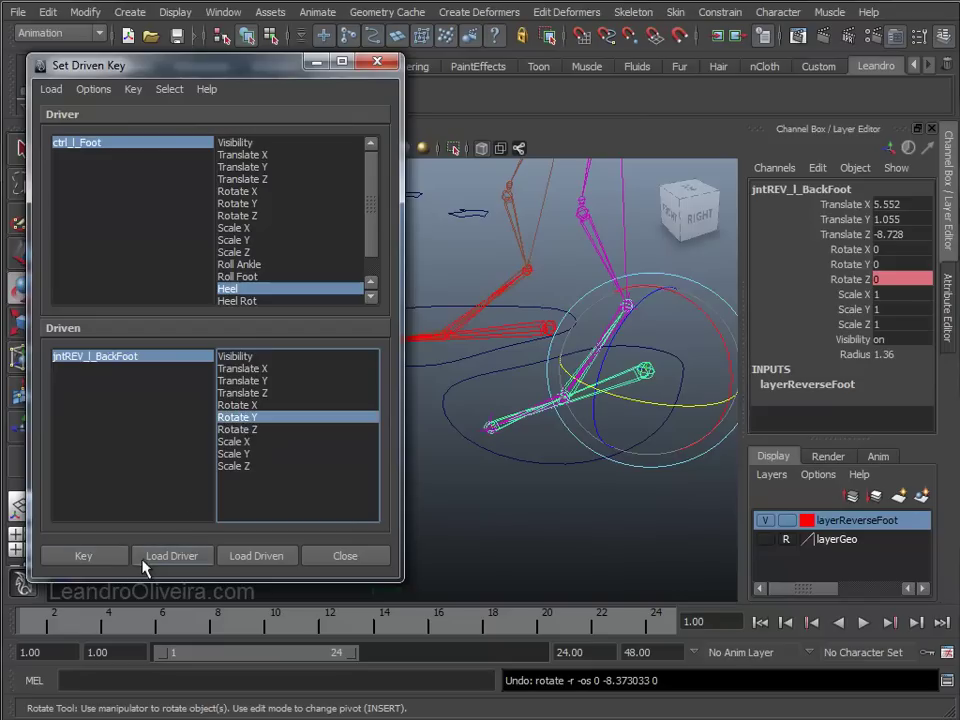
Key the back-foot joint's Rotate Y at 0, then set it to 30 and key again
click(95, 560)
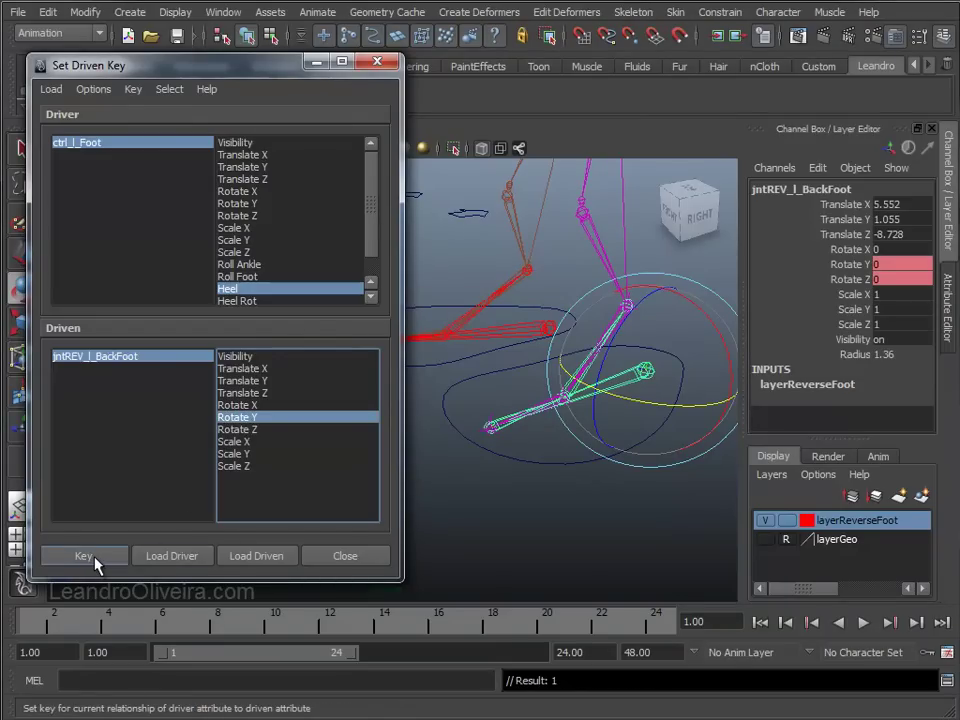
click(565, 463)
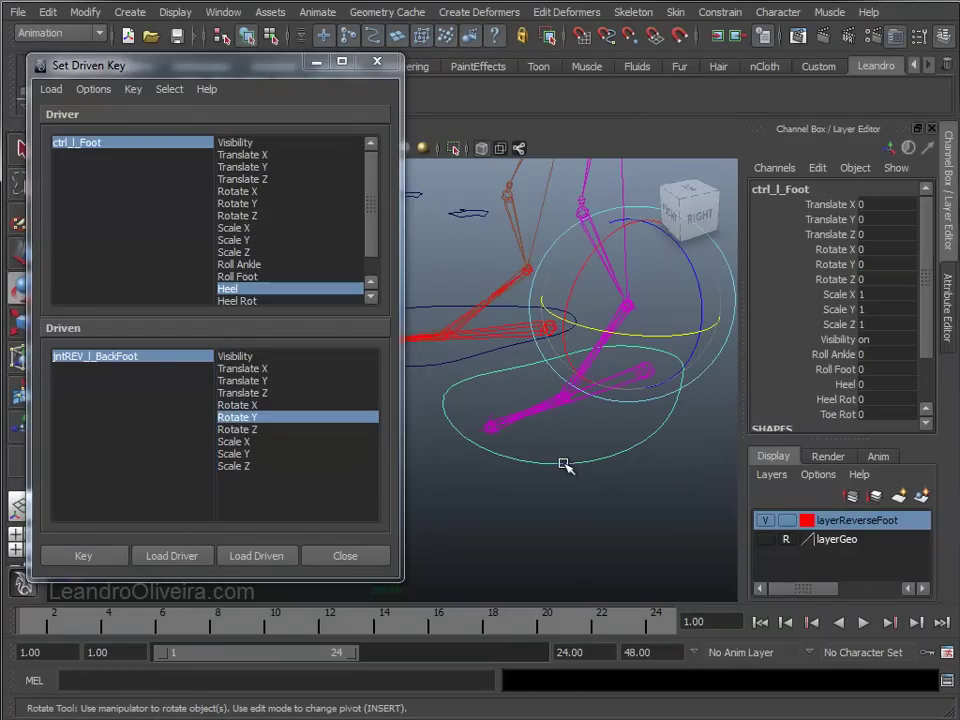
click(870, 399)
text(10)
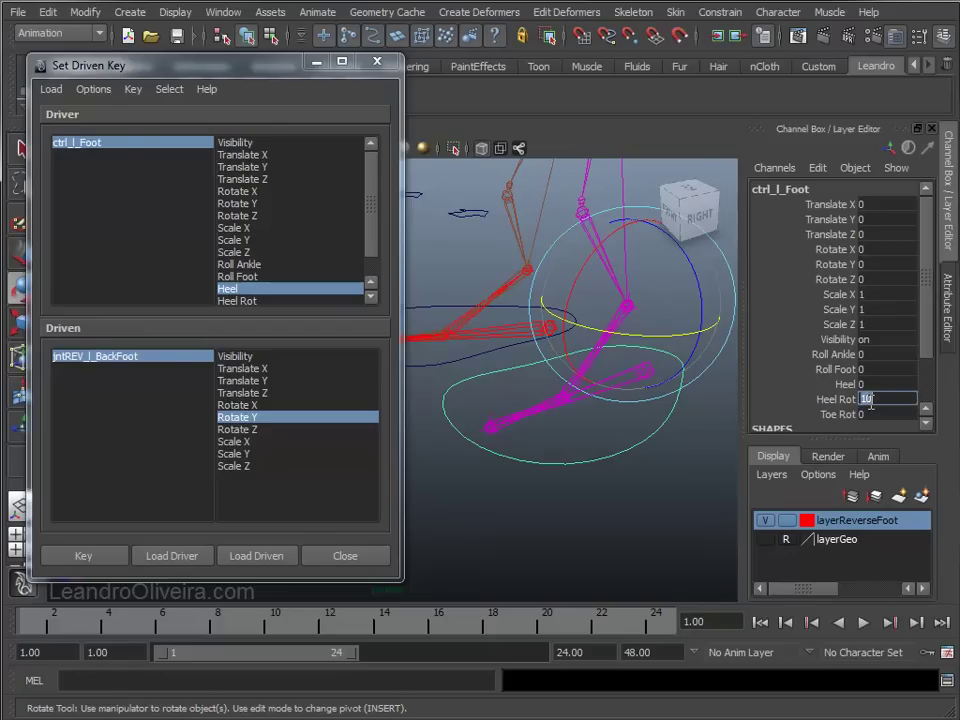
click(626, 407)
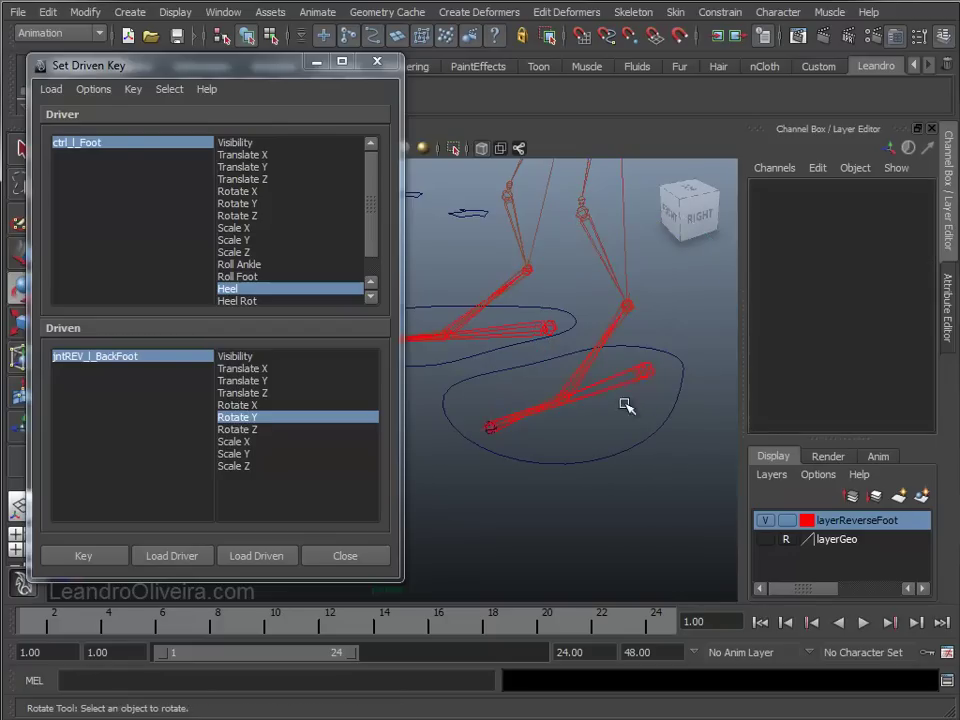
click(646, 374)
drag(640, 394, 684, 408)
double_click(889, 264)
text(30)
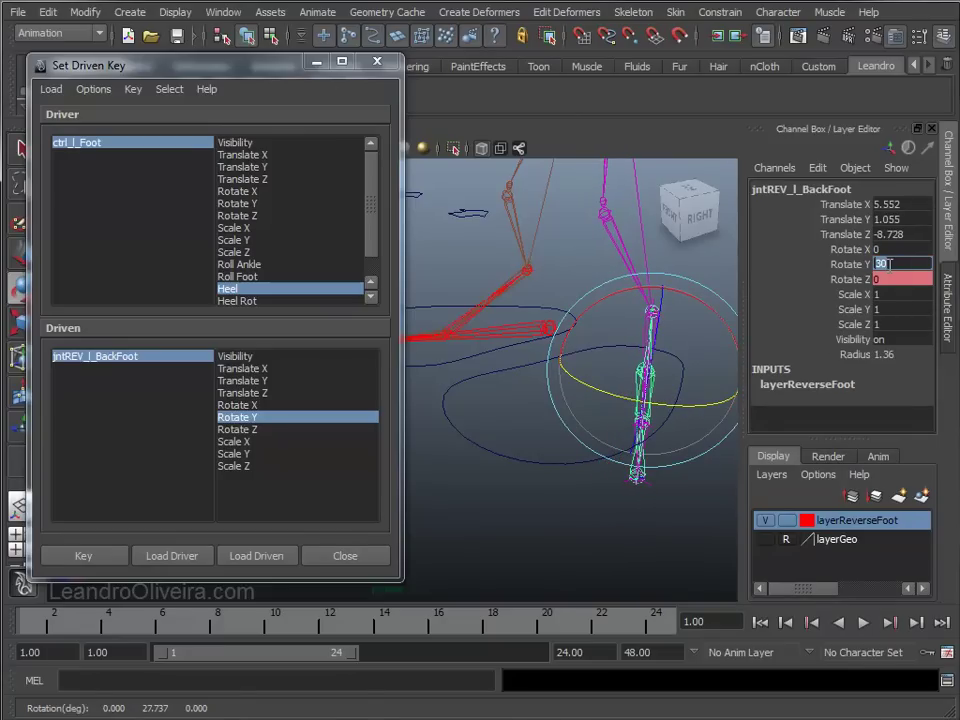
key(Return)
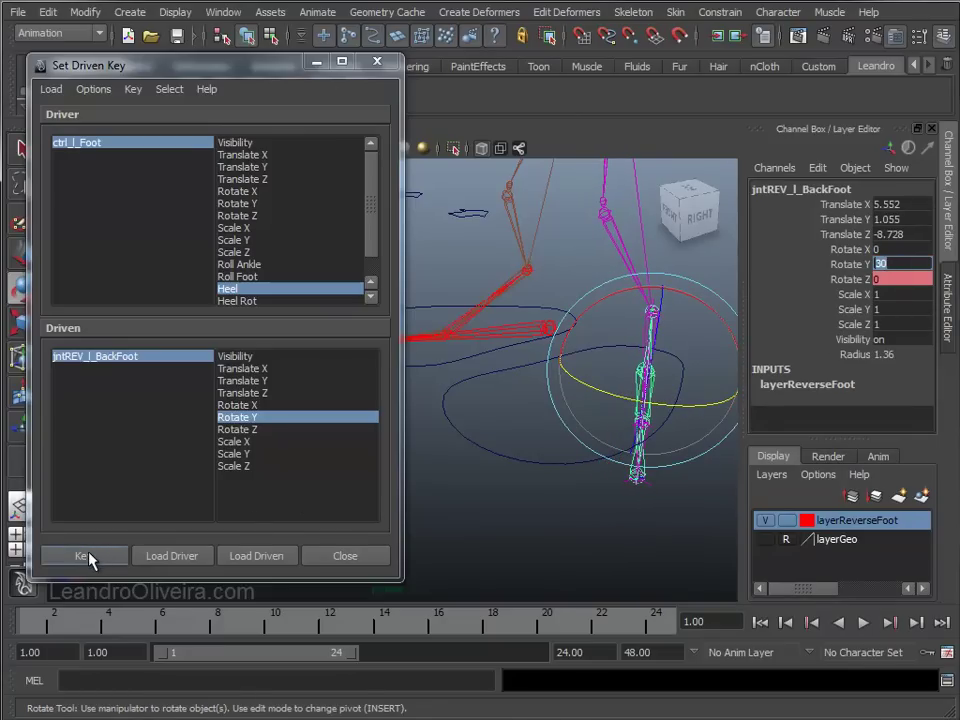
click(89, 552)
Set Heel Rot to 10, test it, then undo the last driven key
click(510, 465)
click(512, 460)
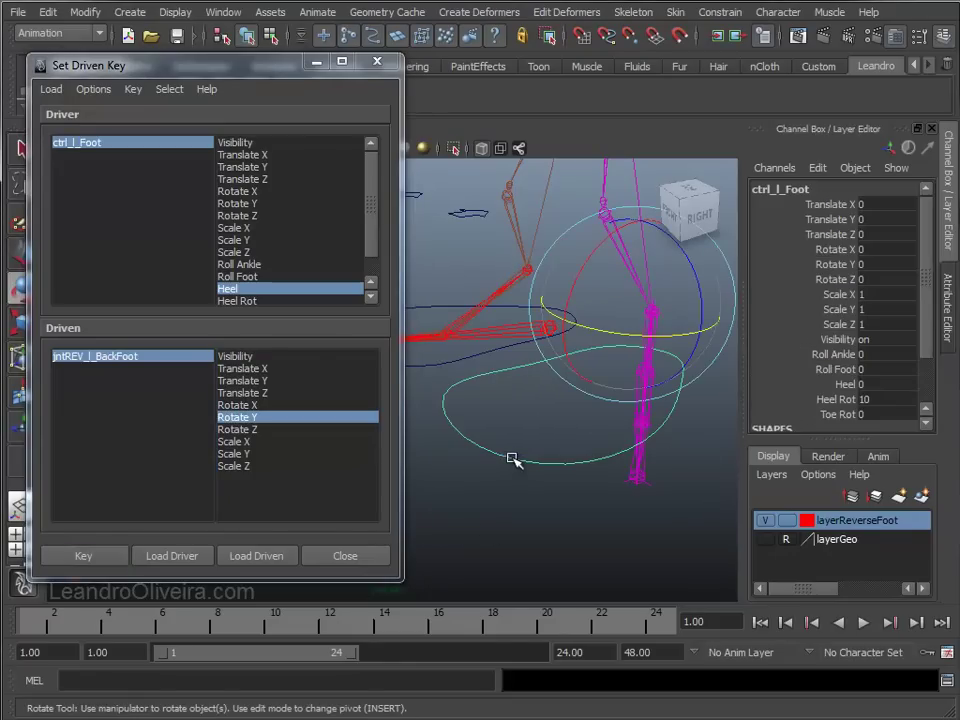
click(882, 399)
text(10)
key(Return)
key(Return)
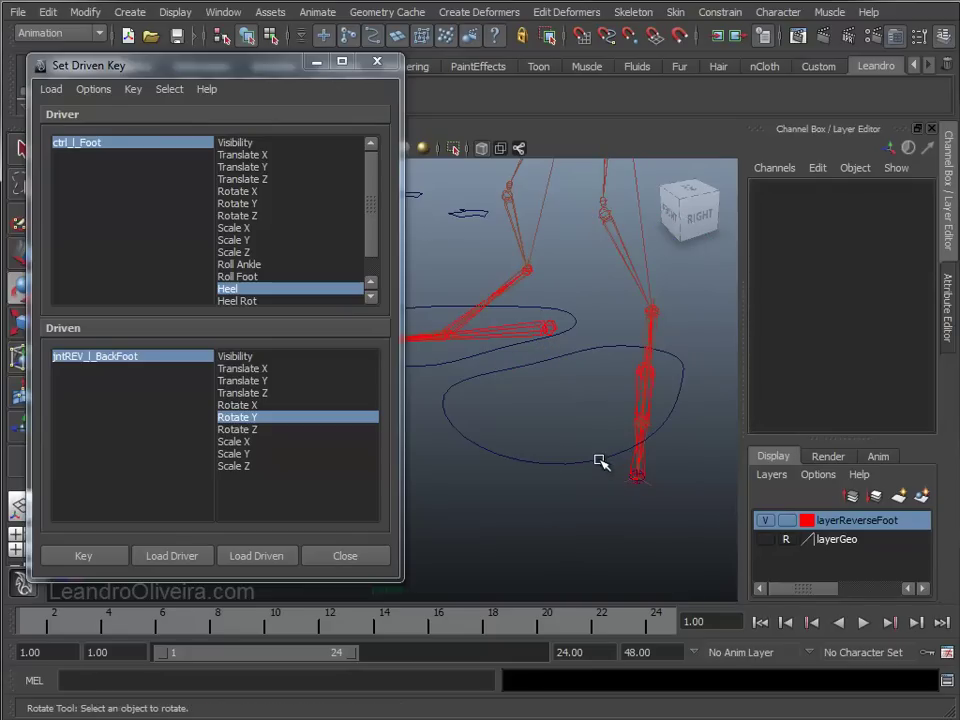
click(833, 400)
middle_drag(833, 400, 640, 506)
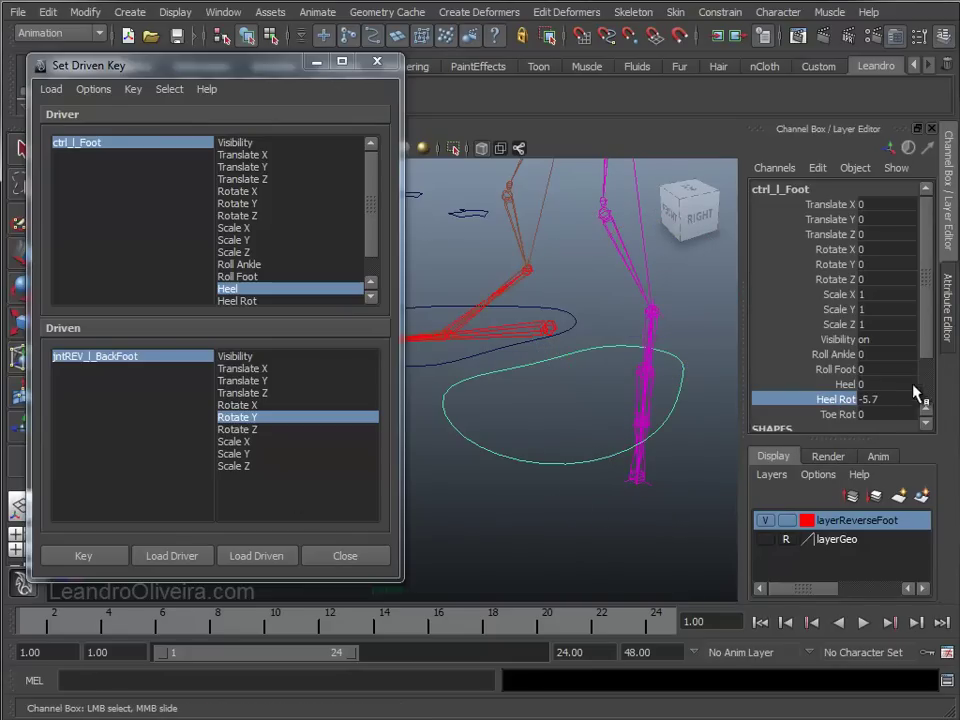
double_click(872, 398)
text(0)
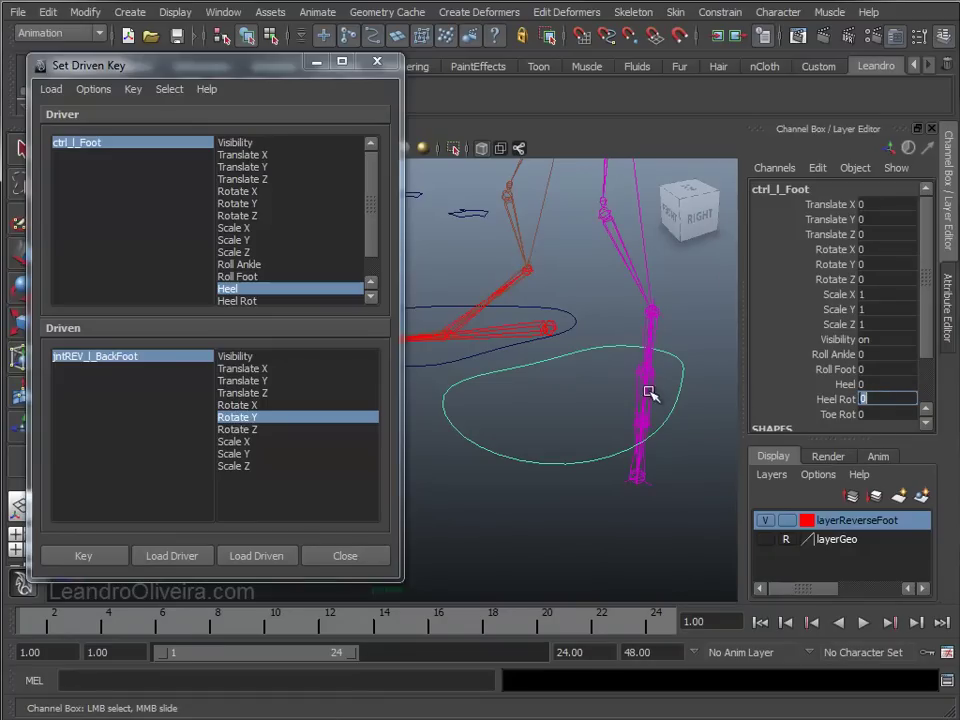
click(638, 440)
key(ctrl+z)
key(ctrl+z)
key(ctrl+z)
key(ctrl+z)
key(ctrl+z)
key(ctrl+z)
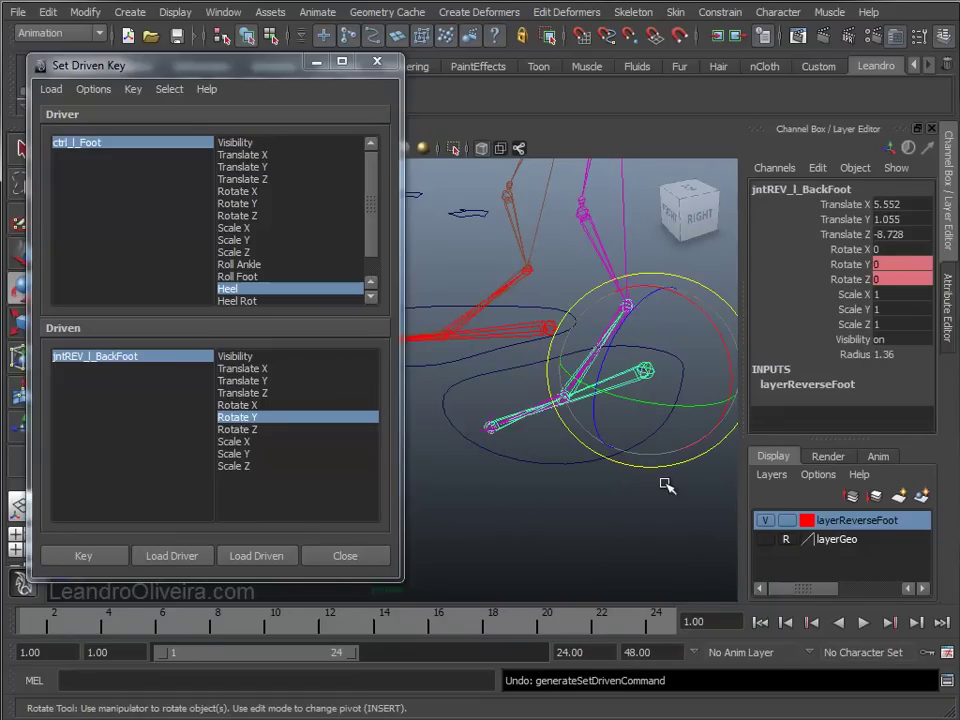
key(ctrl+z)
key(ctrl+z)
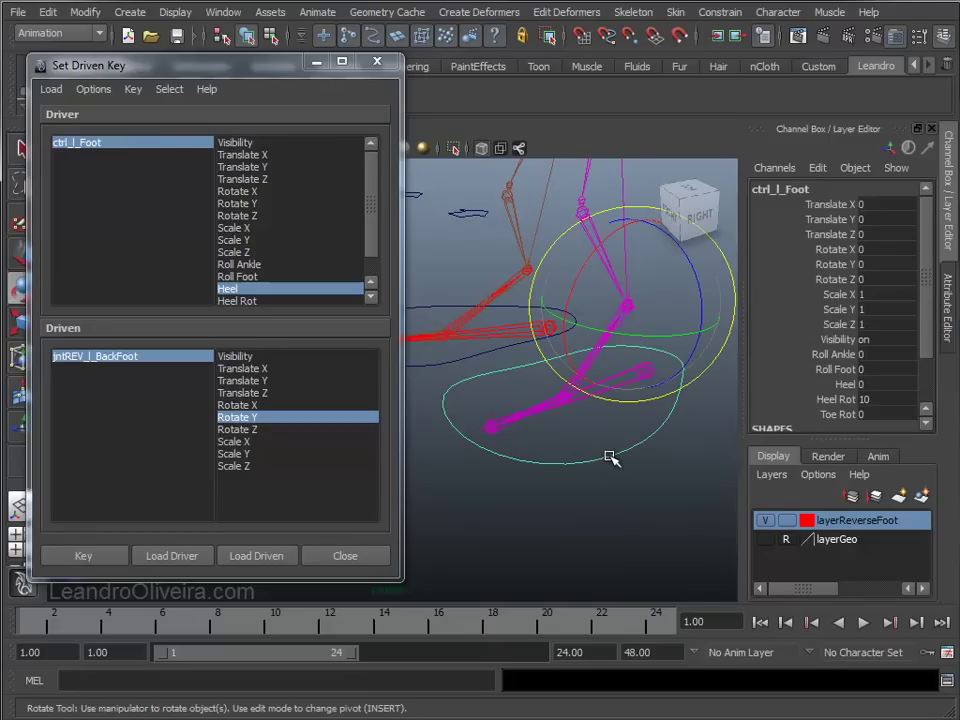
scroll(365, 270, down, 1)
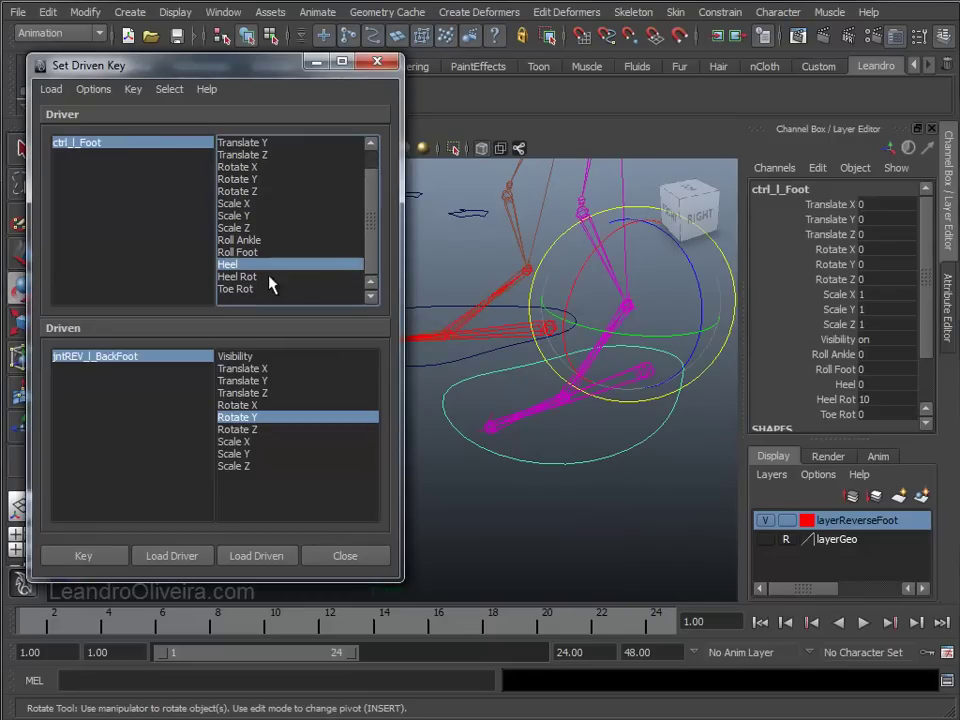
Make Heel Rot the driver, reset Heel to 0, and key the rest pose at Heel Rot 0
click(239, 278)
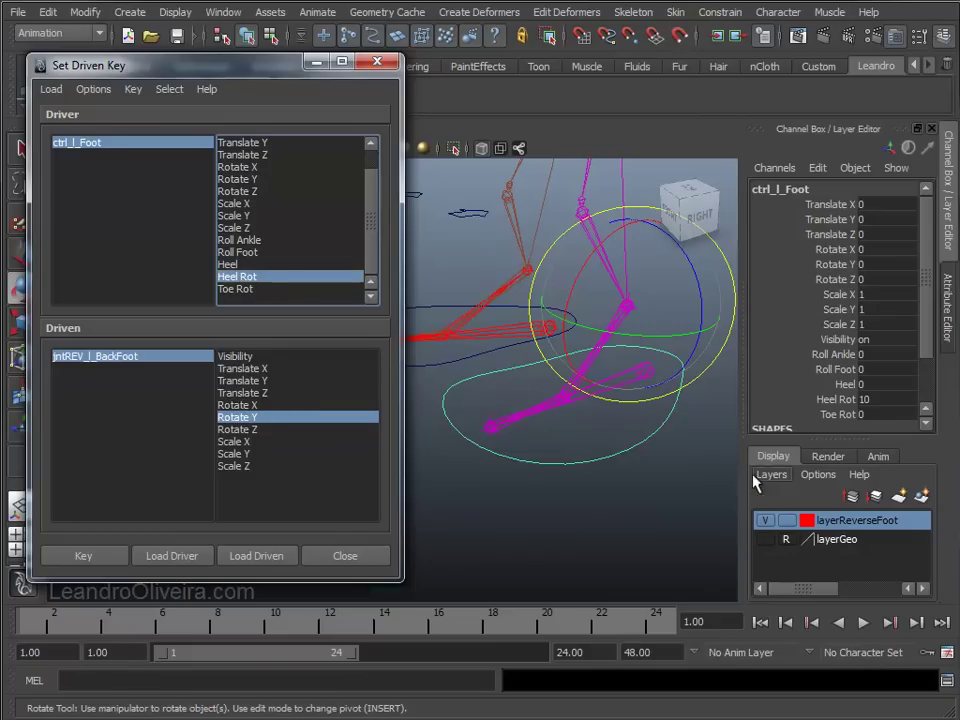
drag(922, 342, 927, 364)
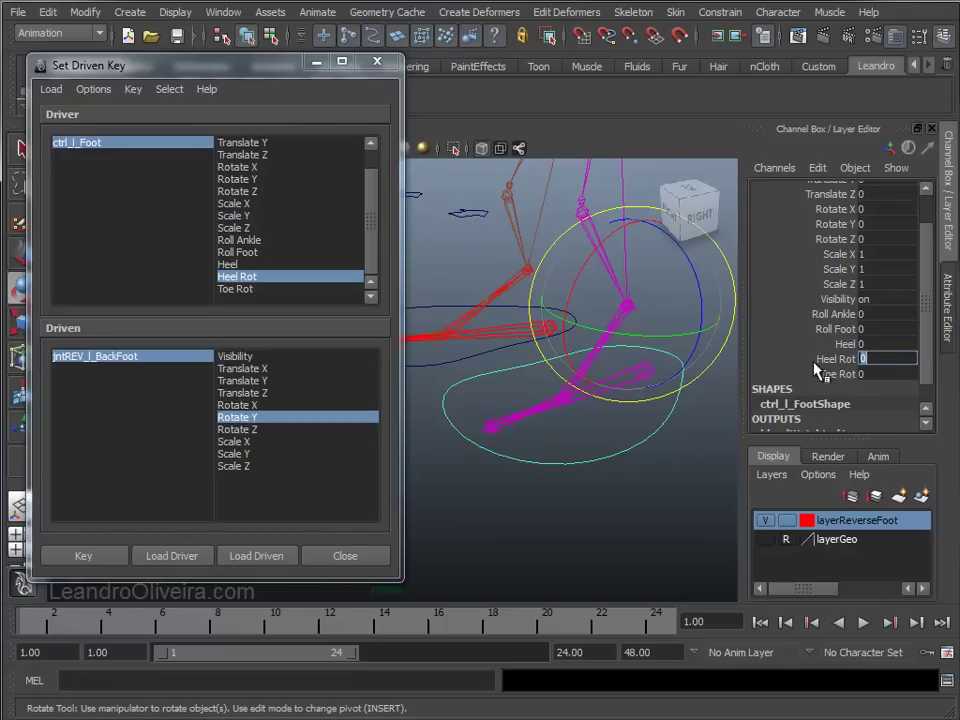
click(845, 343)
mouse_move(632, 499)
middle_down()
mouse_move(566, 543)
mouse_move(609, 544)
middle_up()
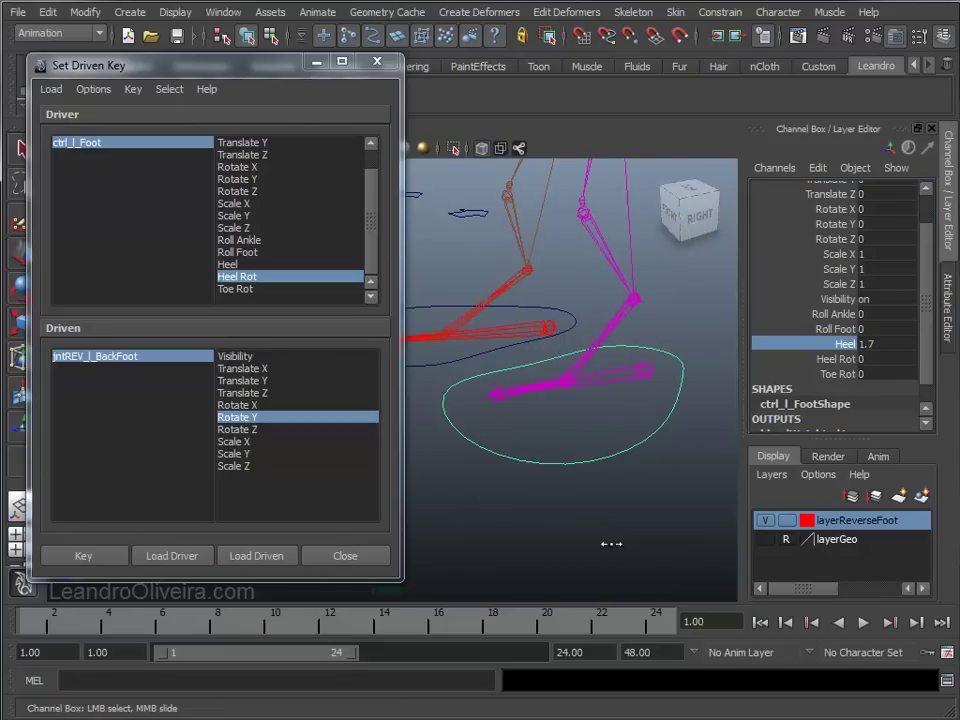
double_click(880, 342)
text(0)
key(Return)
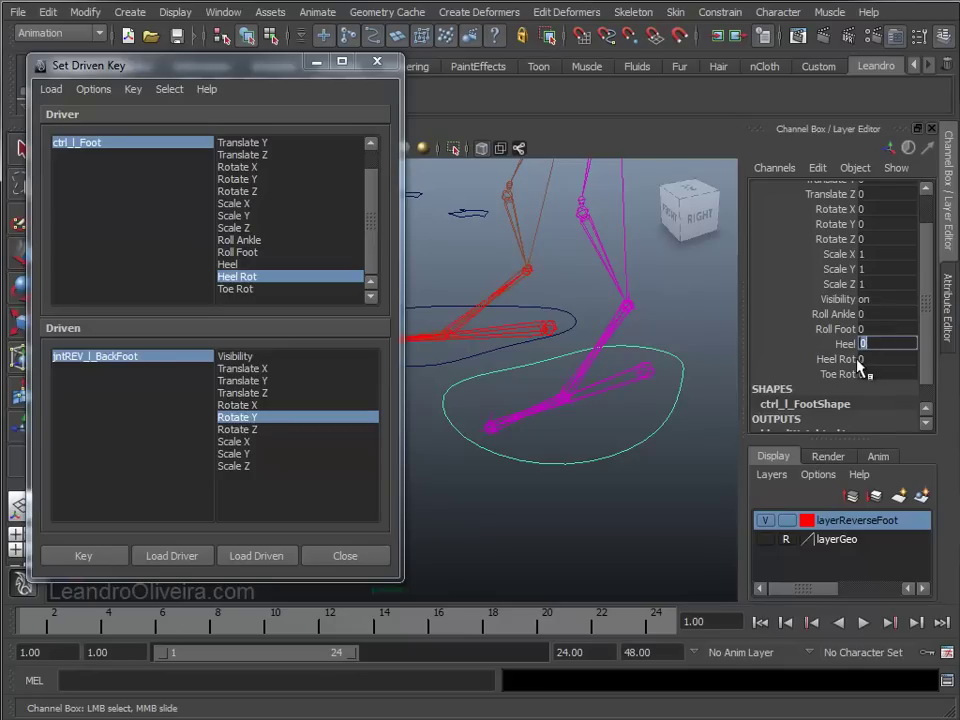
click(855, 359)
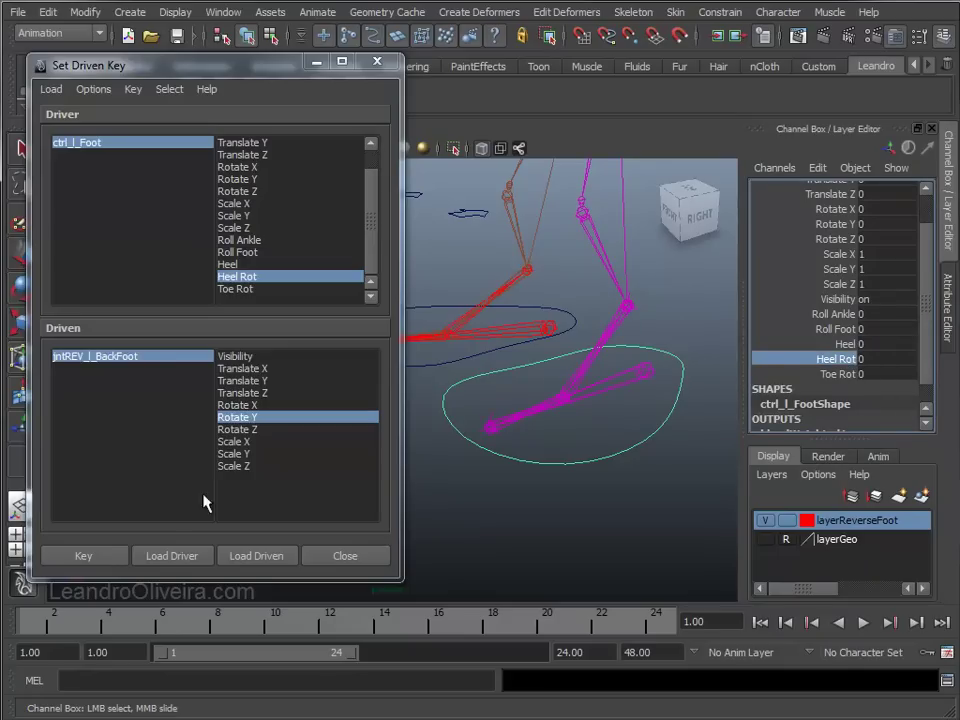
click(100, 558)
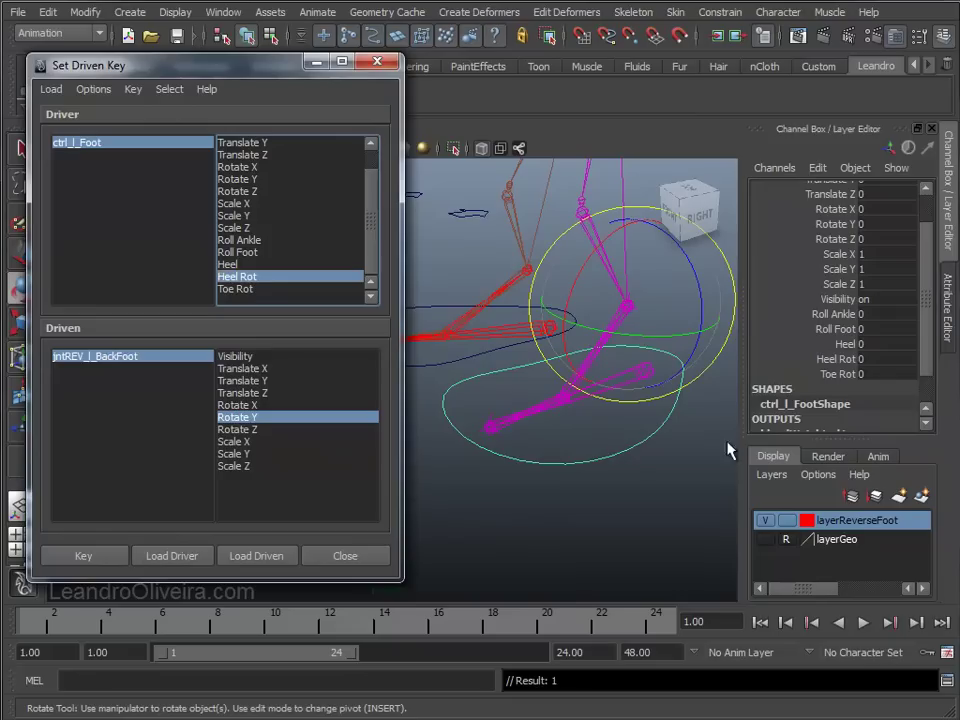
Set Heel Rot to 10 and turn jntREV_l_BackFoot to Rotate Y 30
click(868, 359)
text(1)
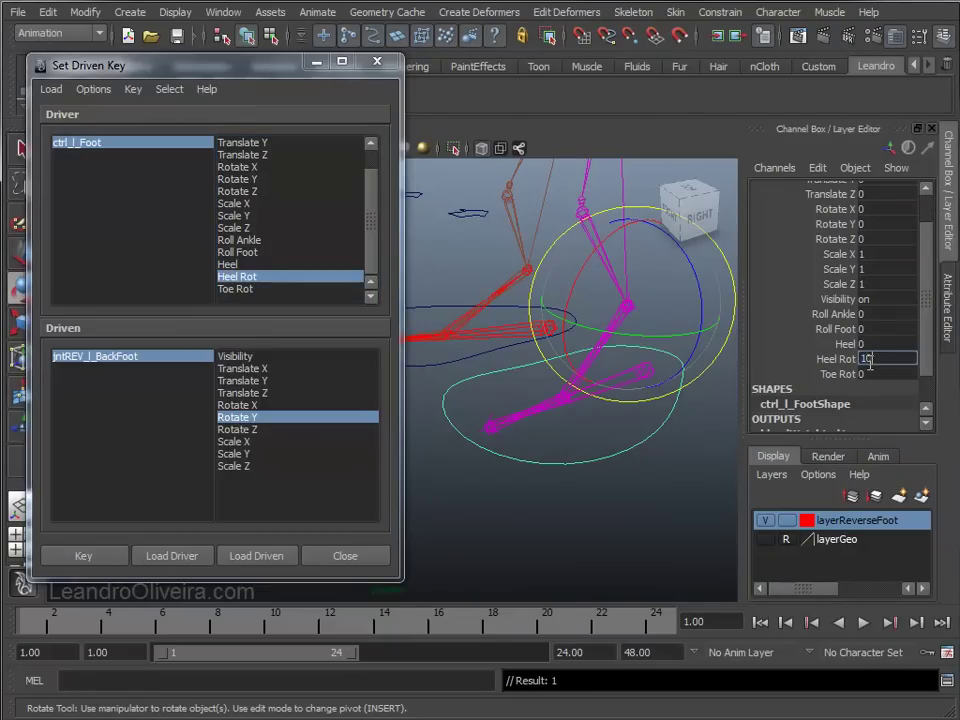
key(Return)
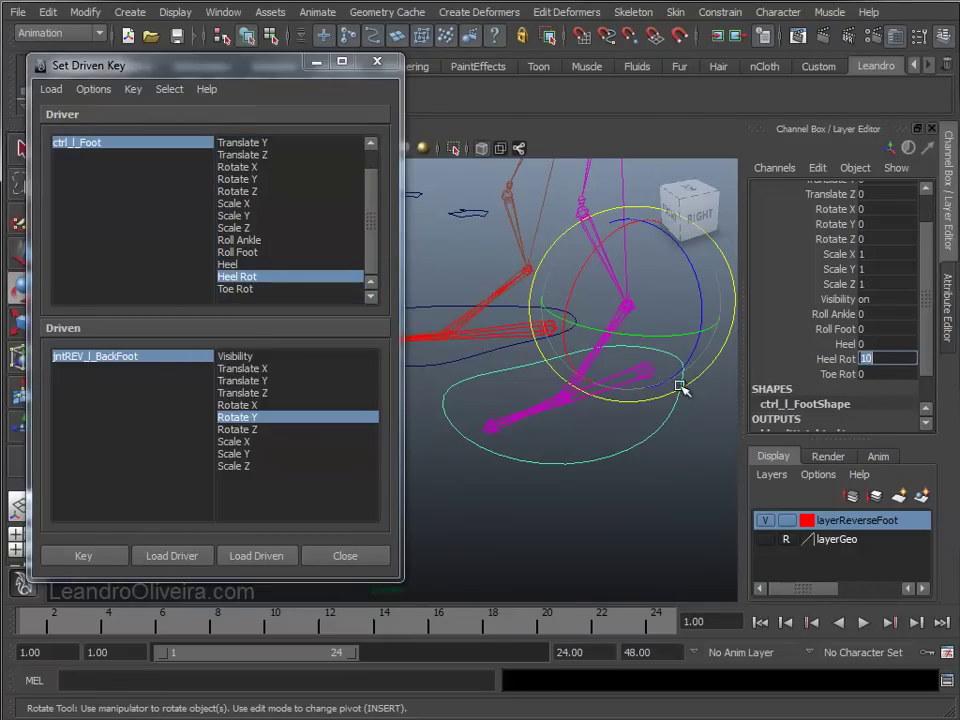
click(660, 392)
click(648, 376)
drag(639, 392, 678, 412)
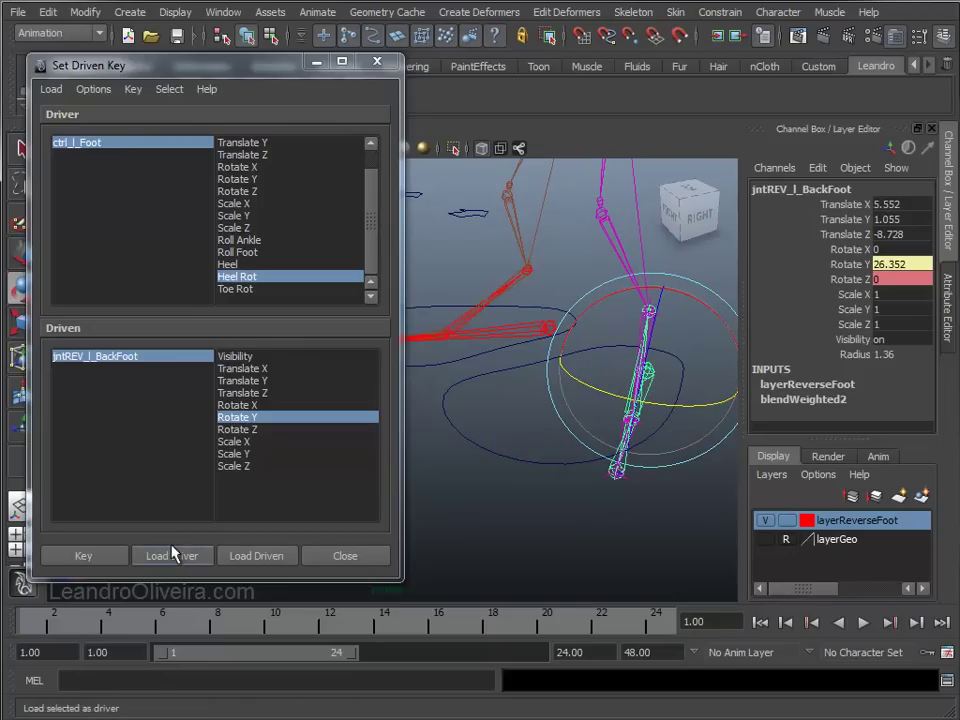
double_click(900, 264)
text(30)
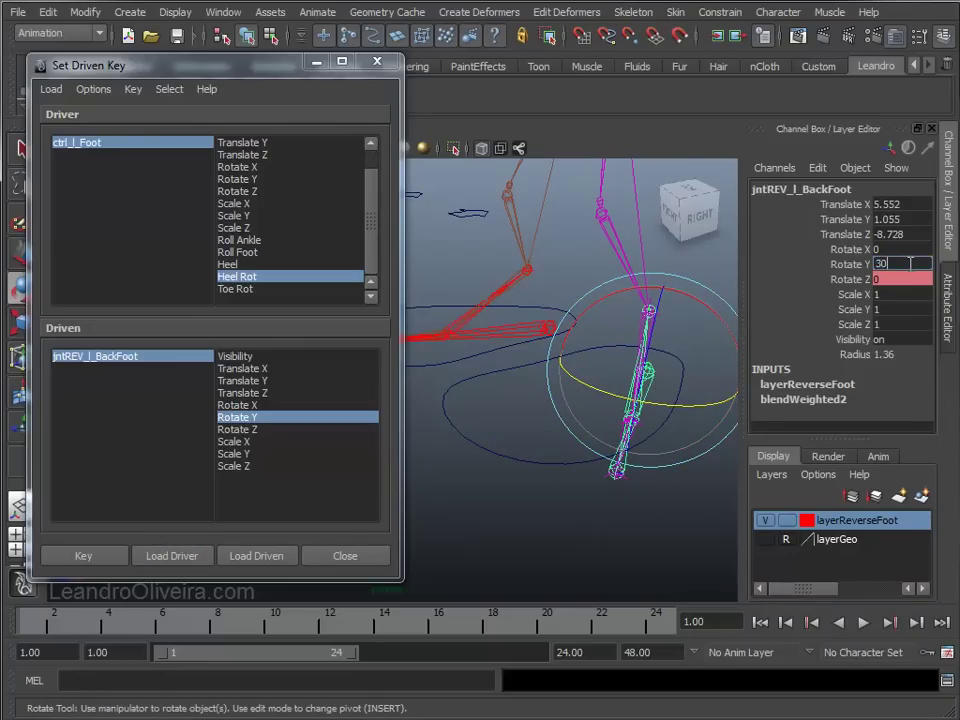
key(Return)
Reset jntREV_l_BackFoot's Rotate Y to 0
click(852, 266)
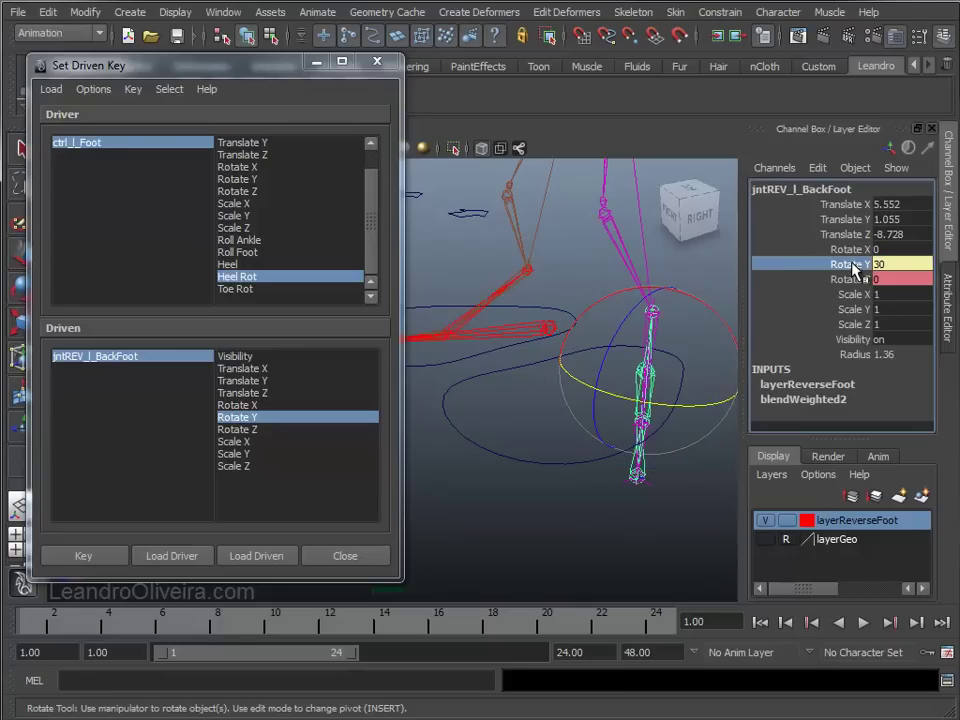
right_click(855, 270)
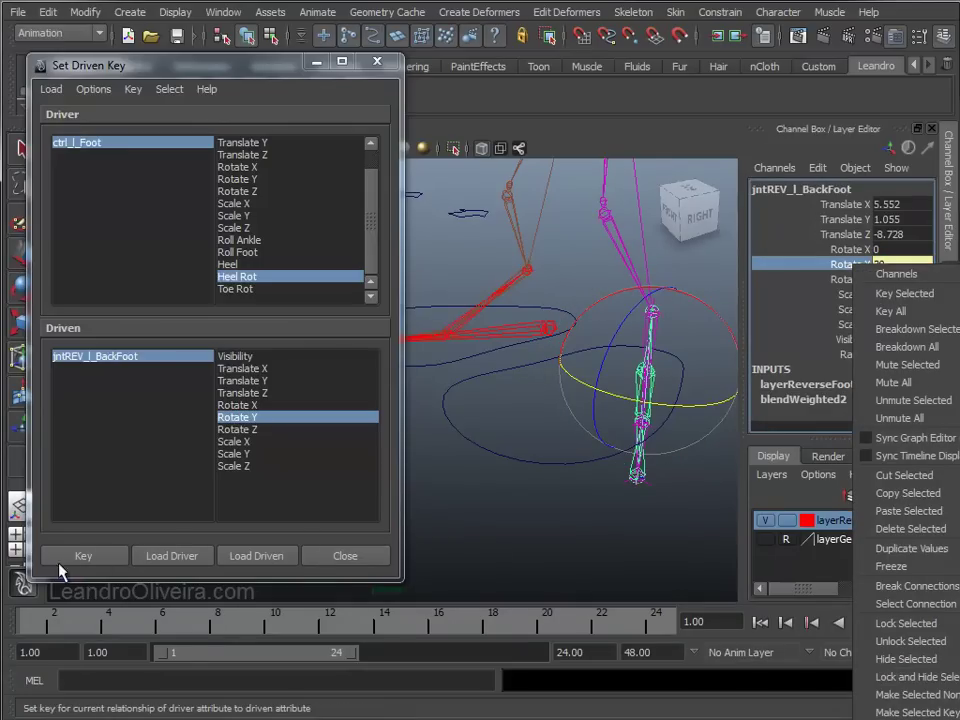
click(752, 453)
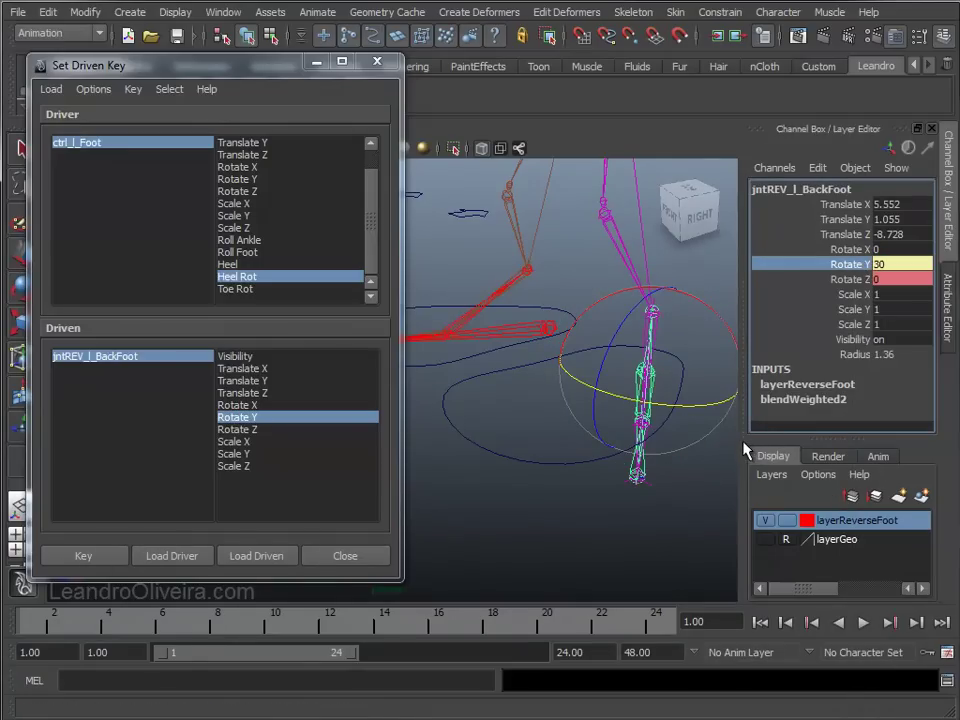
click(602, 525)
click(635, 371)
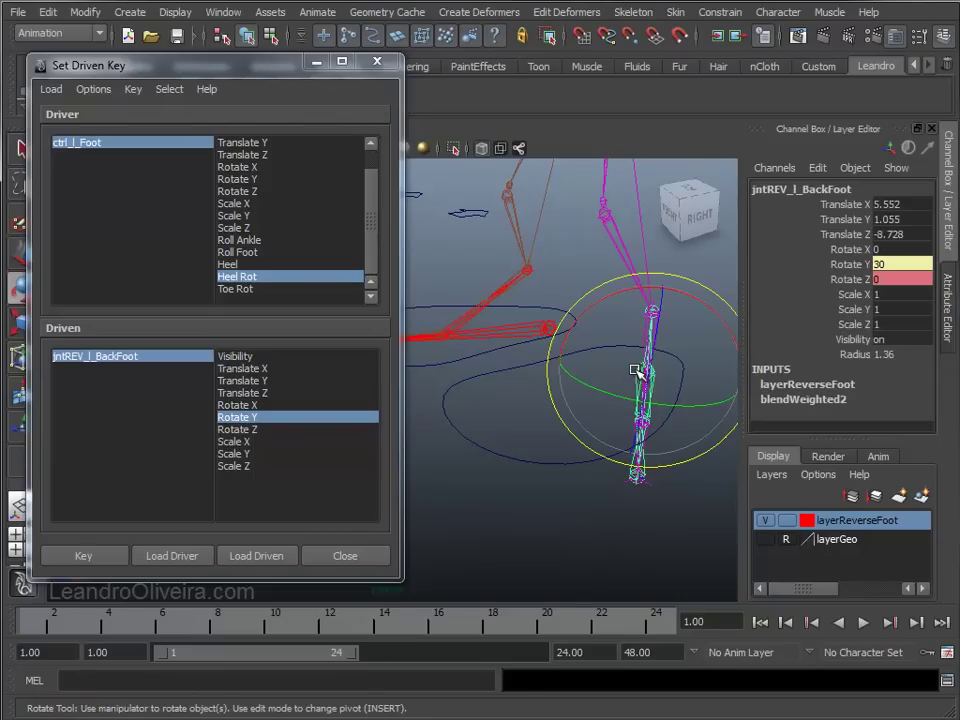
click(851, 264)
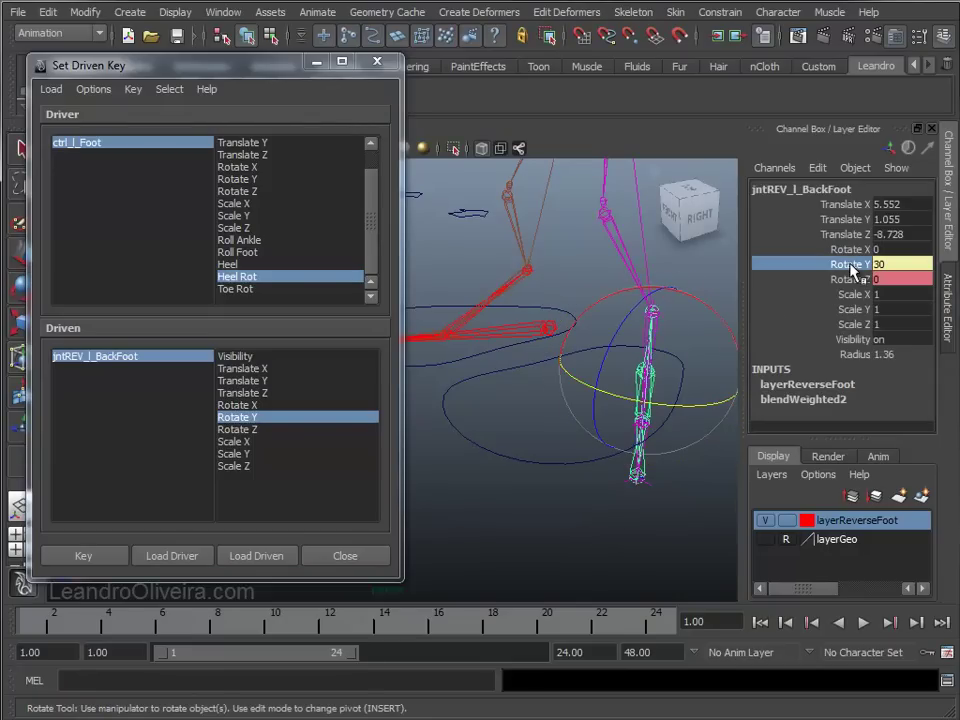
click(895, 265)
text(0)
key(Return)
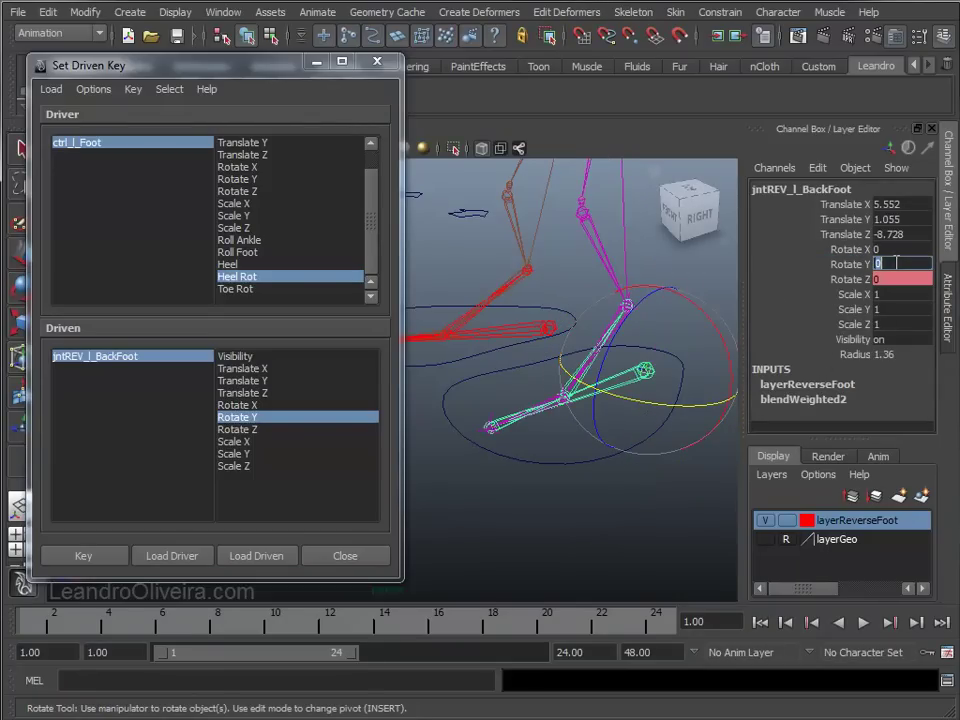
Break the driven connection on the joint's Rotate Y and select ctrl_l_Foot
click(851, 264)
right_click(853, 265)
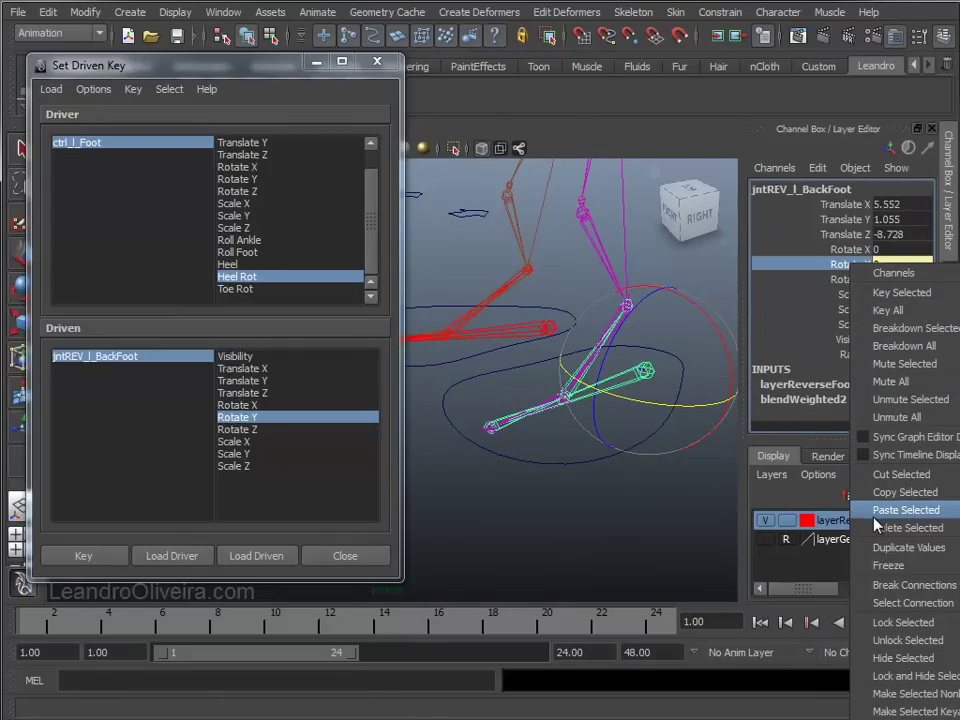
click(900, 584)
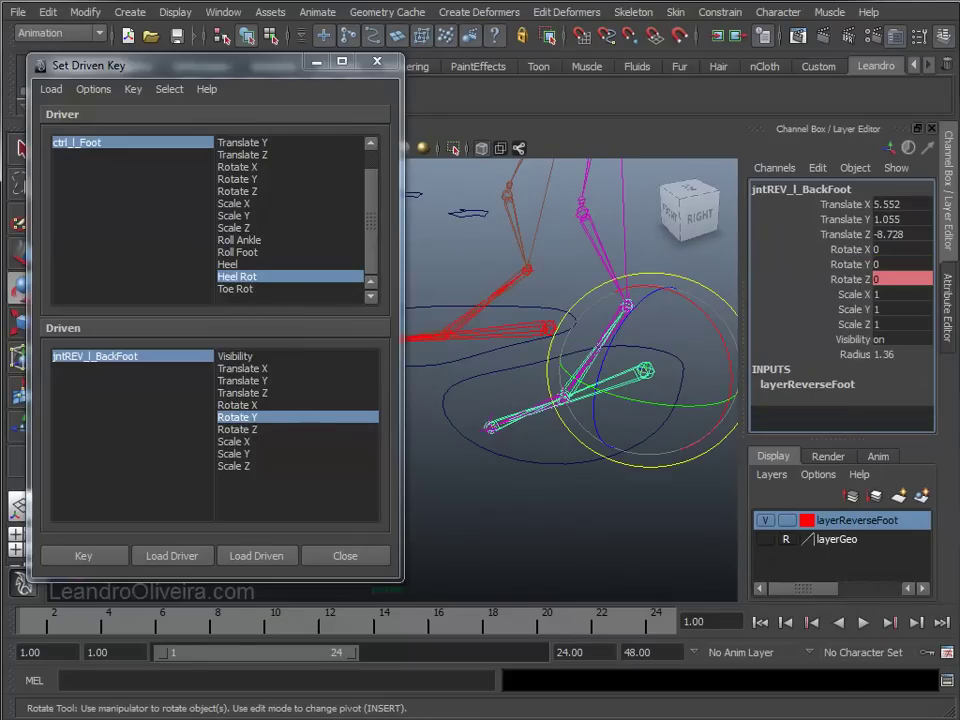
click(531, 463)
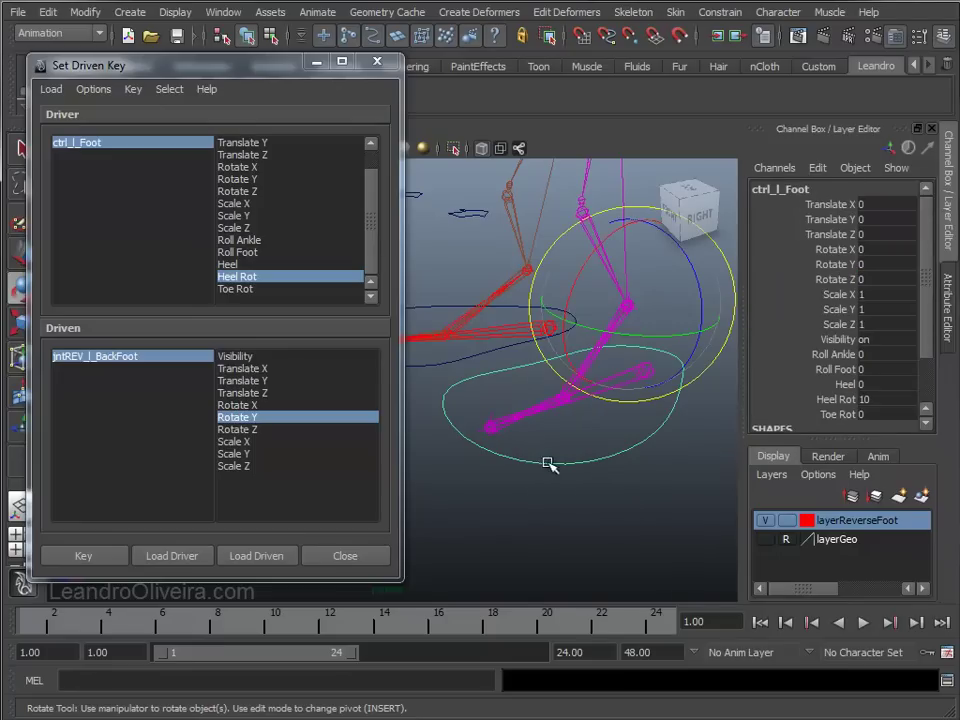
With Heel Rot at 10, set jntREV_l_BackFoot Rotate Y to 30 and key it
click(890, 400)
text(0)
click(80, 558)
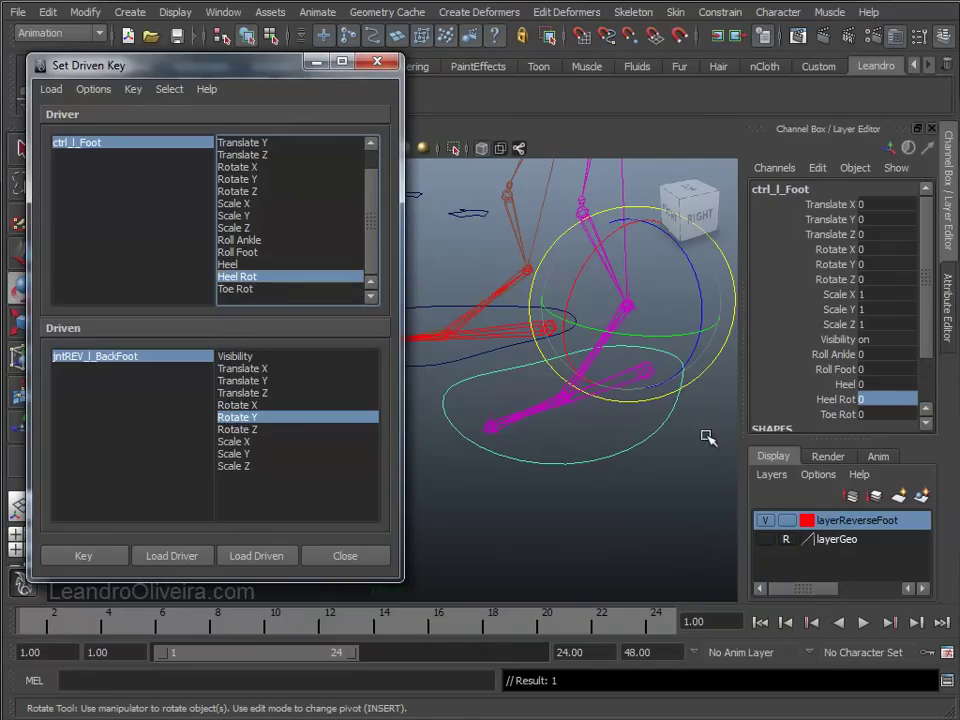
click(641, 446)
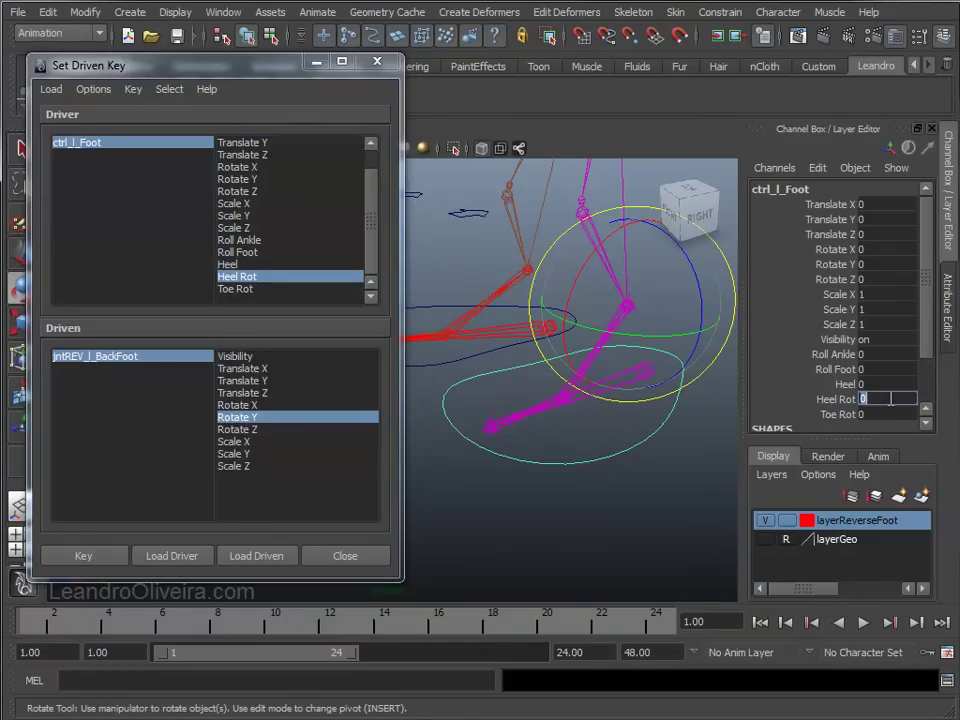
click(615, 478)
click(645, 375)
drag(621, 396, 673, 408)
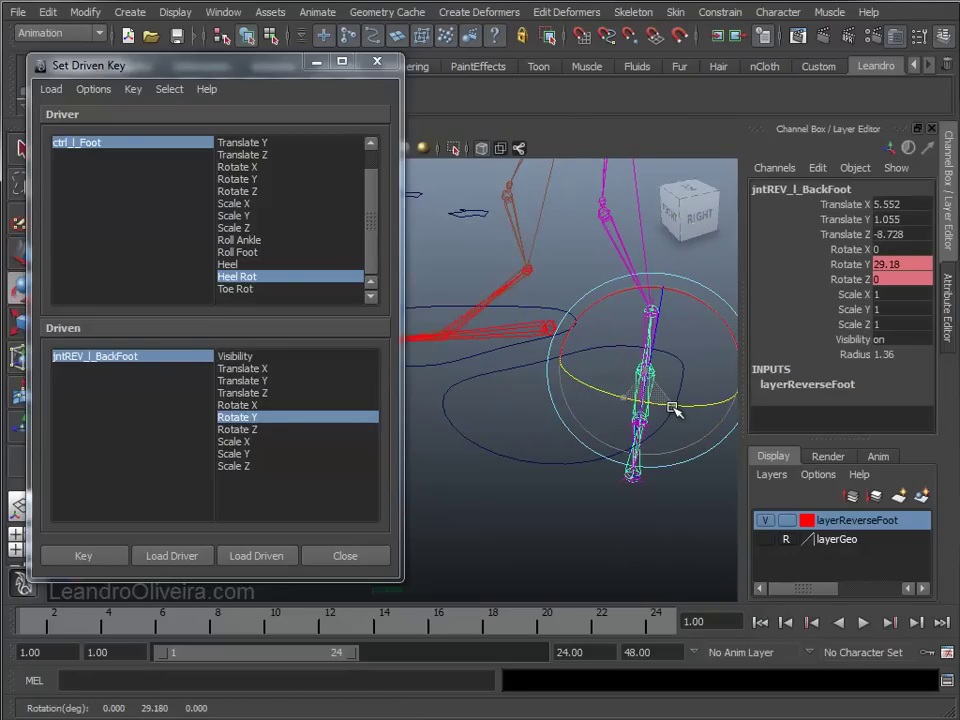
double_click(886, 264)
text(30)
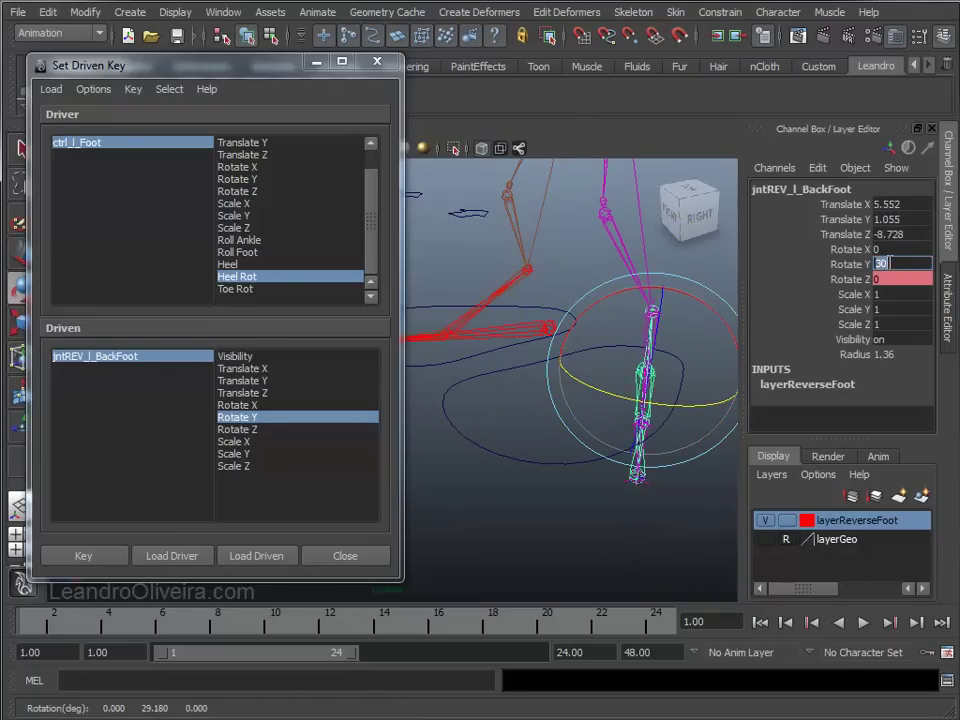
key(Return)
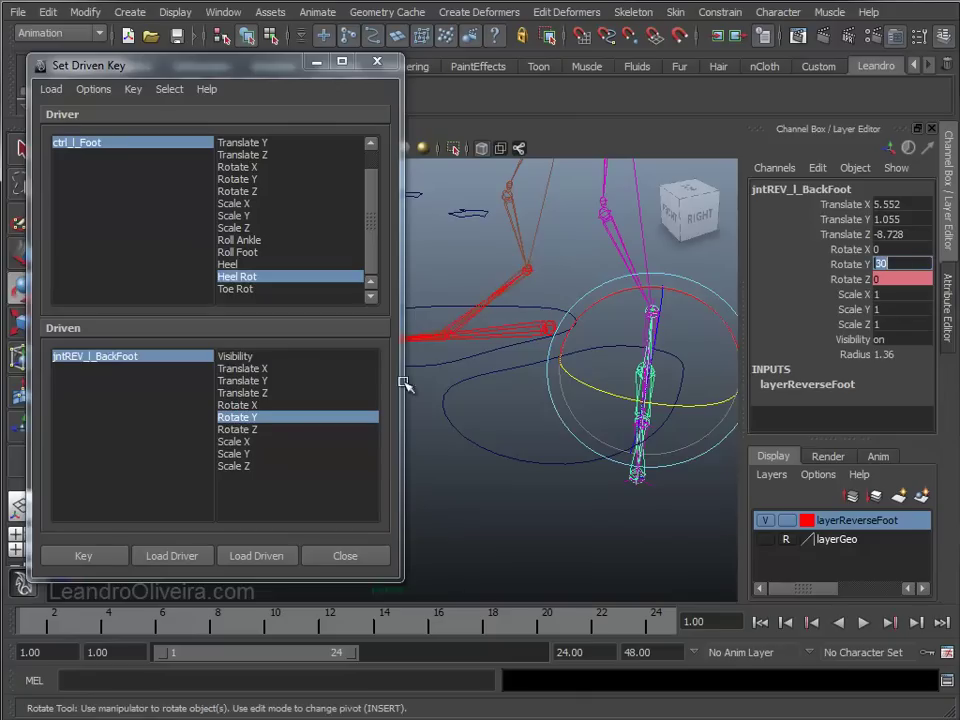
click(94, 565)
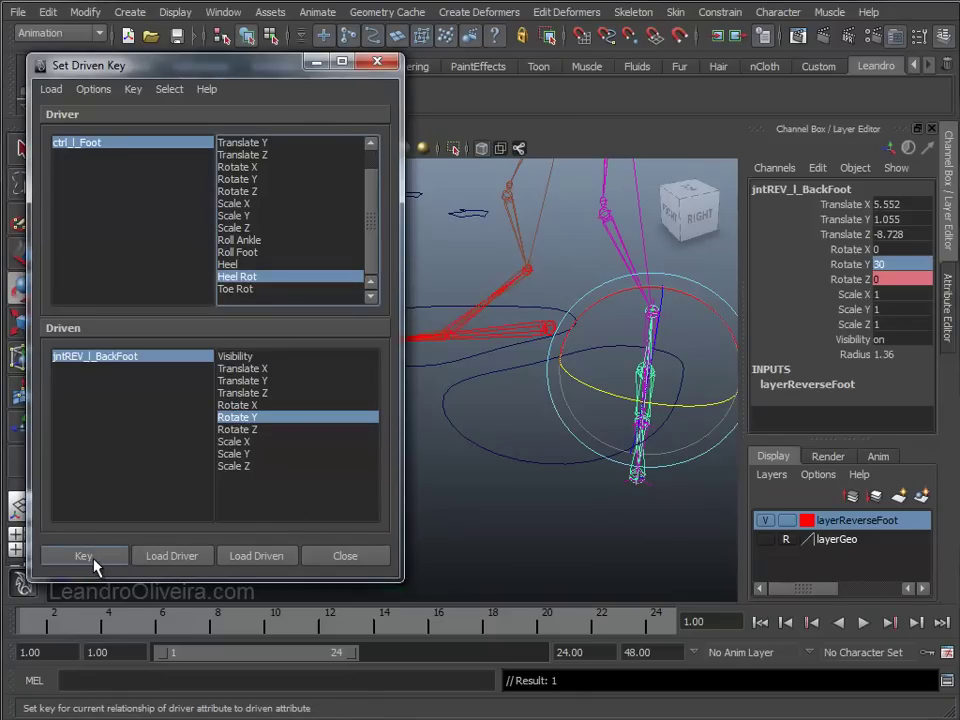
Sweep ctrl_l_Foot's Heel Rot to test the heel pivot
click(586, 464)
click(835, 399)
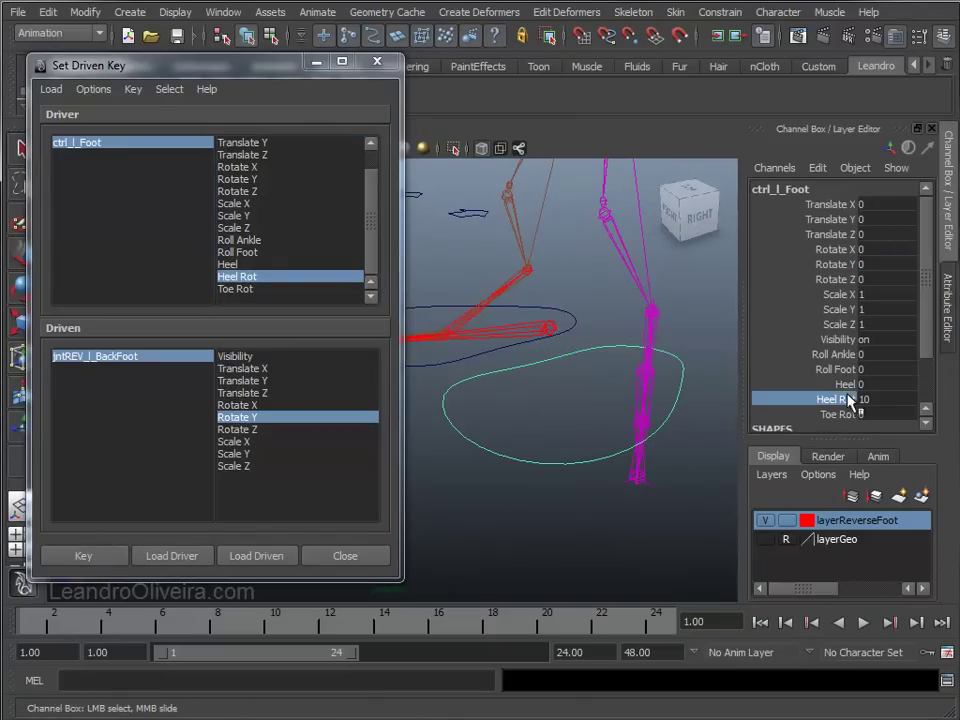
middle_drag(621, 506, 395, 507)
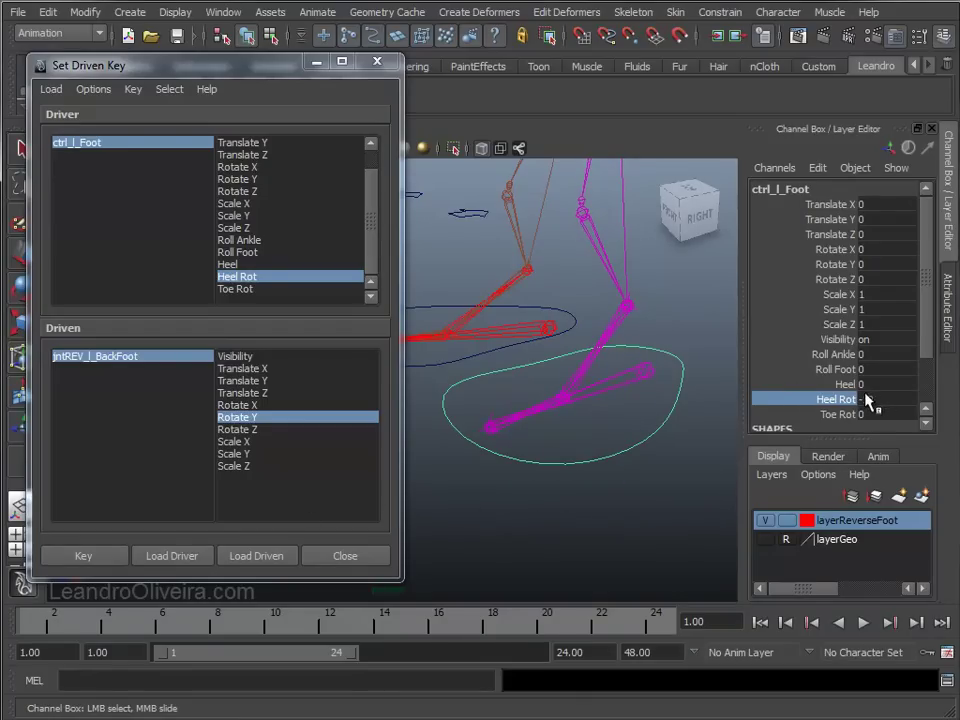
Turn jntREV_l_BackFoot to Rotate Y -30 and key it for Heel Rot -10
click(643, 372)
key(e)
drag(647, 401, 604, 400)
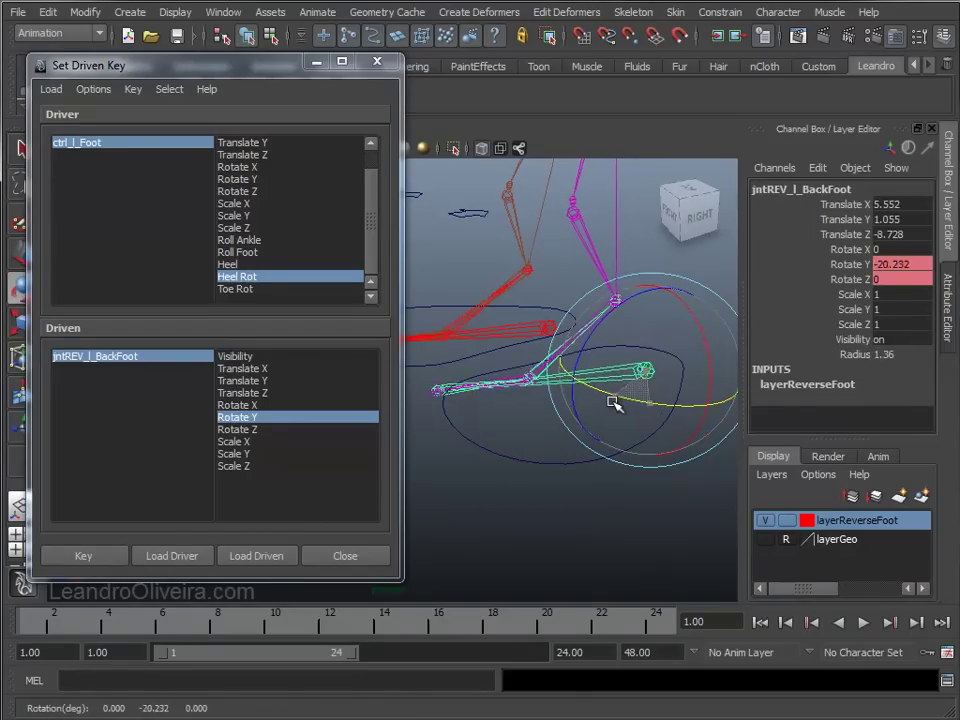
double_click(895, 264)
text(-30)
key(Return)
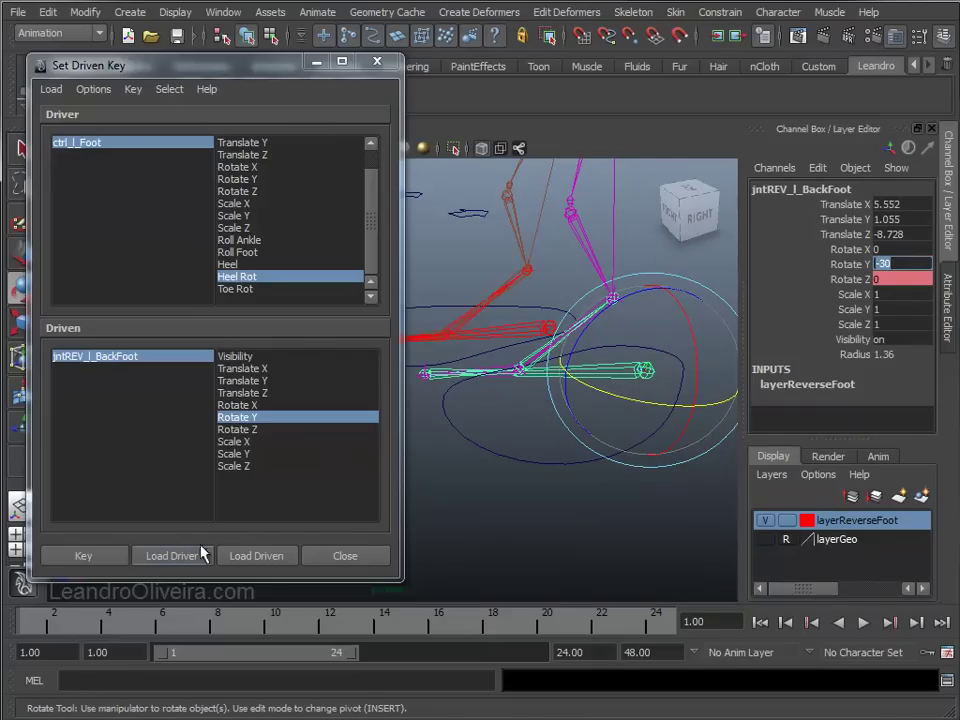
click(118, 555)
Test Heel Rot, reset it to 0, and choose Toe Rot as the driver attribute
click(578, 467)
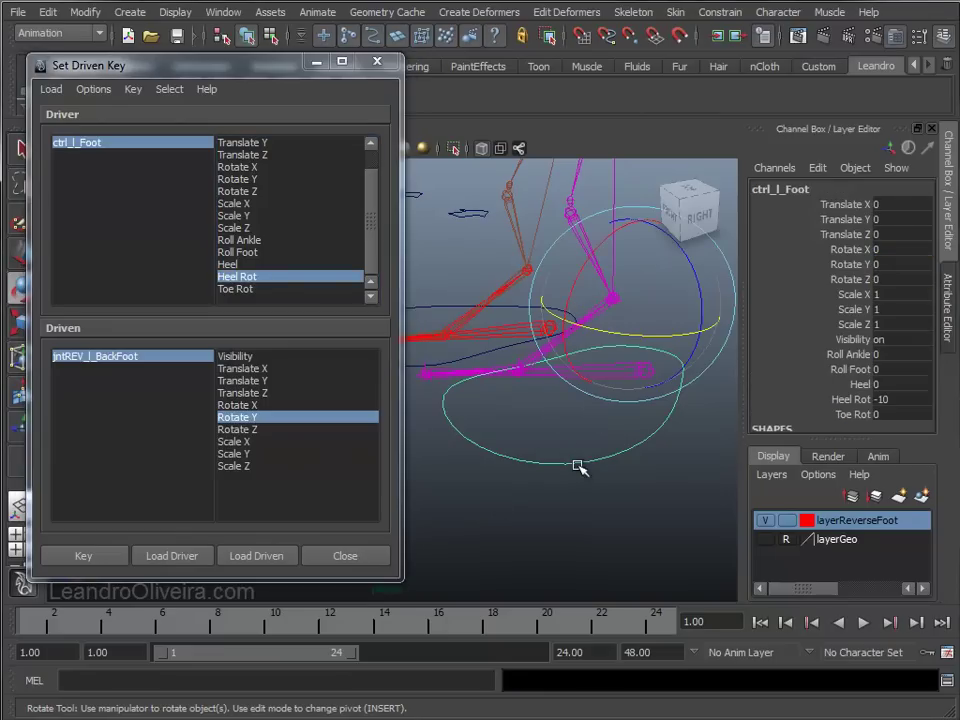
click(836, 399)
mouse_move(450, 536)
middle_down()
mouse_move(567, 537)
mouse_move(493, 536)
middle_up()
click(883, 399)
key(Return)
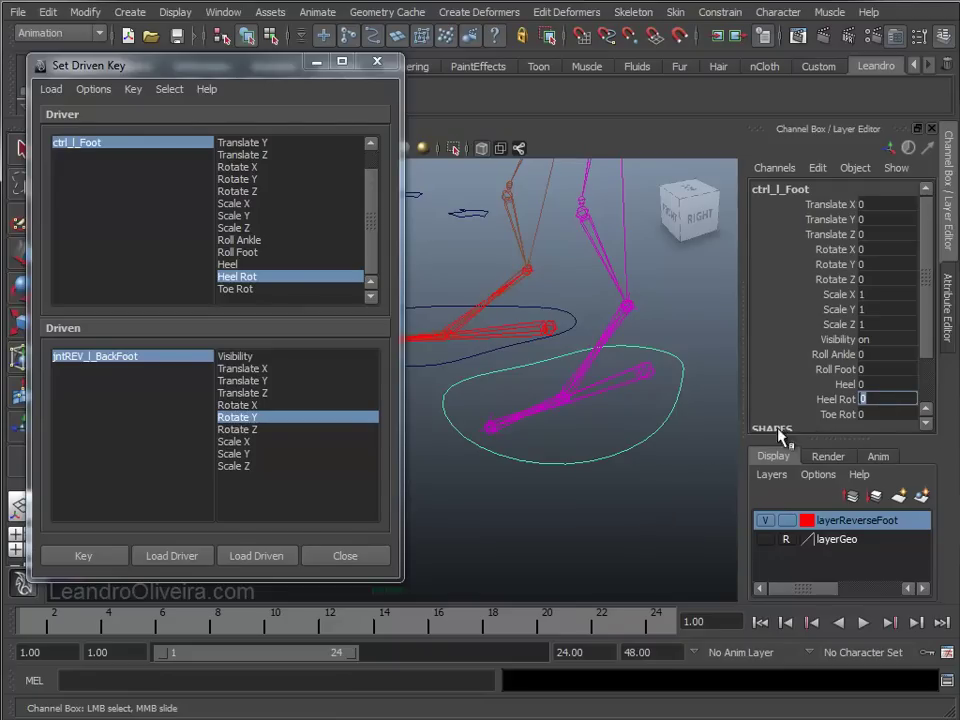
click(675, 475)
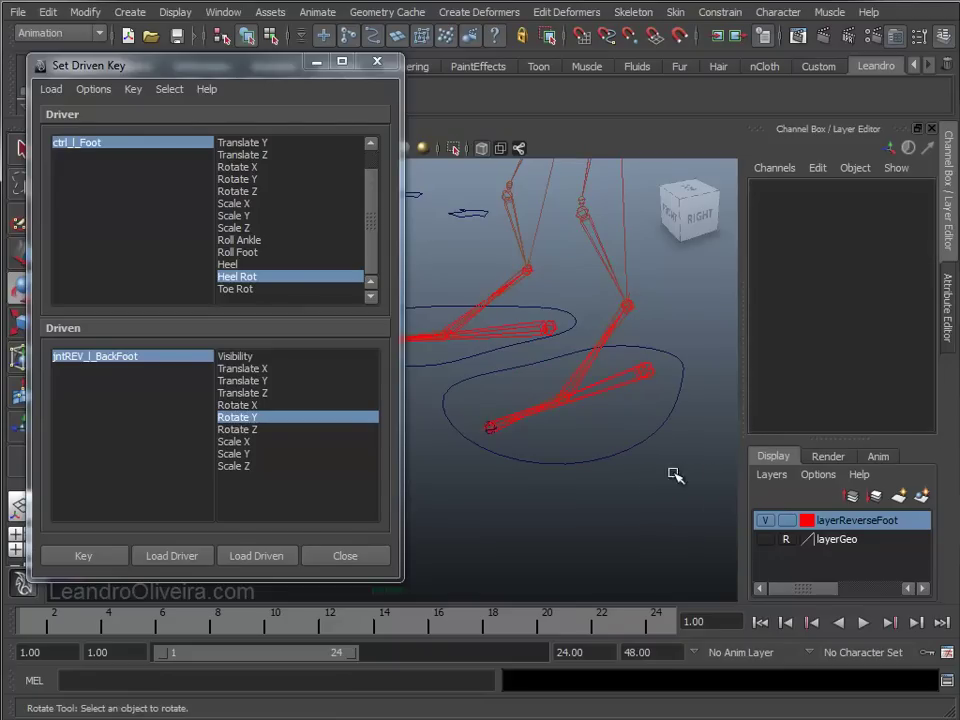
click(667, 410)
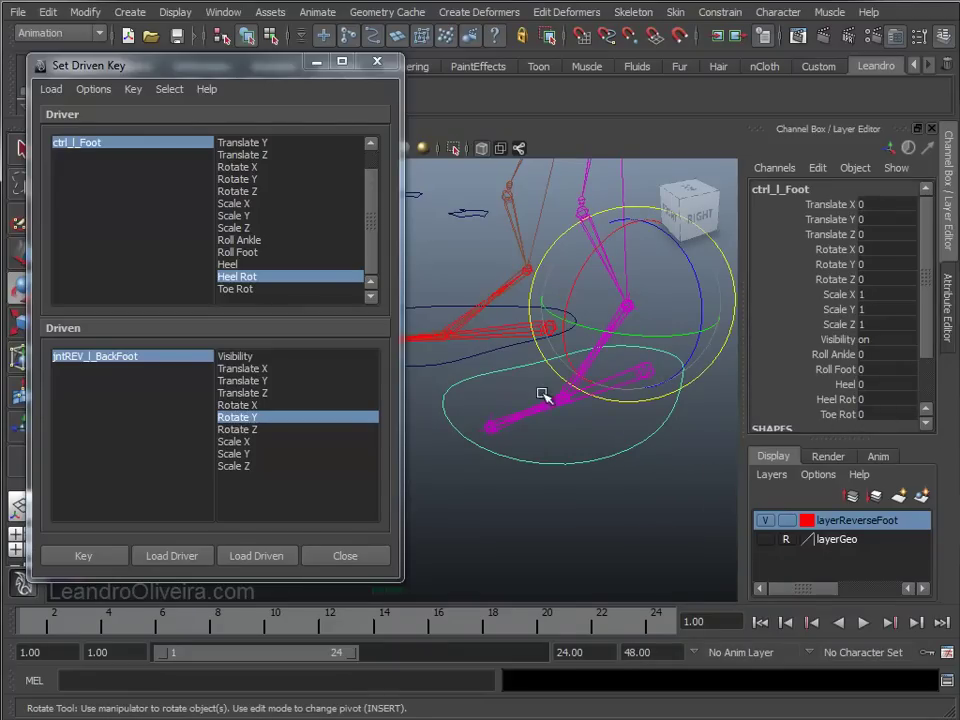
click(229, 289)
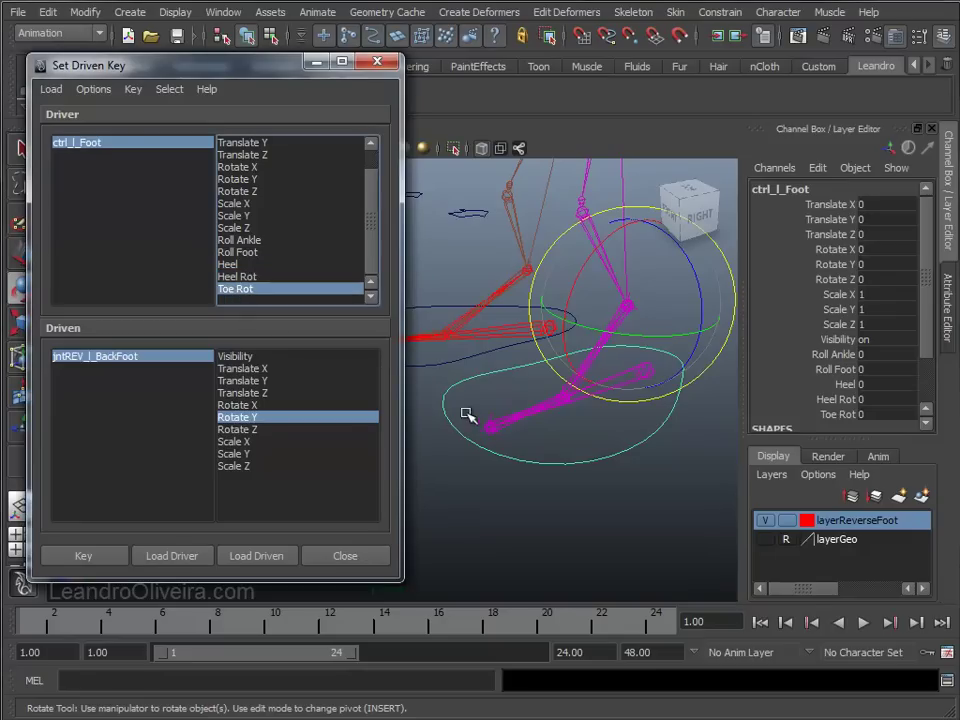
Select jntREV_l_Toe, test-rotate it to see which way it lifts, and undo
click(495, 431)
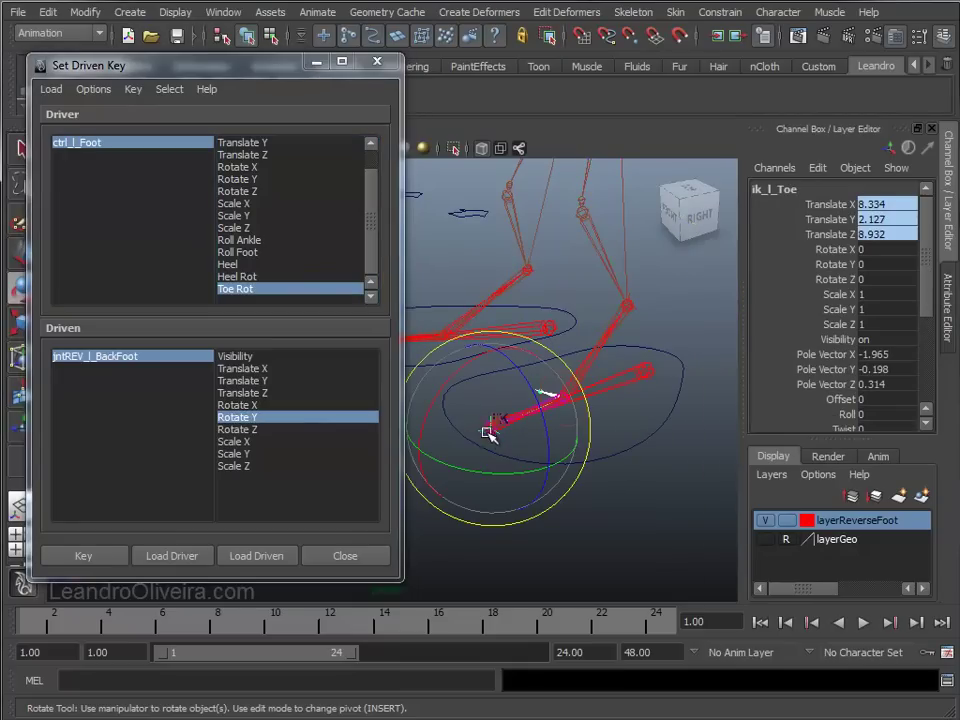
alt+right_drag(497, 439, 527, 521)
key(q)
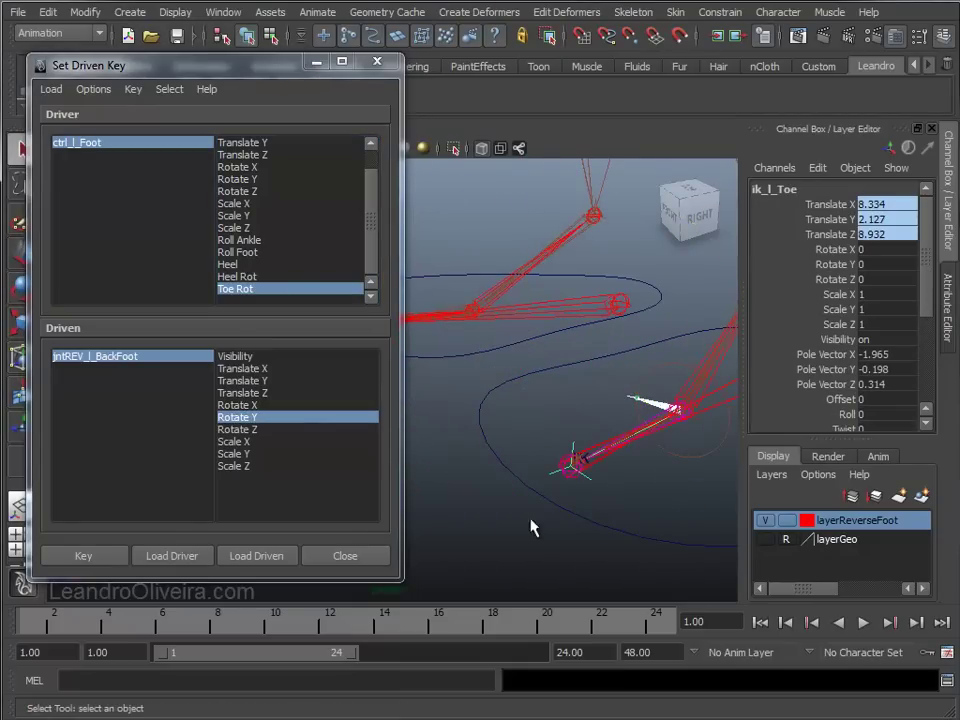
click(590, 455)
alt+drag(596, 450, 606, 456)
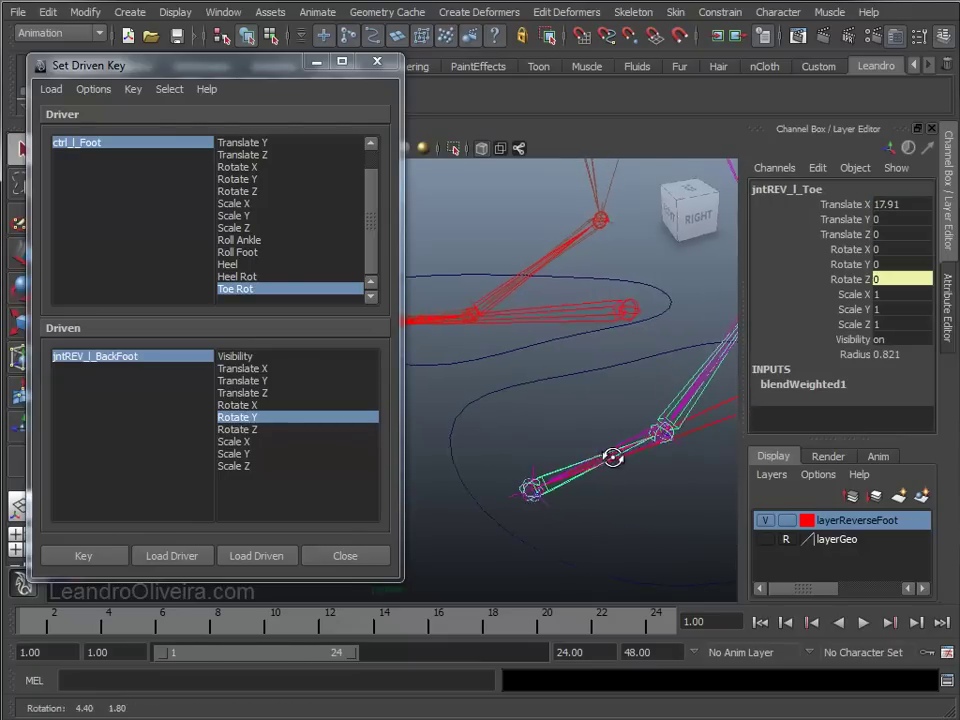
alt+right_drag(606, 456, 602, 482)
alt+drag(602, 482, 590, 459)
key(e)
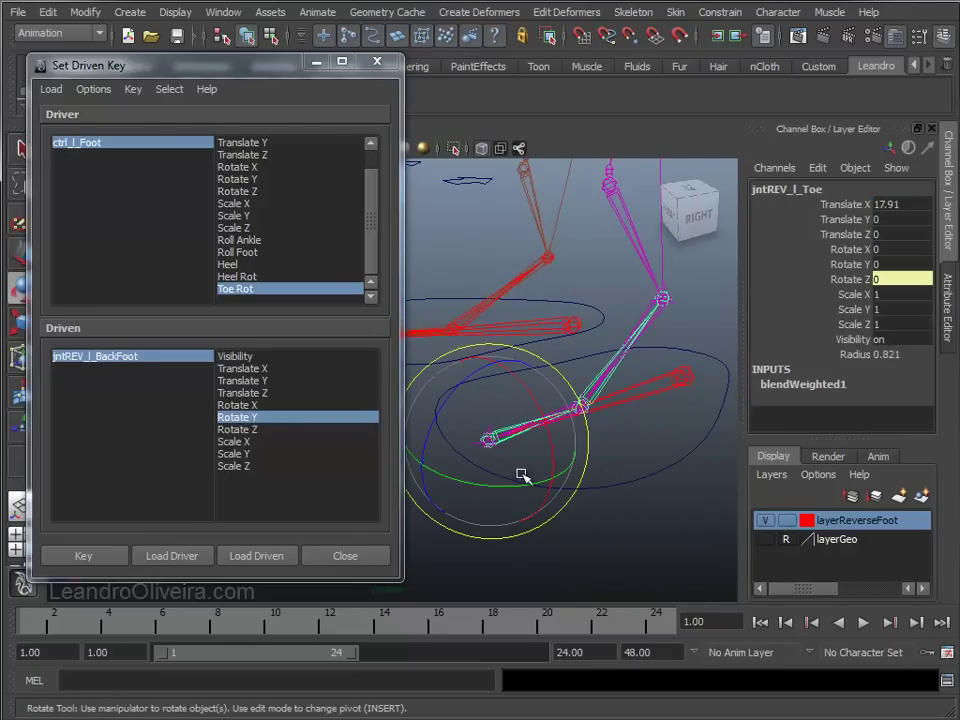
mouse_move(510, 488)
mouse_down()
mouse_move(542, 478)
mouse_move(476, 476)
mouse_up()
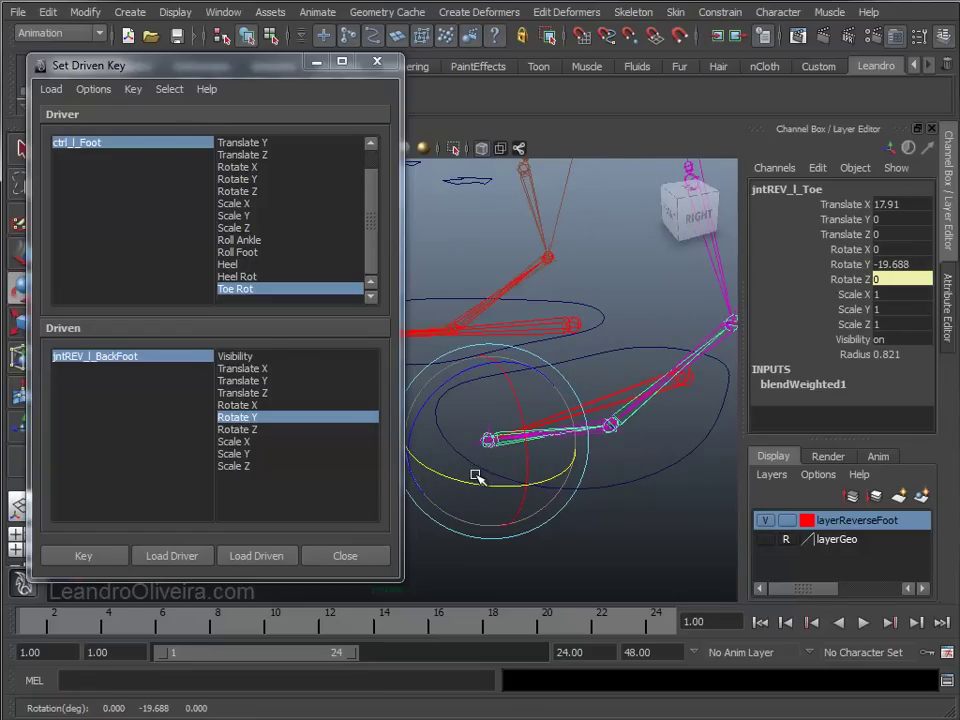
key(ctrl+z)
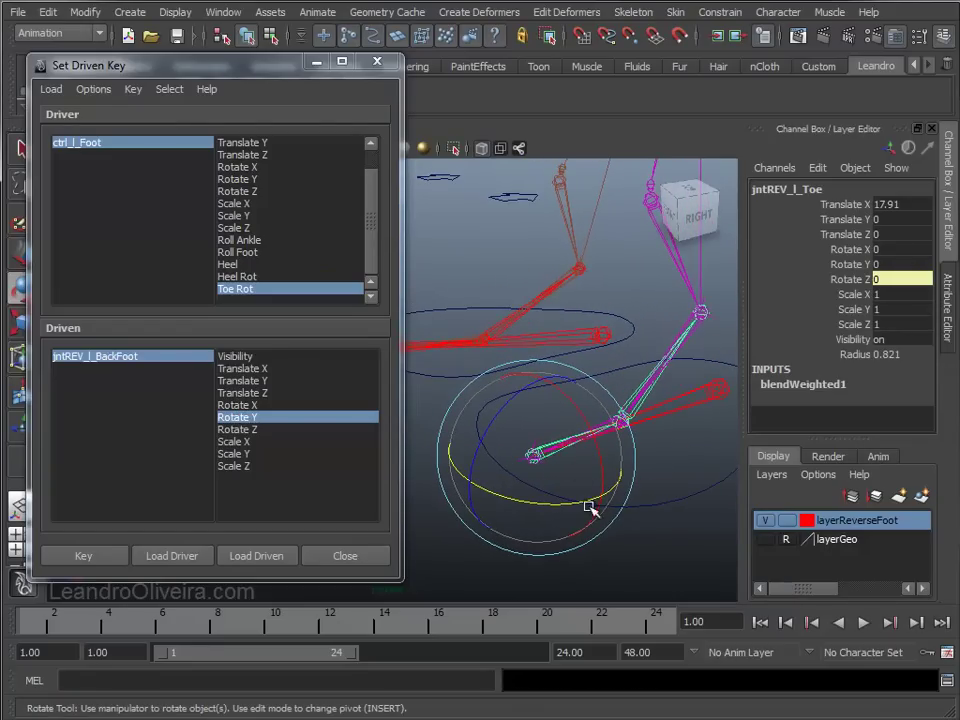
Reselect jntREV_l_Toe and load it as the driven object
click(634, 529)
click(546, 446)
click(265, 562)
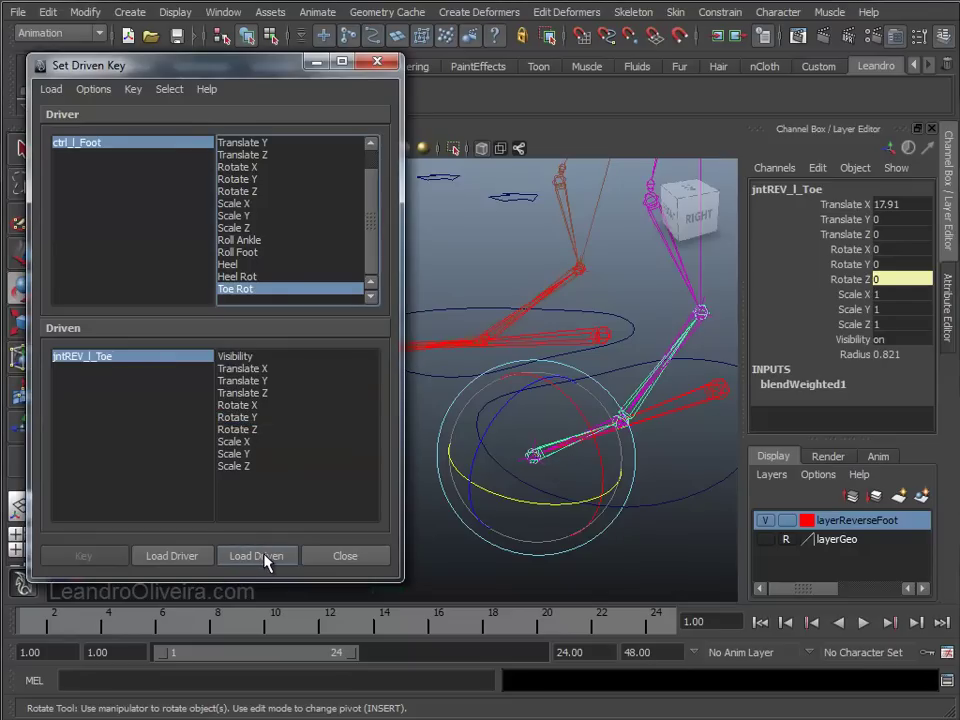
Choose Rotate Y as the driven attribute and key the toe's rest pose at Toe Rot 0
click(243, 417)
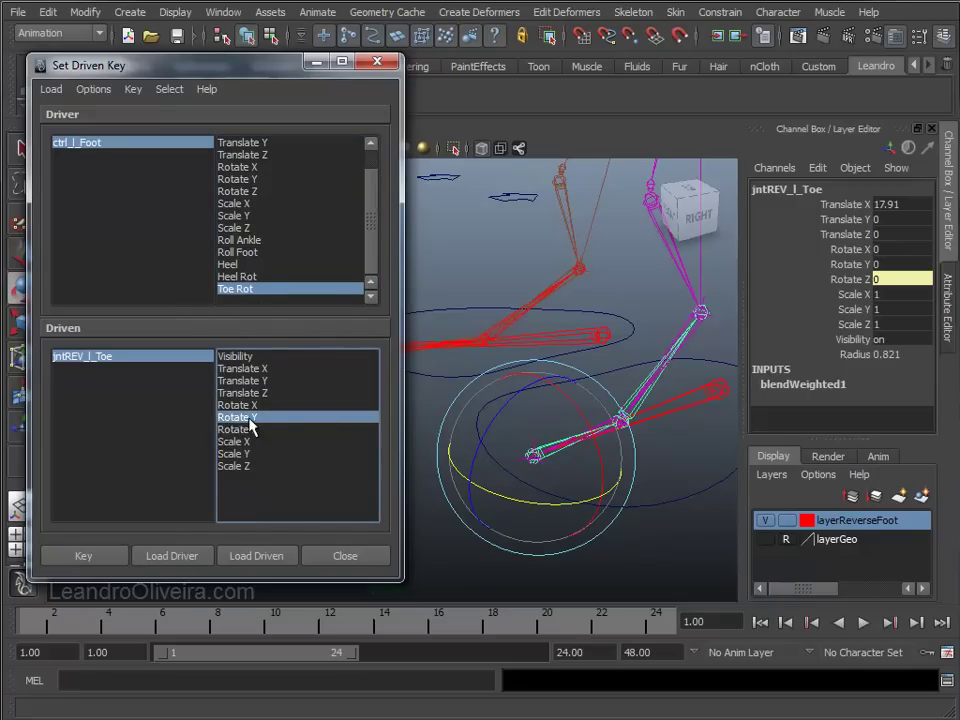
click(660, 506)
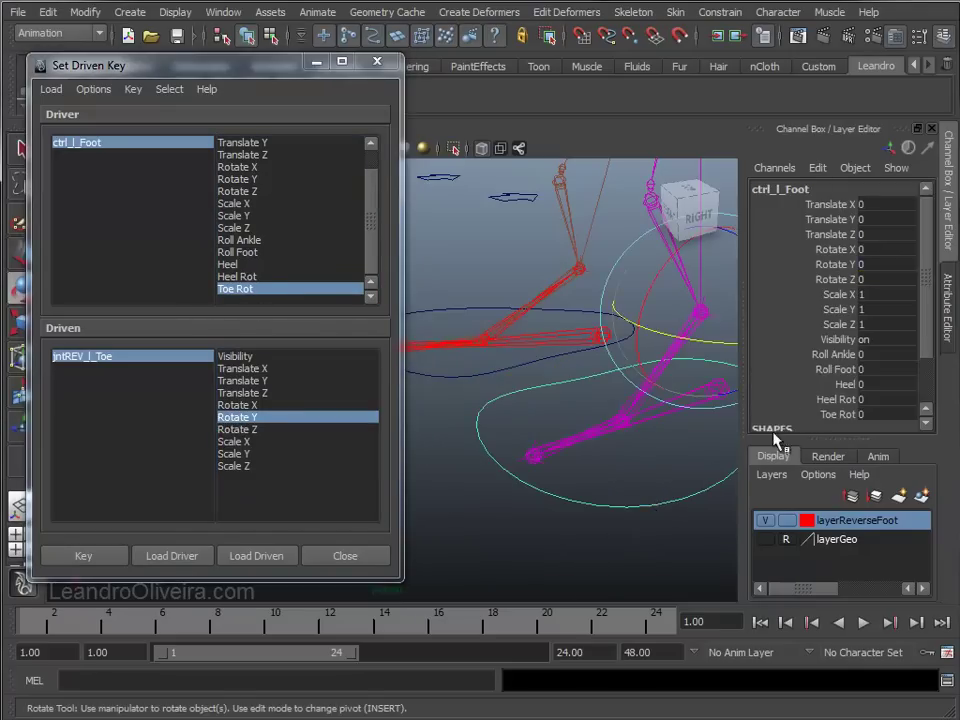
scroll(915, 359, down, 2)
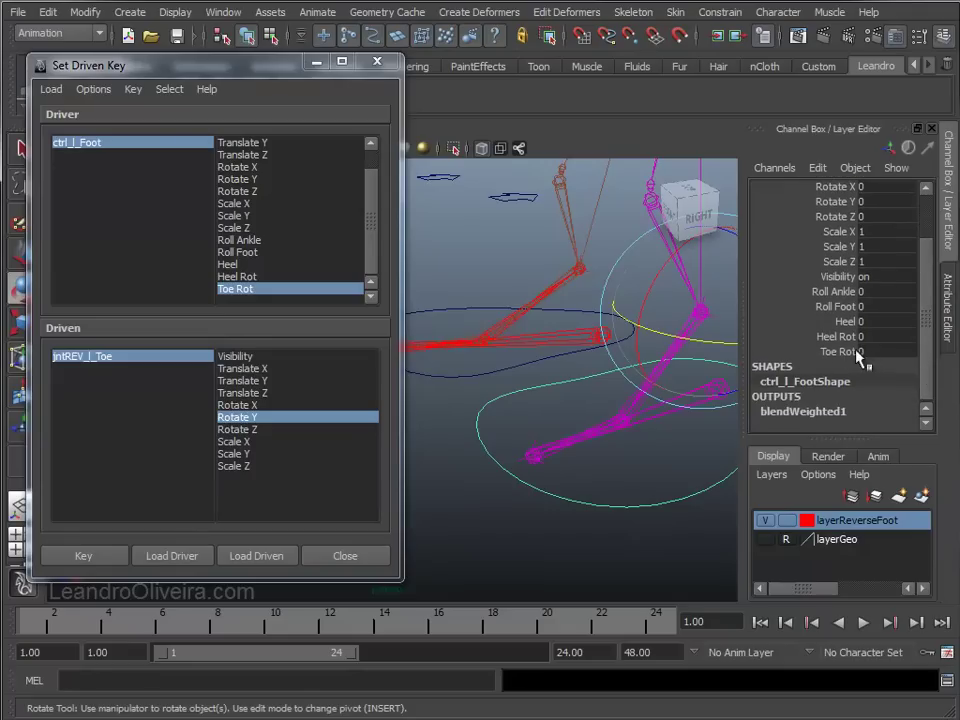
click(98, 563)
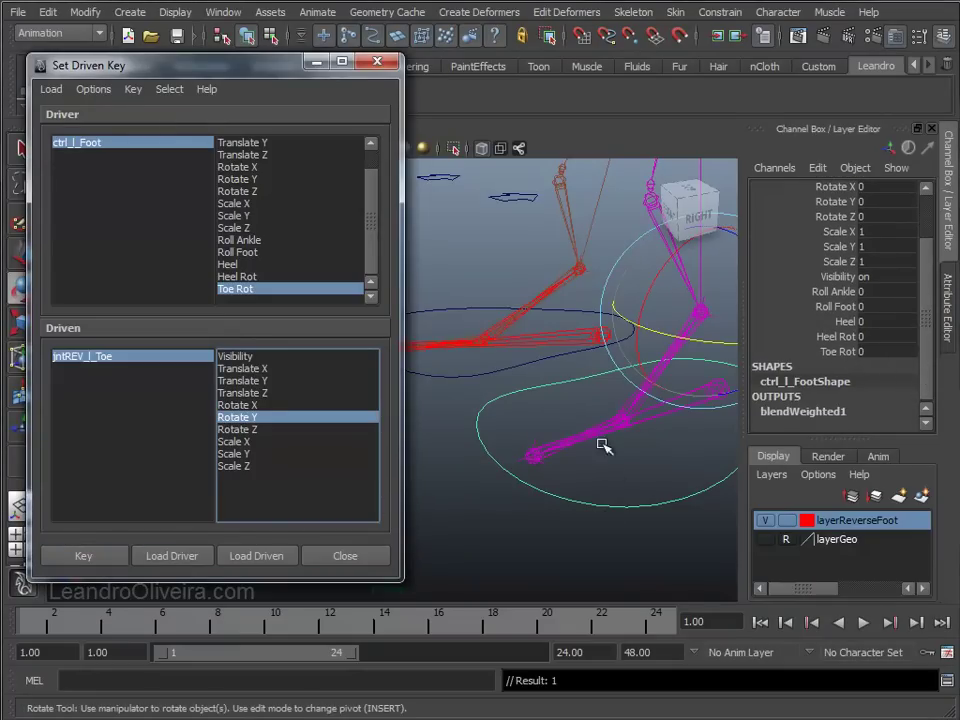
Set Toe Rot to 10, turn jntREV_l_Toe to Rotate Y 30, and key it
double_click(866, 351)
text(10)
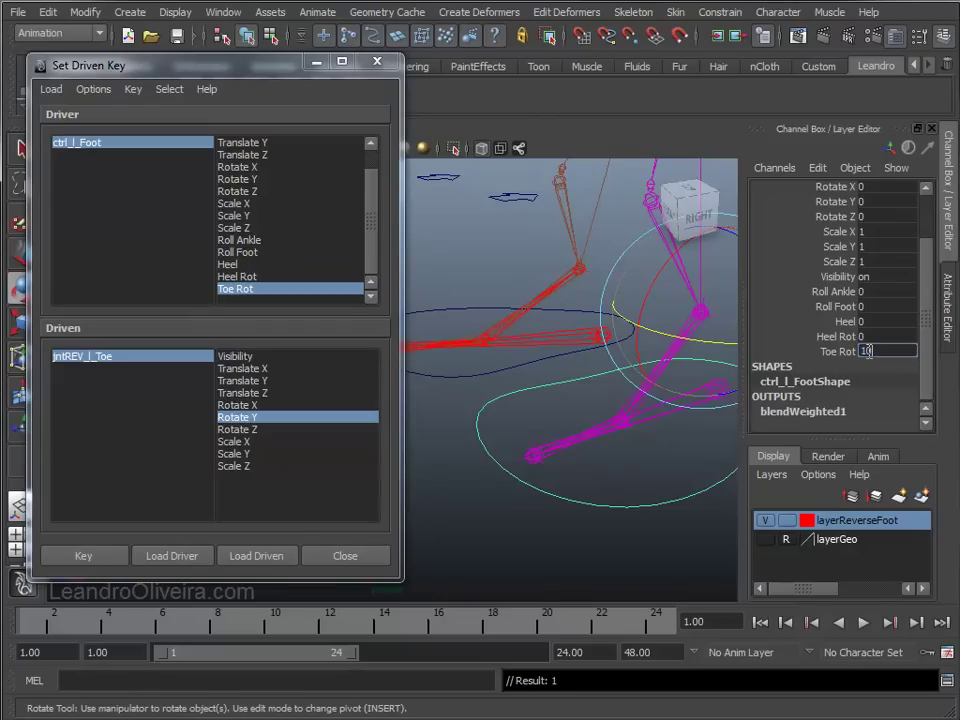
key(Return)
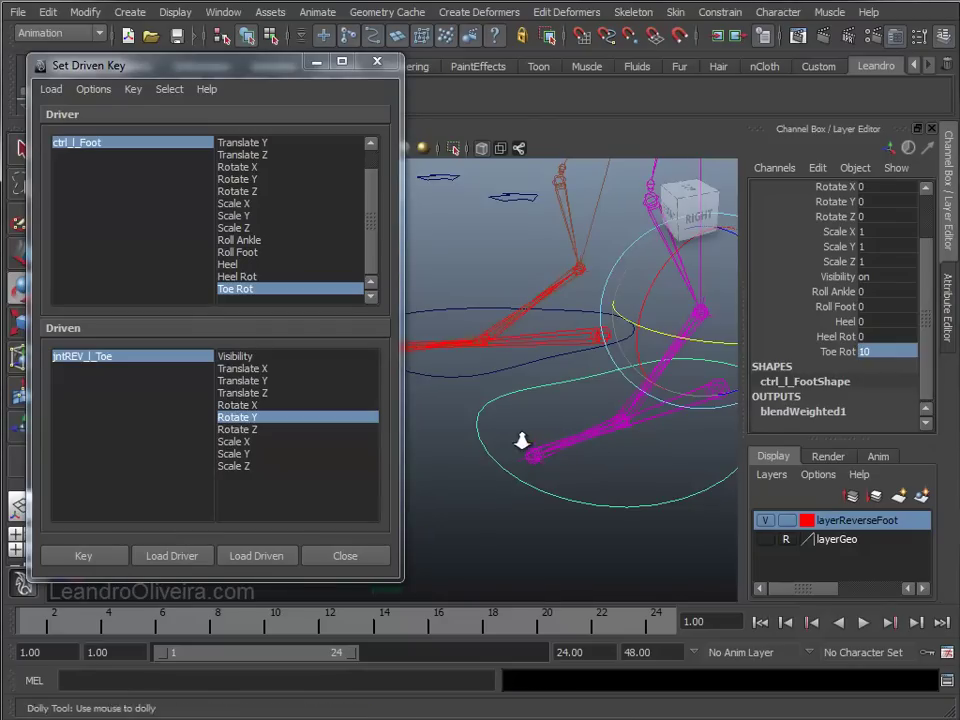
alt+right_drag(522, 441, 568, 504)
click(634, 494)
alt+right_drag(630, 497, 610, 503)
mouse_move(610, 503)
alt+mouse_down()
mouse_move(551, 465)
mouse_move(489, 497)
alt+mouse_up()
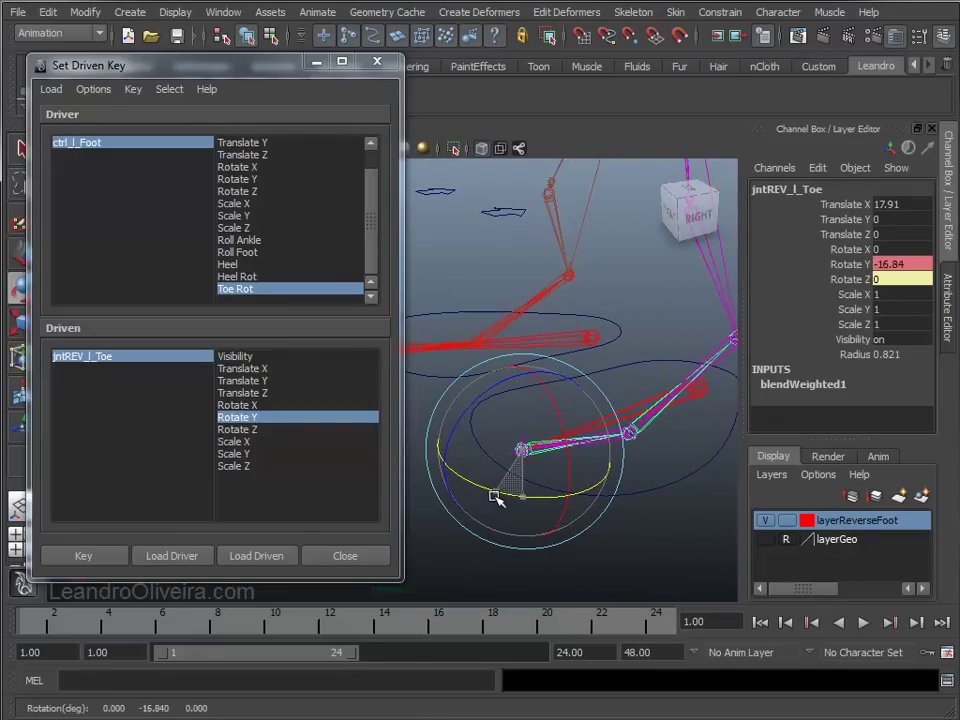
click(895, 264)
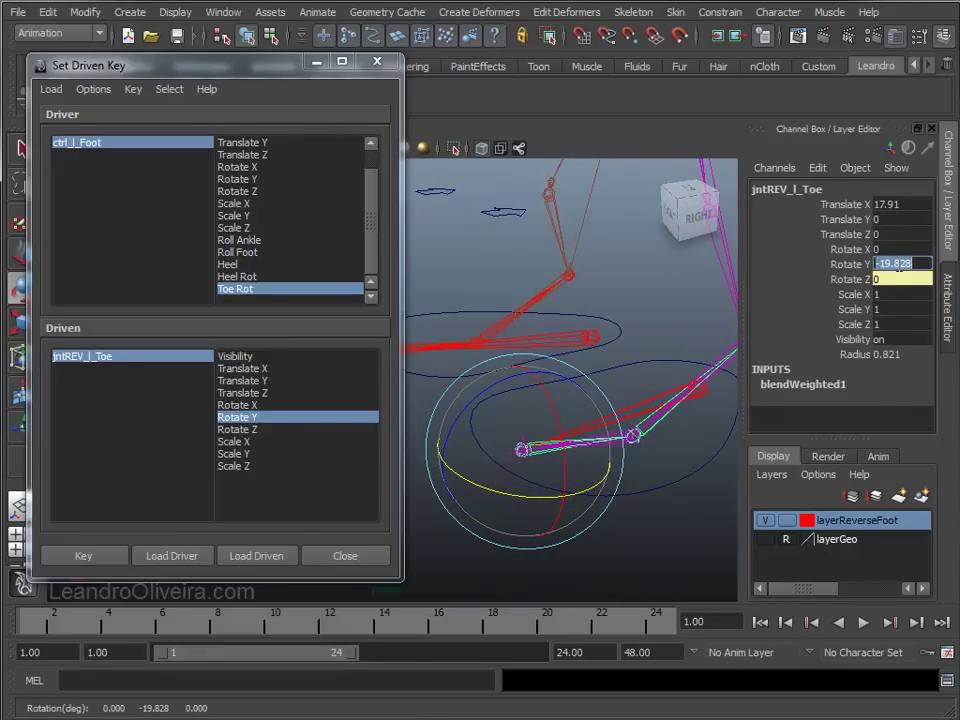
text(-30)
key(Return)
mouse_move(639, 450)
alt+middle_down()
mouse_move(596, 439)
mouse_move(592, 410)
alt+middle_up()
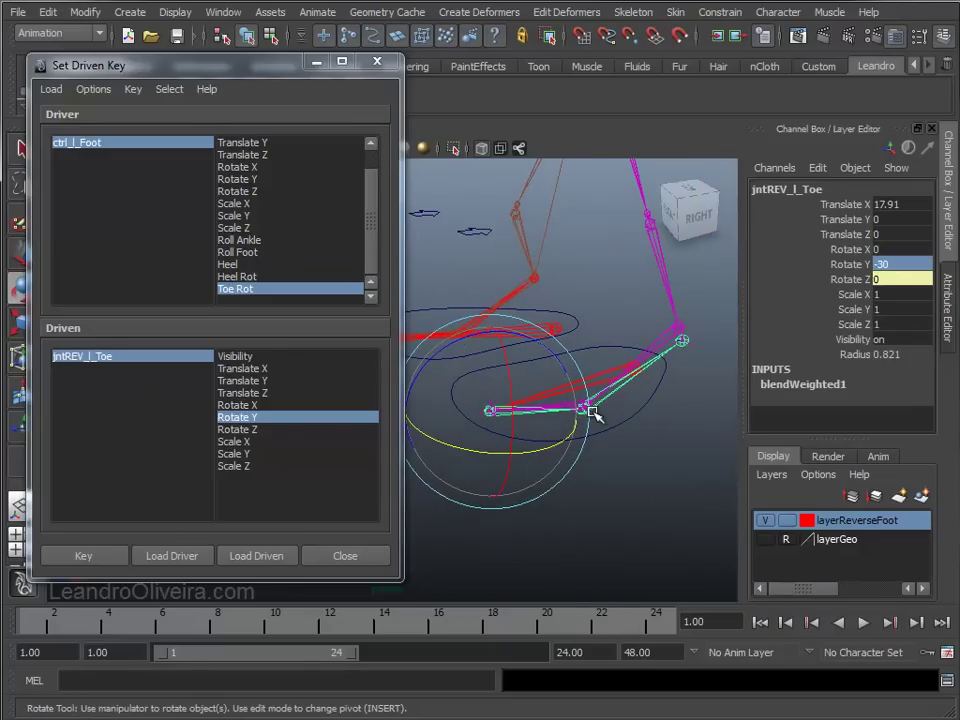
click(889, 264)
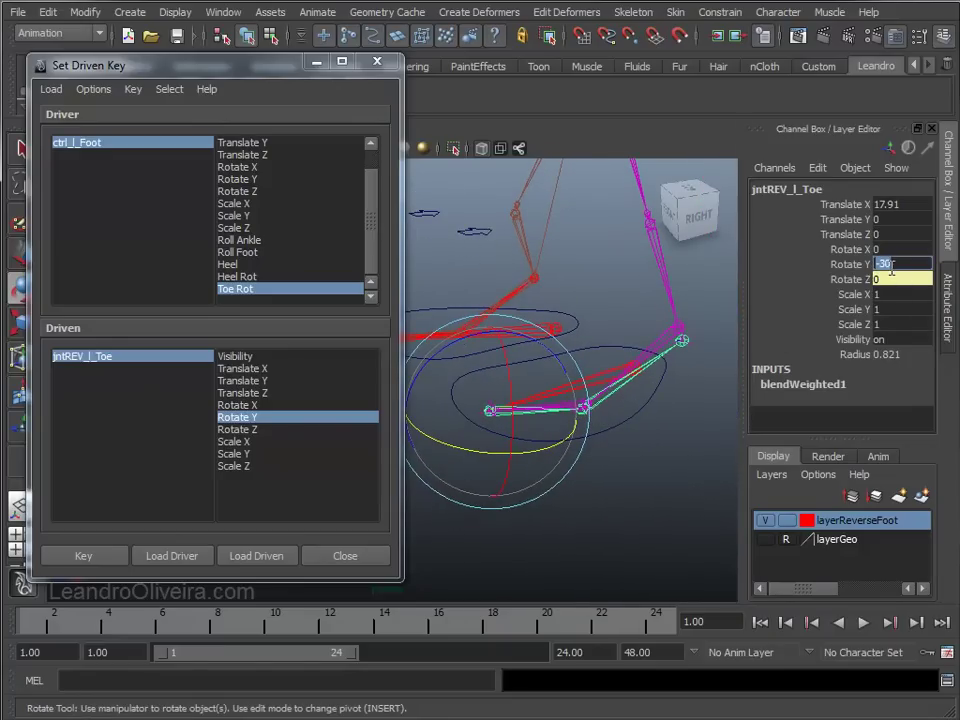
text(30)
key(Return)
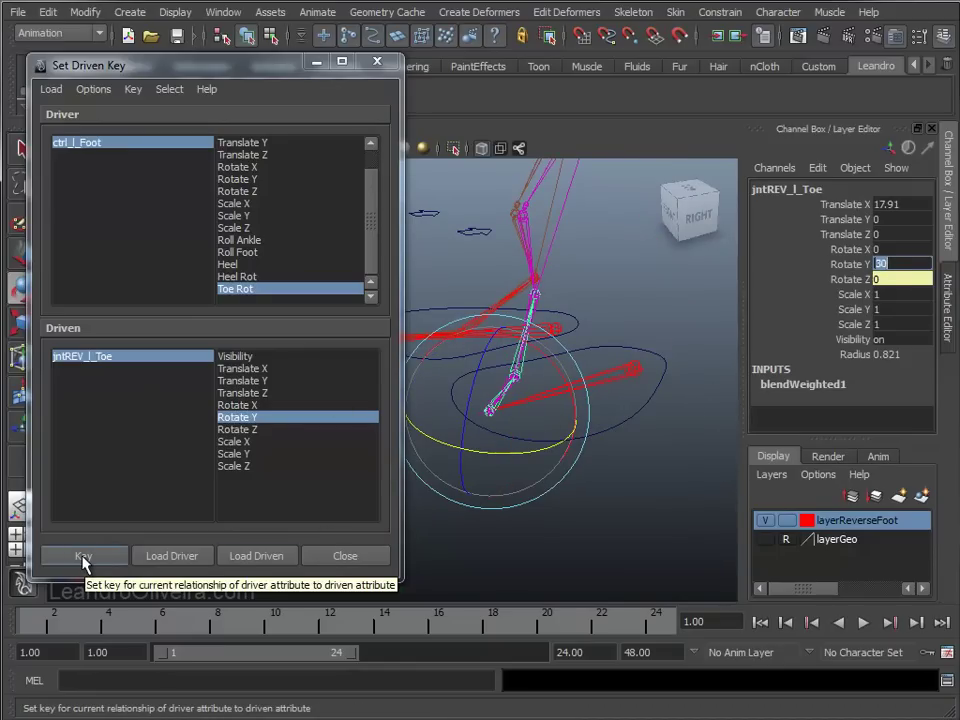
click(83, 556)
Set Toe Rot to -10, turn jntREV_l_Toe to Rotate Y -30, and key it
click(638, 406)
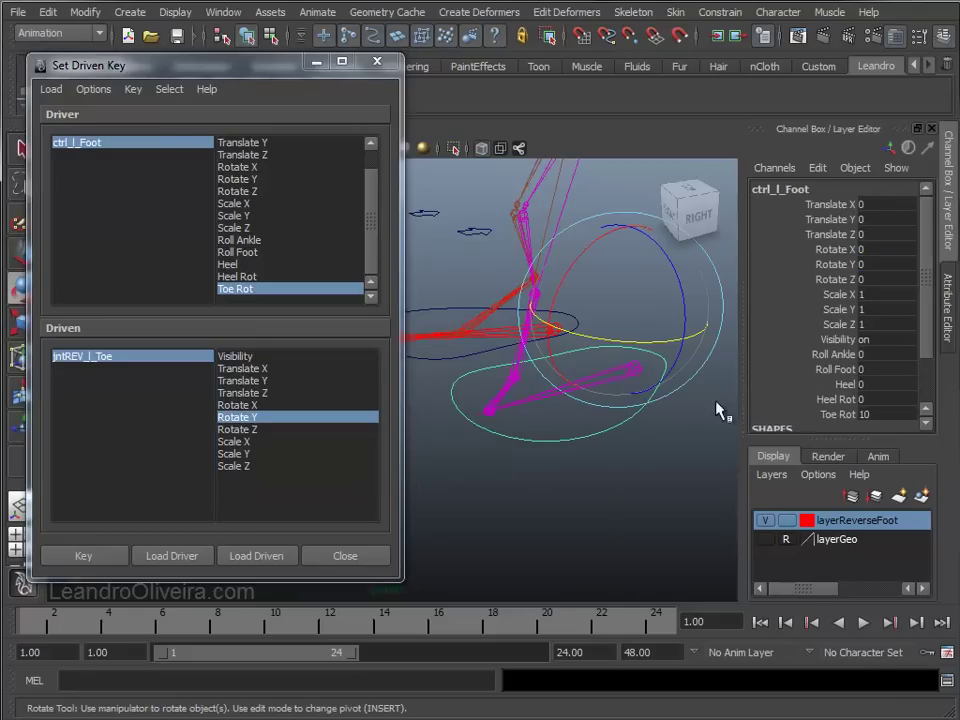
double_click(885, 413)
text(0)
key(Return)
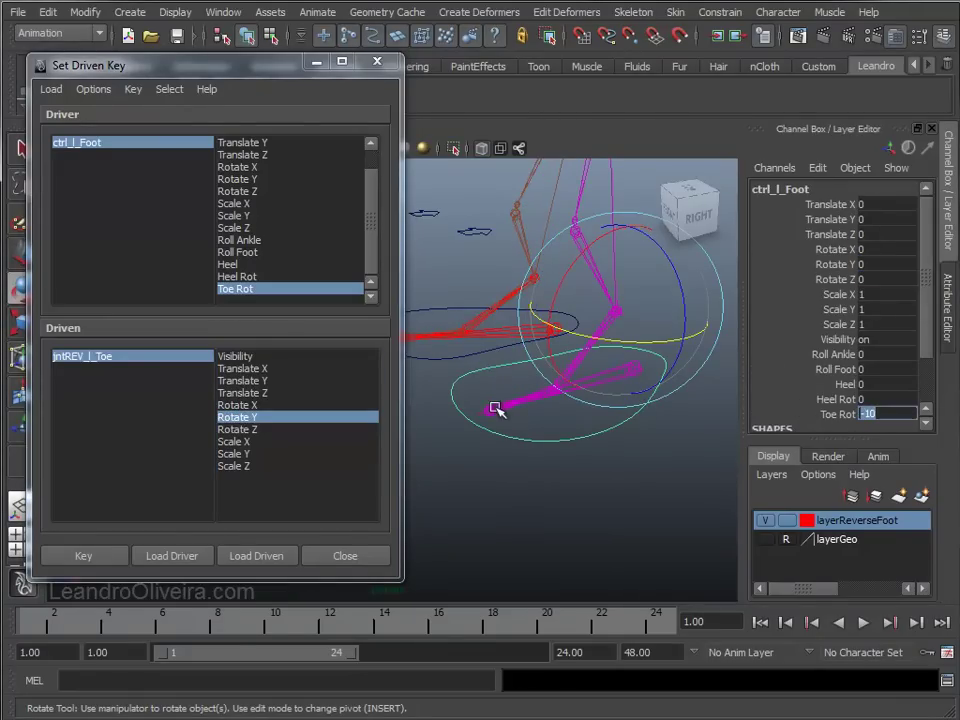
click(491, 407)
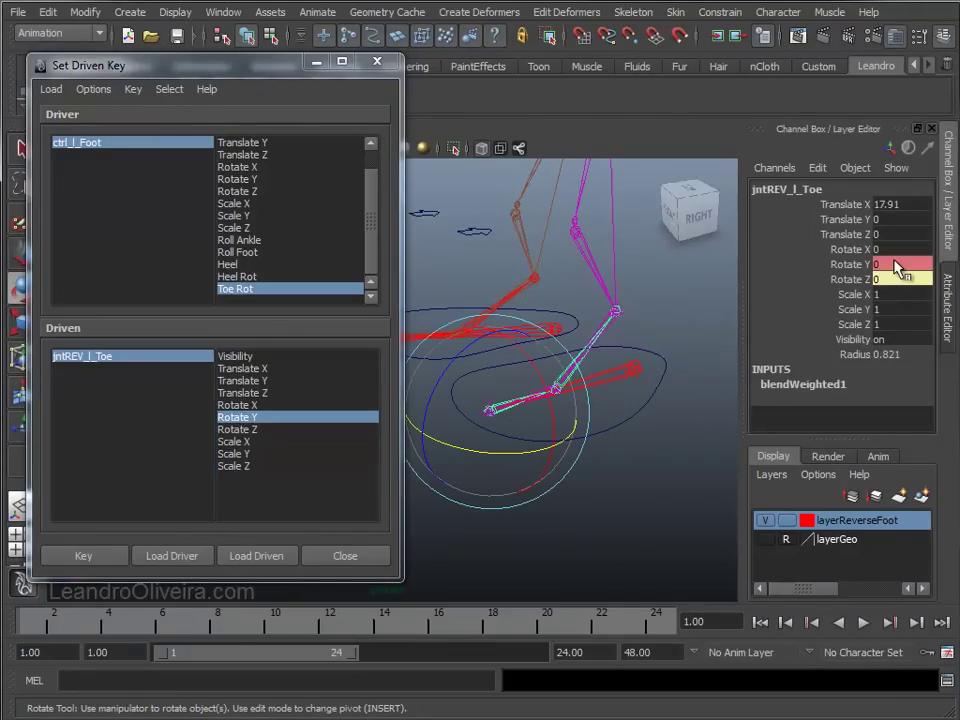
double_click(896, 262)
text(0)
key(Return)
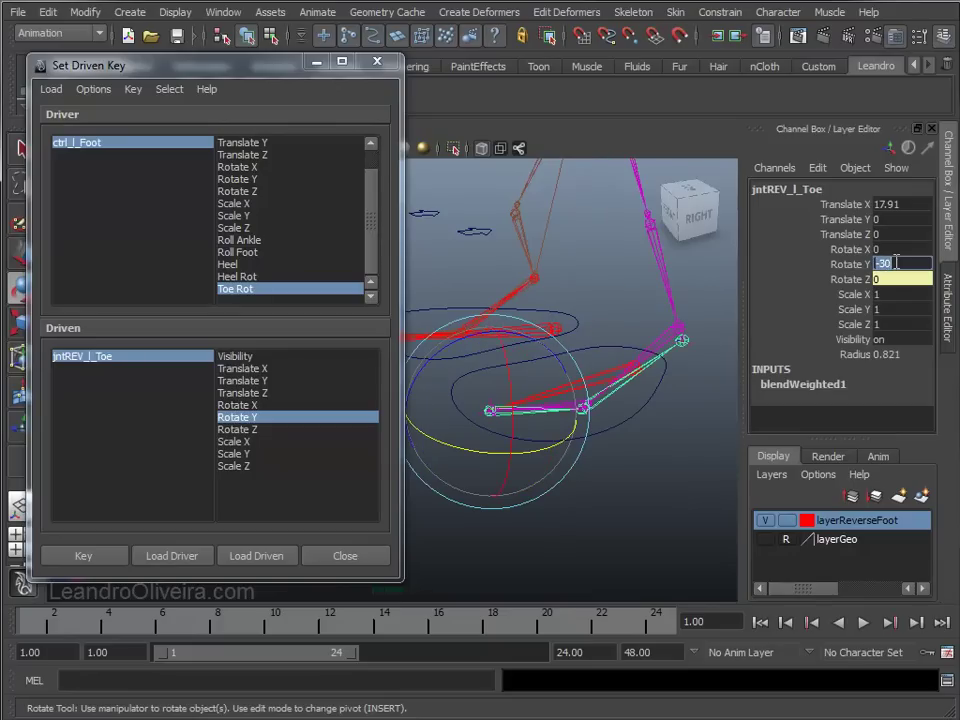
click(101, 557)
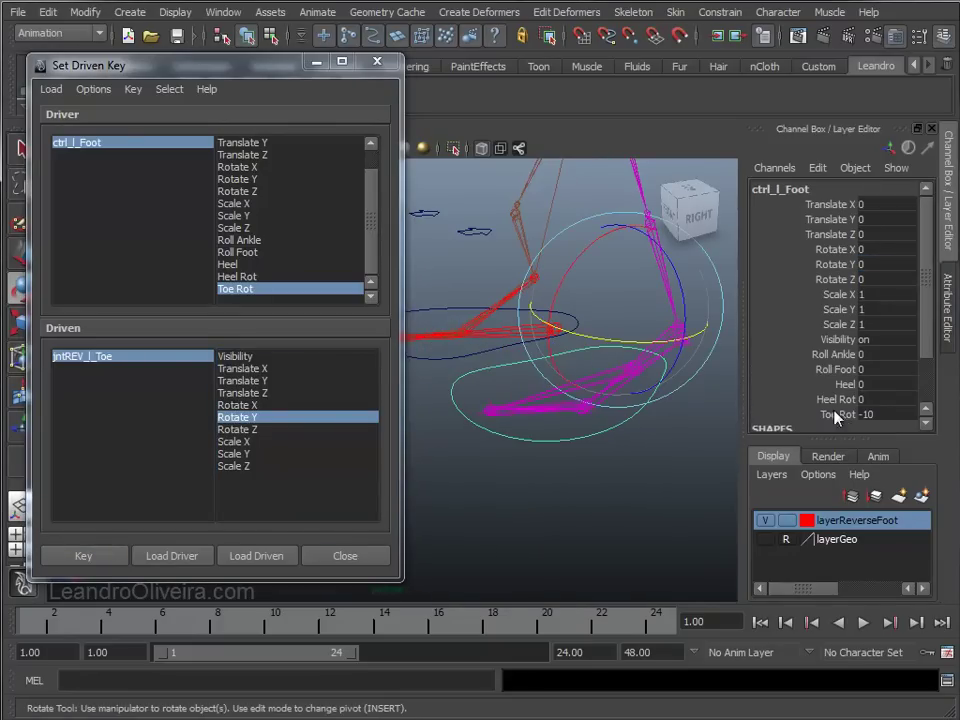
Sweep Toe Rot to test the toe motion, then reset it to 0
click(838, 414)
mouse_move(606, 525)
middle_down()
mouse_move(648, 514)
mouse_move(749, 514)
mouse_move(574, 521)
mouse_move(700, 520)
middle_up()
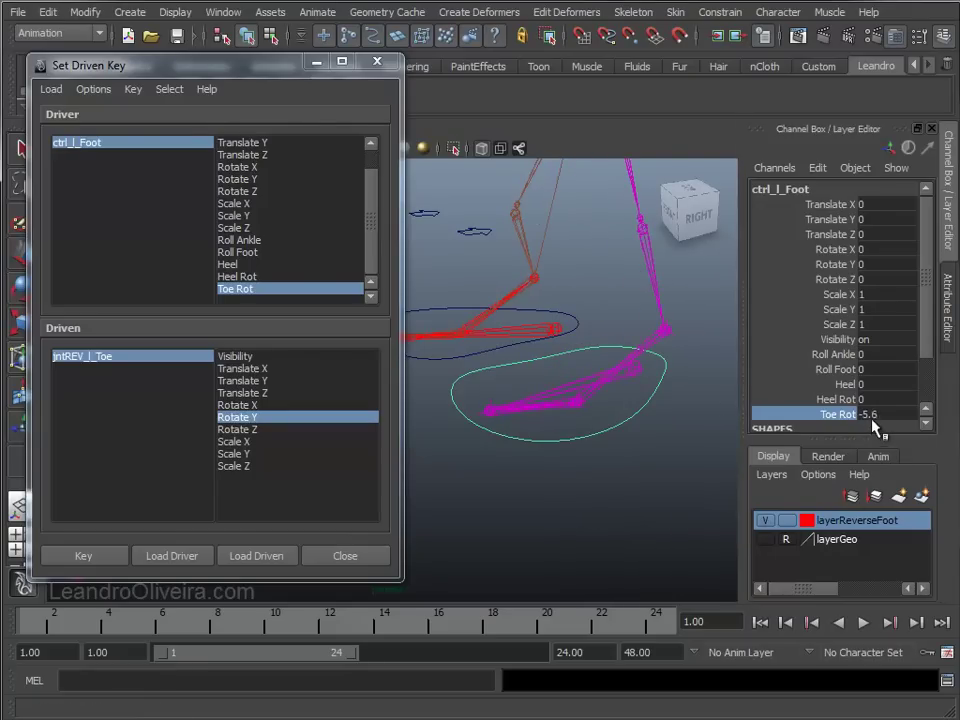
click(870, 414)
text(0)
key(Return)
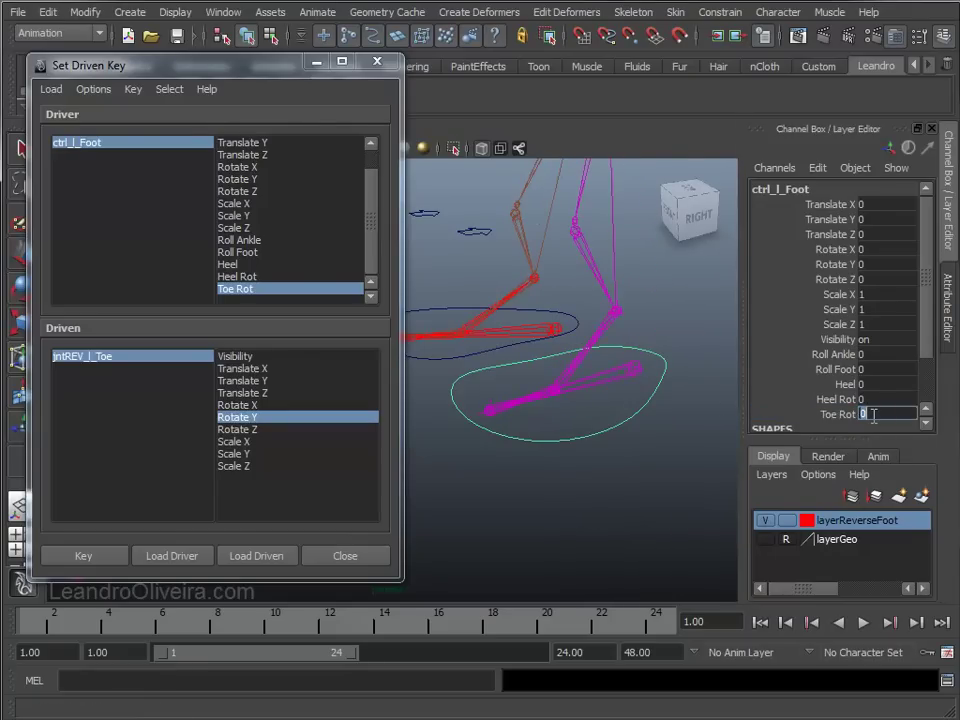
Sweep ctrl_l_Foot's Roll Foot to test the roll and enter 0 for it
click(848, 370)
mouse_move(630, 505)
middle_down()
mouse_move(694, 508)
mouse_move(480, 508)
mouse_move(698, 510)
middle_up()
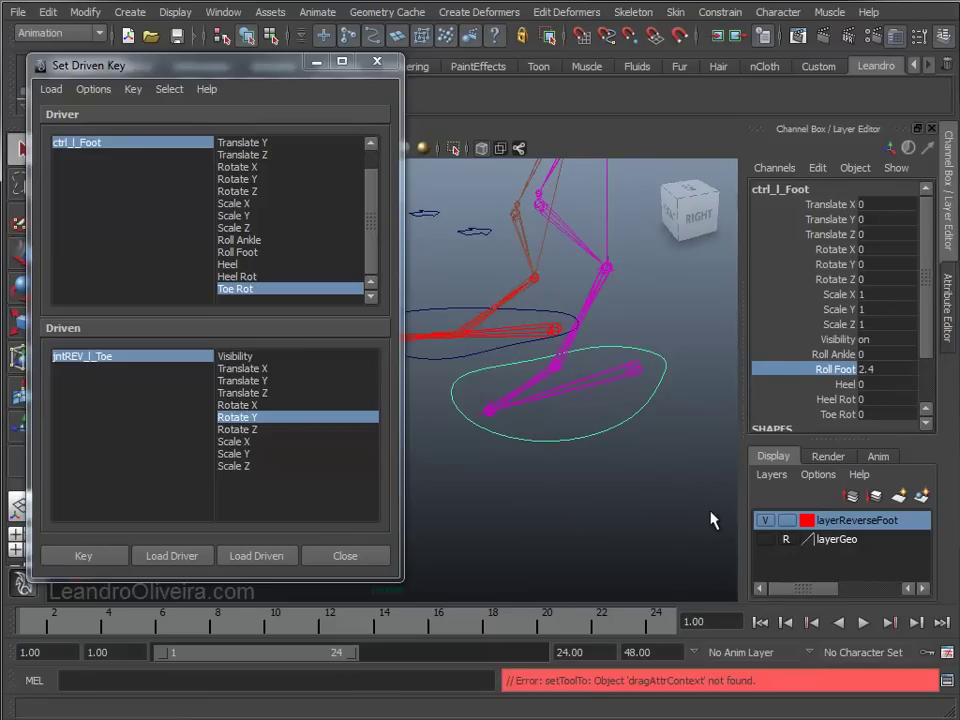
double_click(878, 370)
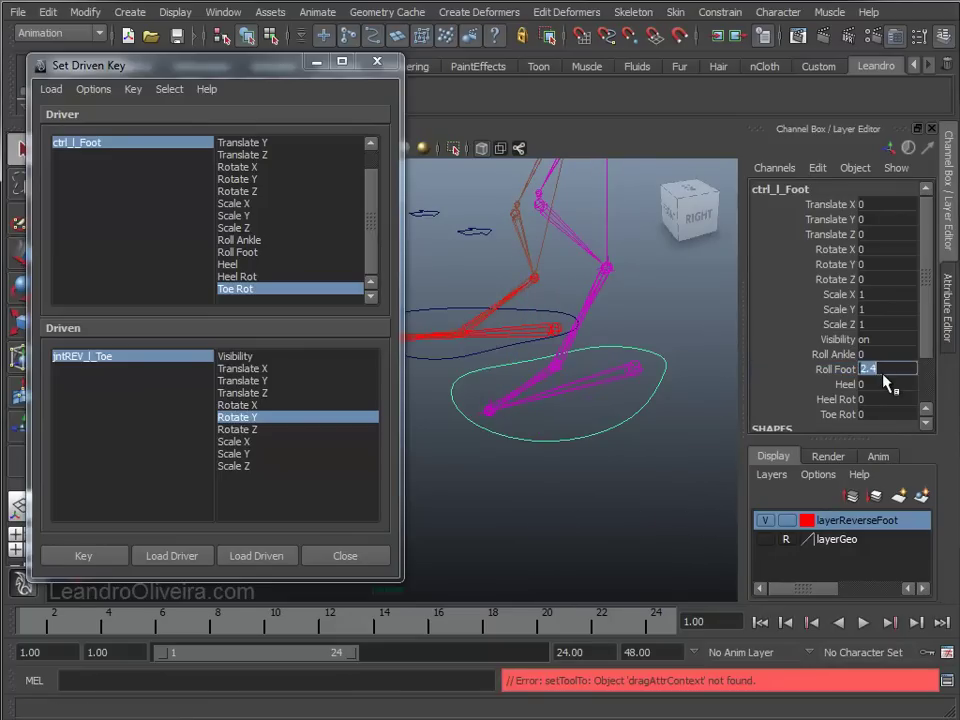
text(0)
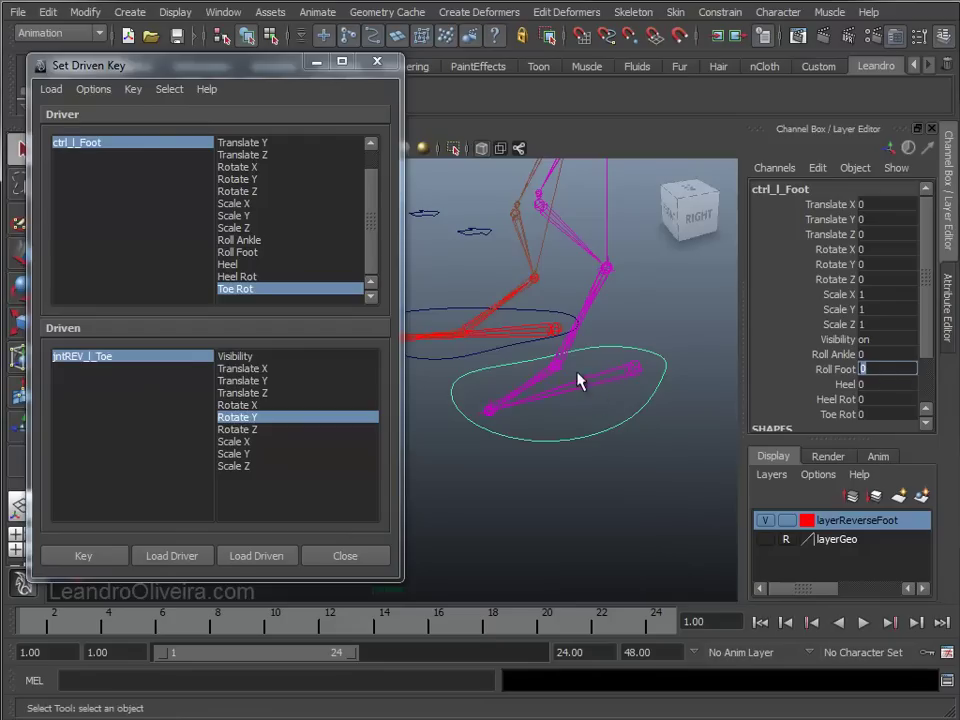
Break the driven connection on jntREV_l_Toe's Rotate Z channel
alt+right_drag(541, 382, 510, 450)
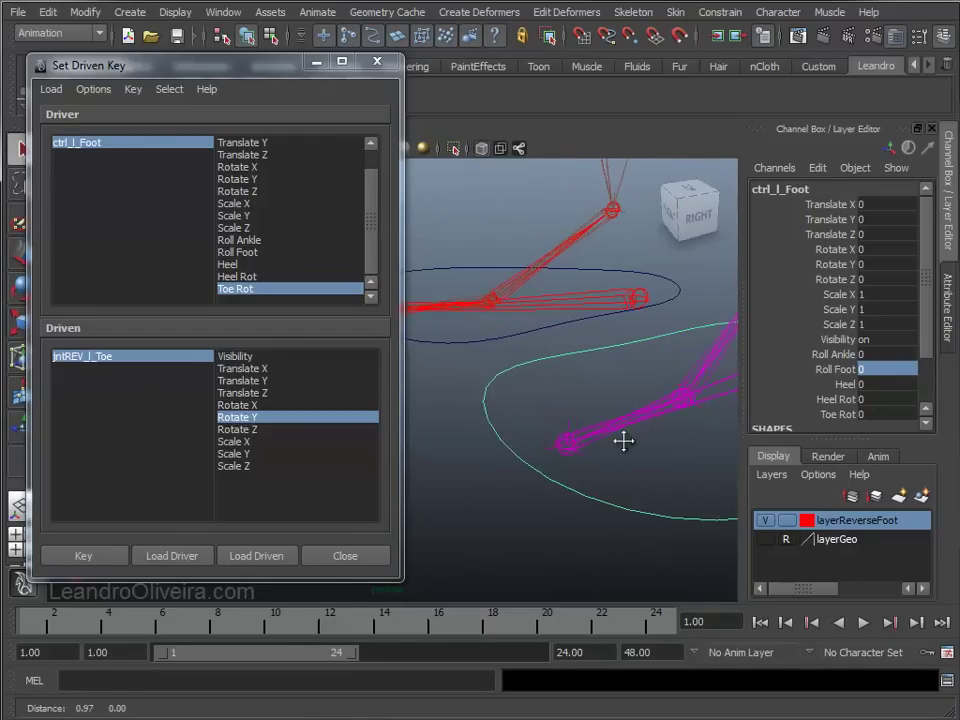
mouse_move(510, 450)
alt+mouse_down()
mouse_move(546, 450)
mouse_move(518, 402)
alt+mouse_up()
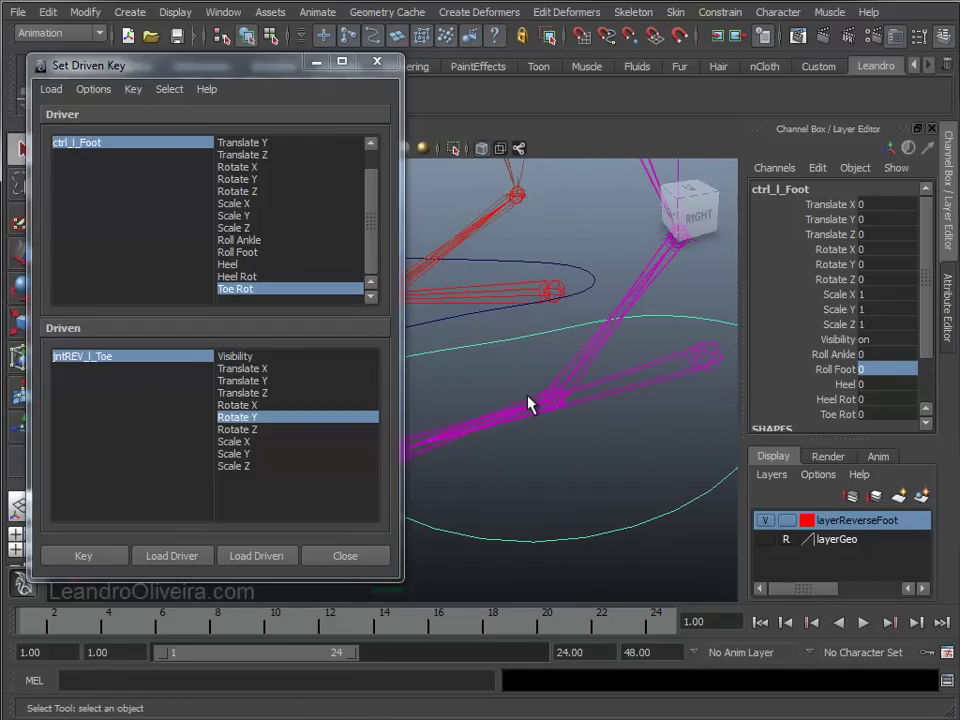
click(530, 405)
alt+drag(703, 422, 748, 394)
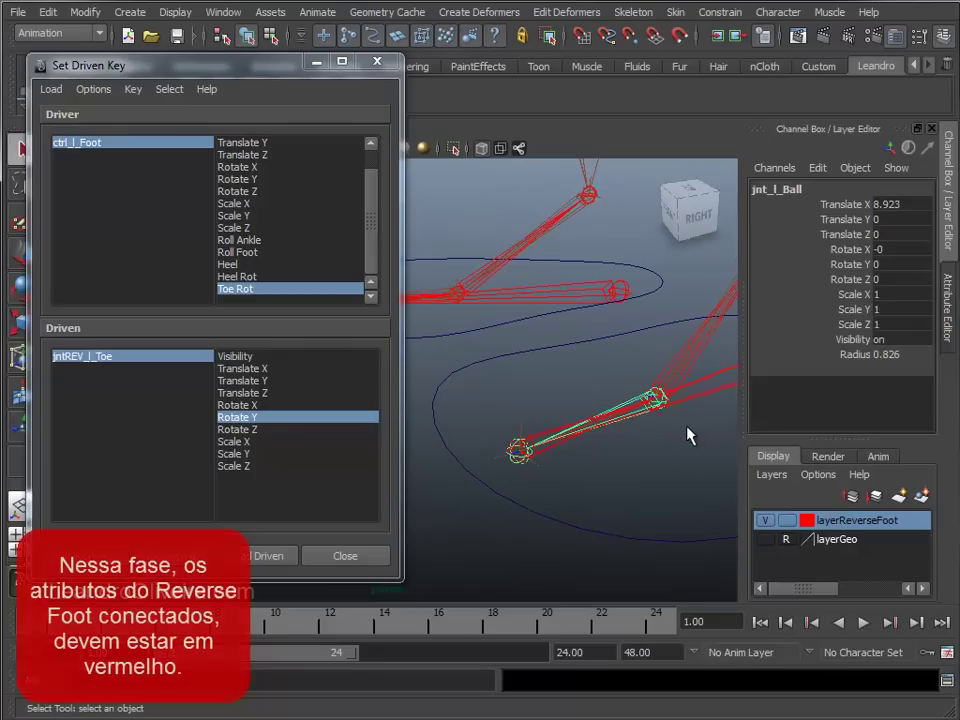
click(545, 441)
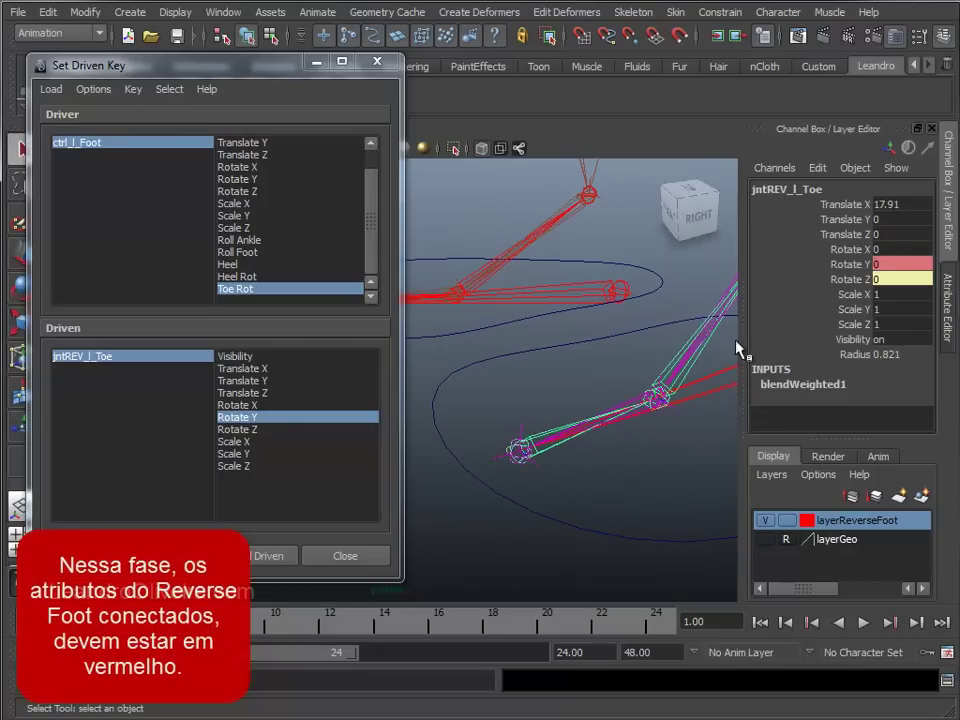
click(850, 280)
right_click(850, 282)
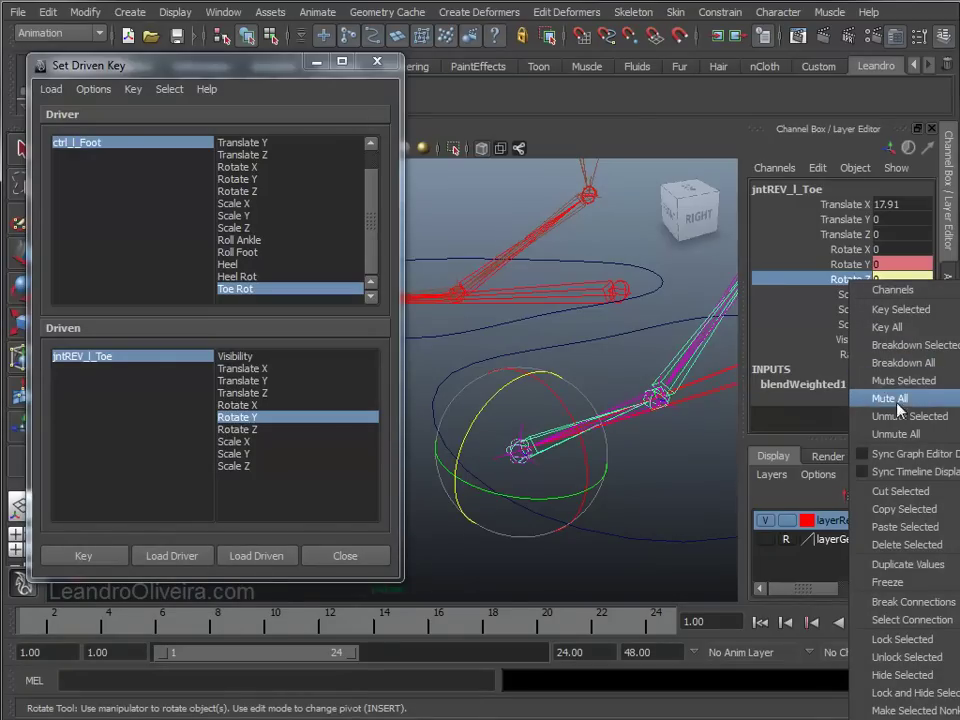
click(908, 602)
Select the foot control ctrl_l_Foot and pick its Roll Foot attribute
alt+right_drag(612, 440, 540, 428)
alt+middle_drag(540, 428, 572, 430)
drag(570, 424, 603, 472)
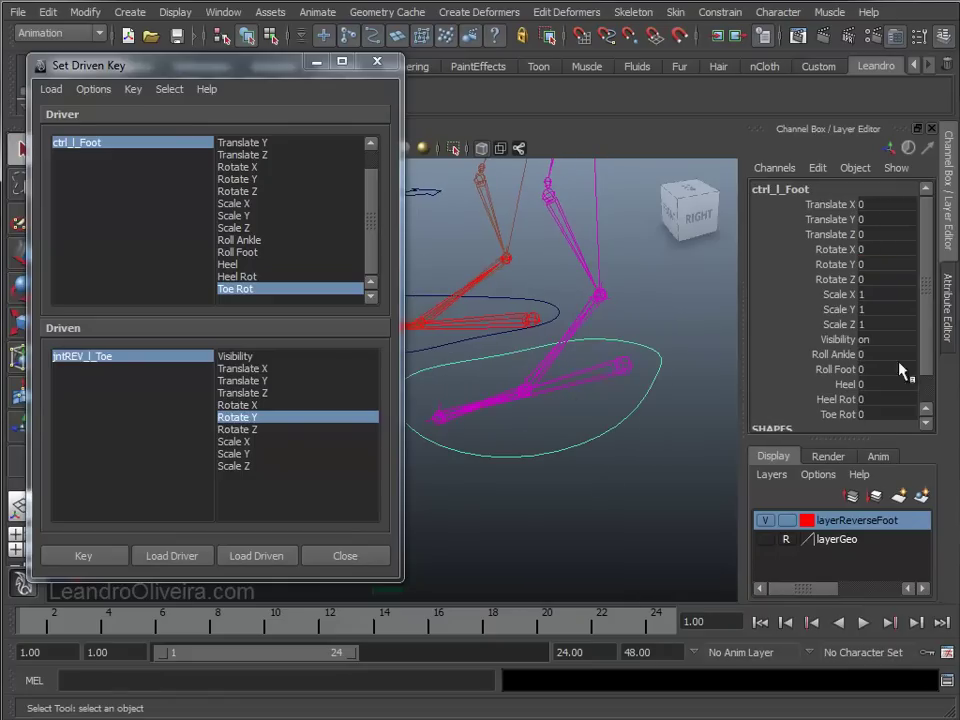
scroll(889, 365, down, 1)
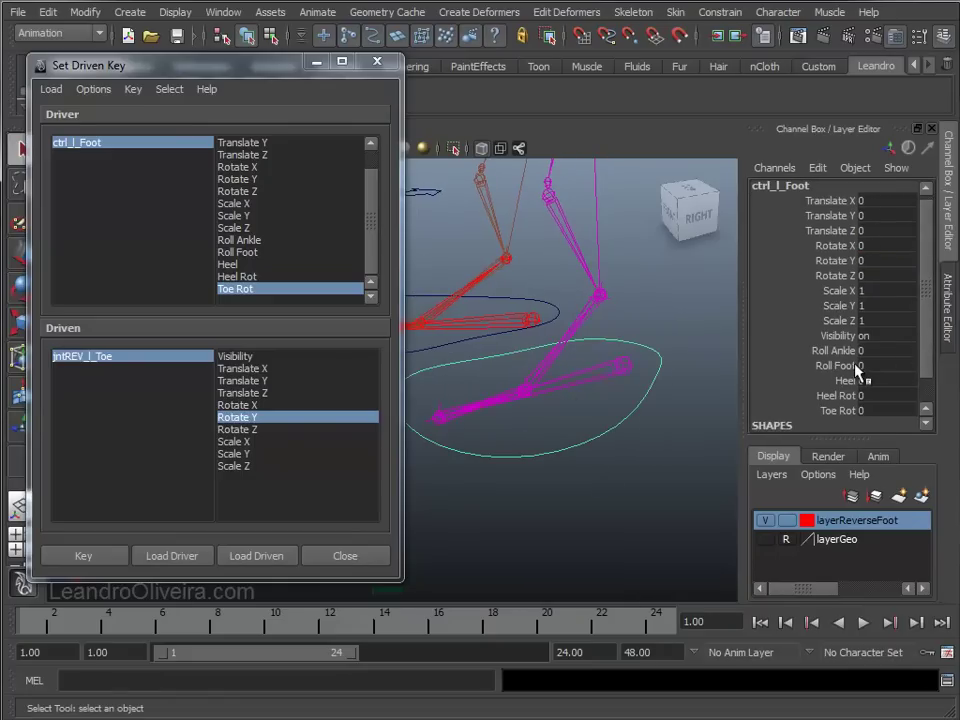
click(853, 366)
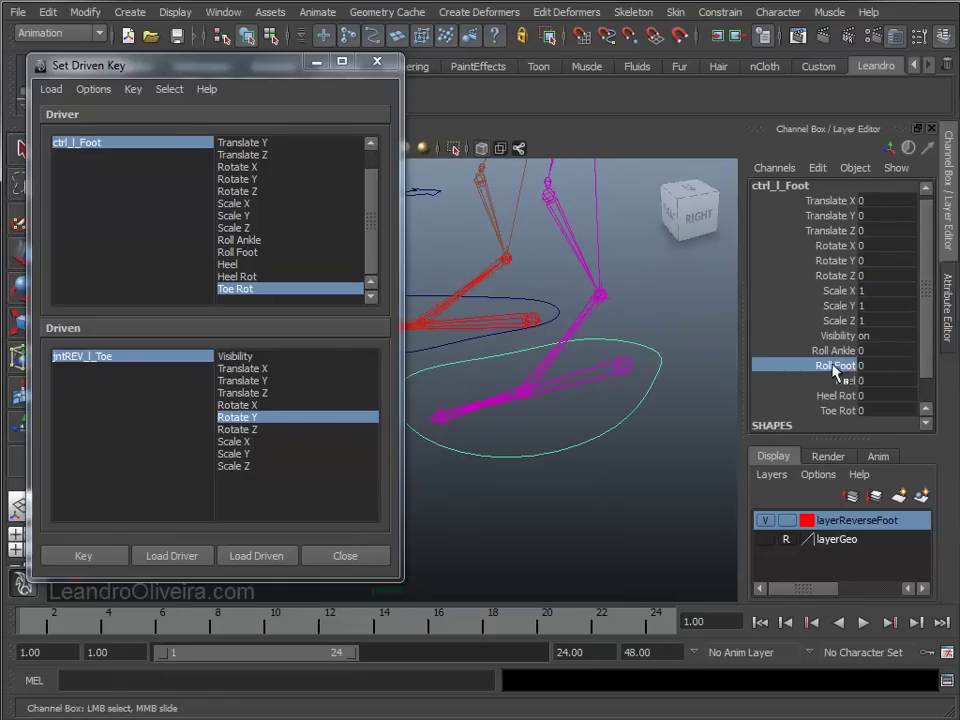
Load Roll Foot as driver and the reverse toe's Rotate Z as driven, then key the 0/0 rest pose
click(236, 252)
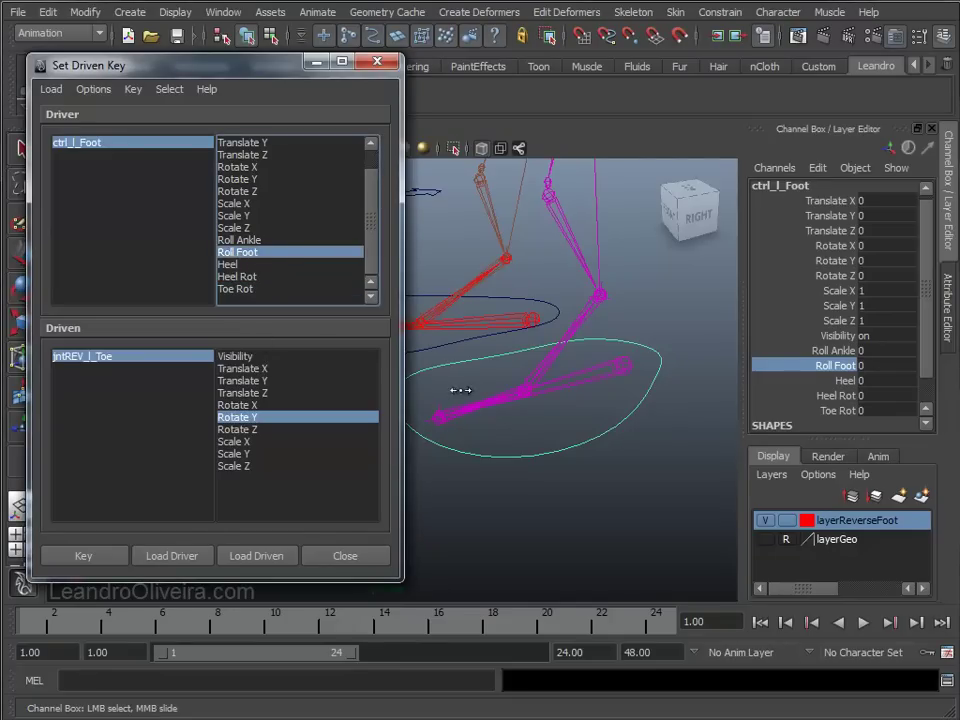
alt+right_drag(460, 390, 553, 493)
click(546, 464)
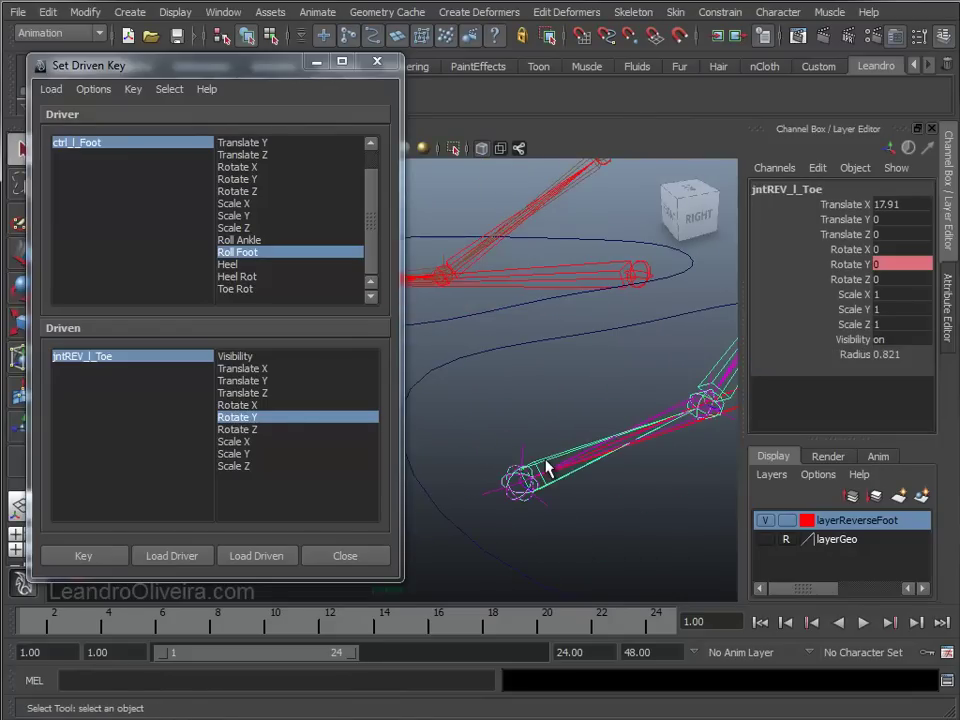
key(e)
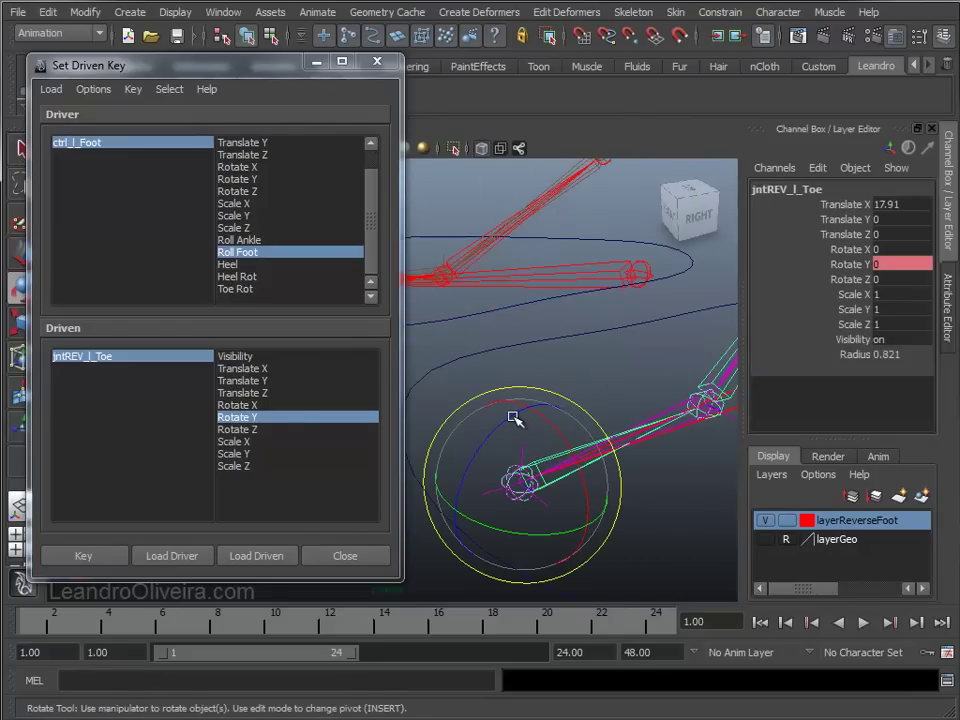
drag(513, 417, 494, 423)
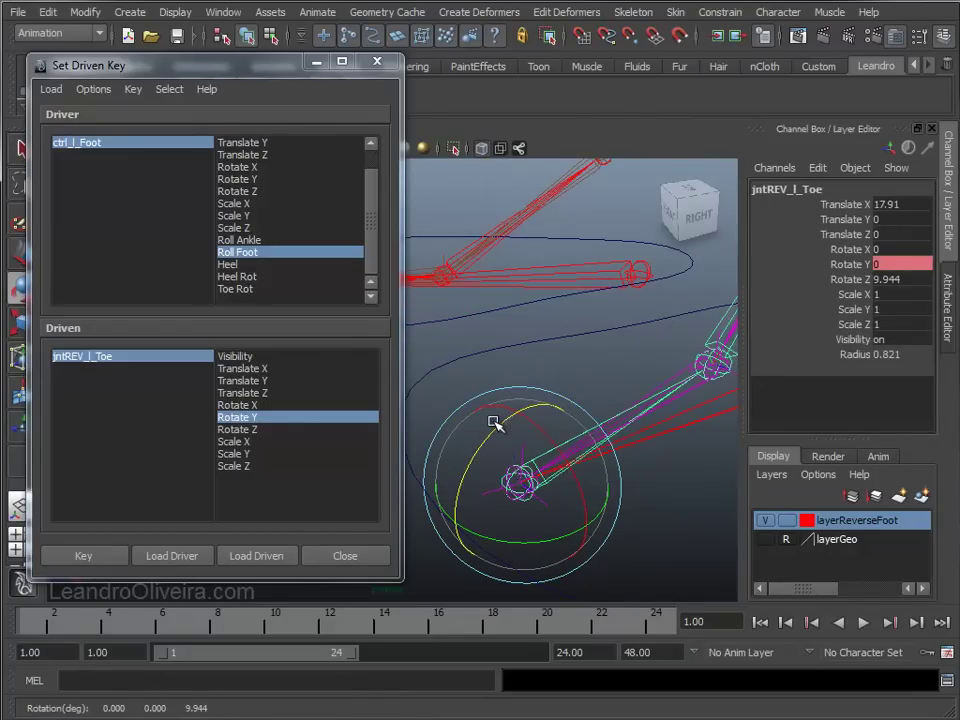
key(ctrl+z)
mouse_move(567, 429)
alt+right_down()
mouse_move(589, 386)
mouse_move(606, 386)
mouse_move(546, 375)
alt+right_up()
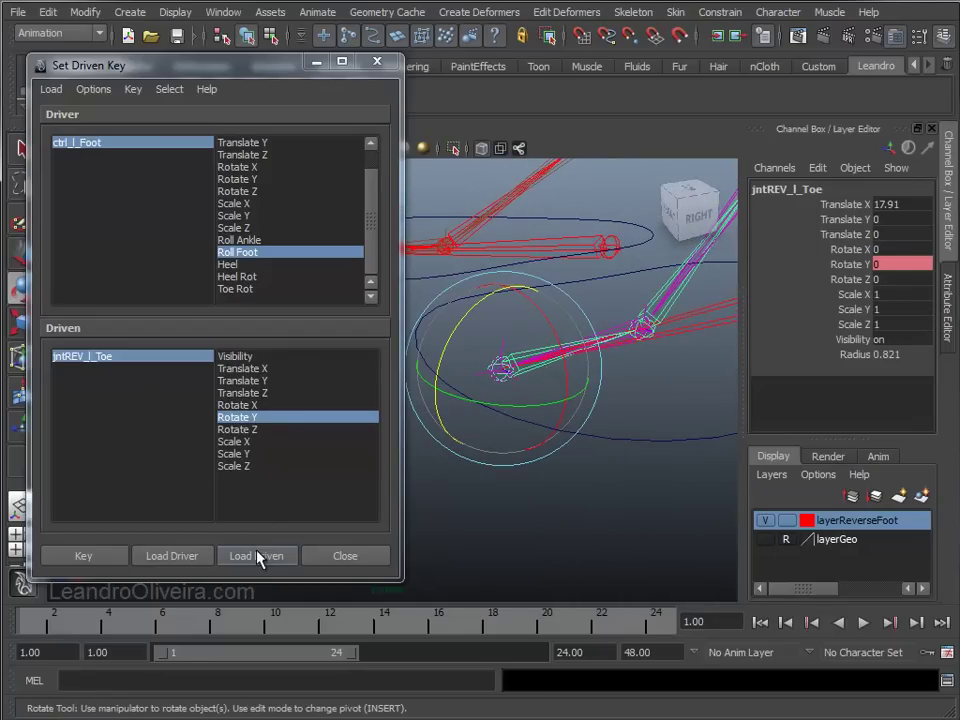
click(244, 430)
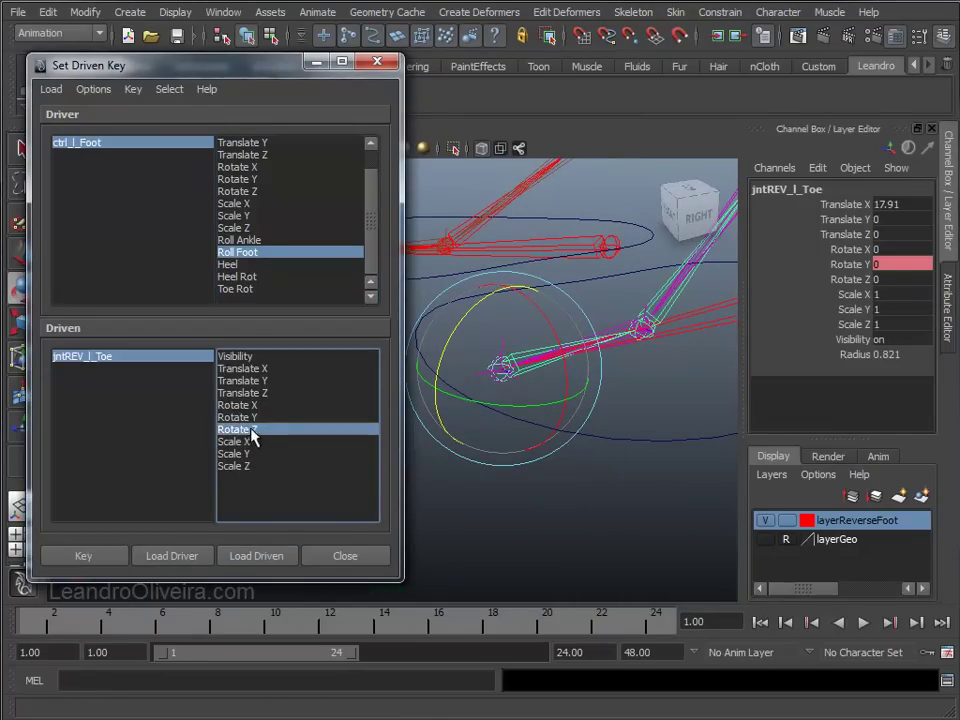
click(92, 556)
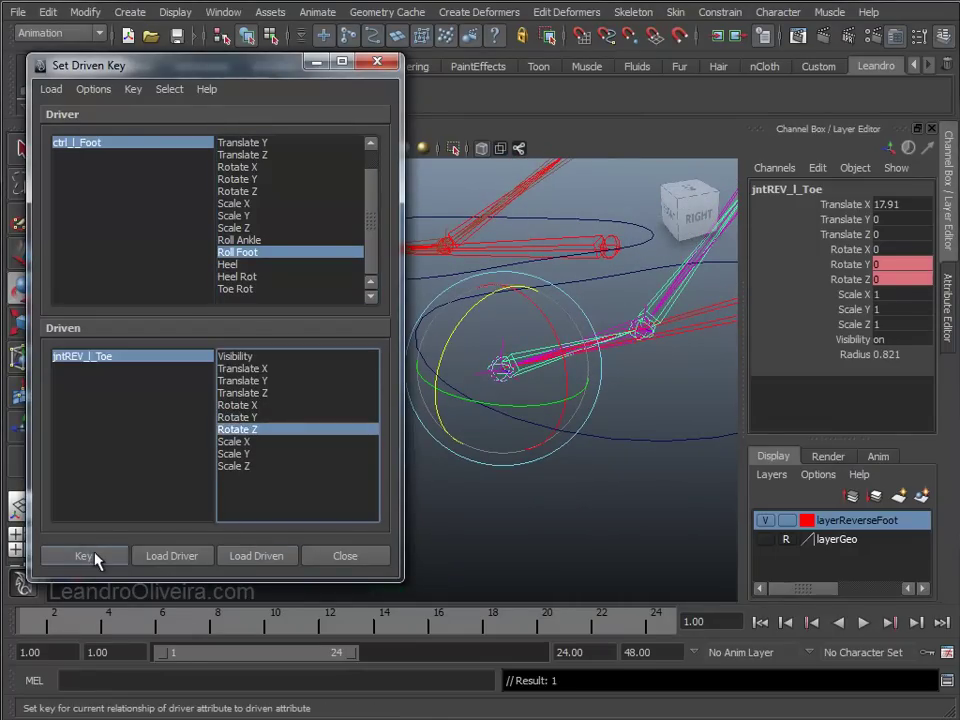
Set Roll Foot to 10, rotate the toe to Rotate Z 70, and key it
click(665, 440)
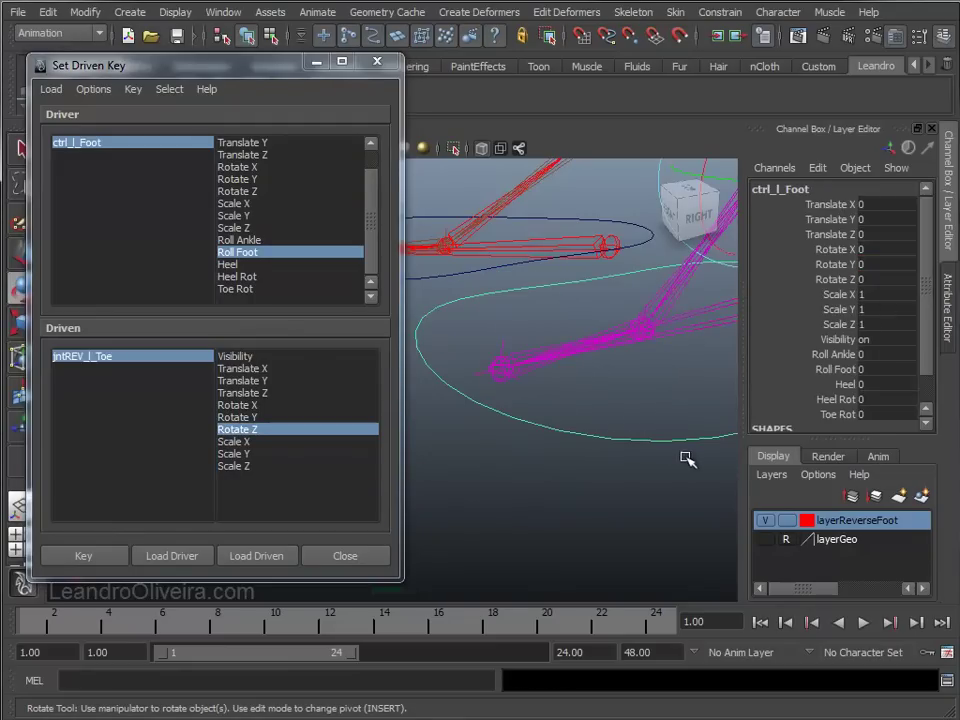
scroll(922, 348, down, 2)
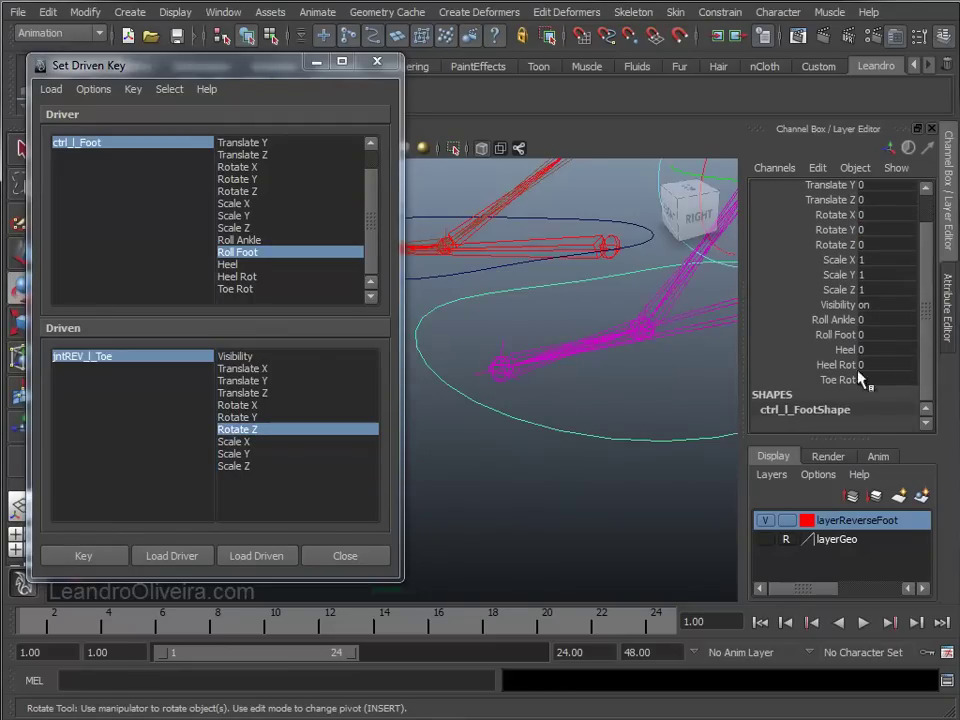
text(1)
key(Return)
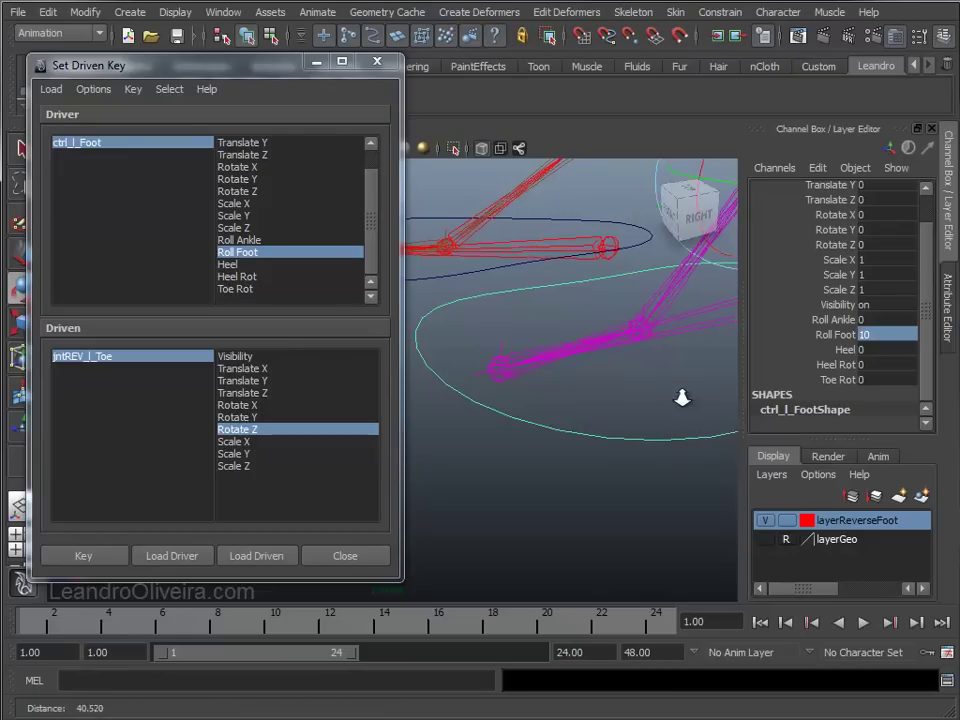
alt+right_drag(620, 392, 620, 360)
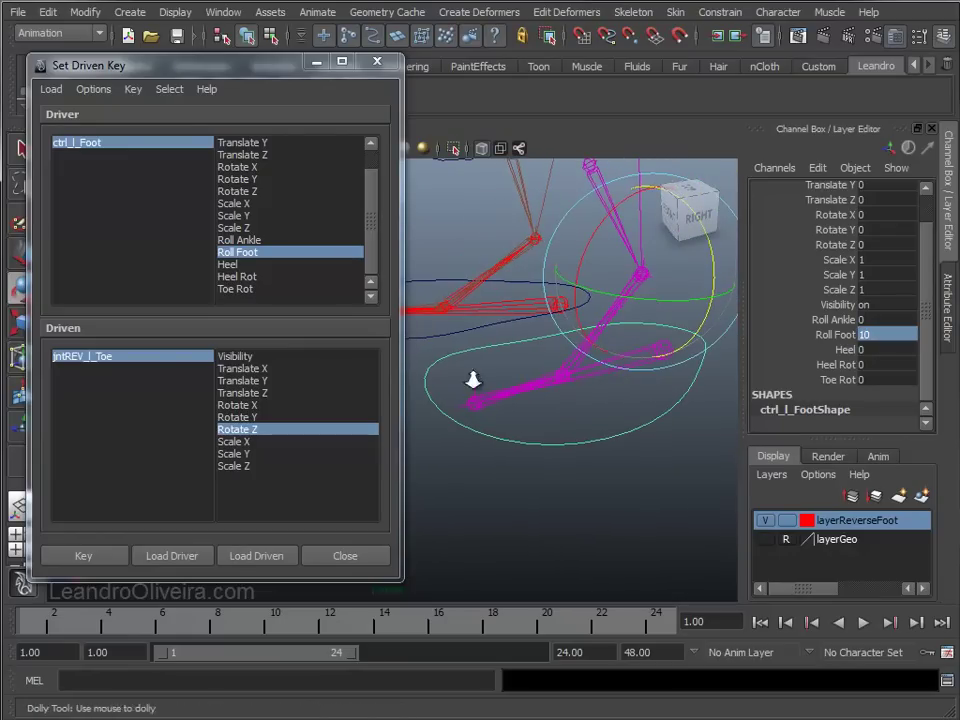
alt+right_drag(495, 397, 516, 461)
click(556, 415)
alt+right_drag(570, 441, 486, 366)
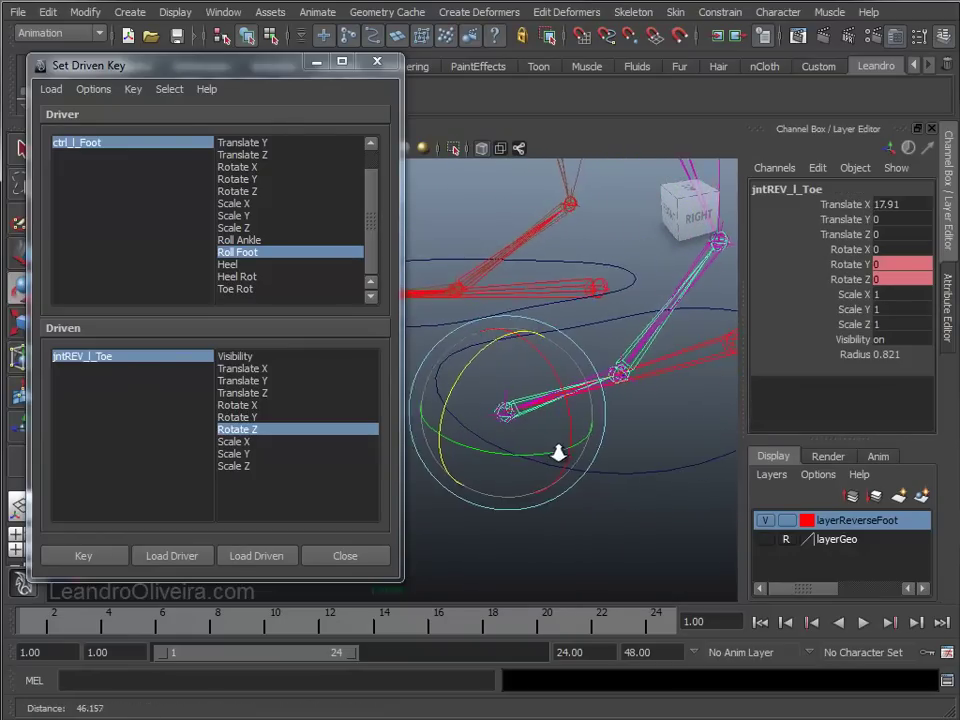
mouse_move(472, 349)
mouse_down()
mouse_move(441, 396)
mouse_move(432, 458)
mouse_up()
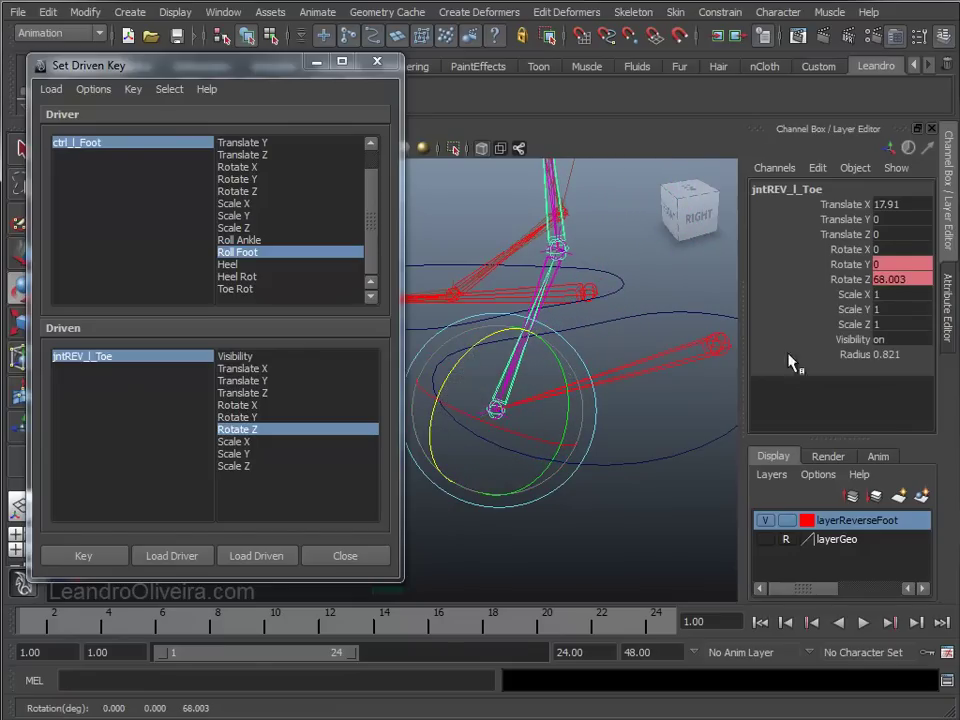
text(0)
key(Return)
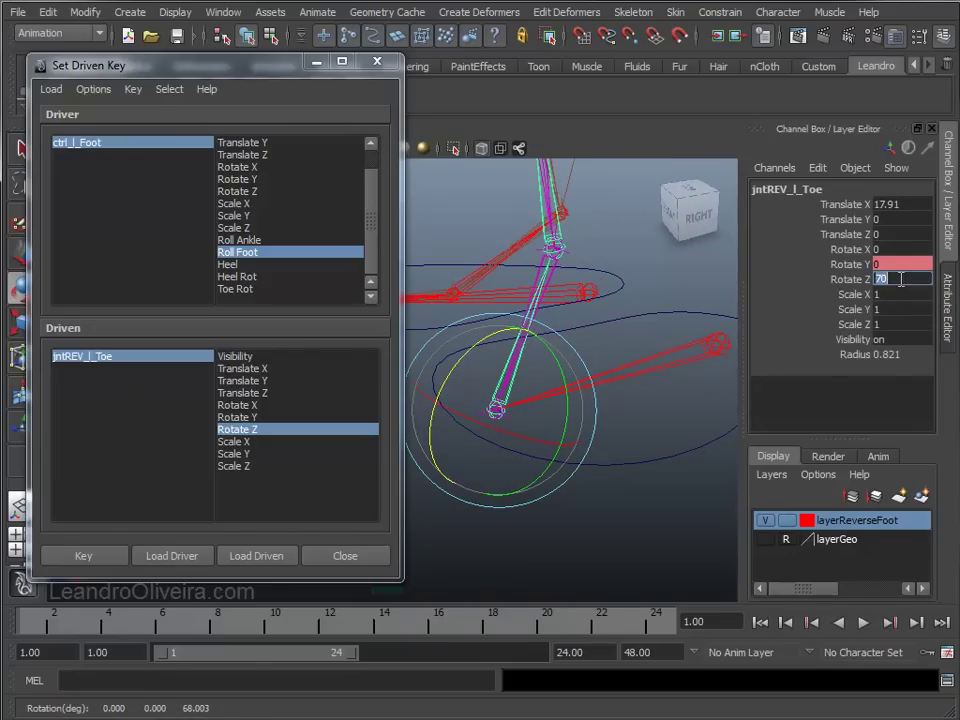
click(110, 550)
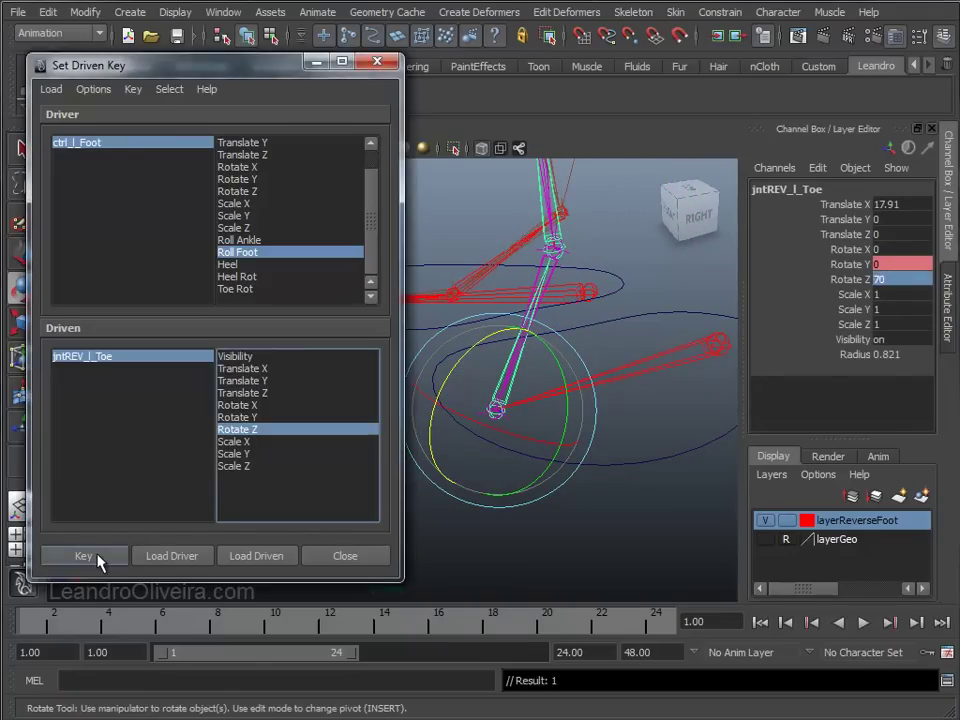
Set Roll Foot to -10, rotate the toe to Rotate Z -30, and key it
click(616, 466)
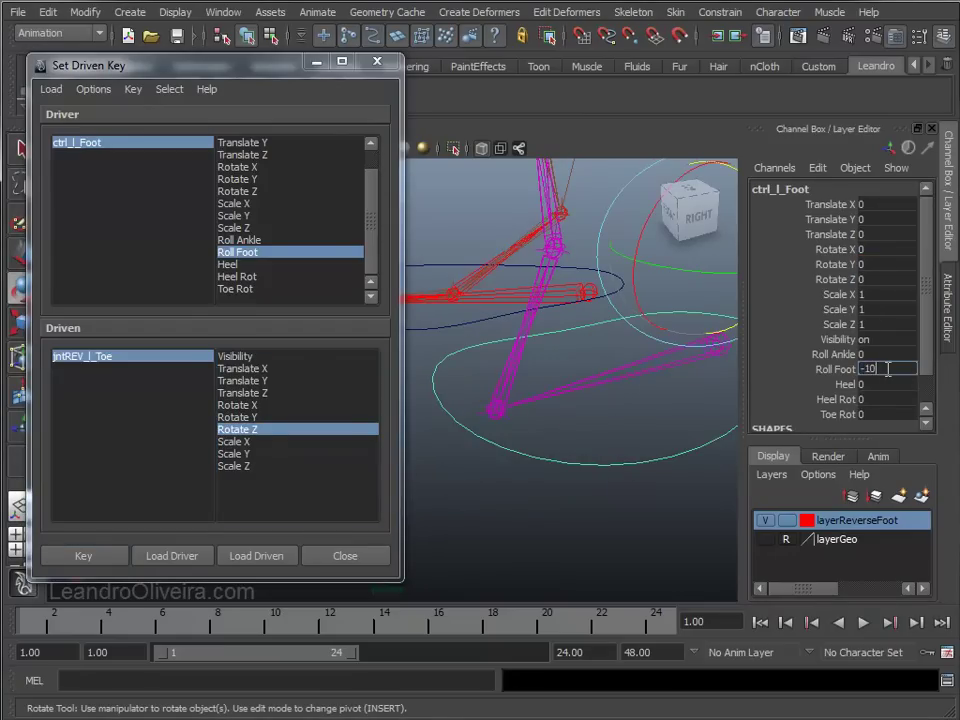
key(Return)
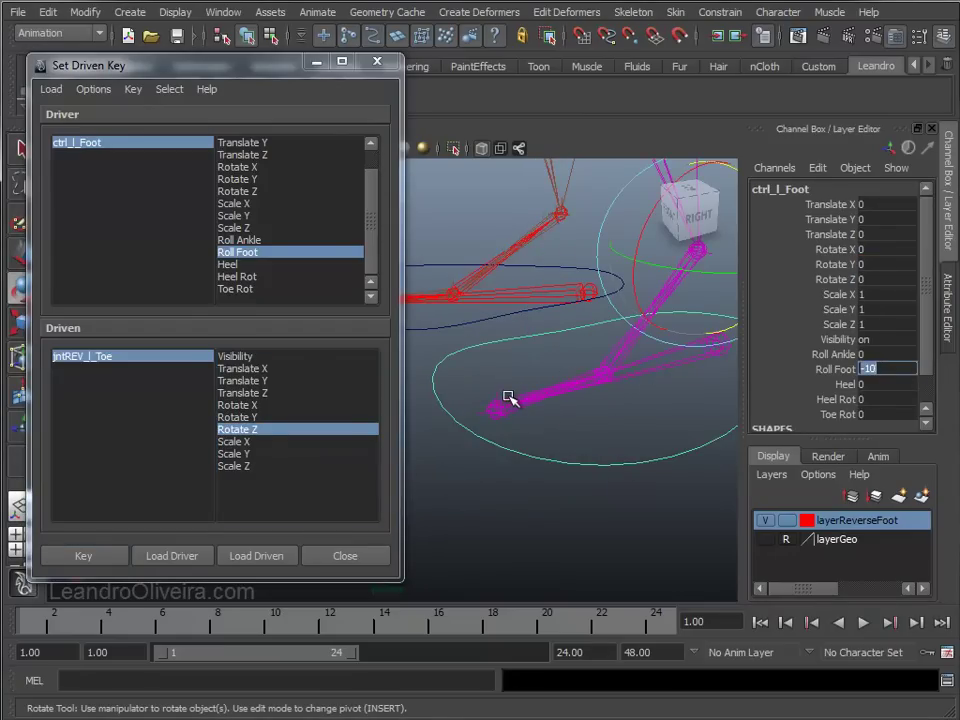
click(508, 398)
drag(471, 372, 505, 343)
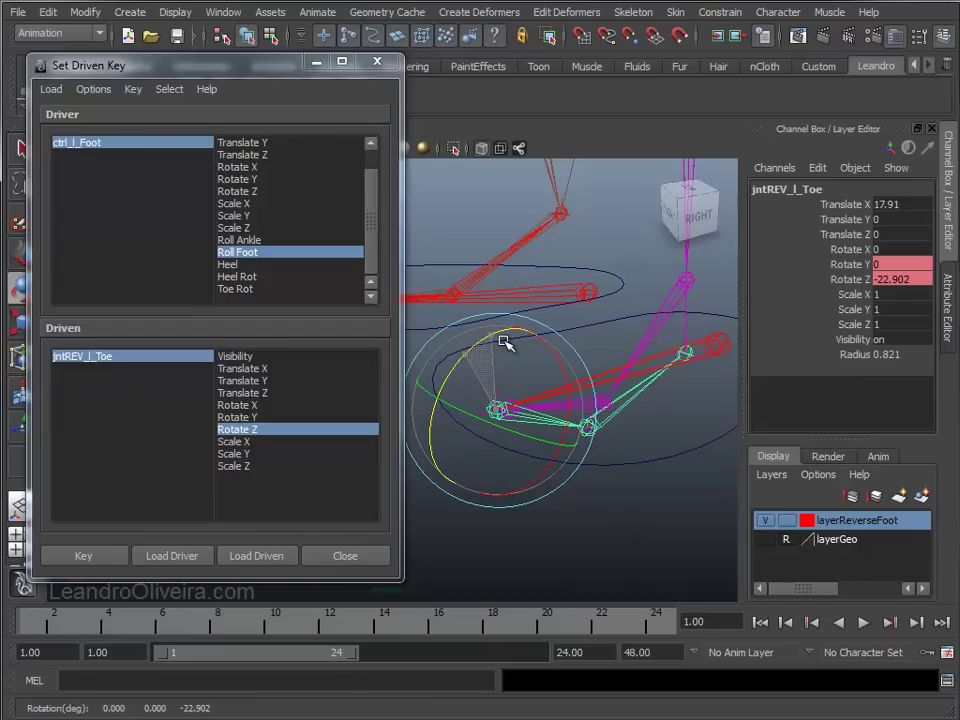
double_click(884, 280)
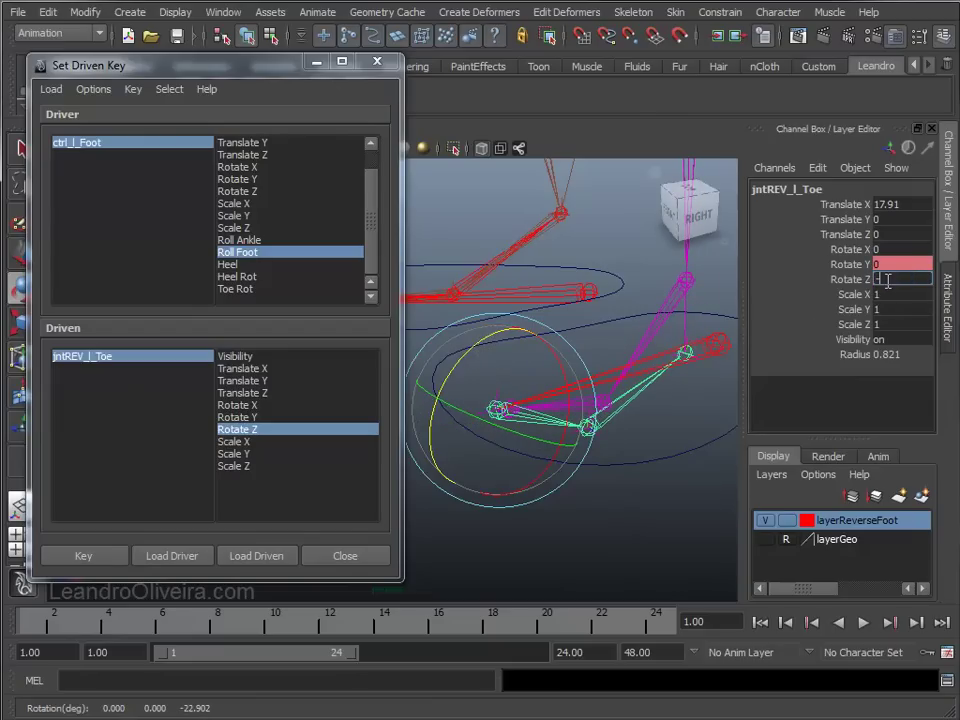
text(30)
key(Return)
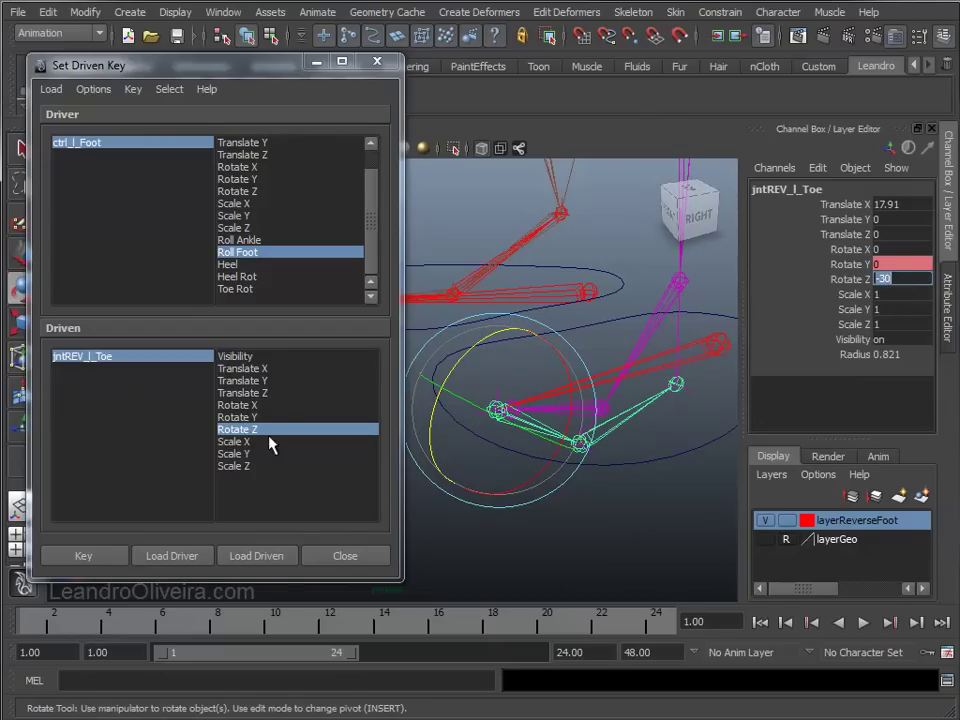
click(64, 561)
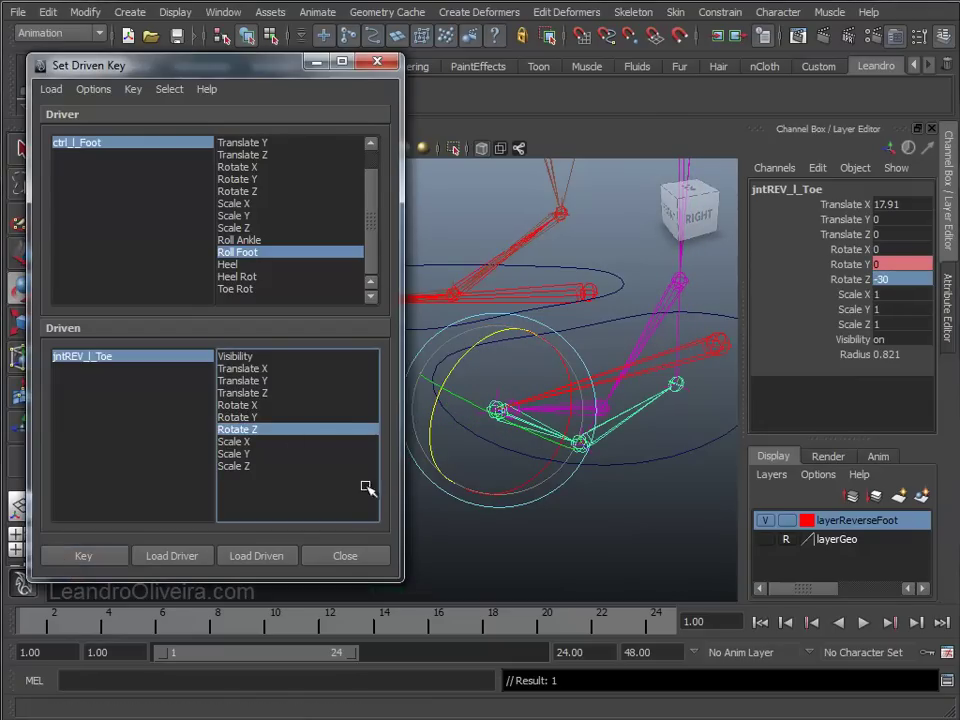
Scrub Roll Foot to test the toe roll, reset it to 0, and close Set Driven Key
click(622, 452)
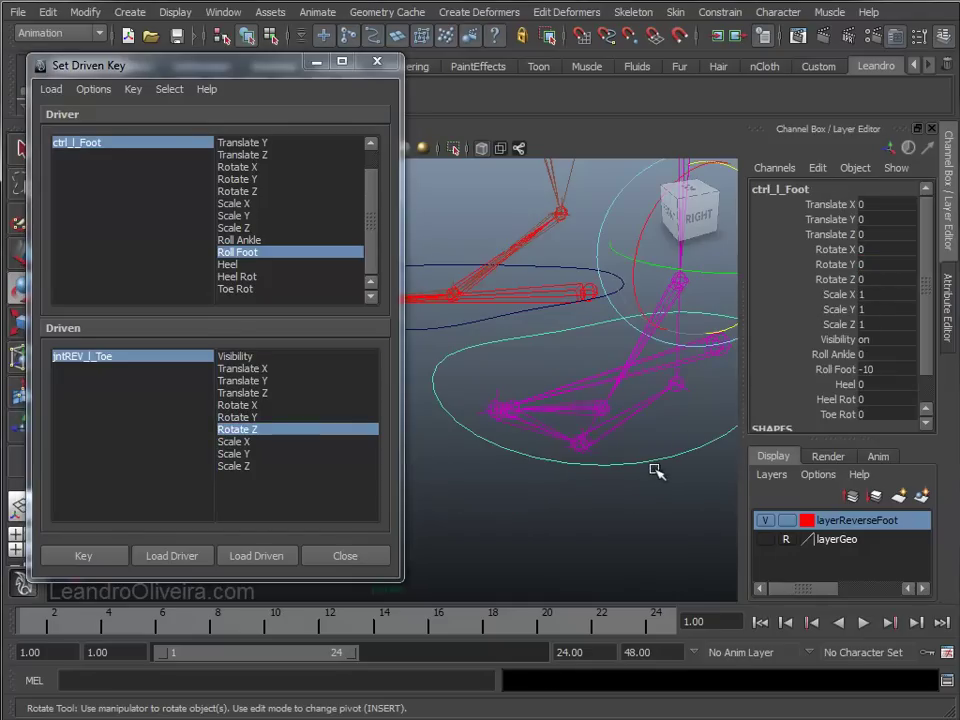
click(835, 369)
middle_drag(594, 446, 729, 446)
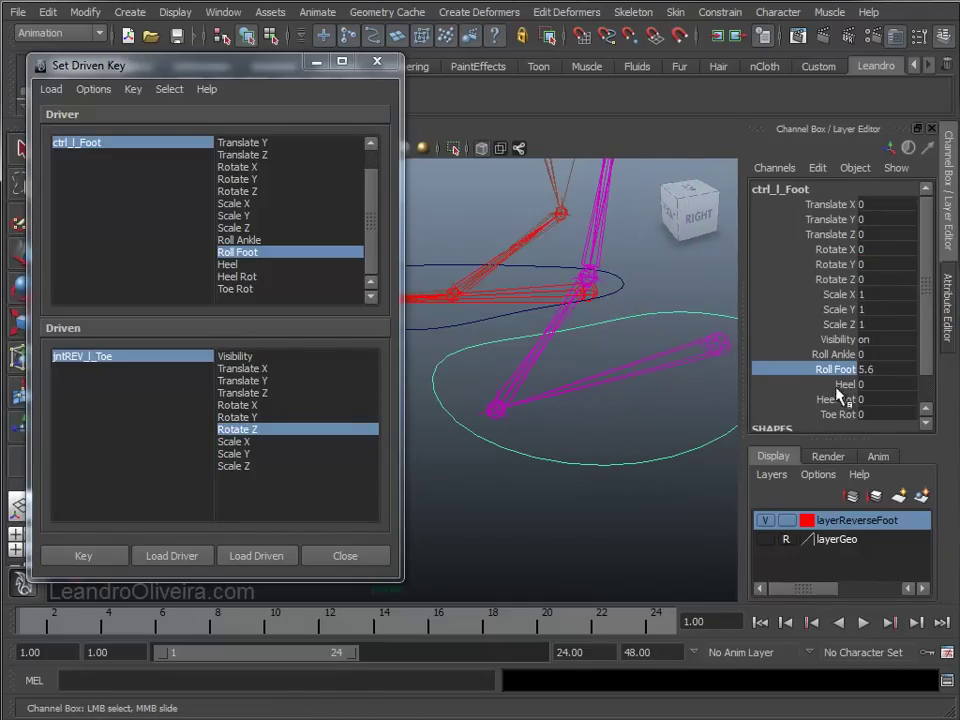
click(872, 368)
key(Return)
mouse_move(671, 452)
alt+right_down()
mouse_move(593, 397)
mouse_move(441, 510)
alt+right_up()
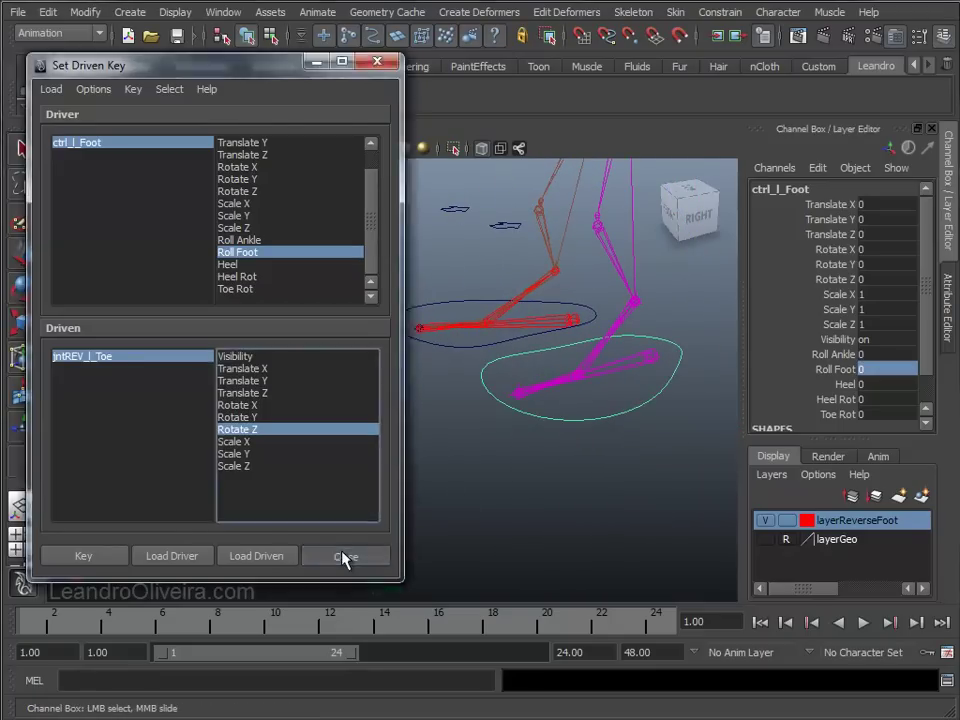
click(343, 556)
Scrub Roll Ankle and Roll Foot on ctrl_l_Foot to test them, resetting each to 0
alt+middle_drag(546, 400, 404, 472)
mouse_move(404, 472)
alt+mouse_down()
mouse_move(428, 480)
mouse_move(508, 444)
alt+mouse_up()
scroll(916, 335, down, 2)
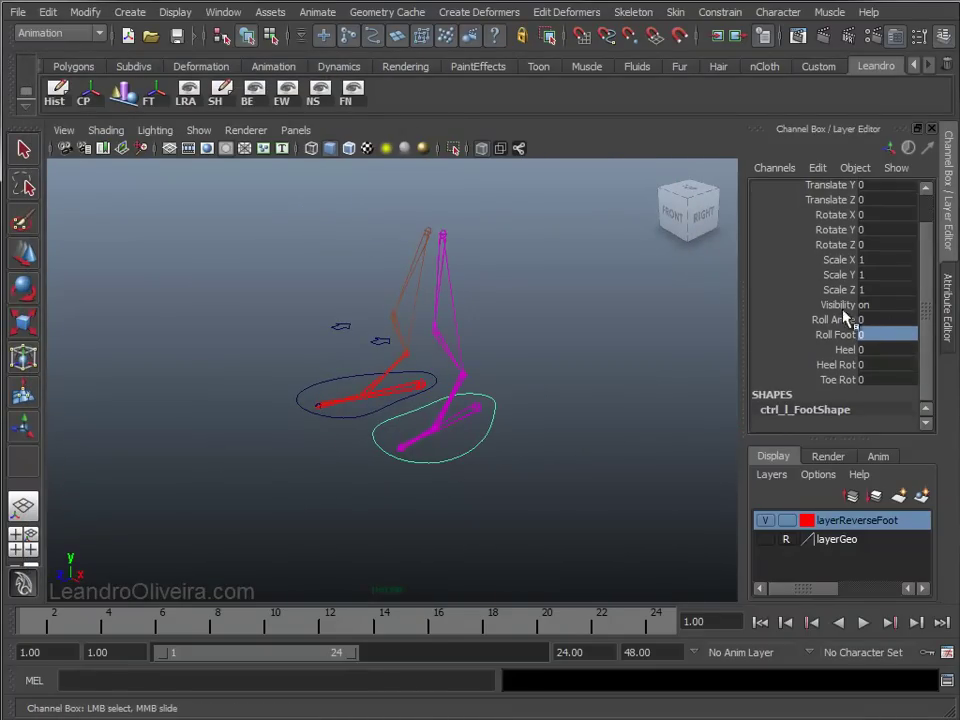
click(835, 319)
key(e)
click(478, 438)
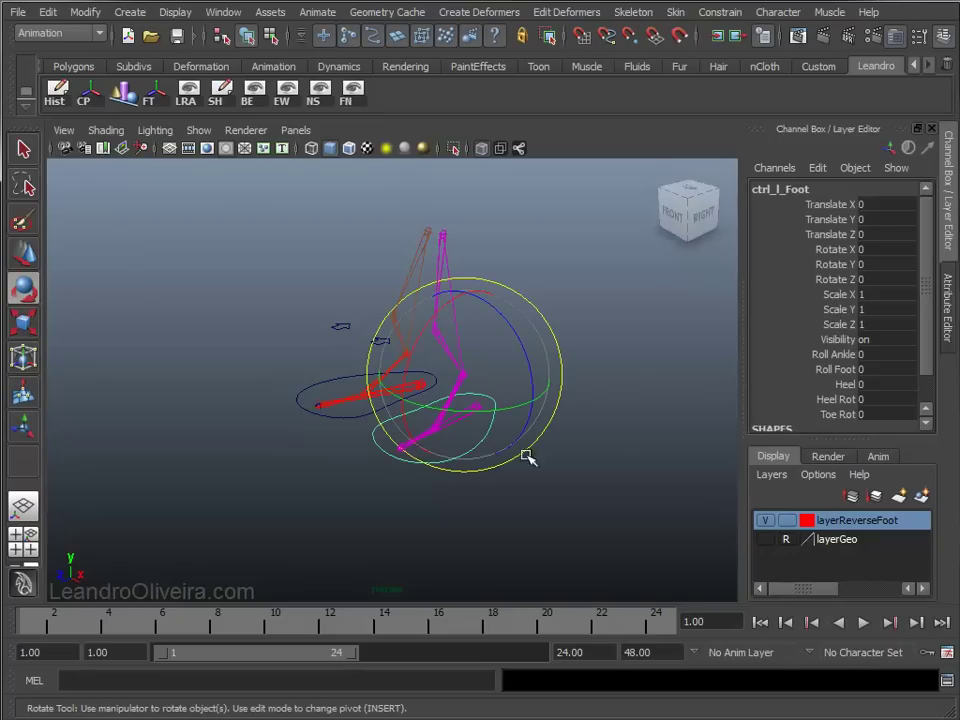
key(q)
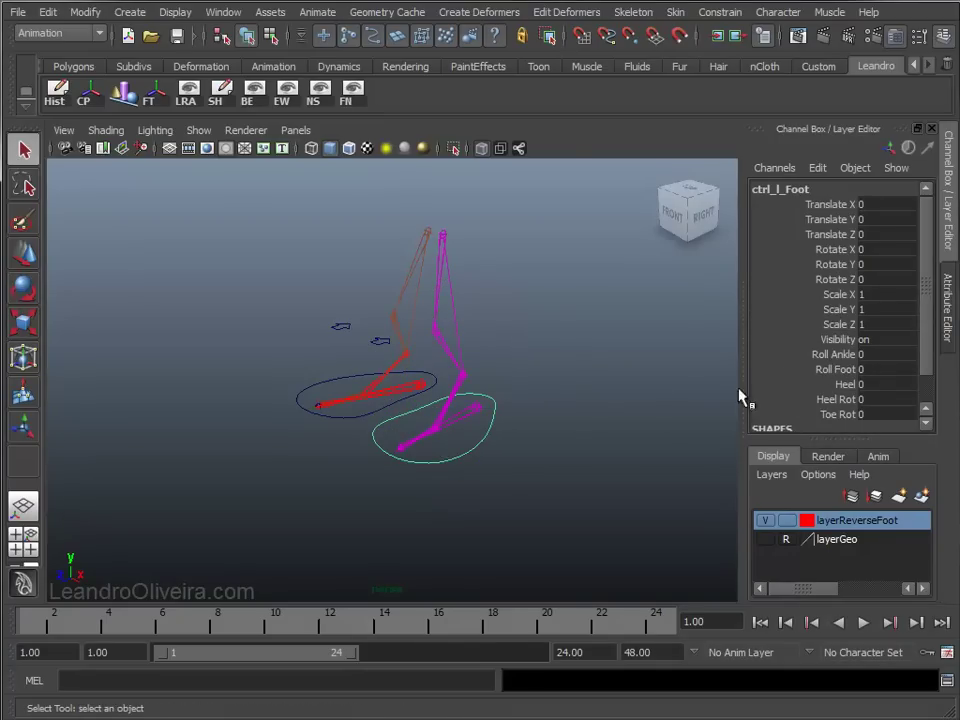
click(831, 355)
mouse_move(654, 373)
middle_down()
mouse_move(750, 371)
mouse_move(593, 375)
middle_up()
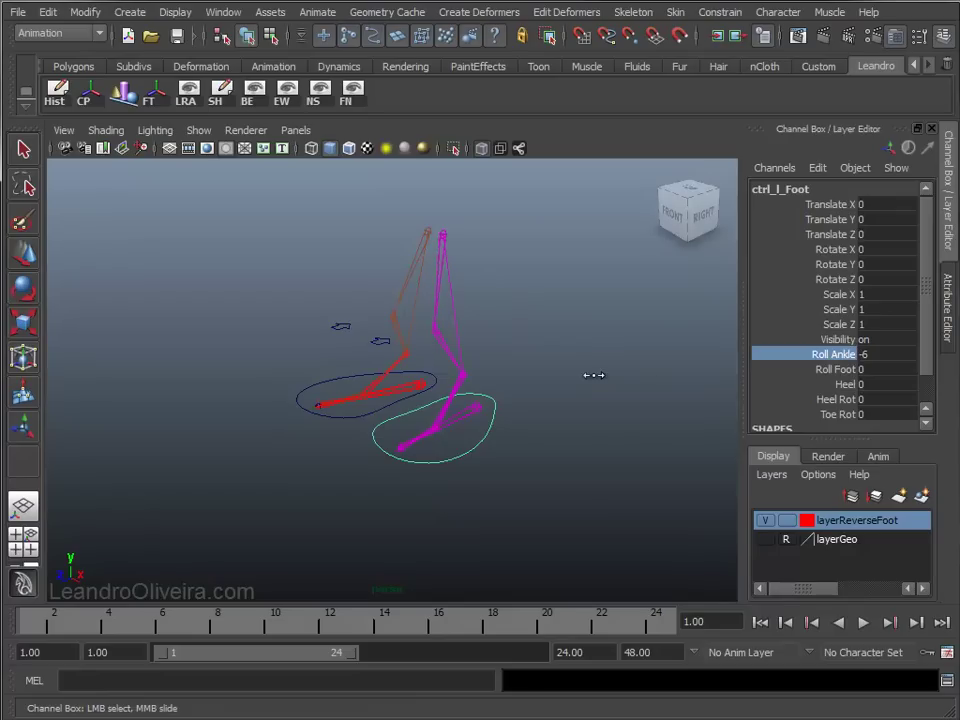
double_click(880, 354)
click(845, 372)
mouse_move(671, 433)
middle_down()
mouse_move(701, 439)
mouse_move(565, 442)
mouse_move(666, 442)
middle_up()
double_click(866, 369)
text(0)
Slide Heel and Heel Rot to test the heel tilt and pivot, then reset their values
click(790, 384)
mouse_move(604, 465)
middle_down()
mouse_move(647, 465)
mouse_move(540, 463)
mouse_move(652, 464)
mouse_move(594, 465)
middle_up()
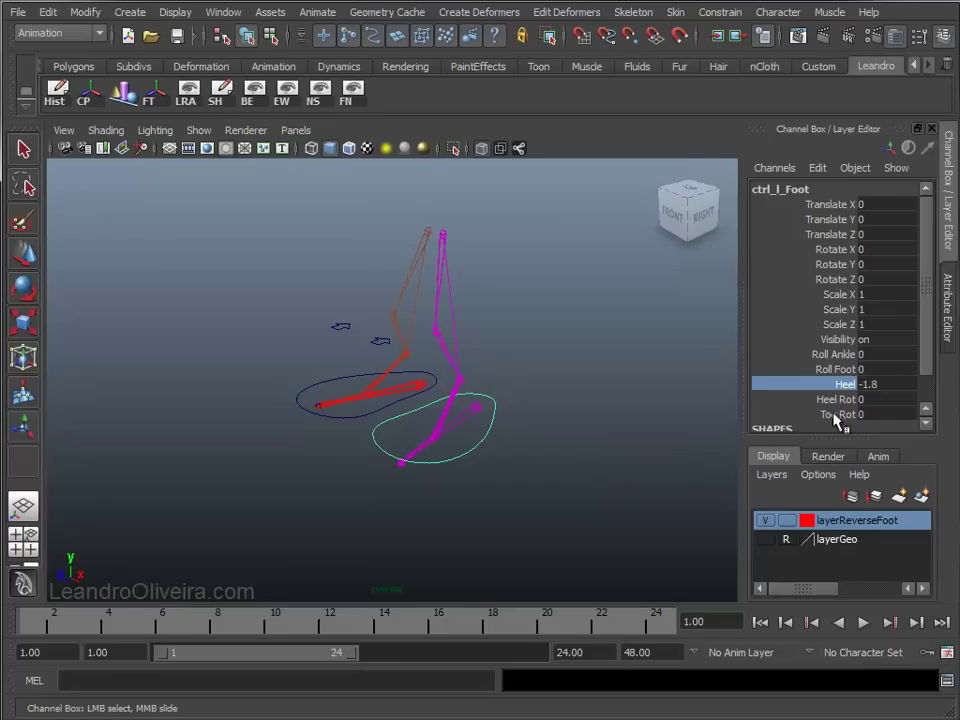
click(878, 383)
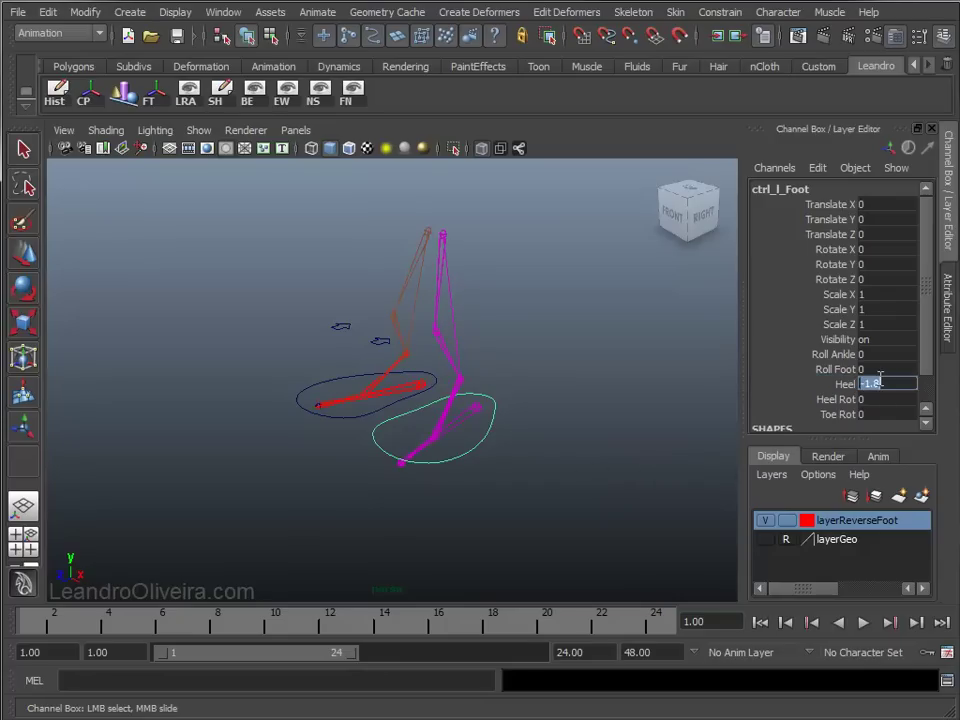
click(828, 402)
mouse_move(643, 476)
middle_down()
mouse_move(700, 476)
mouse_move(560, 480)
mouse_move(688, 480)
mouse_move(656, 480)
middle_up()
click(895, 400)
click(895, 400)
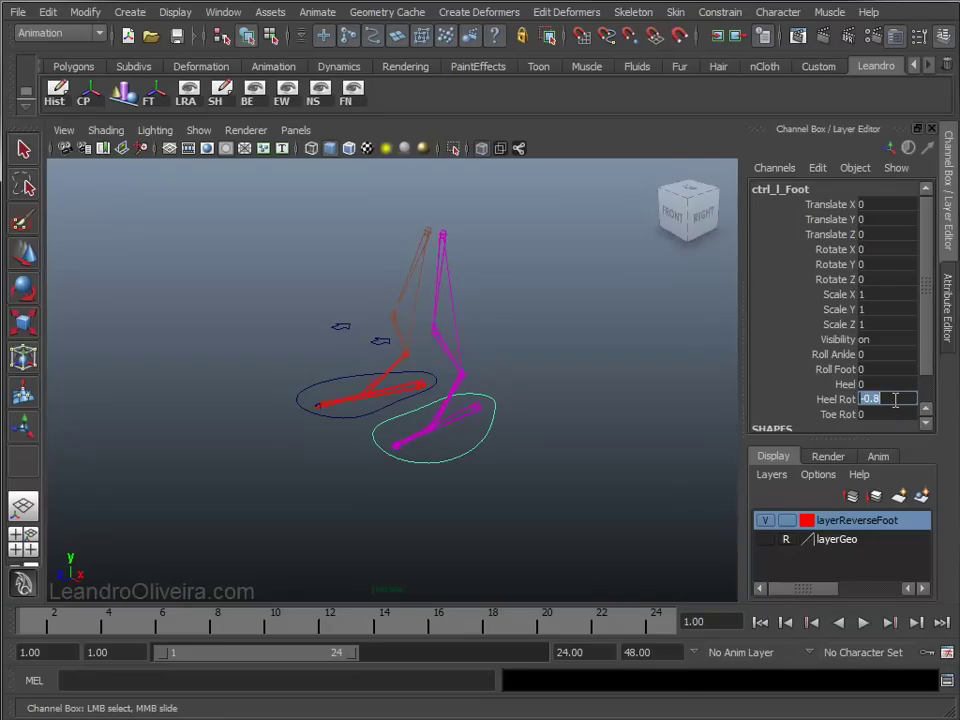
Sweep Toe Rot to bend the toe, then set it back to 0
click(838, 414)
mouse_move(632, 503)
middle_down()
mouse_move(643, 497)
mouse_move(534, 496)
mouse_move(681, 495)
mouse_move(594, 497)
middle_up()
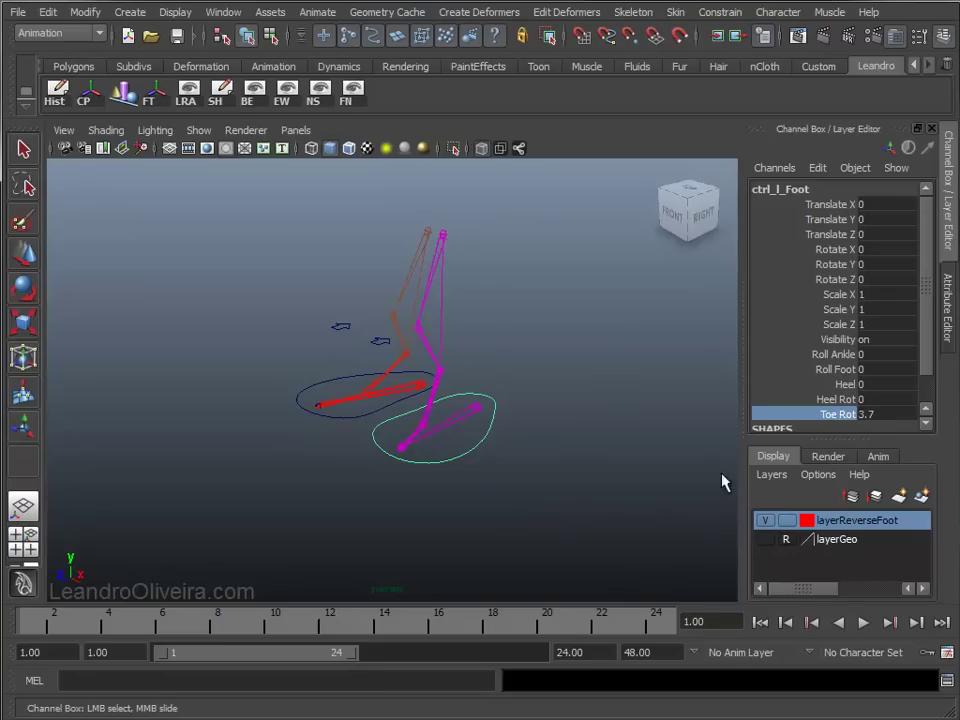
click(882, 415)
text(0)
key(Return)
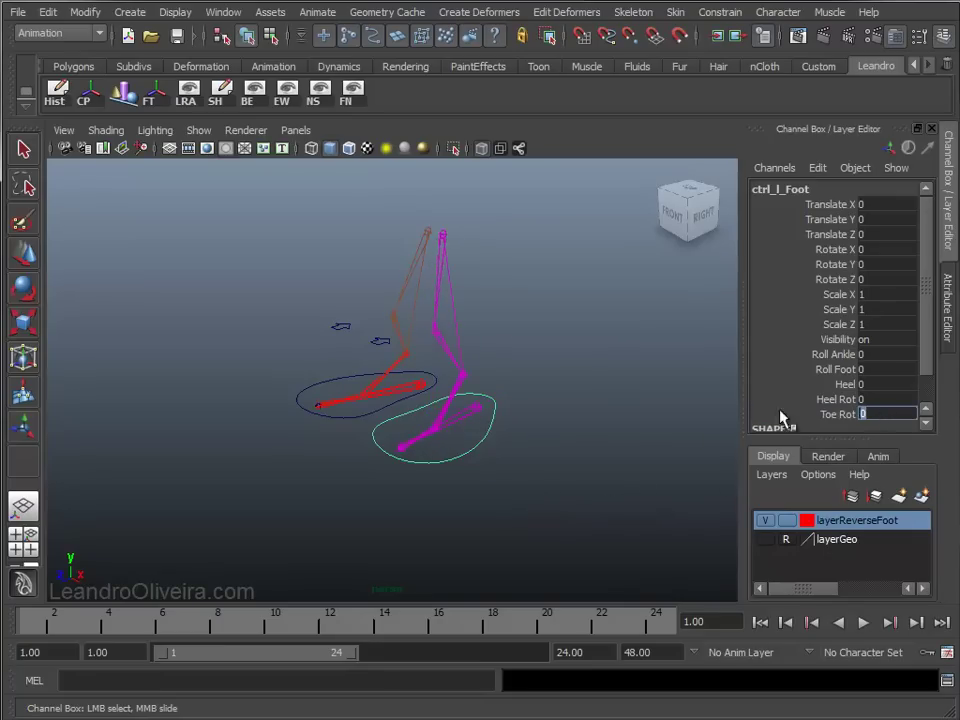
click(589, 418)
alt+drag(559, 426, 535, 398)
Frame the leg rig and select the ctrl_l_Knee arrow control
mouse_move(535, 398)
alt+right_down()
mouse_move(596, 452)
mouse_move(634, 386)
mouse_move(641, 428)
alt+right_up()
alt+middle_drag(641, 428, 634, 425)
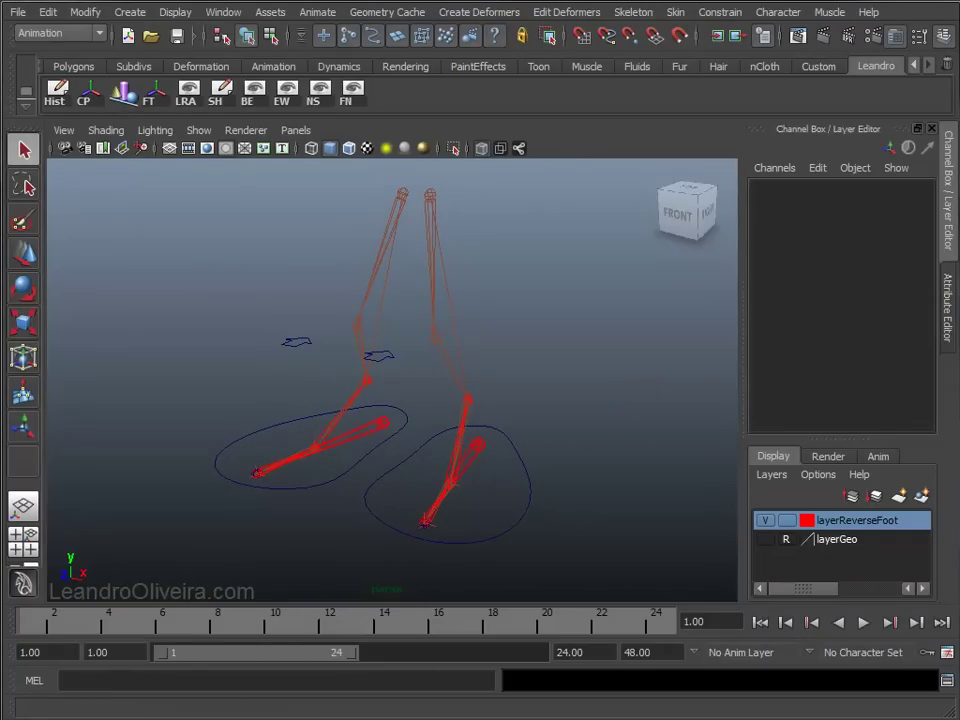
mouse_move(573, 353)
alt+mouse_down()
mouse_move(542, 321)
mouse_move(514, 339)
mouse_move(517, 358)
alt+mouse_up()
alt+middle_drag(517, 358, 557, 407)
mouse_move(557, 407)
alt+mouse_down()
mouse_move(568, 364)
mouse_move(617, 370)
alt+mouse_up()
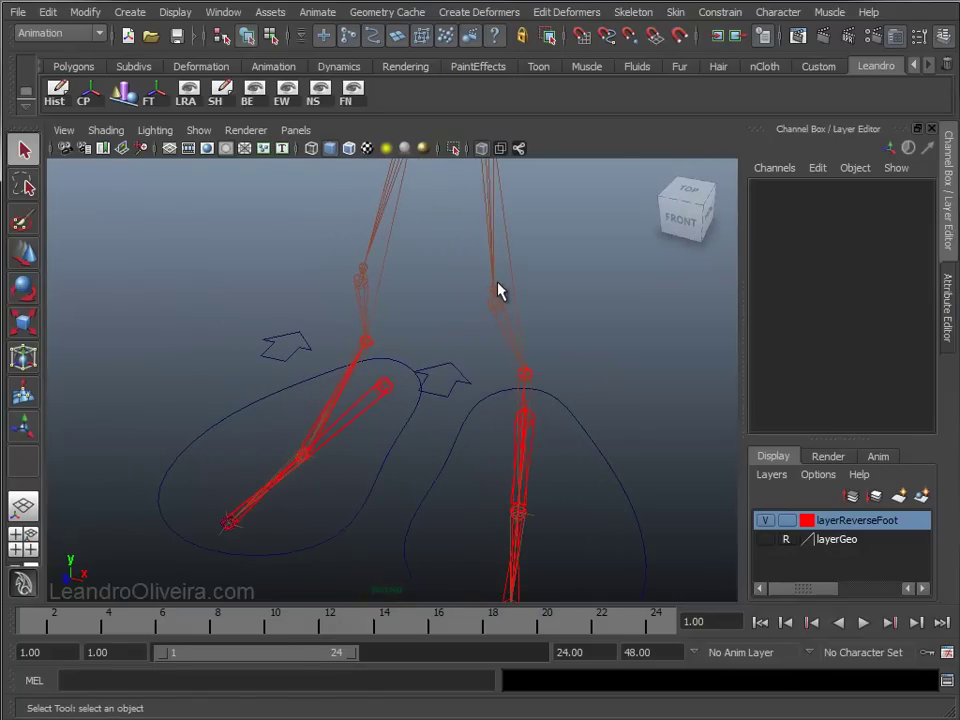
alt+drag(604, 343, 557, 339)
mouse_move(557, 339)
alt+right_down()
mouse_move(561, 360)
mouse_move(513, 318)
alt+right_up()
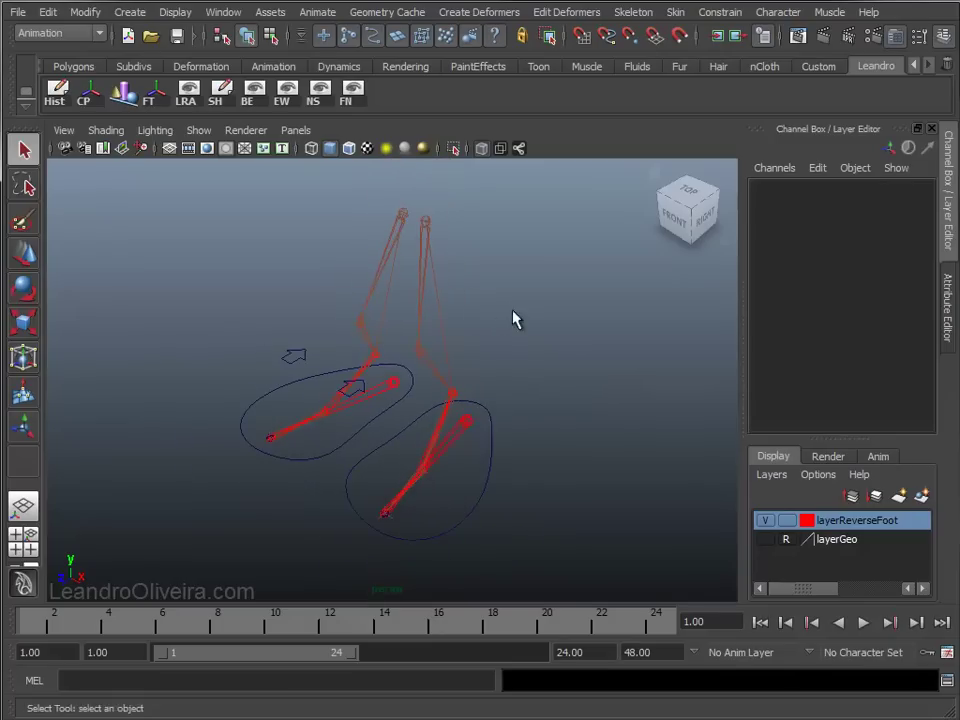
mouse_move(514, 326)
alt+mouse_down()
mouse_move(544, 317)
mouse_move(539, 330)
alt+mouse_up()
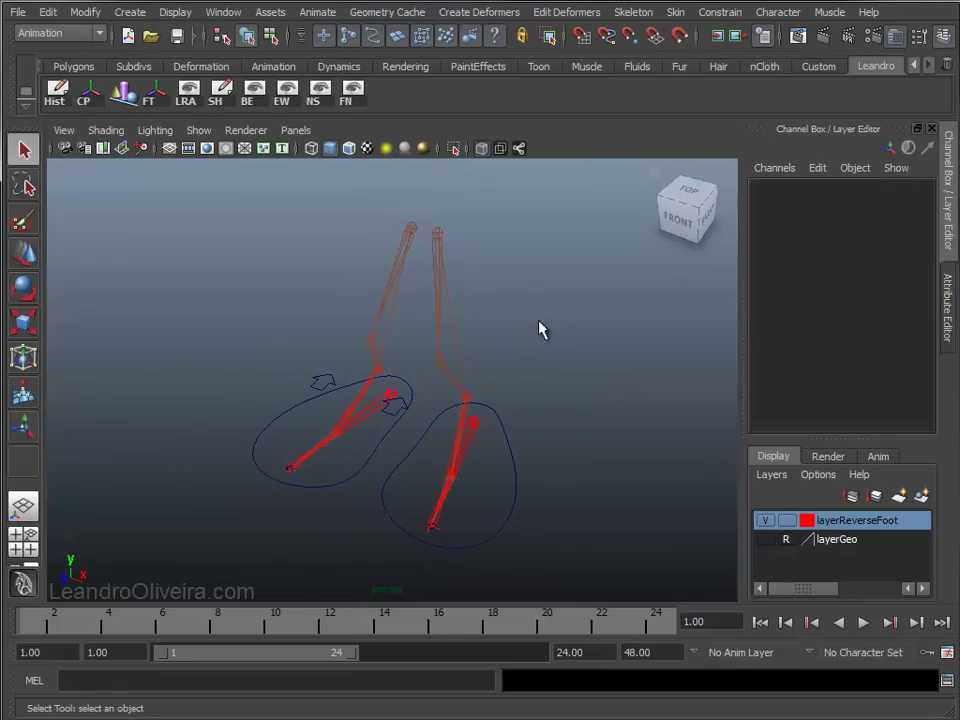
click(390, 416)
mouse_move(498, 334)
alt+mouse_down()
mouse_move(511, 326)
mouse_move(493, 336)
mouse_move(484, 298)
alt+mouse_up()
mouse_move(484, 298)
alt+right_down()
mouse_move(544, 392)
mouse_move(621, 434)
alt+right_up()
alt+middle_drag(621, 434, 546, 366)
mouse_move(546, 366)
alt+right_down()
mouse_move(514, 403)
mouse_move(502, 378)
alt+right_up()
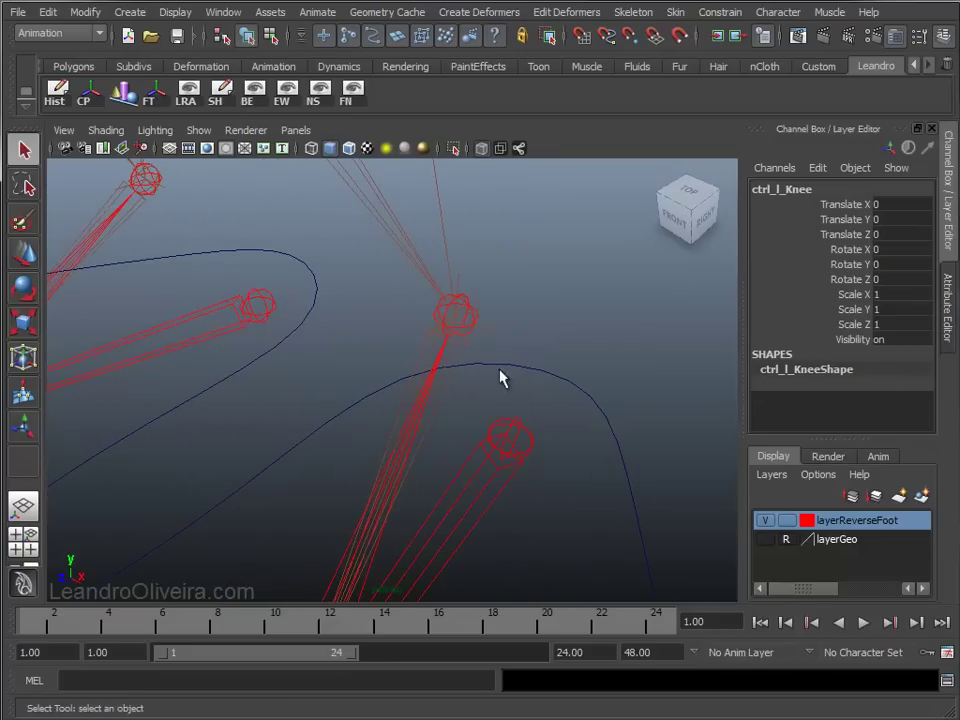
Add ik_l_Ankle to the selection and apply a Pole Vector constraint
drag(497, 350, 497, 352)
mouse_move(497, 352)
alt+right_down()
mouse_move(510, 439)
mouse_move(418, 343)
mouse_move(457, 342)
alt+right_up()
alt+drag(457, 342, 553, 354)
alt+right_drag(553, 354, 546, 420)
alt+drag(546, 420, 553, 343)
alt+middle_drag(553, 343, 555, 398)
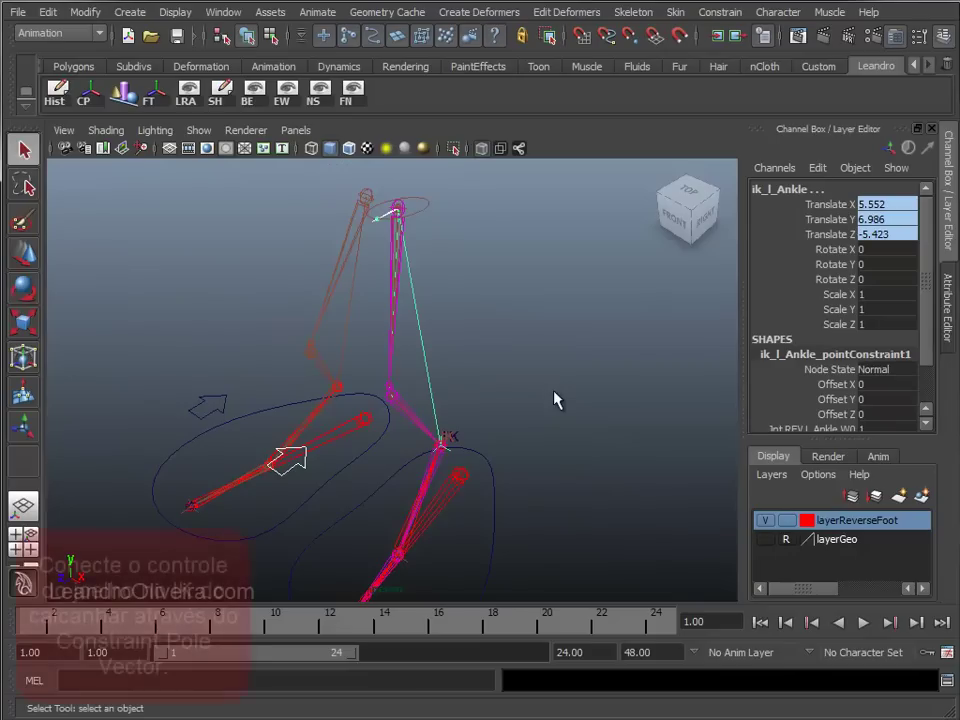
click(722, 14)
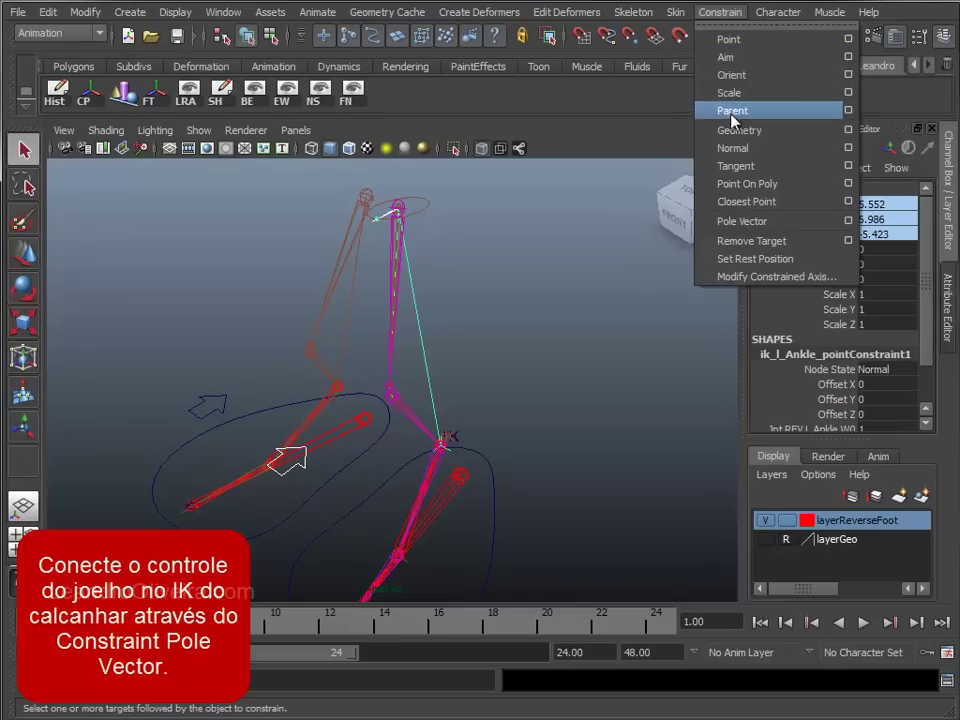
click(740, 221)
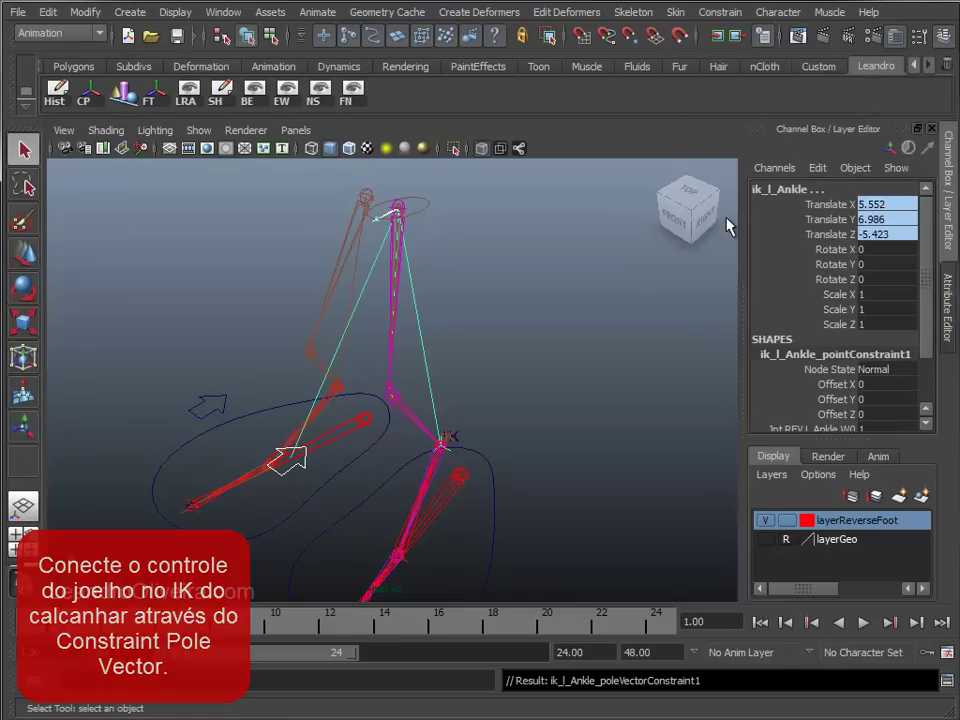
Move ctrl_l_Knee sideways to test the knee aim, then reset Translate X to 0
click(563, 341)
mouse_move(508, 381)
alt+mouse_down()
mouse_move(551, 388)
mouse_move(530, 364)
mouse_move(566, 349)
alt+mouse_up()
click(404, 455)
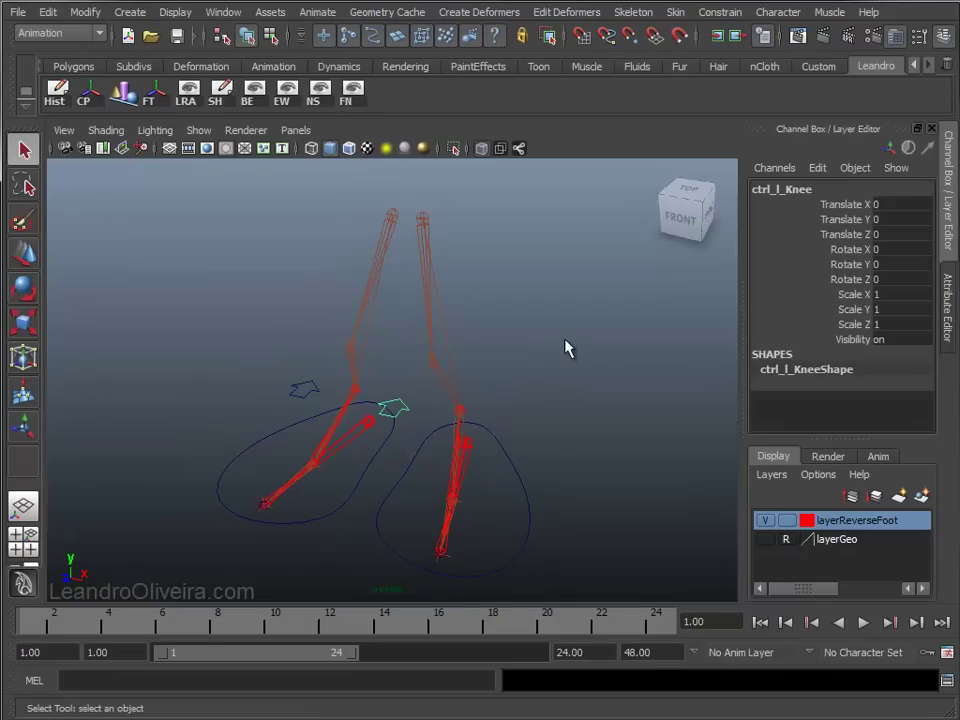
key(w)
mouse_move(443, 420)
mouse_down()
mouse_move(462, 458)
mouse_move(362, 488)
mouse_move(513, 537)
mouse_move(327, 540)
mouse_up()
double_click(884, 206)
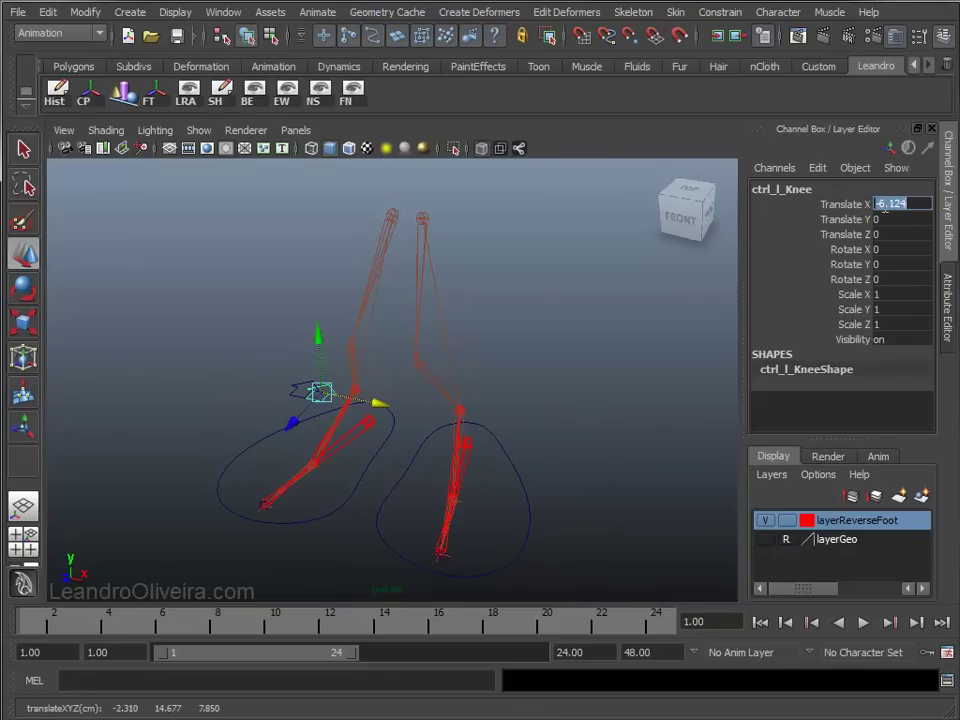
text(0)
key(Return)
mouse_move(392, 394)
alt+mouse_down()
mouse_move(322, 397)
mouse_move(461, 364)
mouse_move(489, 368)
mouse_move(549, 345)
alt+mouse_up()
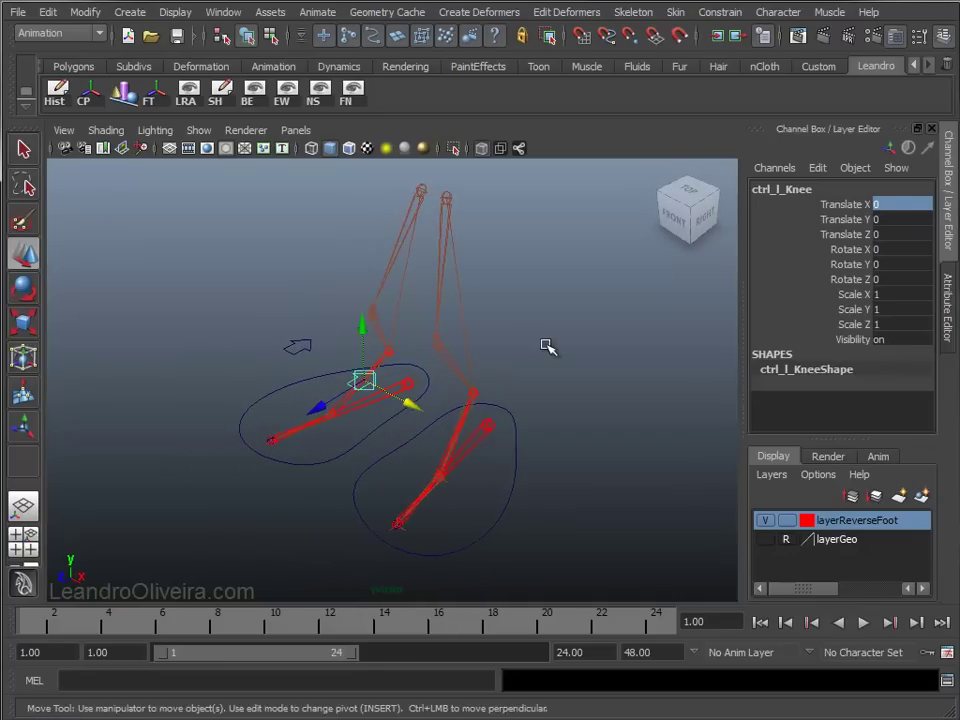
click(549, 345)
alt+right_drag(549, 345, 482, 358)
mouse_move(482, 358)
alt+mouse_down()
mouse_move(519, 411)
mouse_move(542, 422)
alt+mouse_up()
mouse_move(542, 422)
alt+right_down()
mouse_move(529, 386)
mouse_move(490, 350)
alt+right_up()
alt+drag(490, 350, 474, 336)
Set the CV Curve Tool to Linear degree and turn on the viewport grid
key(q)
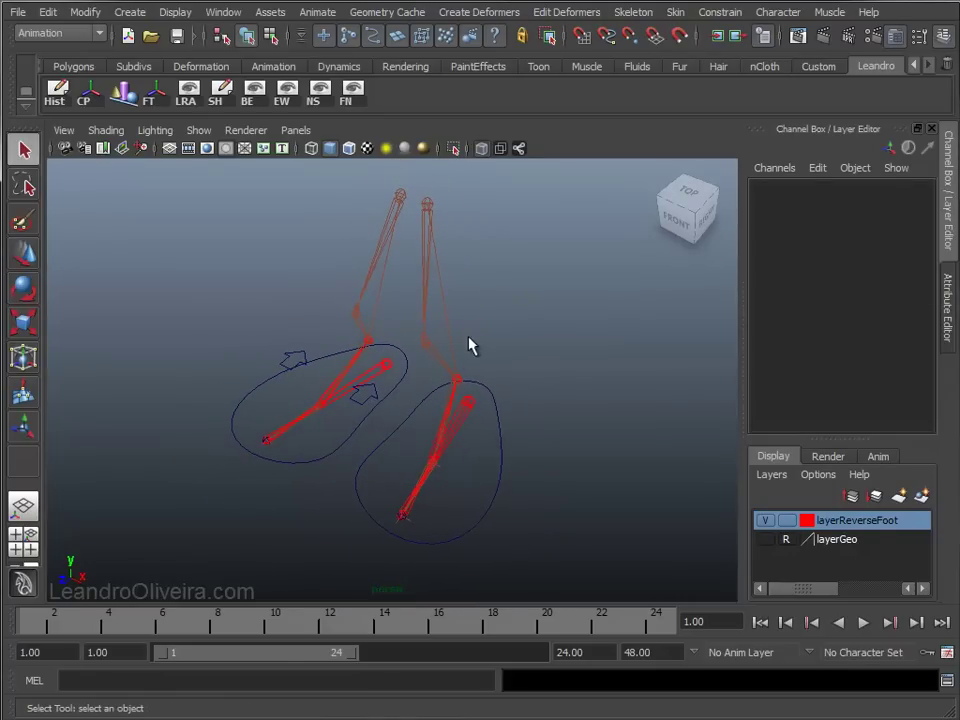
click(373, 404)
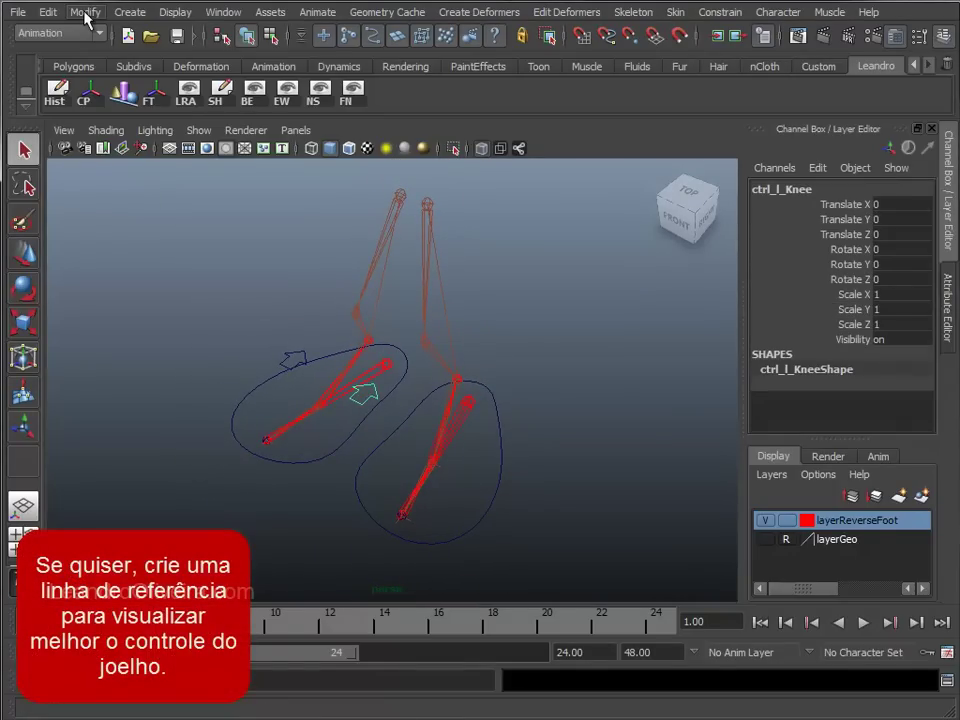
click(176, 343)
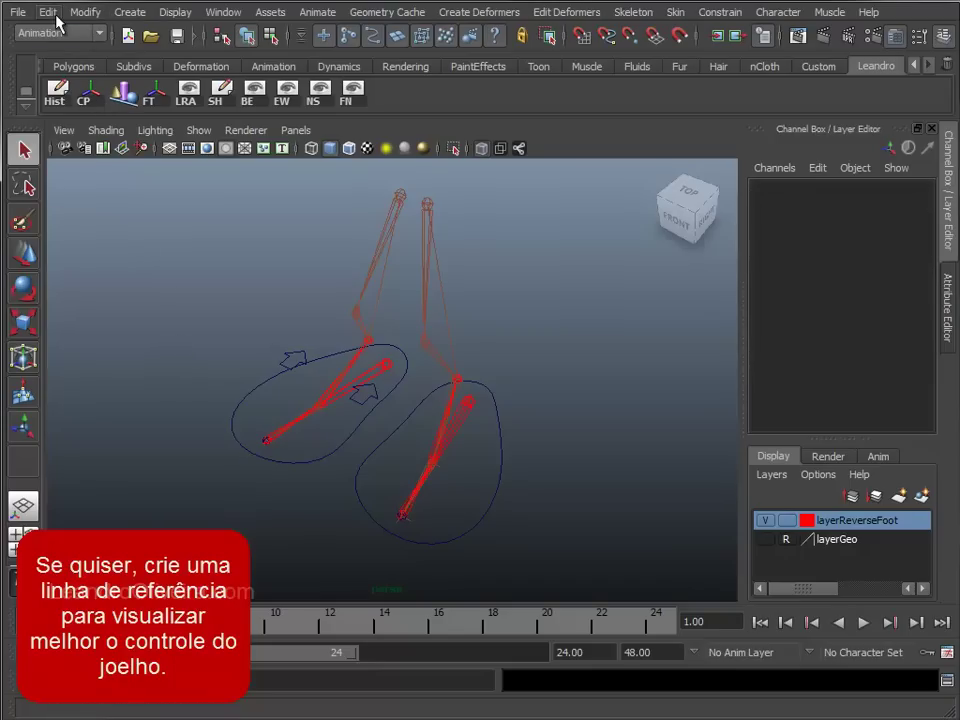
click(125, 13)
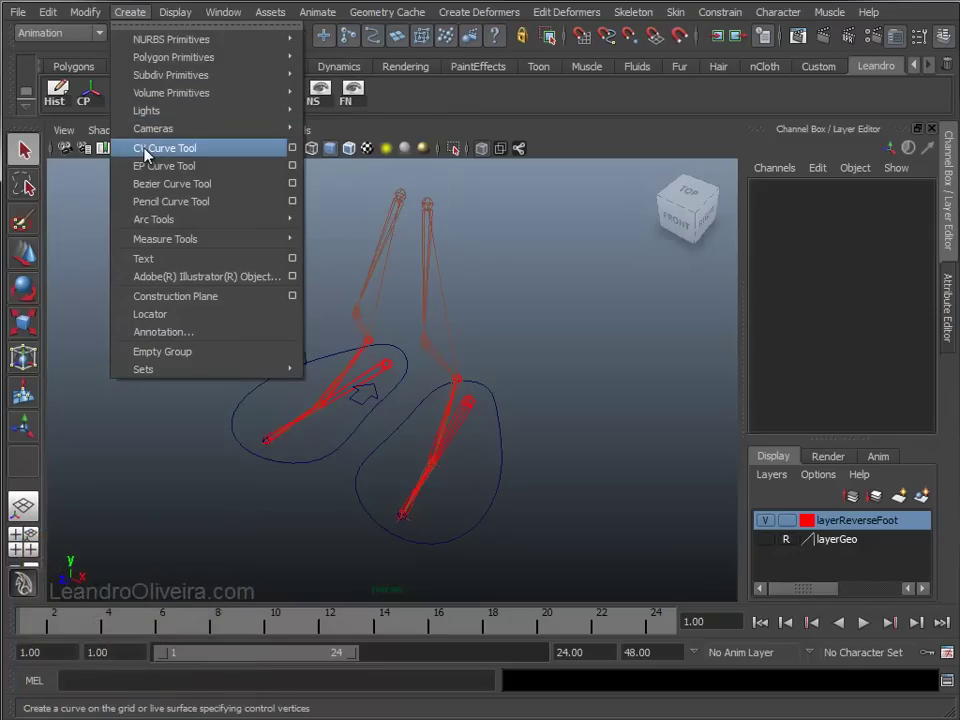
click(293, 149)
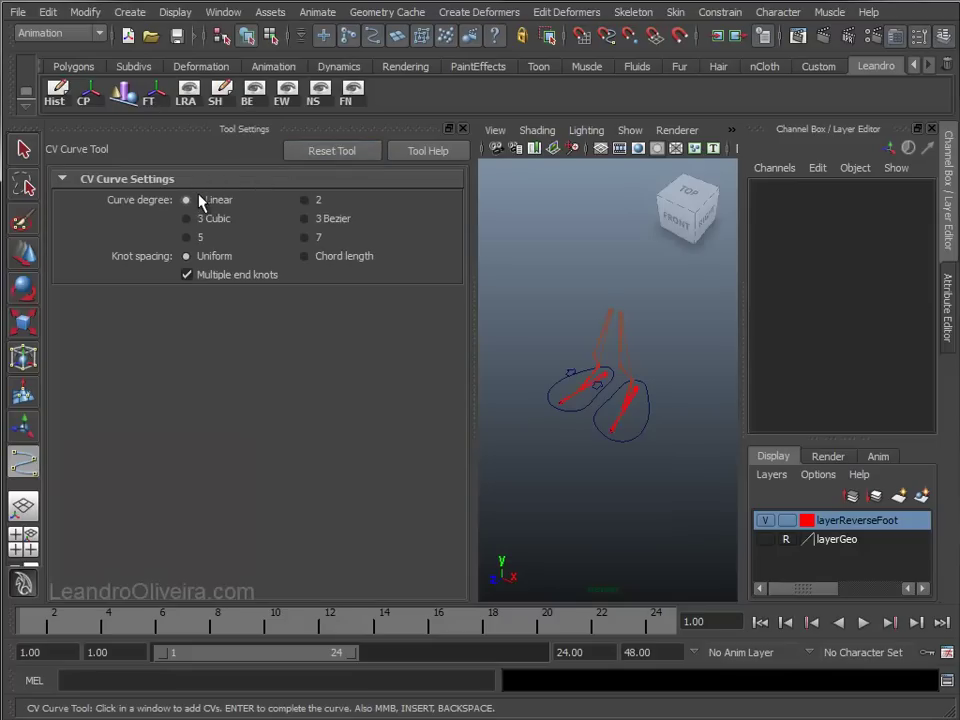
click(465, 130)
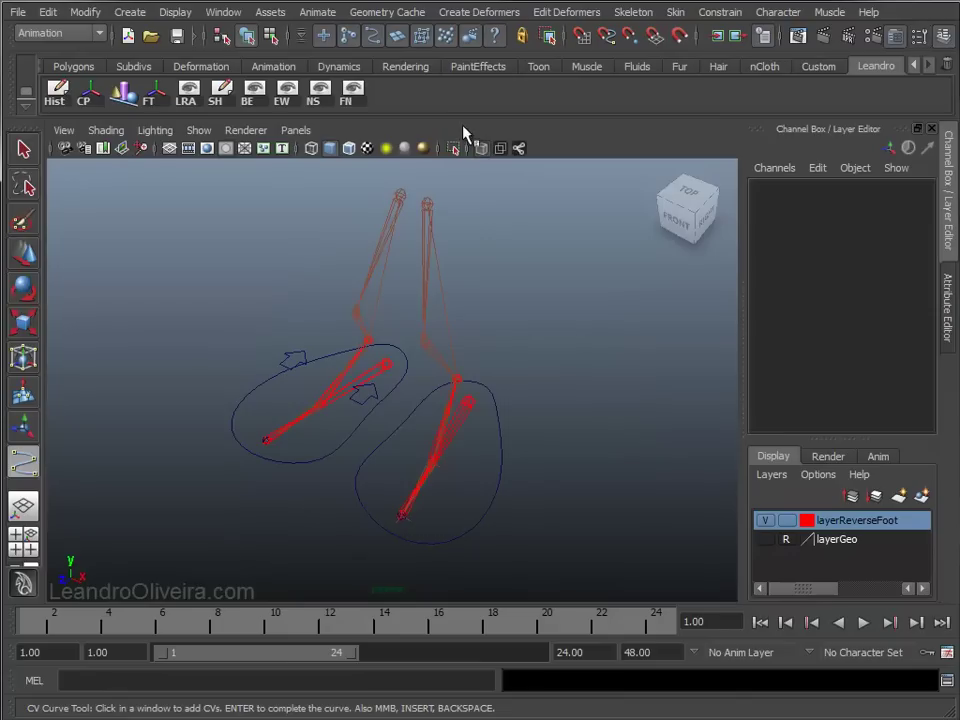
click(170, 148)
Draw a two-point linear curve, curve1, on the grid between the feet
alt+drag(326, 291, 407, 343)
alt+right_drag(371, 317, 446, 415)
alt+middle_drag(446, 415, 422, 377)
alt+drag(422, 377, 506, 403)
alt+right_drag(506, 403, 446, 443)
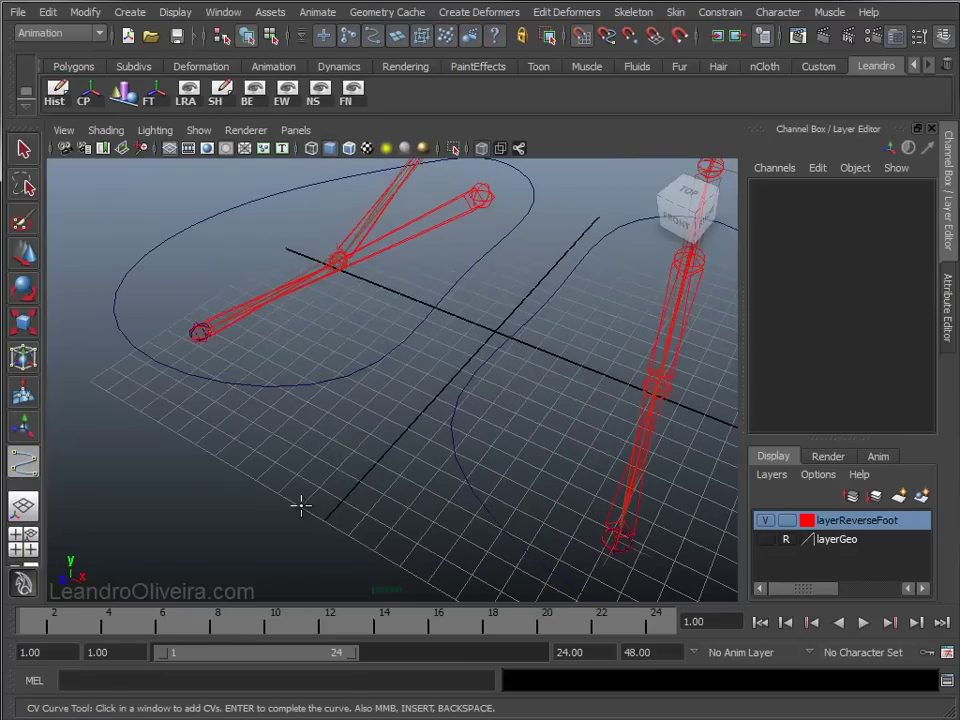
click(300, 506)
click(412, 388)
key(q)
mouse_move(445, 438)
alt+mouse_down()
mouse_move(418, 450)
mouse_move(390, 435)
alt+mouse_up()
key(w)
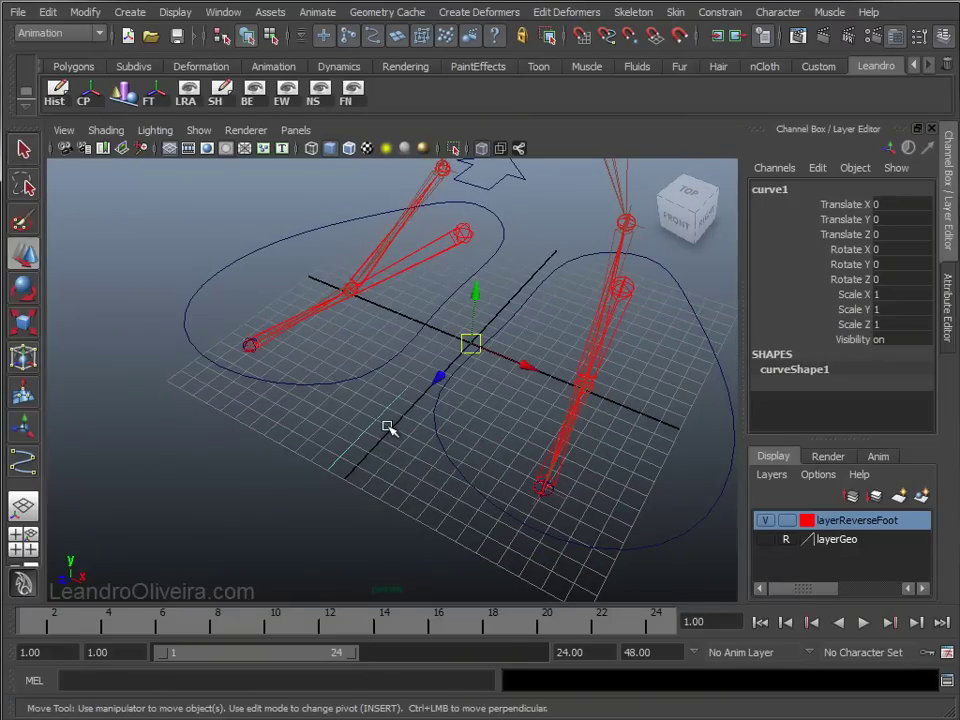
Center curve1's pivot and move it along X toward the knee
click(86, 14)
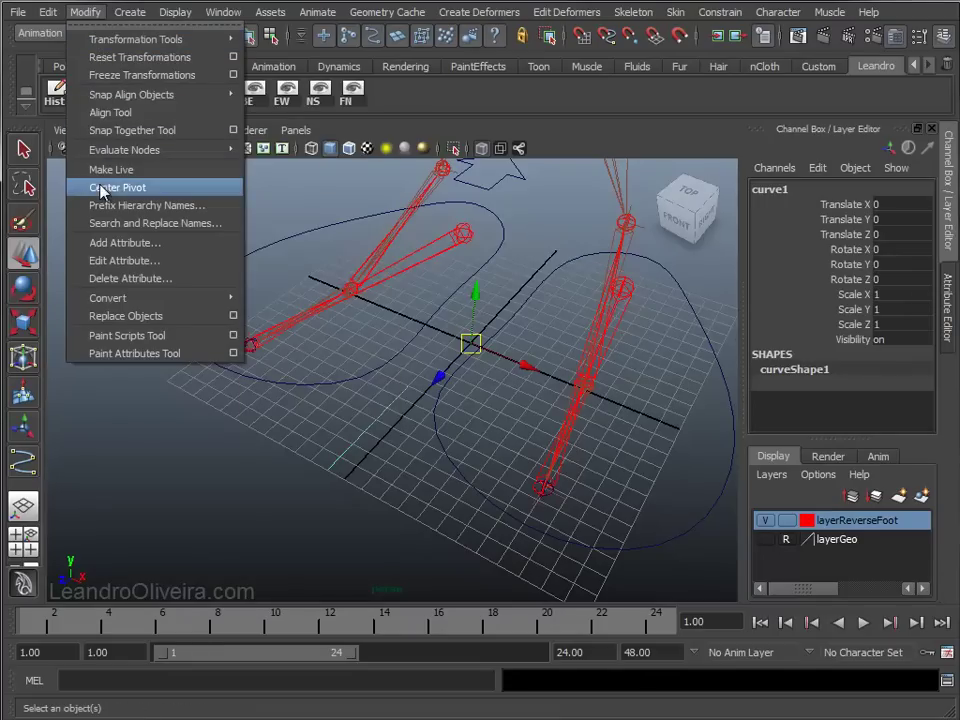
click(120, 188)
mouse_move(493, 285)
alt+right_down()
mouse_move(467, 354)
mouse_move(401, 300)
alt+right_up()
mouse_move(401, 300)
alt+mouse_down()
mouse_move(380, 307)
mouse_move(422, 291)
mouse_move(373, 338)
mouse_move(353, 289)
mouse_move(354, 122)
alt+mouse_up()
drag(383, 214, 436, 214)
alt+drag(596, 221, 489, 291)
alt+right_drag(489, 291, 446, 360)
mouse_move(446, 360)
alt+mouse_down()
mouse_move(476, 384)
mouse_move(472, 350)
mouse_move(505, 313)
alt+mouse_up()
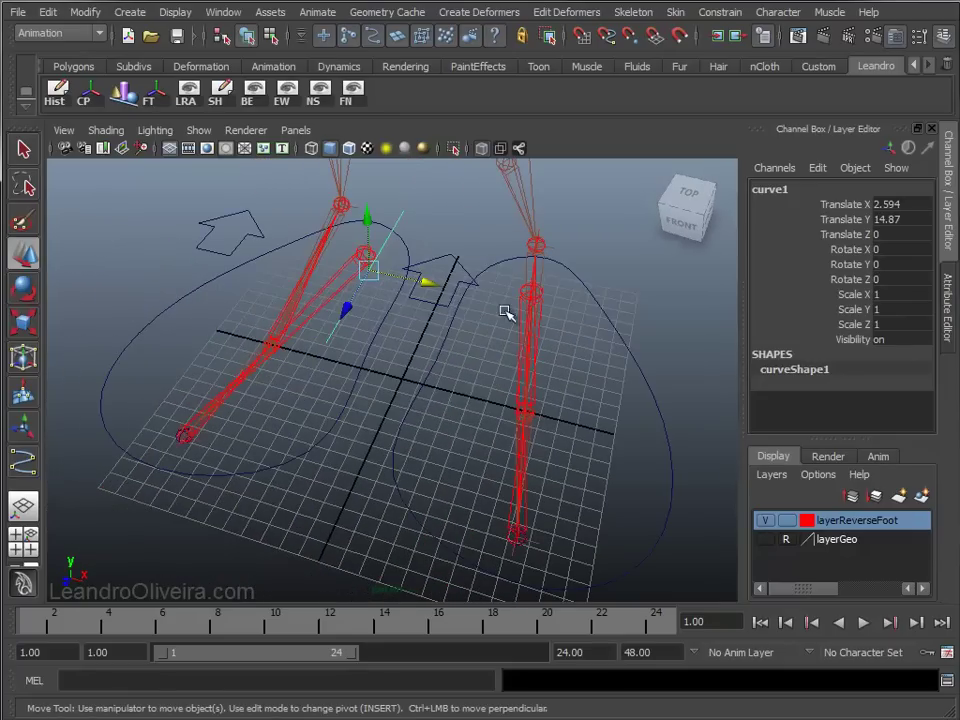
drag(427, 287, 484, 295)
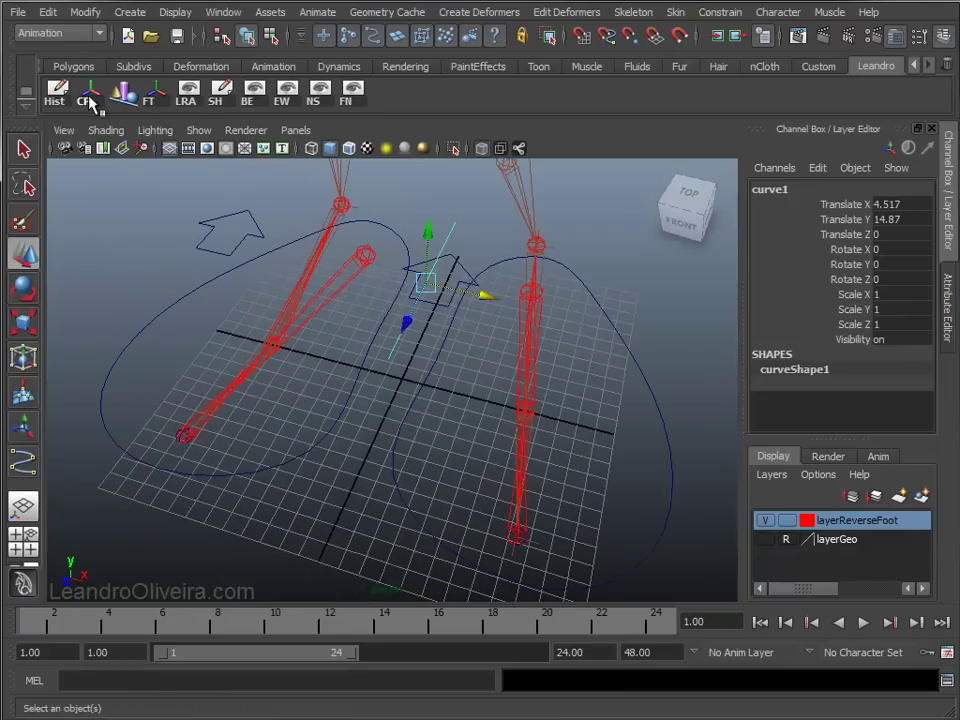
Hide the grid, place curve1 at Translate X 9.13, Y 14.87, and start renaming it
click(169, 150)
alt+drag(368, 261, 349, 272)
alt+right_drag(349, 272, 368, 303)
alt+drag(368, 303, 364, 279)
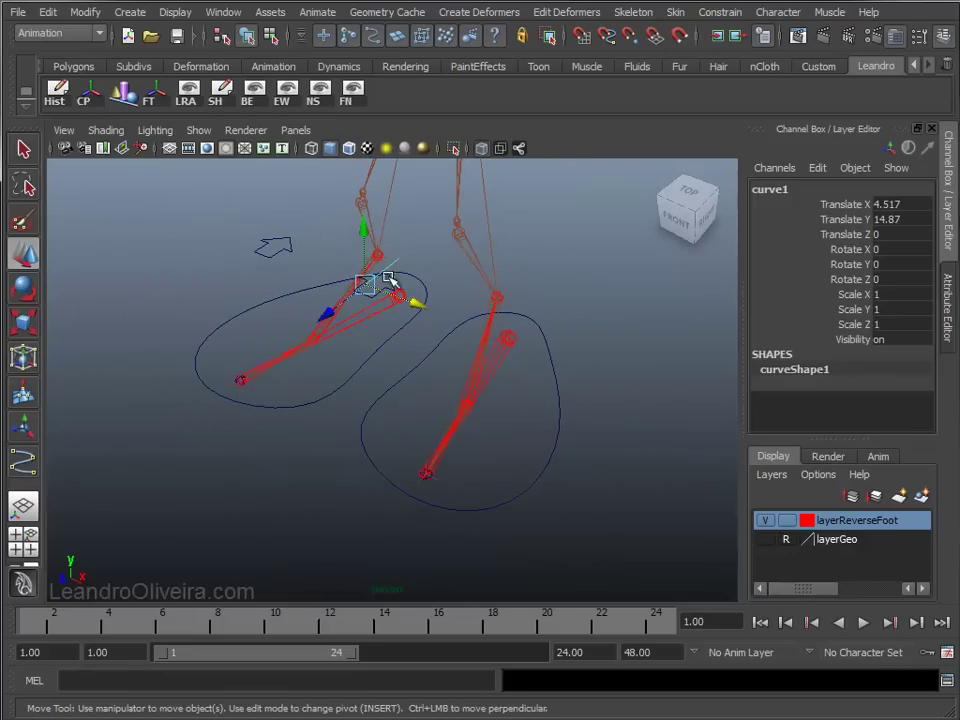
drag(420, 303, 484, 362)
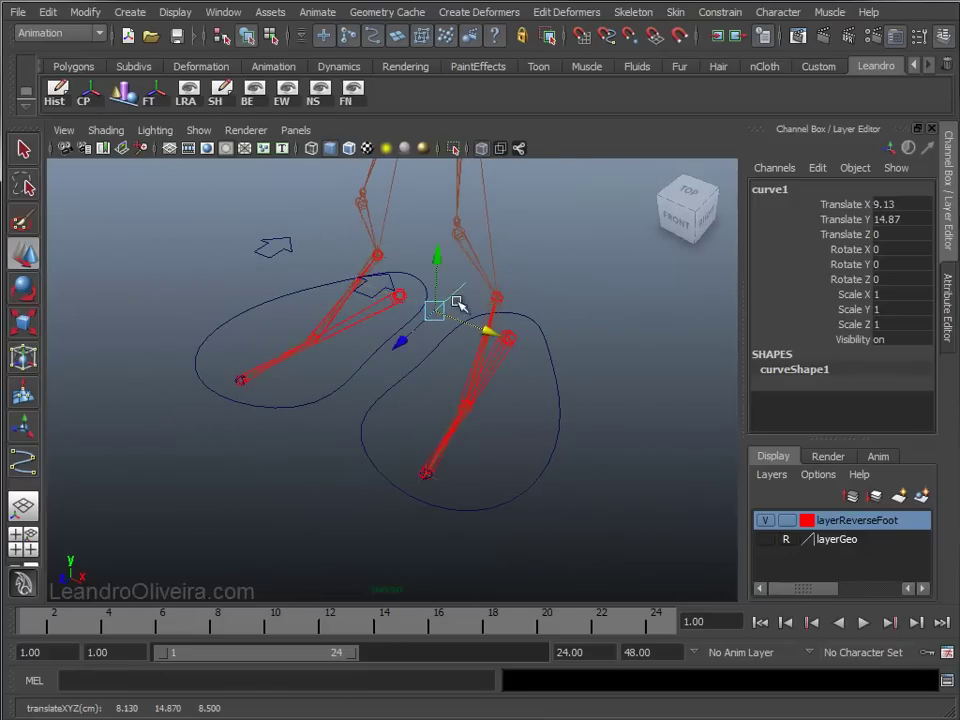
alt+drag(456, 302, 463, 317)
click(589, 300)
alt+right_drag(589, 300, 556, 325)
alt+drag(556, 325, 531, 332)
click(395, 447)
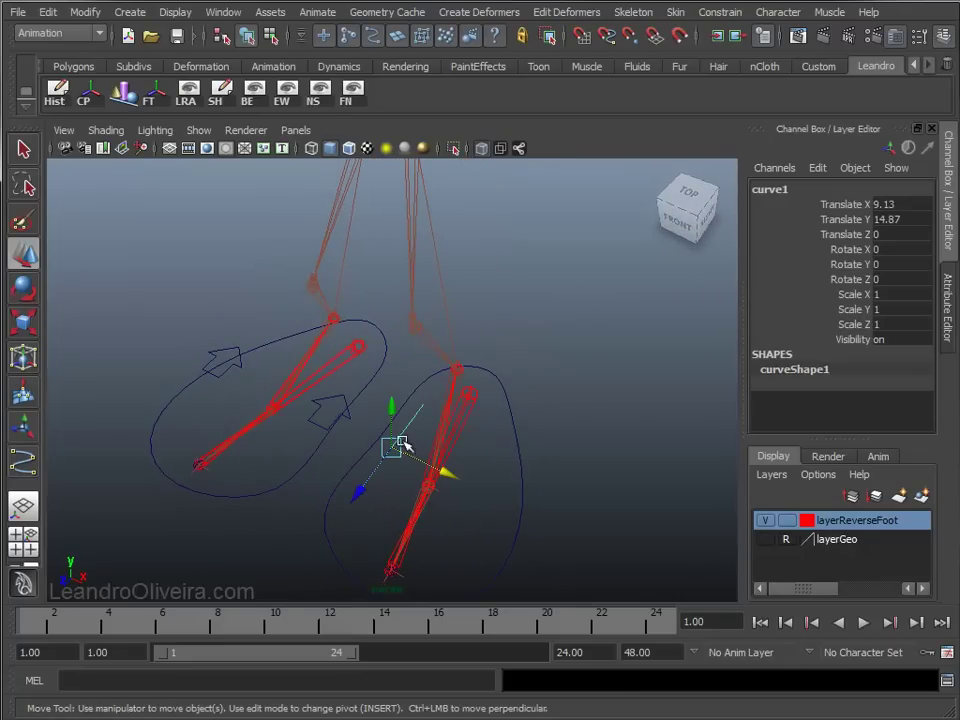
double_click(780, 190)
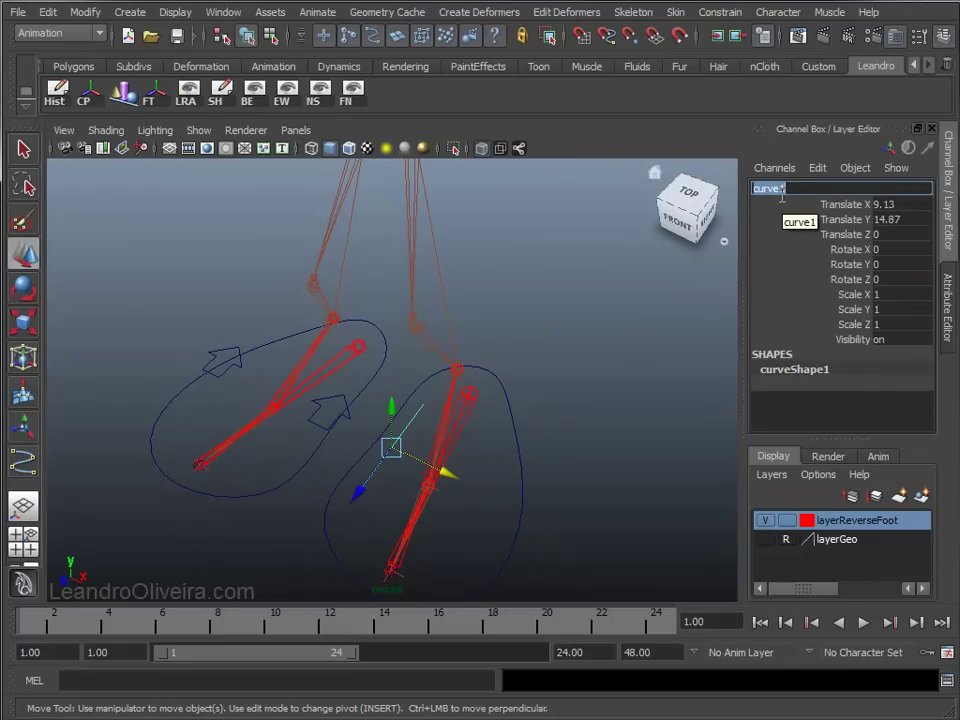
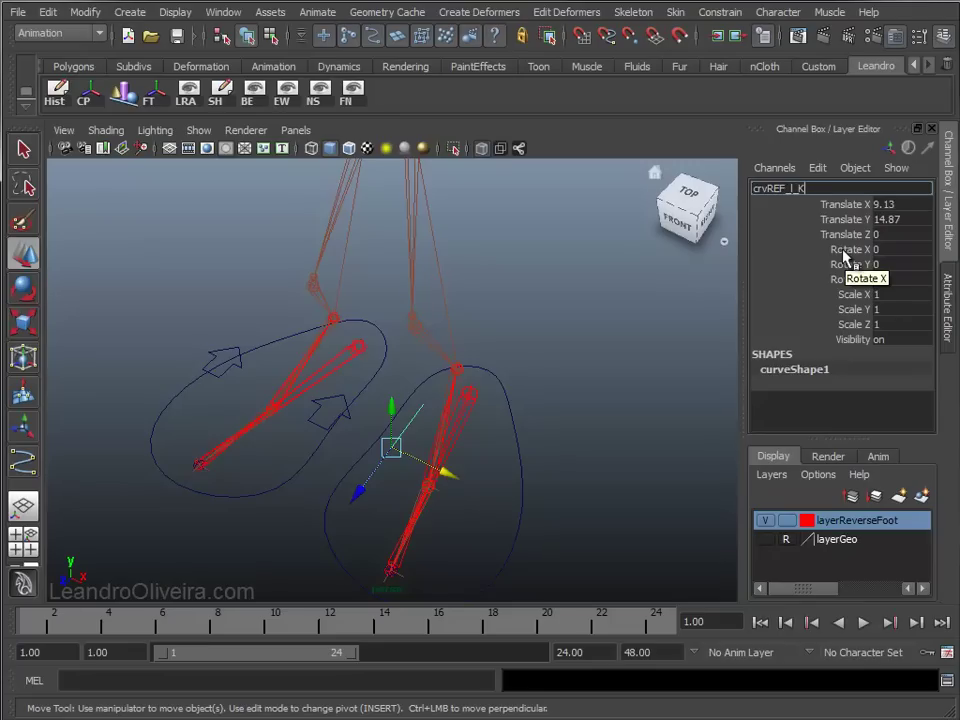
Confirm the name crvREF_l_Knee, switch the curve to Control Vertex mode, and marquee-select its bottom CV
key(Return)
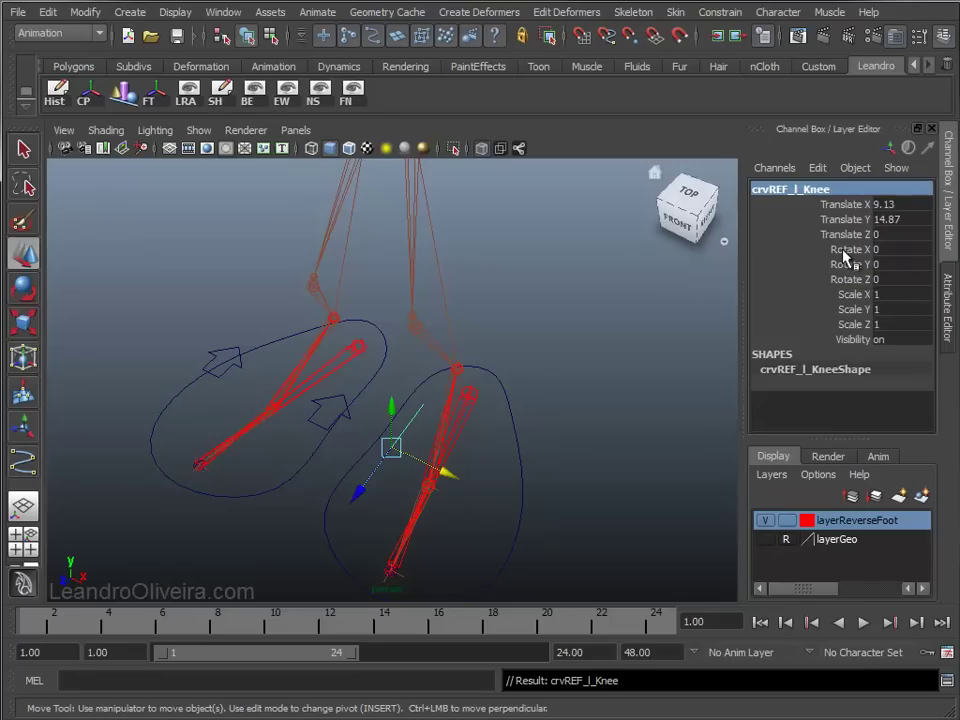
alt+drag(514, 343, 497, 343)
alt+middle_drag(497, 343, 503, 323)
mouse_move(503, 323)
alt+mouse_down()
mouse_move(560, 300)
mouse_move(509, 331)
alt+mouse_up()
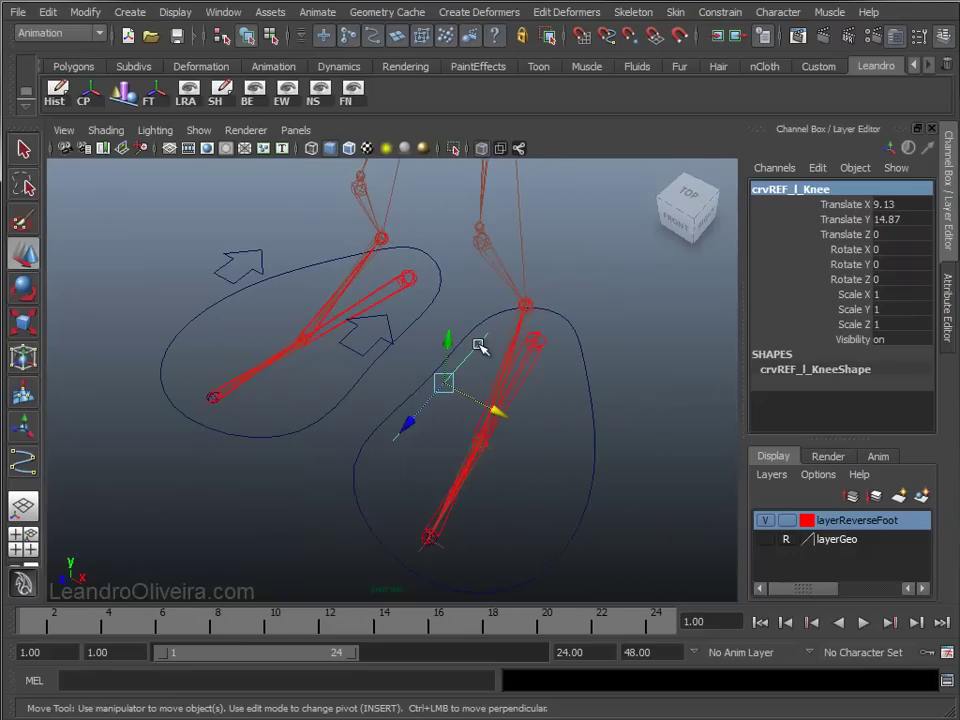
right_click(475, 347)
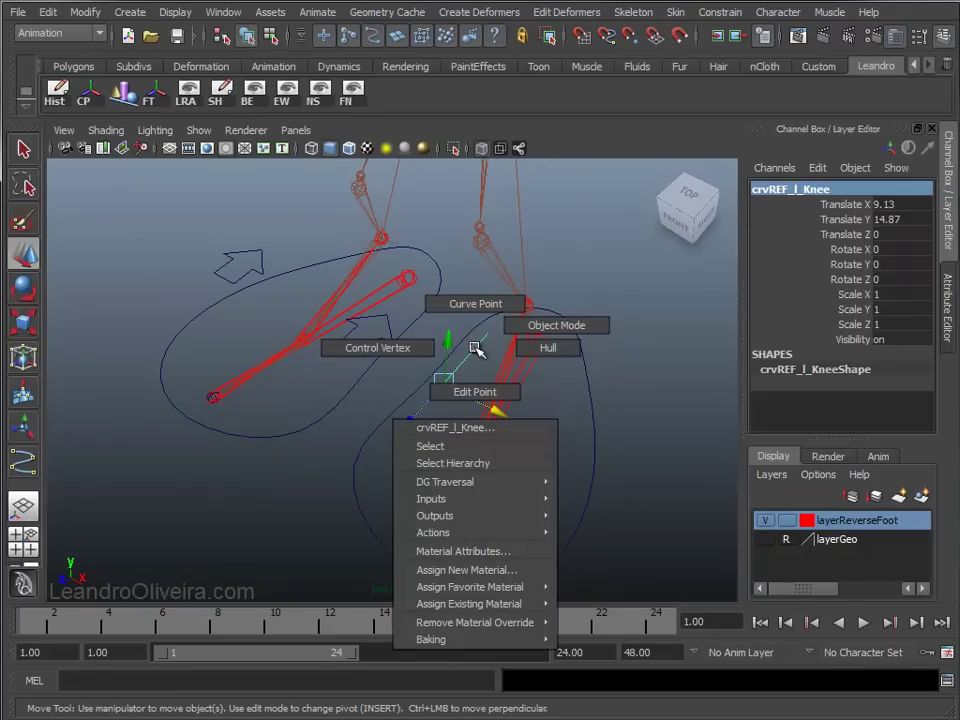
click(378, 348)
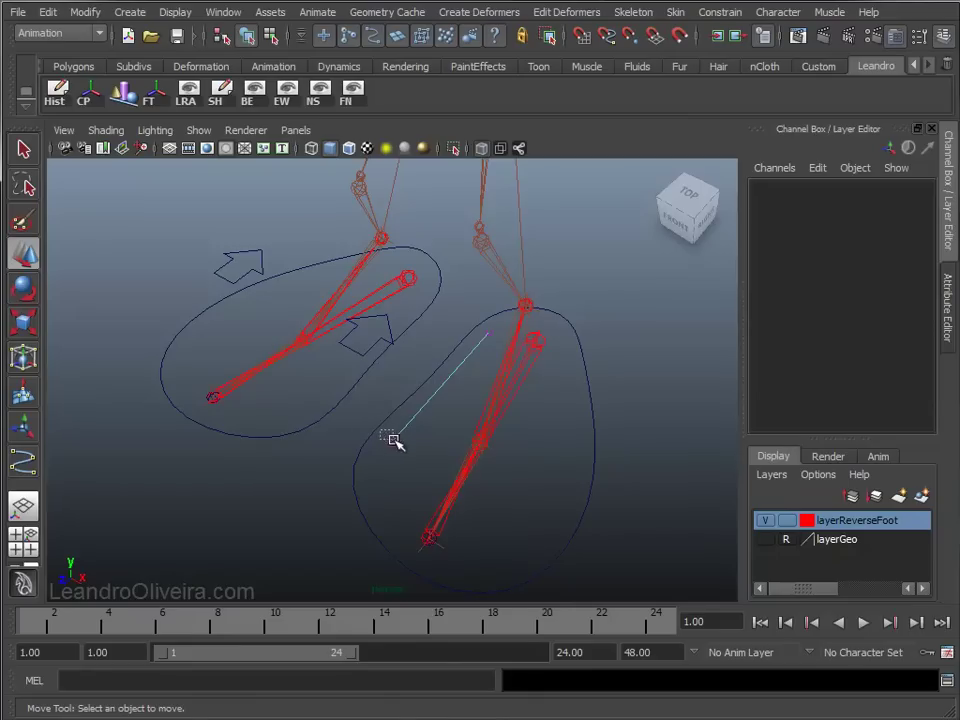
drag(395, 441, 408, 457)
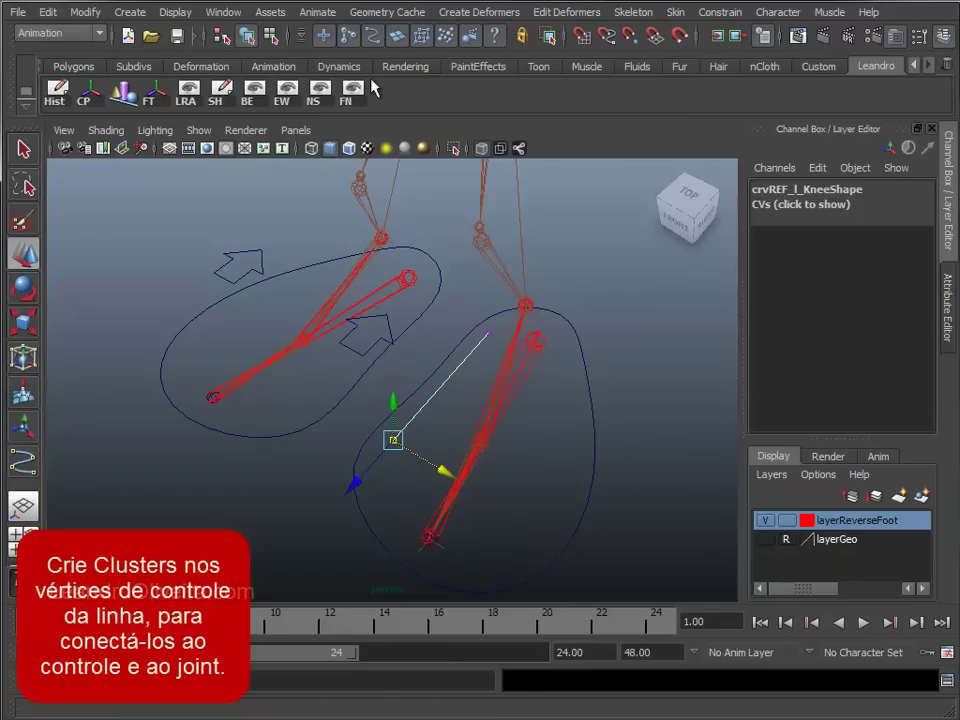
Create a cluster on the bottom CV, then a second cluster on the top CV
click(489, 18)
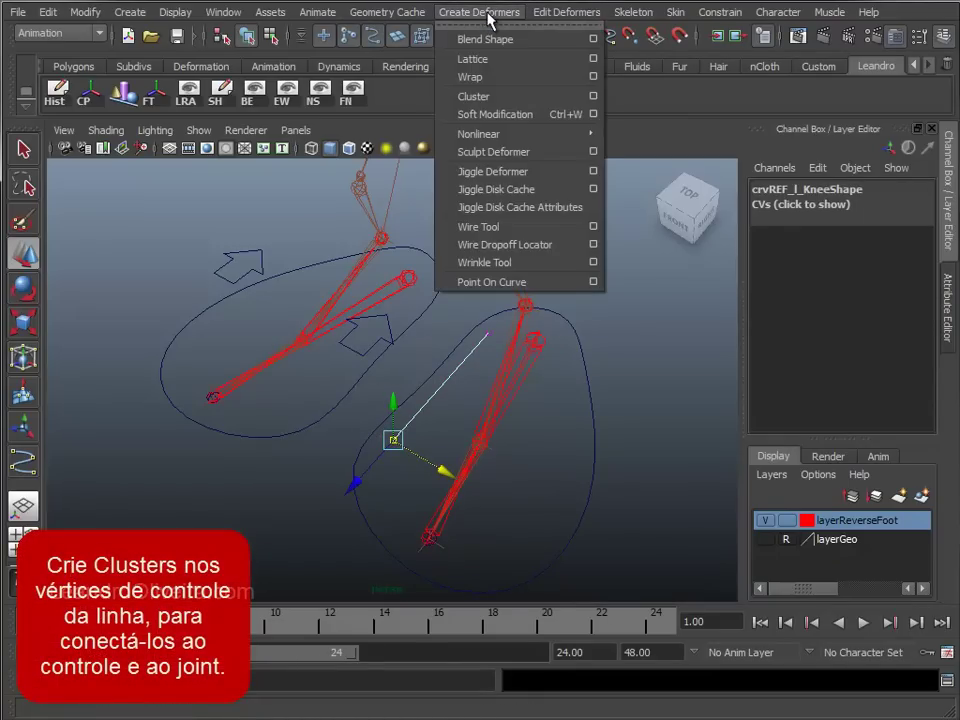
click(474, 104)
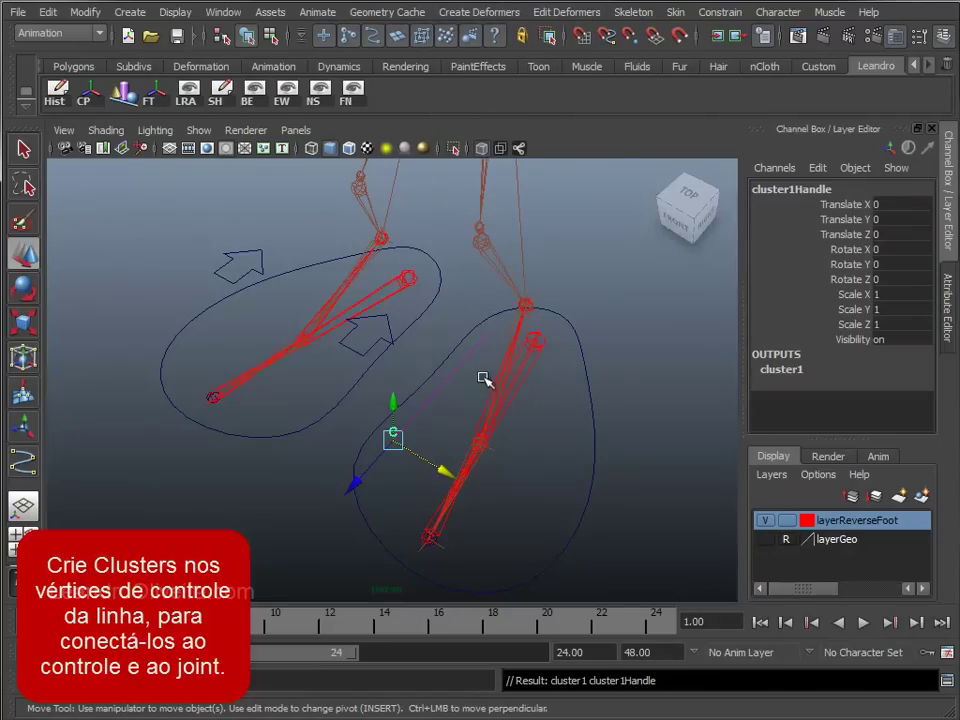
right_drag(474, 357, 375, 354)
click(488, 331)
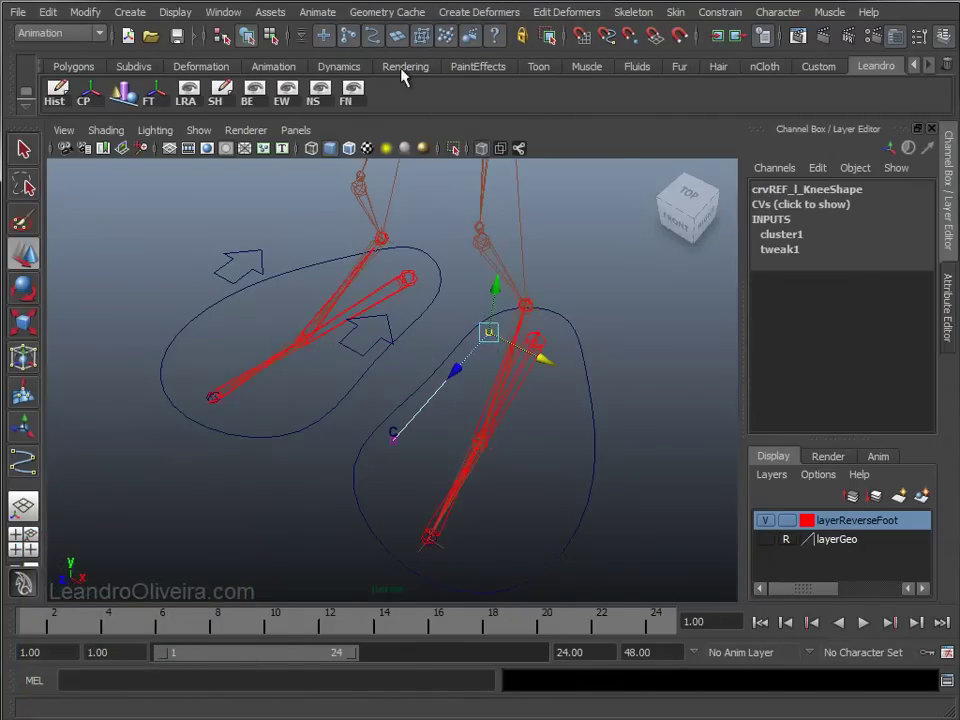
click(464, 14)
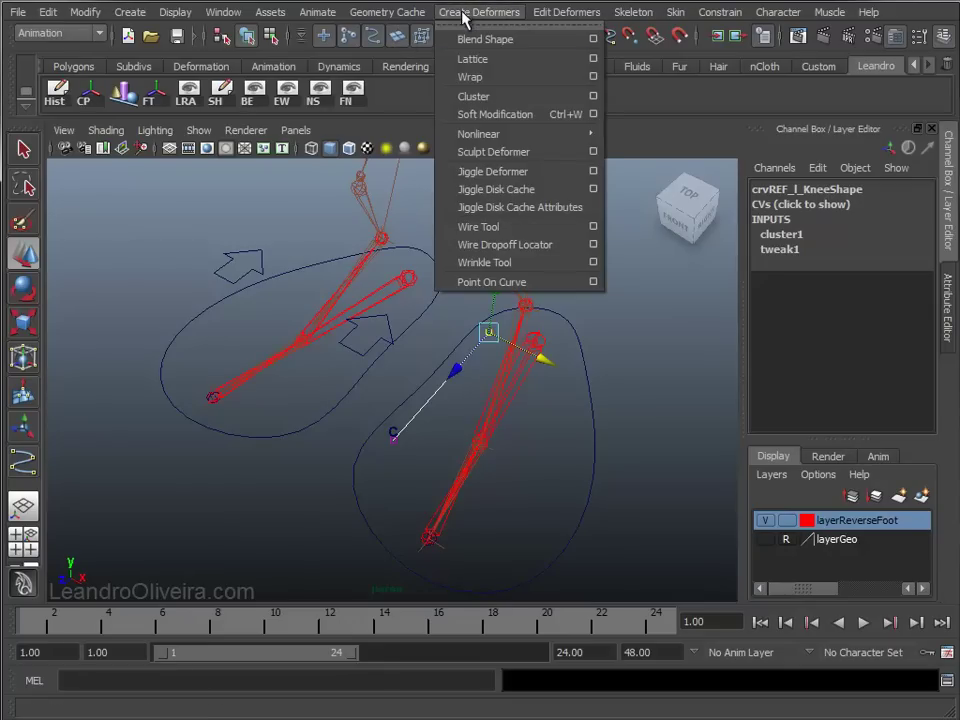
click(472, 95)
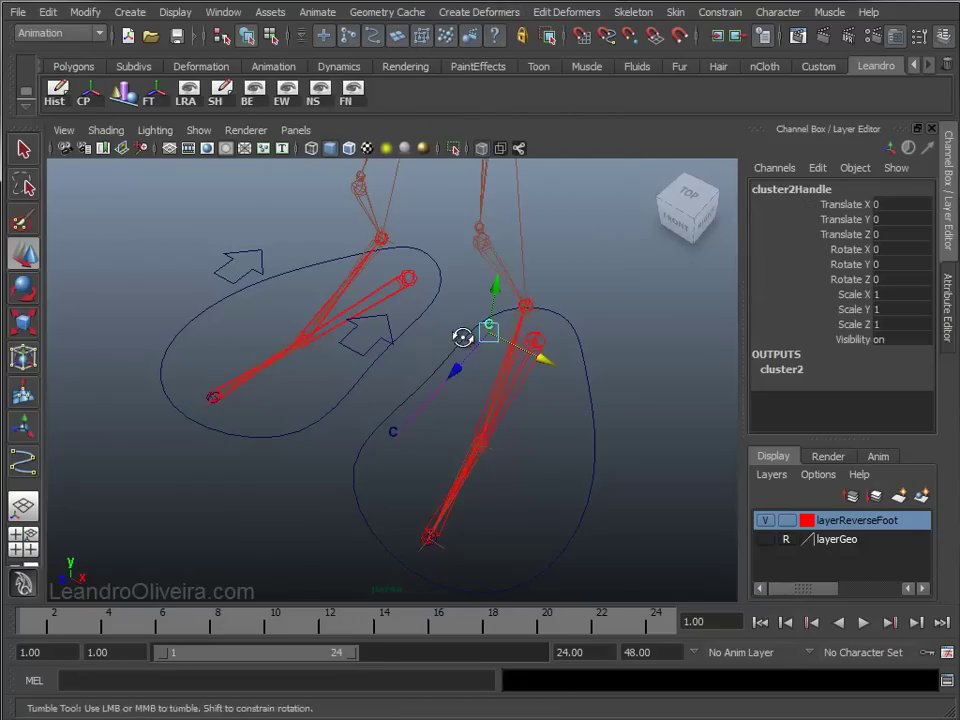
Move the second cluster handle up toward the knee with the Move tool
key(w)
click(454, 281)
scroll(454, 300, up, 2)
scroll(470, 315, up, 3)
mouse_move(475, 323)
alt+mouse_down()
mouse_move(454, 321)
mouse_move(352, 372)
mouse_move(402, 462)
mouse_move(514, 377)
mouse_move(462, 271)
mouse_move(288, 275)
mouse_move(339, 444)
mouse_move(405, 349)
alt+mouse_up()
click(338, 401)
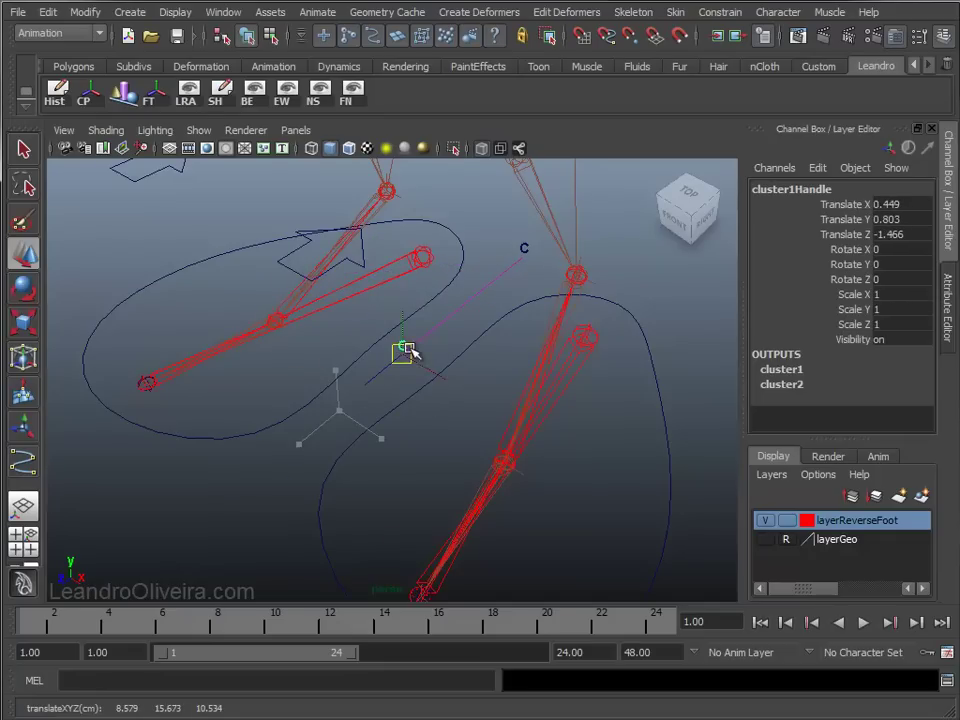
click(523, 248)
mouse_move(536, 242)
mouse_down()
mouse_move(501, 216)
mouse_move(534, 270)
mouse_move(577, 243)
mouse_move(521, 260)
mouse_up()
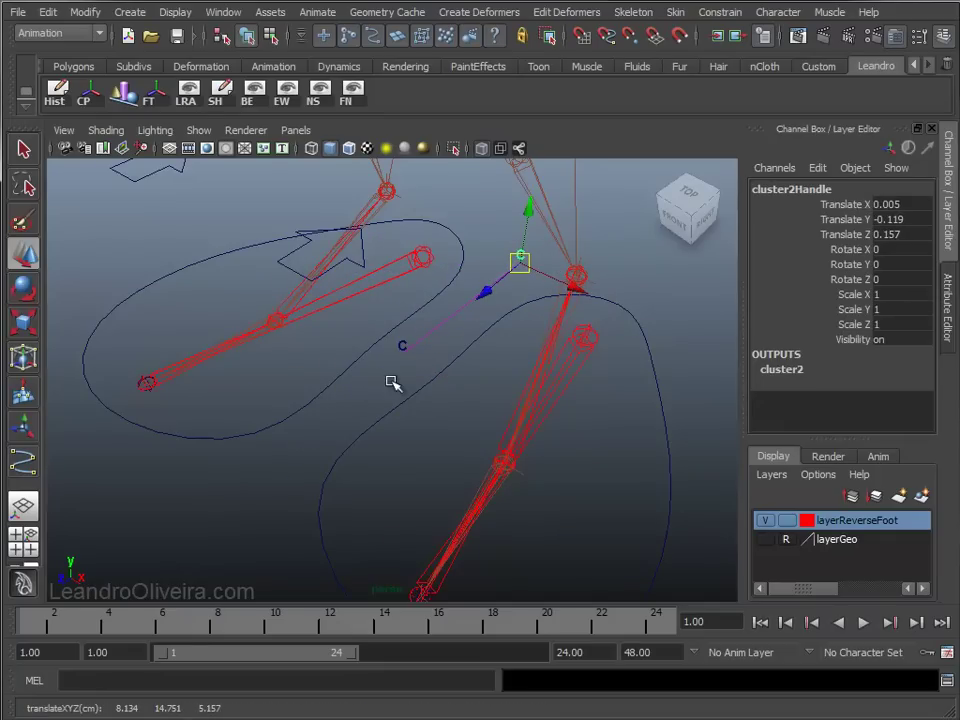
click(411, 287)
alt+drag(411, 287, 418, 330)
click(369, 348)
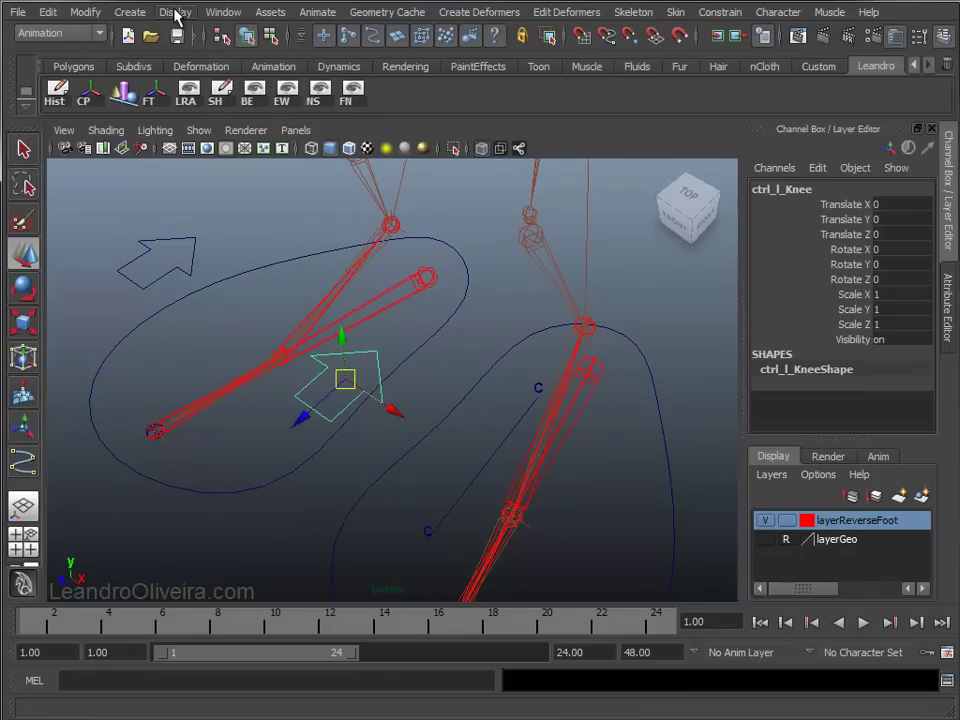
Show the control's Local Rotation Axes and snap cluster1Handle to the arrow control's centre
click(176, 14)
mouse_move(218, 168)
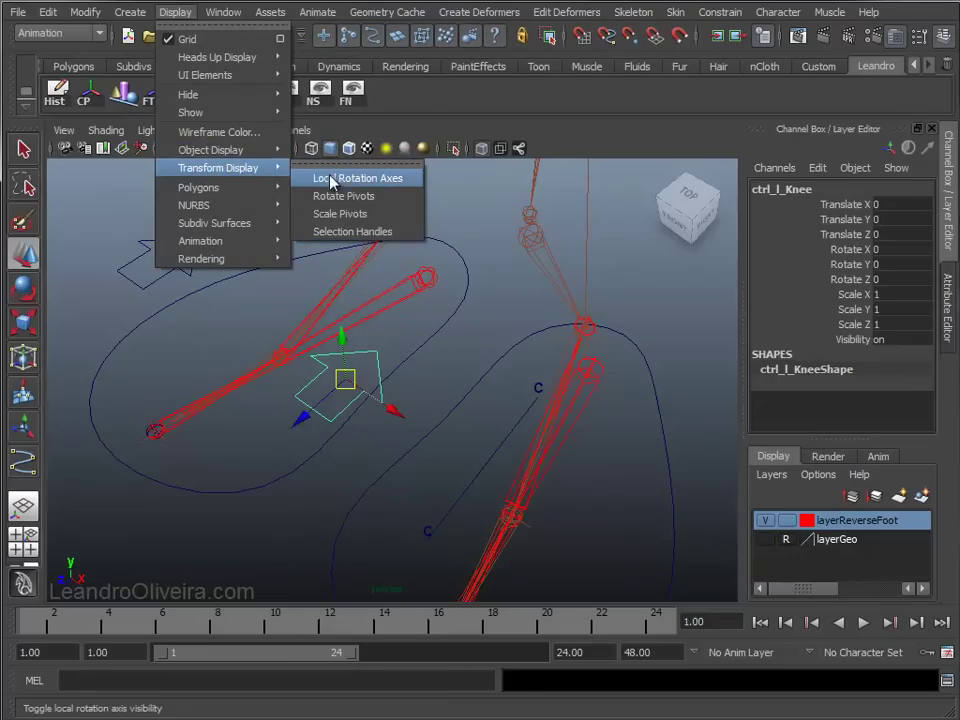
click(370, 180)
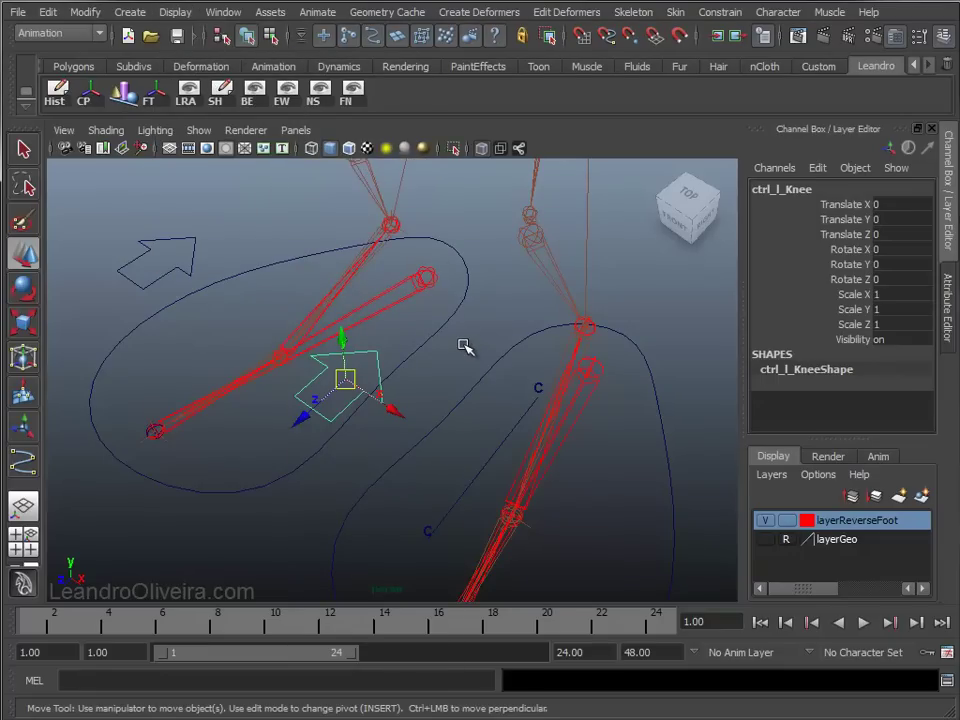
click(465, 346)
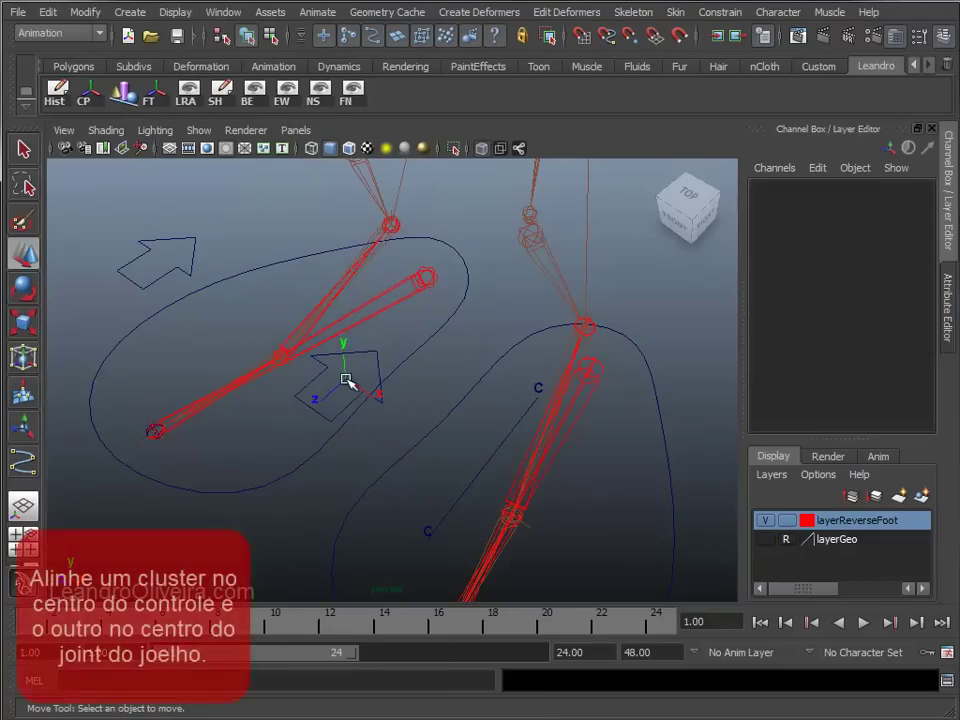
click(426, 529)
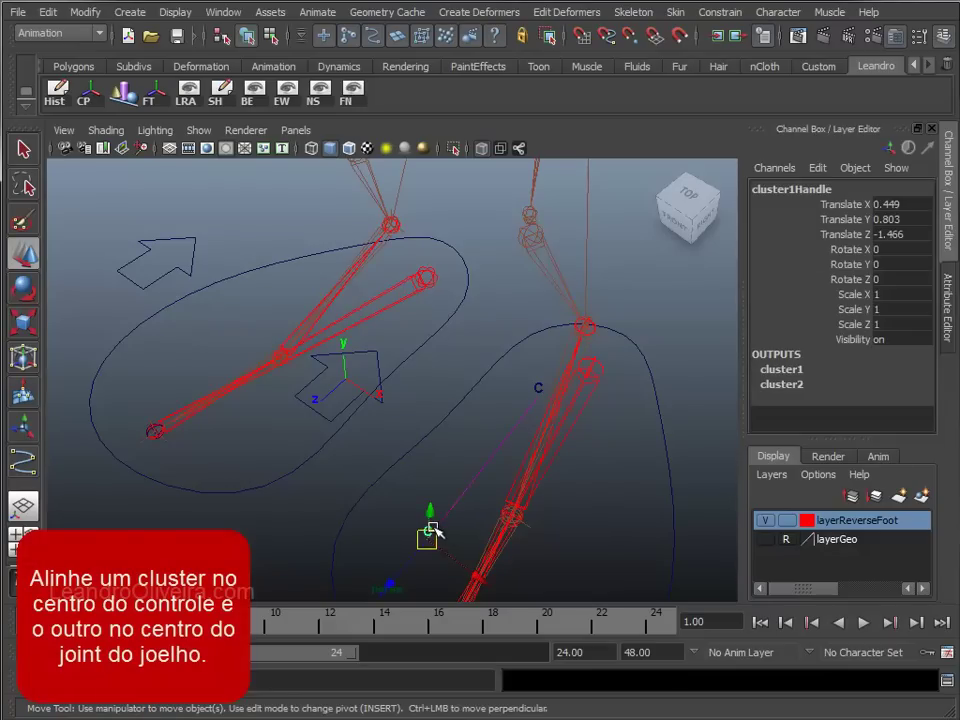
drag(430, 532, 380, 425)
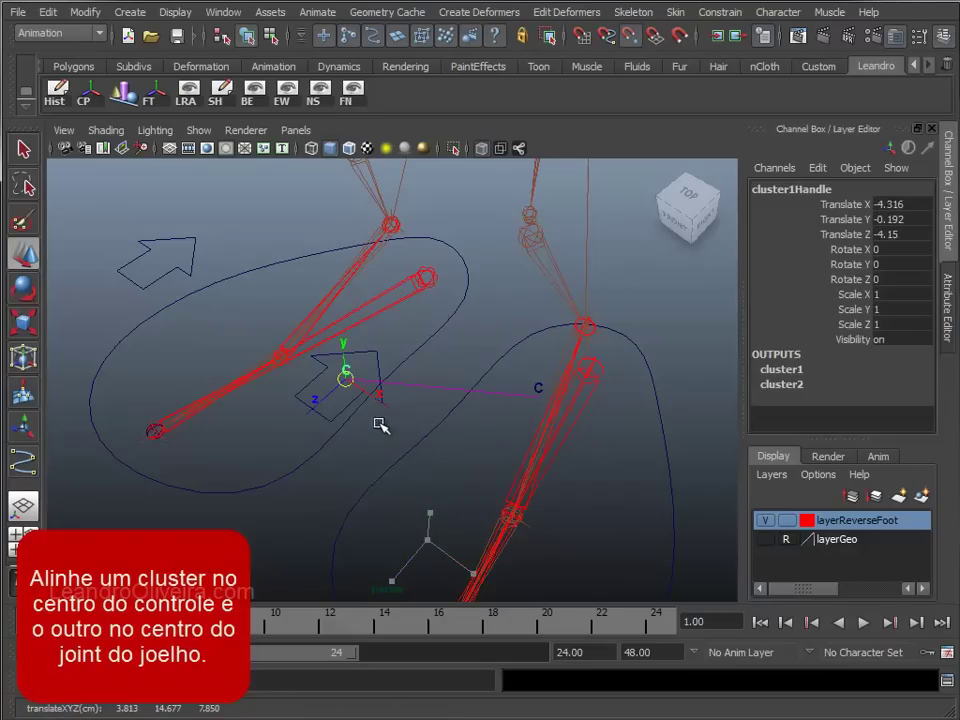
Move cluster2Handle onto the knee joint and align it with the joint centre
mouse_move(460, 325)
alt+mouse_down()
mouse_move(453, 309)
mouse_move(430, 357)
alt+mouse_up()
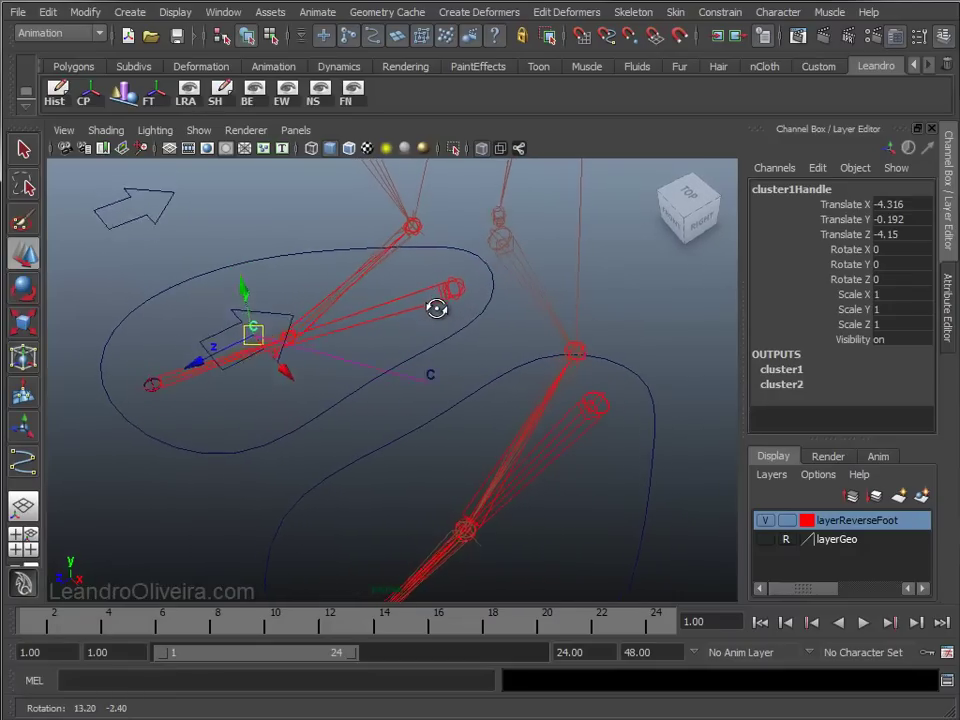
click(430, 419)
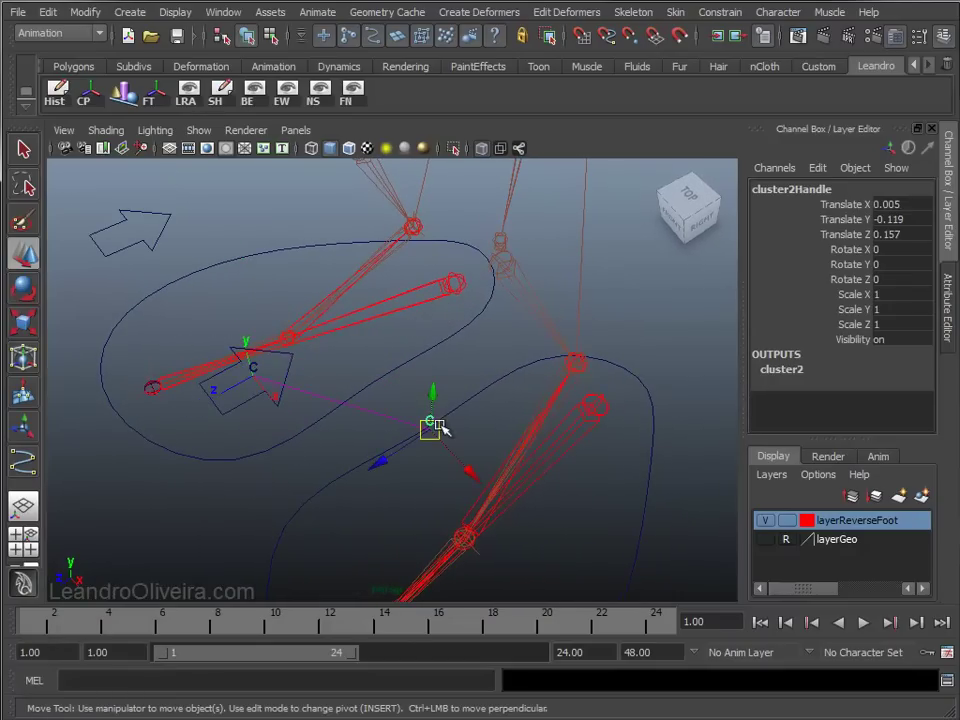
drag(432, 424, 502, 243)
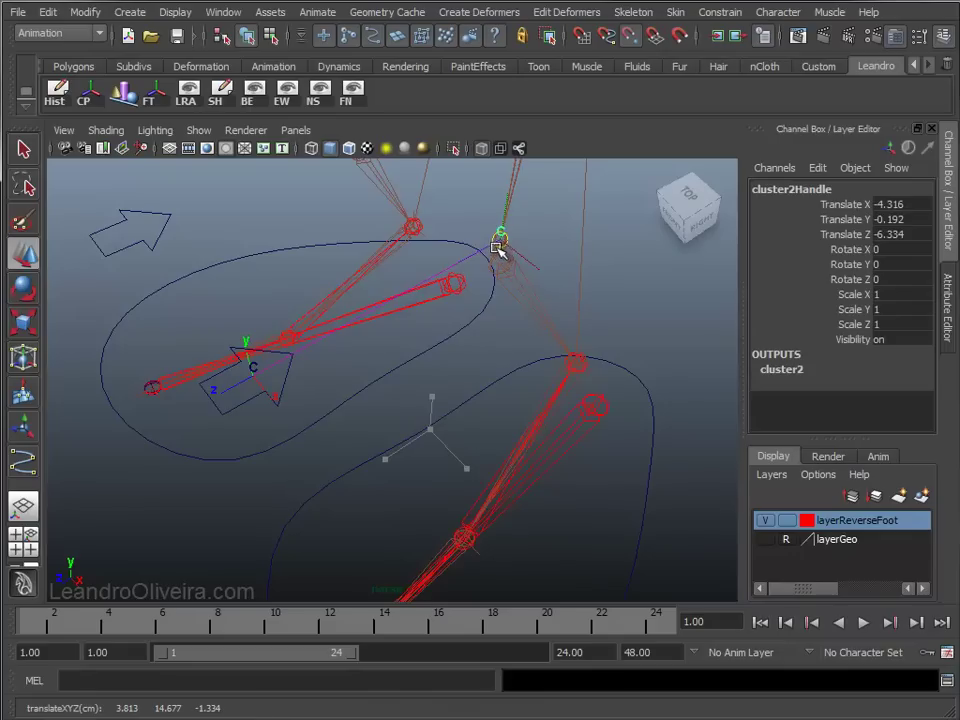
drag(500, 245, 504, 259)
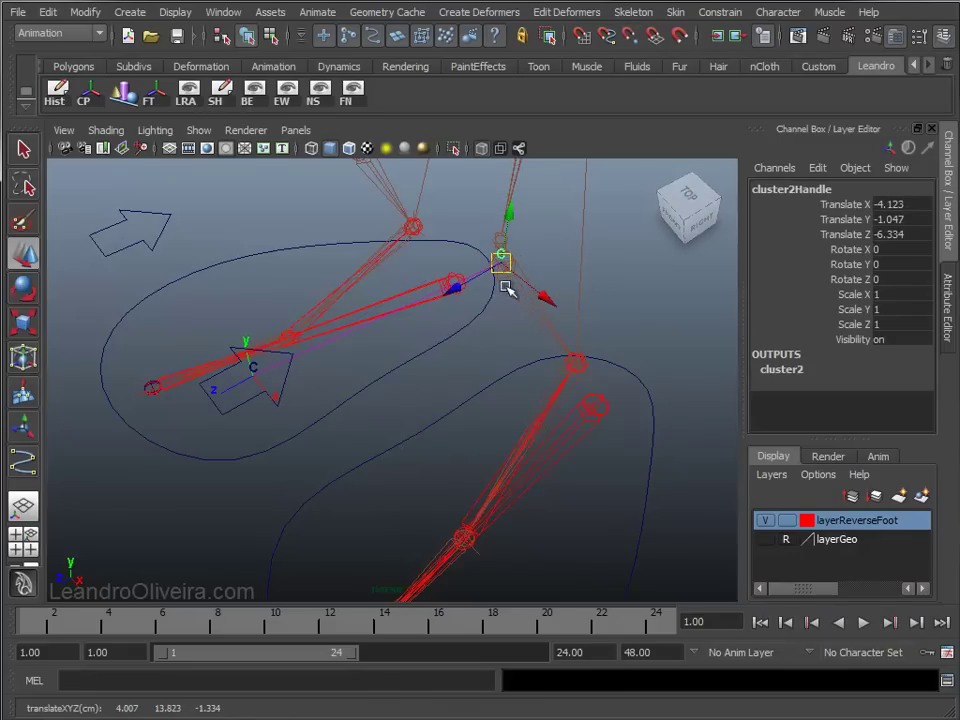
scroll(495, 305, up, 3)
mouse_move(489, 317)
alt+middle_down()
mouse_move(628, 203)
mouse_move(583, 249)
mouse_move(558, 295)
alt+middle_up()
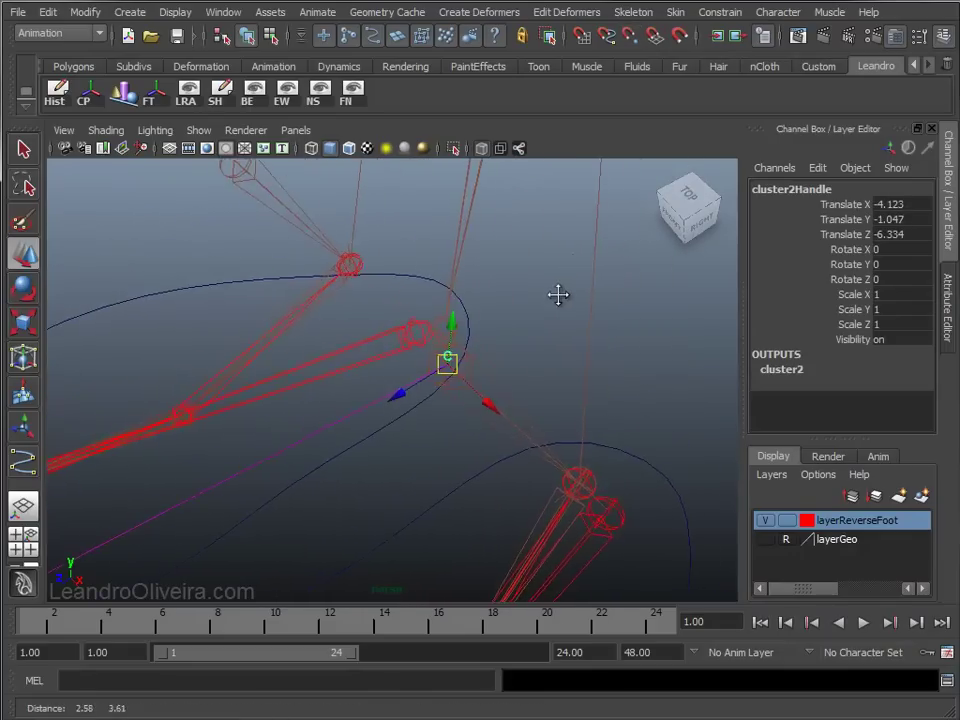
mouse_move(558, 295)
alt+right_down()
mouse_move(505, 291)
mouse_move(547, 330)
alt+right_up()
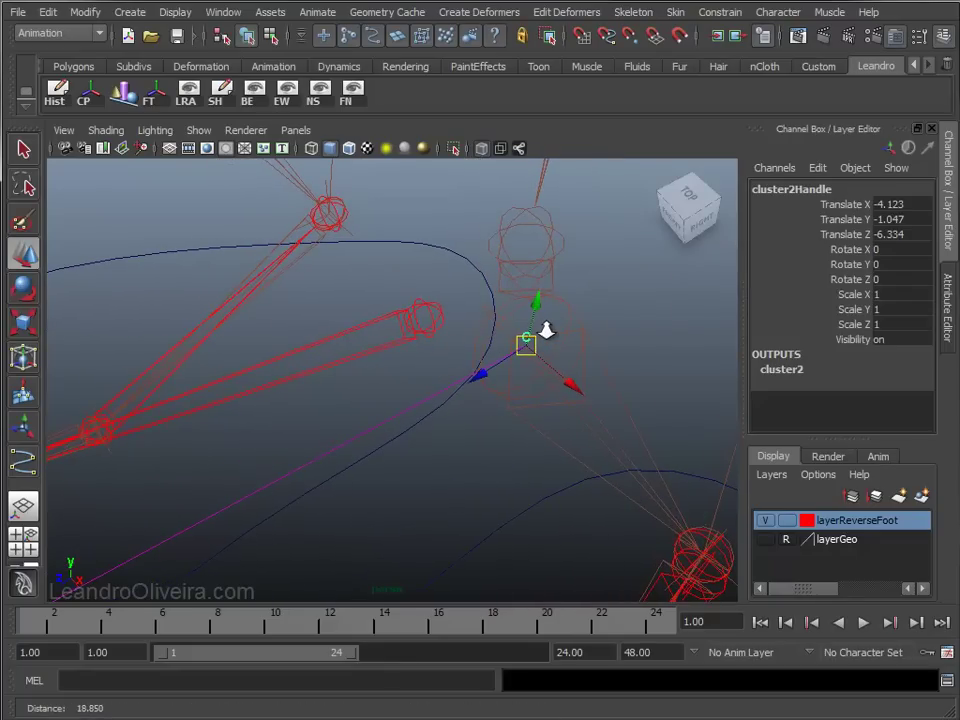
drag(536, 349, 533, 268)
Turn off Local Rotation Axes on ctrl_l_Knee and return to the Select tool
alt+right_drag(574, 398, 447, 281)
mouse_move(447, 281)
alt+mouse_down()
mouse_move(583, 268)
mouse_move(553, 253)
mouse_move(409, 261)
mouse_move(418, 253)
mouse_move(536, 300)
alt+mouse_up()
mouse_move(536, 300)
alt+middle_down()
mouse_move(552, 325)
mouse_move(538, 324)
mouse_move(447, 423)
alt+middle_up()
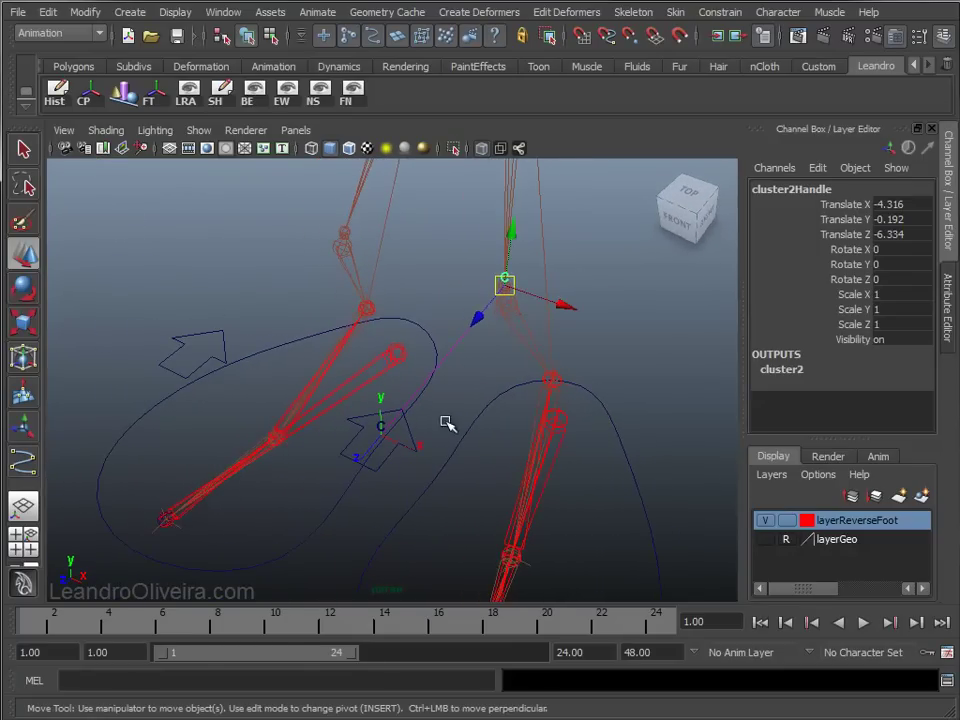
click(407, 422)
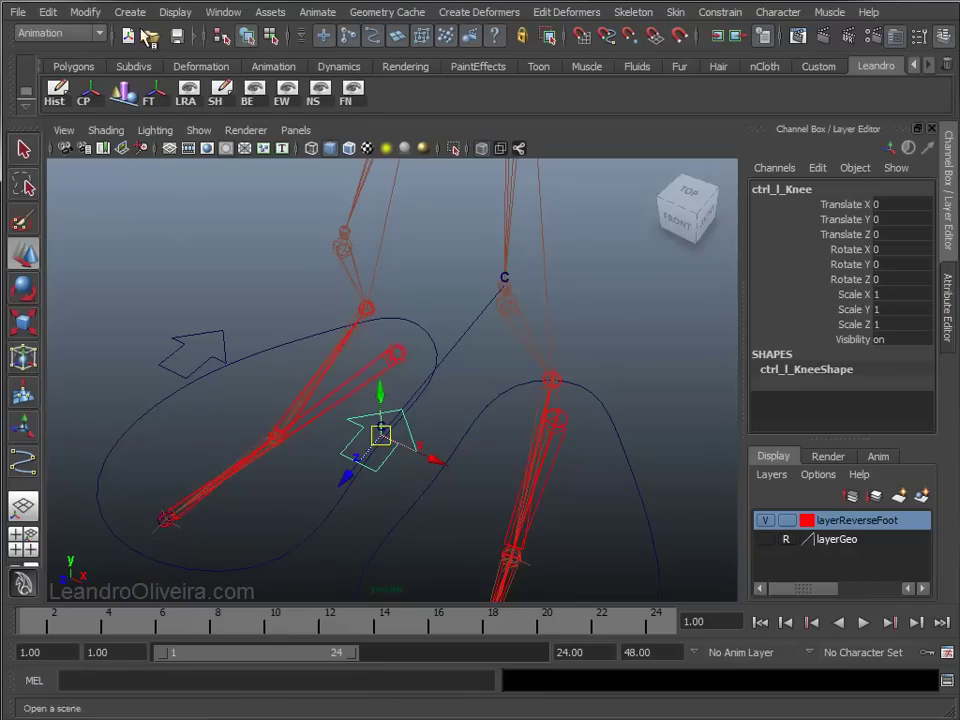
click(174, 12)
mouse_move(218, 168)
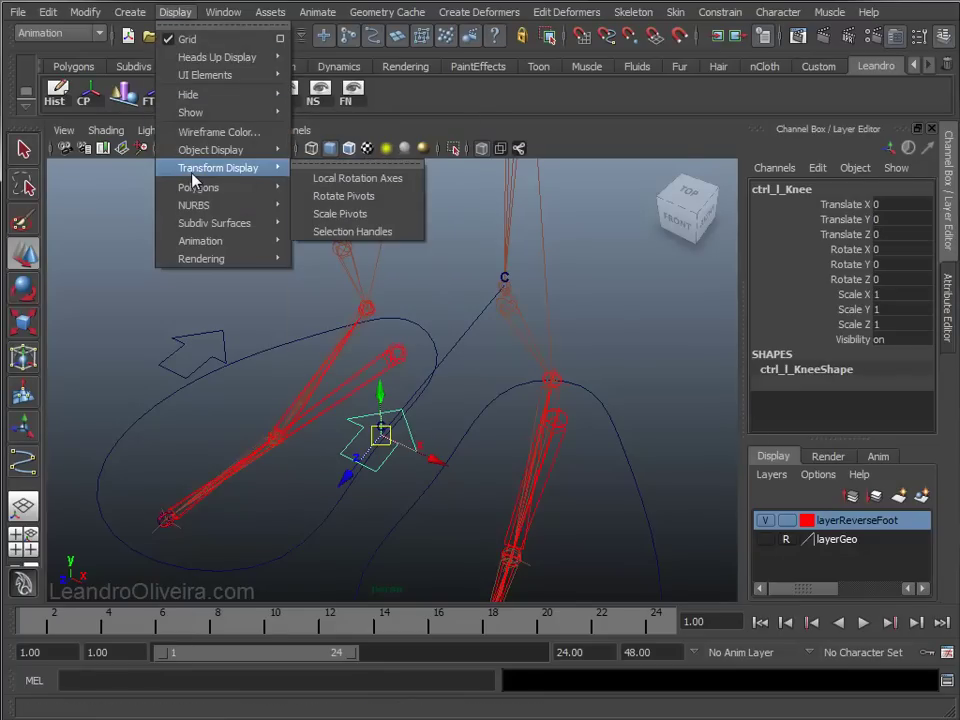
click(315, 178)
click(452, 358)
mouse_move(461, 375)
alt+mouse_down()
mouse_move(512, 334)
mouse_move(477, 322)
alt+mouse_up()
mouse_move(456, 319)
alt+middle_down()
mouse_move(456, 343)
mouse_move(456, 326)
mouse_move(471, 354)
alt+middle_up()
alt+right_drag(471, 354, 446, 358)
alt+middle_drag(446, 358, 441, 332)
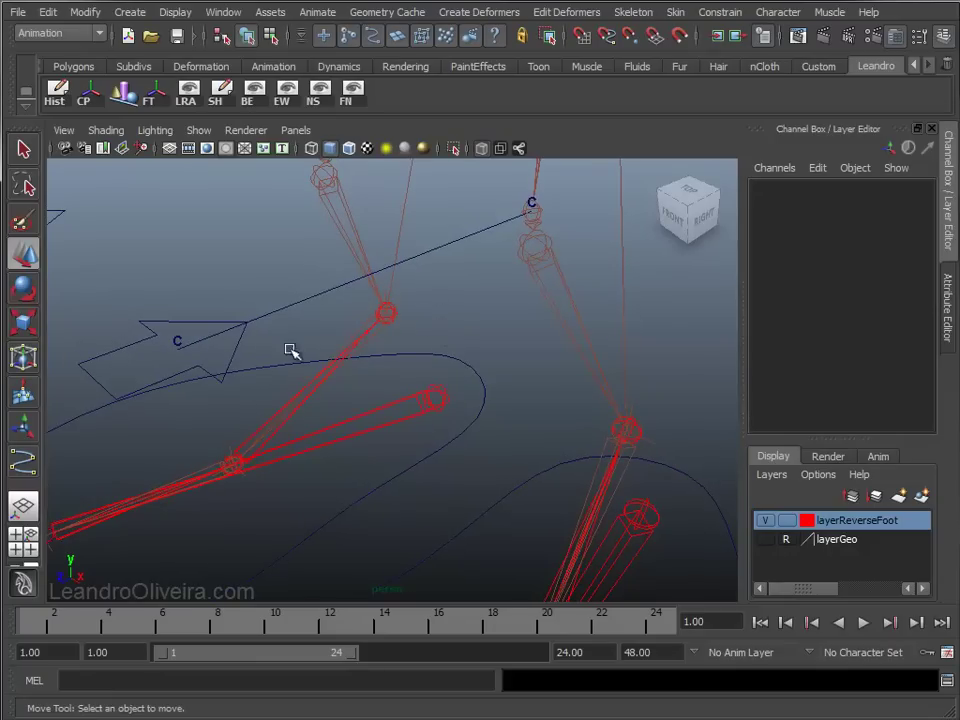
key(q)
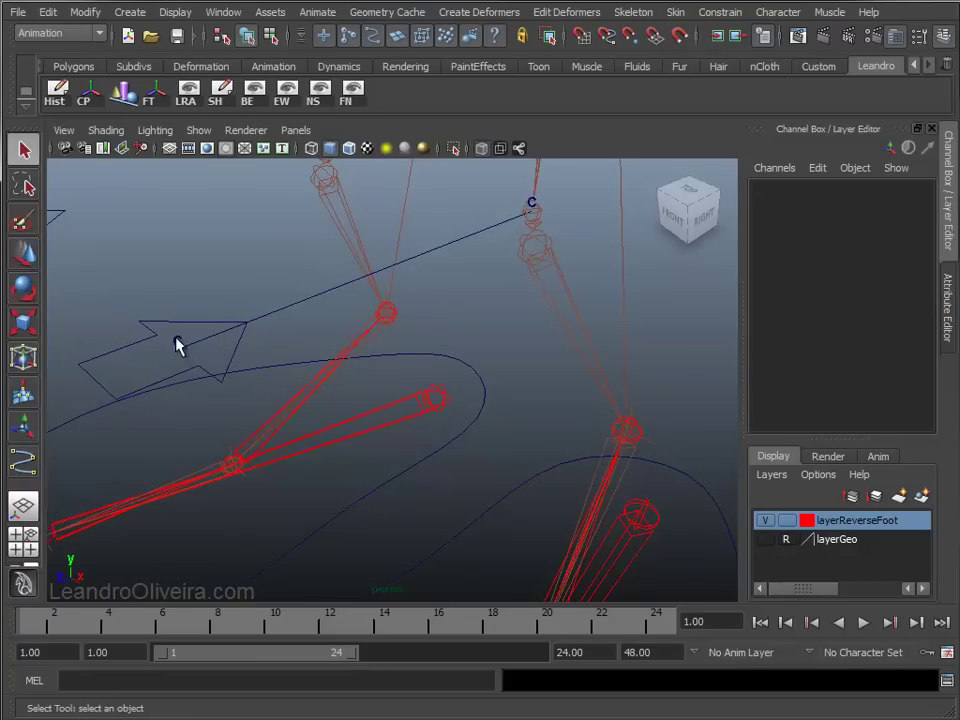
Point-constrain cluster1Handle to ctrl_l_Knee
click(177, 332)
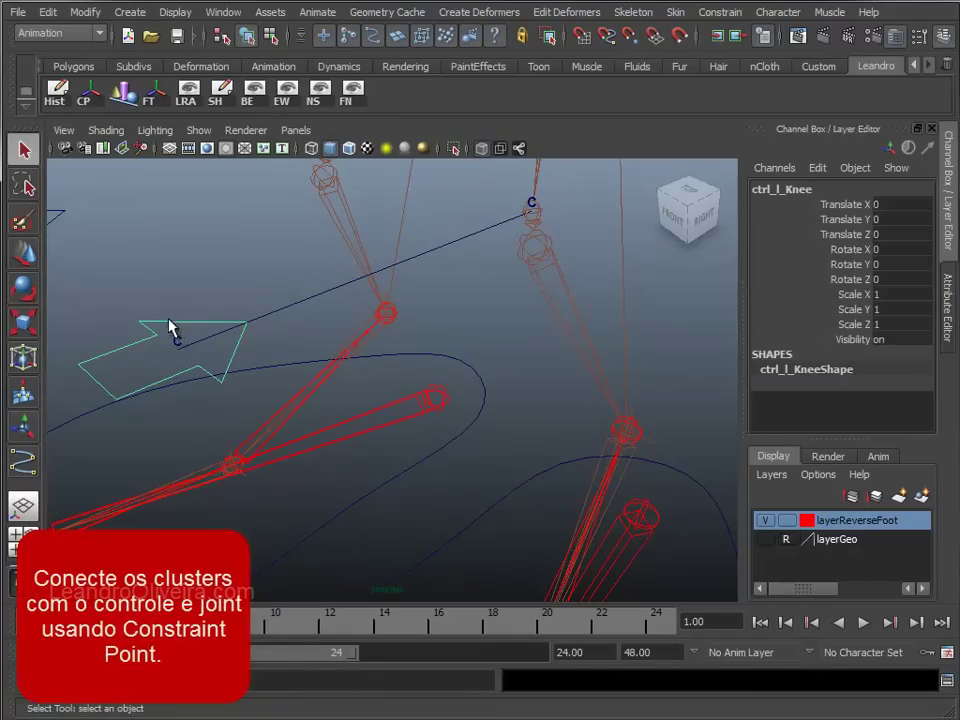
shift+click(178, 342)
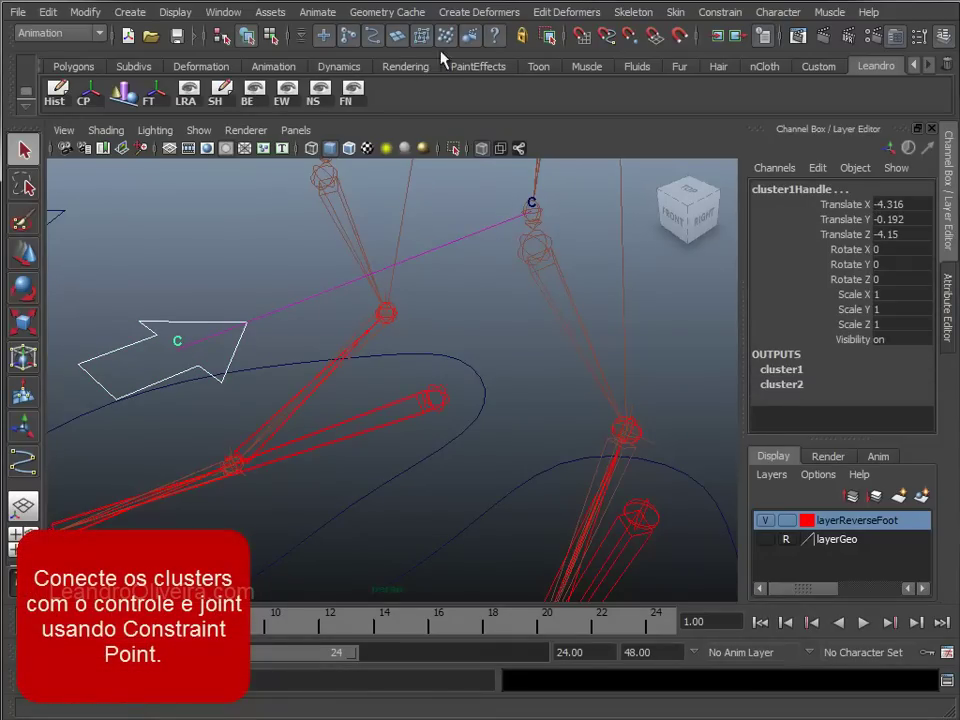
click(716, 12)
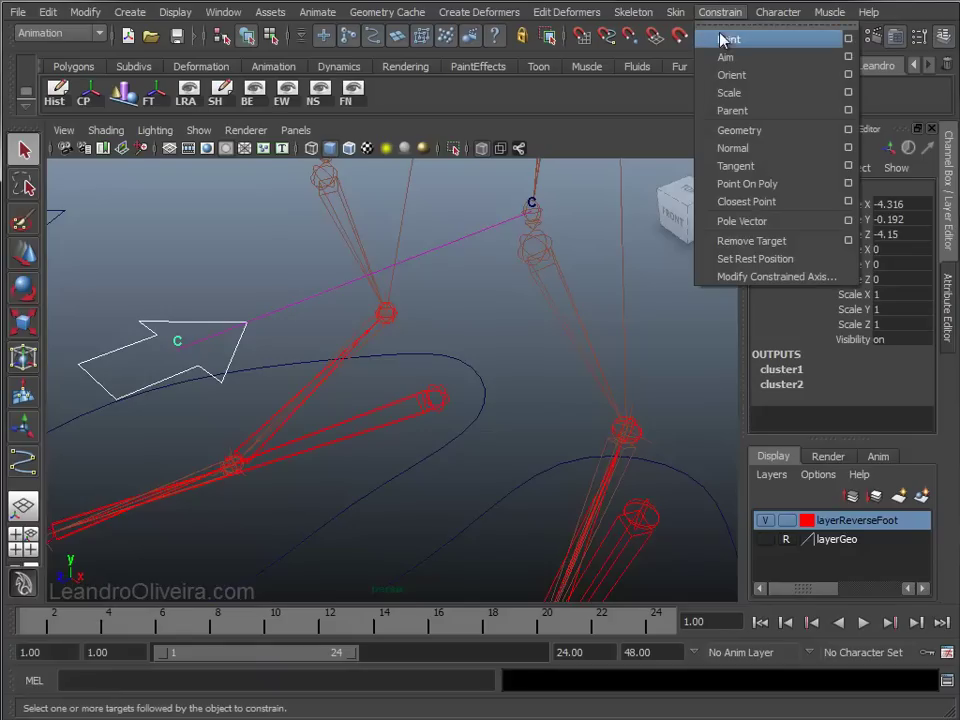
click(727, 40)
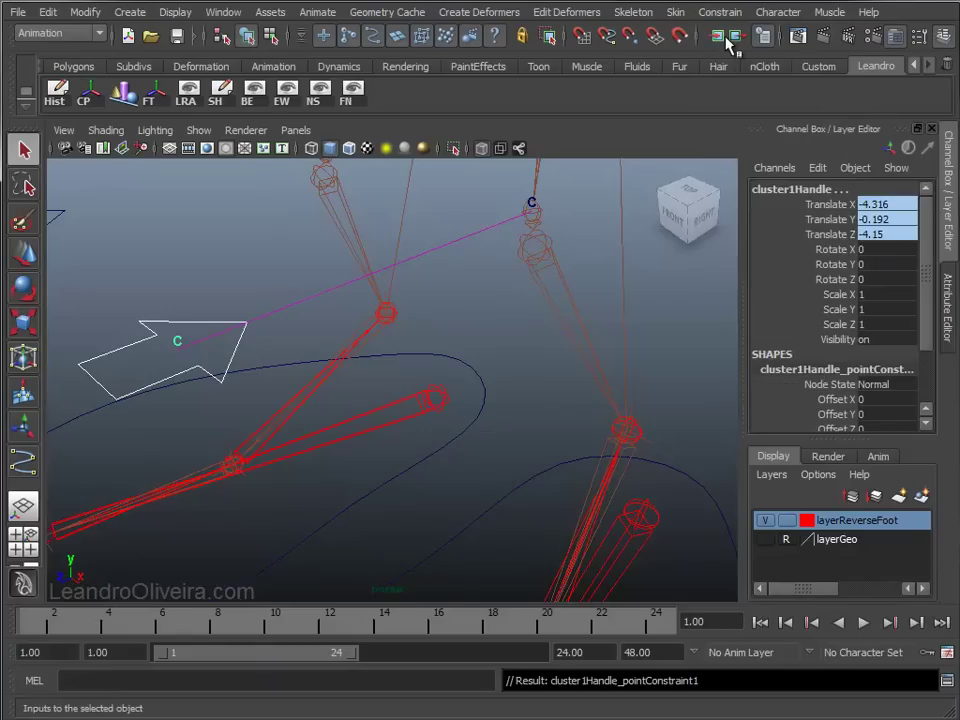
Move ctrl_l_Knee to test the constraint, then set its Translate X/Y/Z back to 0
click(252, 362)
mouse_move(186, 352)
mouse_down()
mouse_move(484, 317)
mouse_move(422, 474)
mouse_move(212, 409)
mouse_move(141, 315)
mouse_move(213, 237)
mouse_move(228, 462)
mouse_move(189, 242)
mouse_move(181, 245)
mouse_up()
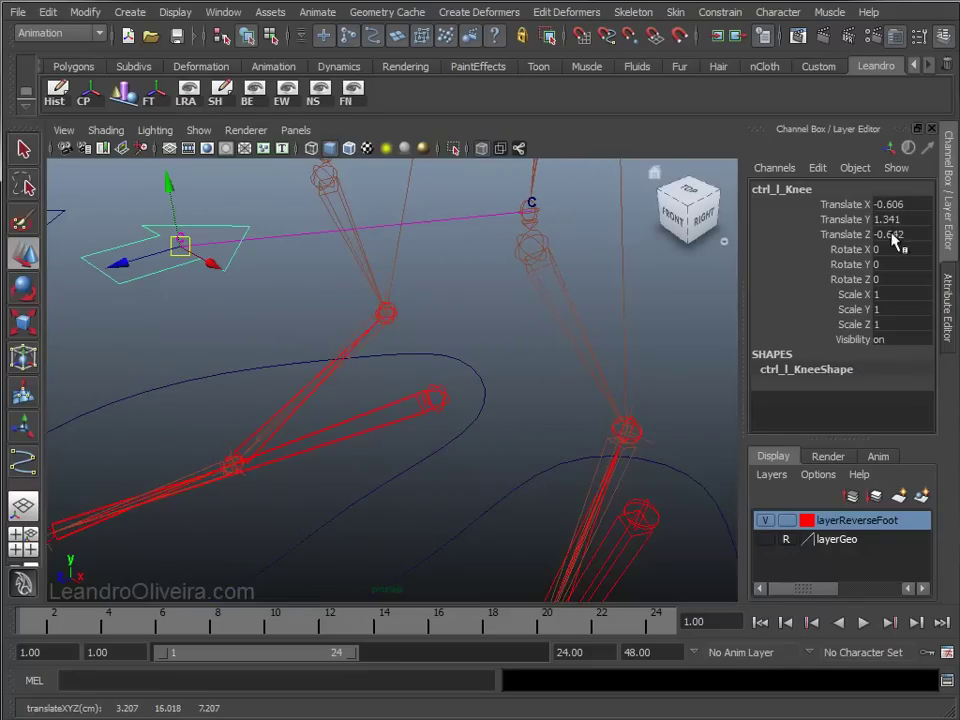
drag(895, 207, 903, 234)
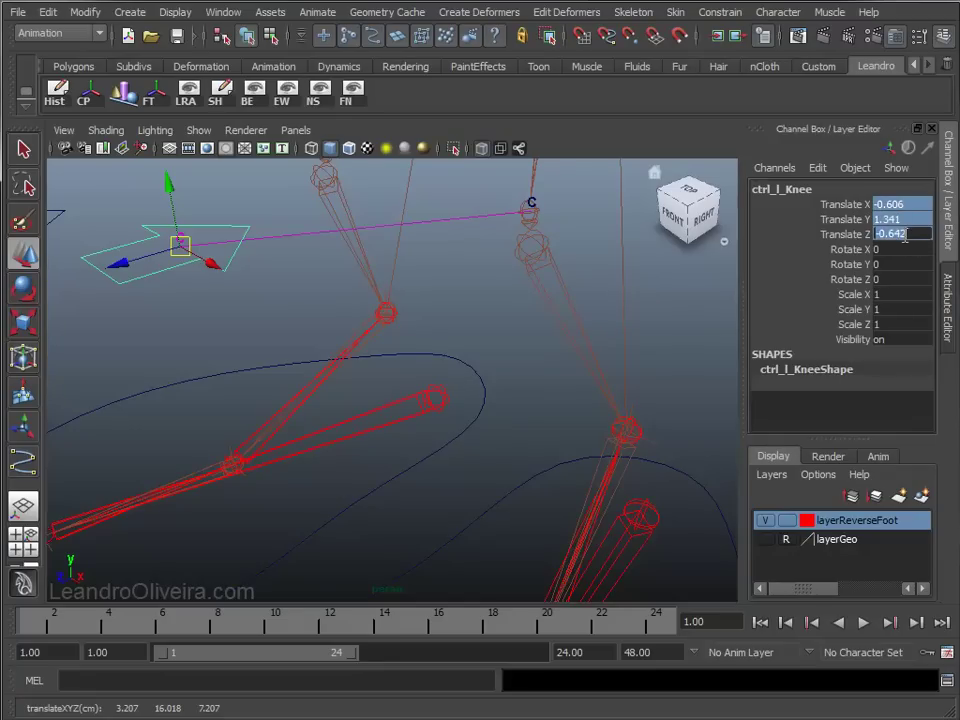
text(0)
key(Return)
mouse_move(545, 180)
alt+right_down()
mouse_move(544, 236)
mouse_move(437, 358)
alt+right_up()
mouse_move(437, 358)
alt+mouse_down()
mouse_move(476, 414)
mouse_move(430, 349)
alt+mouse_up()
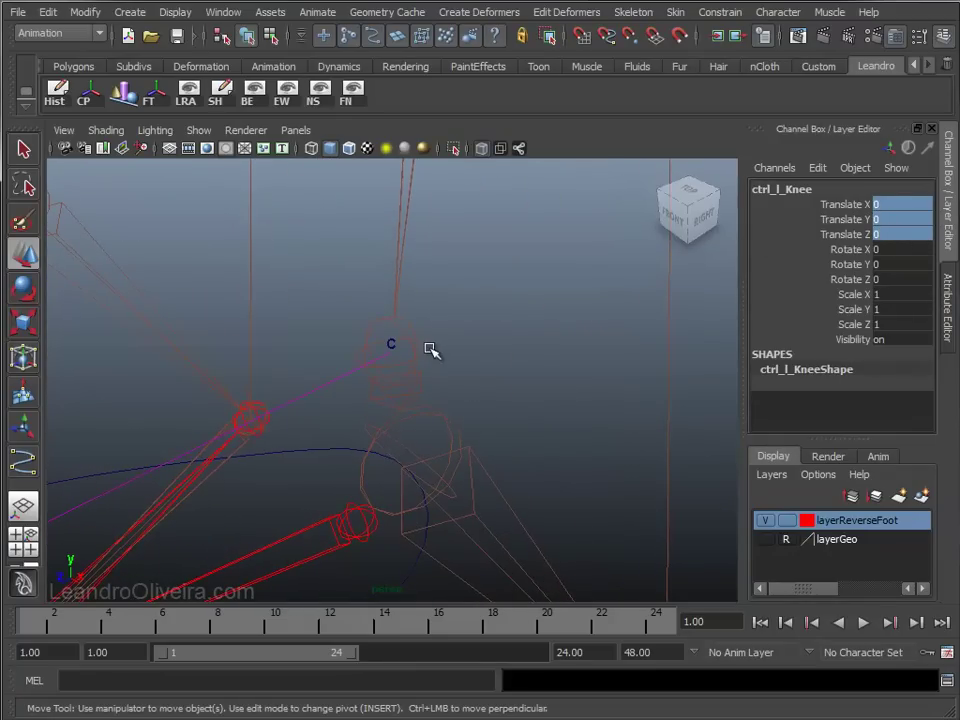
Point-constrain cluster2Handle to the knee joint jnt_l_Knee
key(q)
click(425, 355)
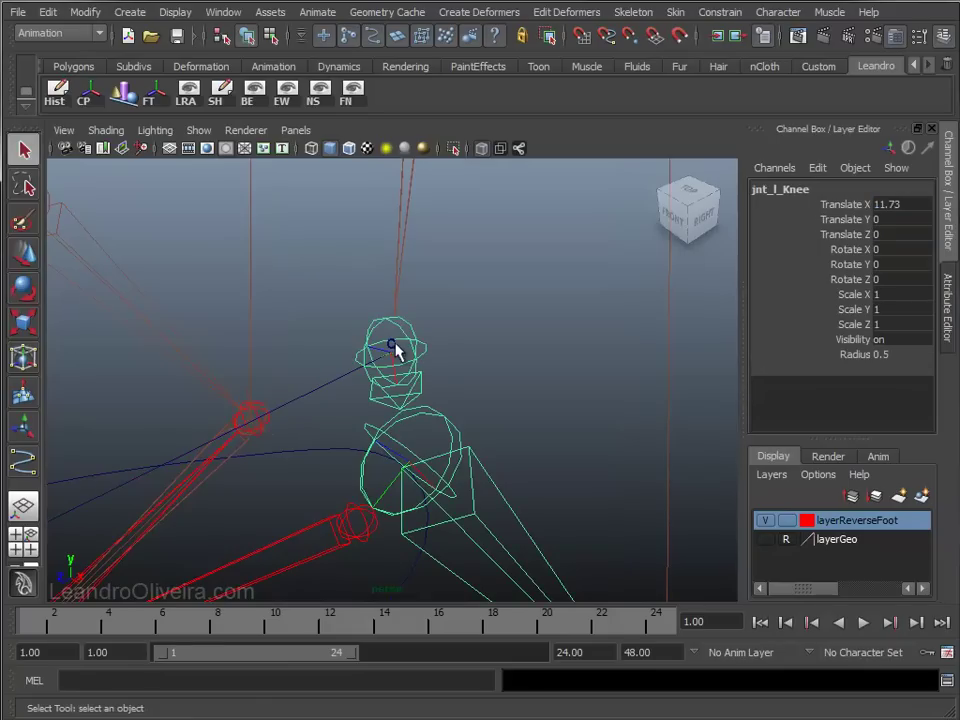
click(391, 349)
click(396, 354)
scroll(420, 392, up, 5)
scroll(398, 322, up, 3)
click(389, 290)
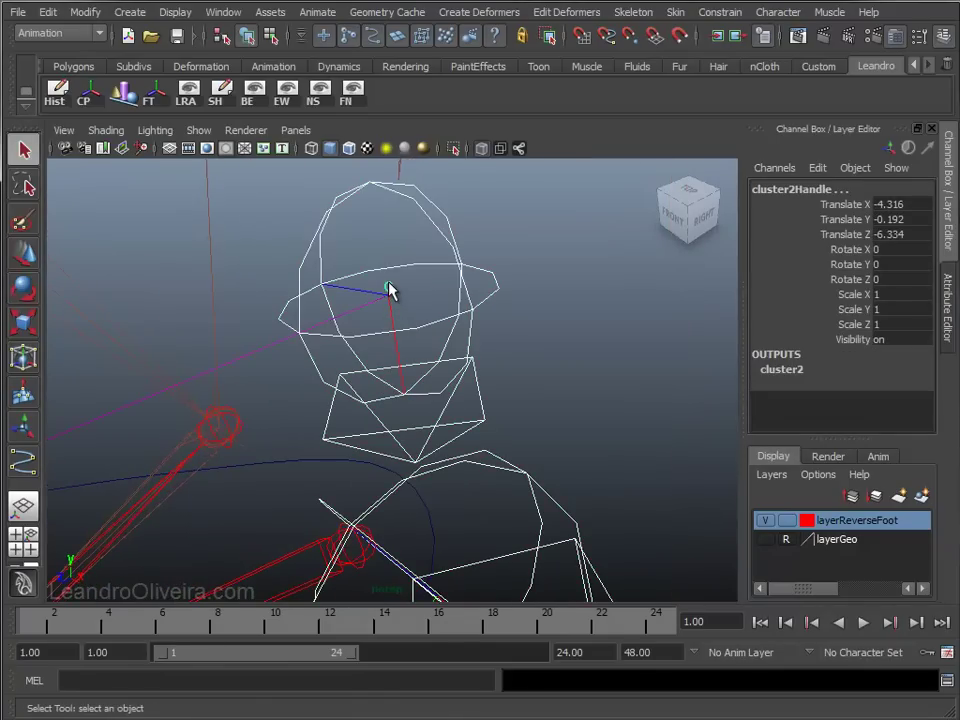
scroll(528, 333, down, 5)
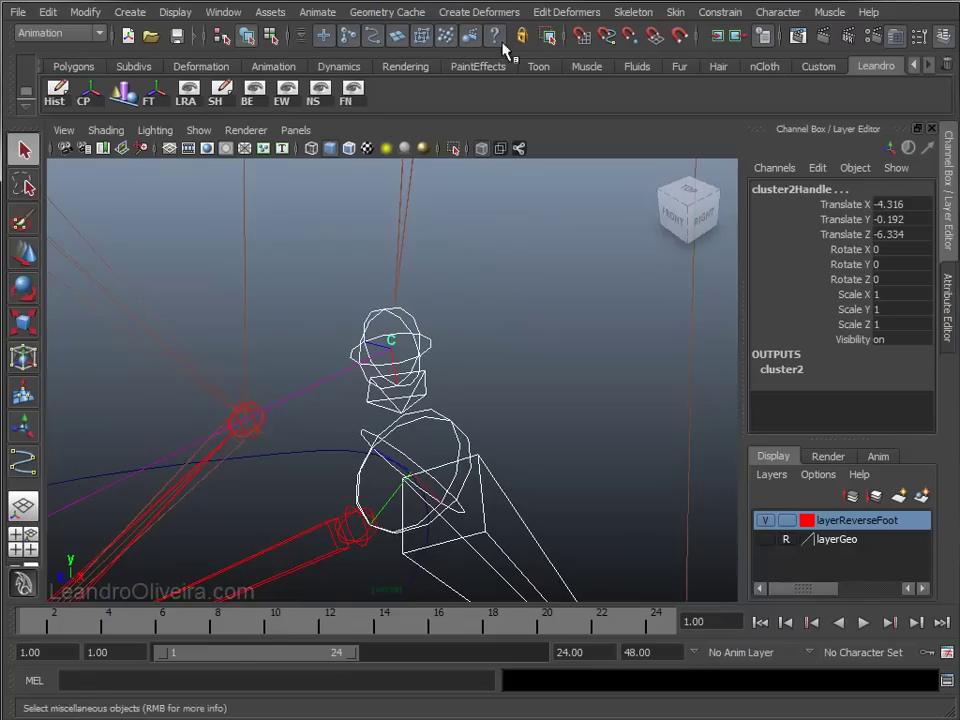
click(715, 14)
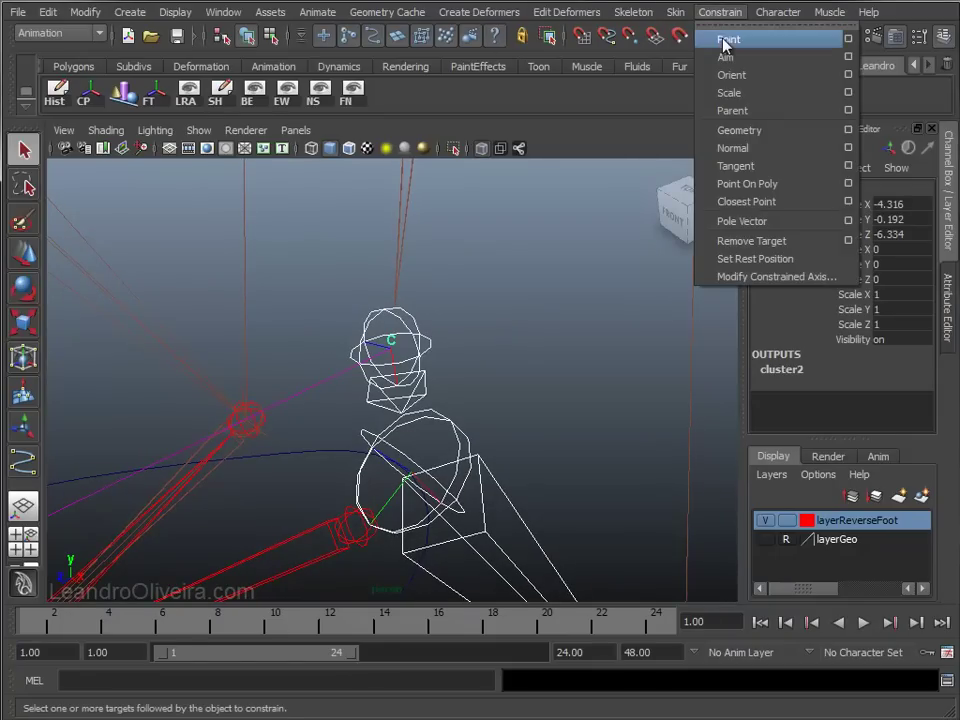
click(727, 40)
Move ctrl_l_Knee to check that the reference line stays anchored at the knee
mouse_move(491, 446)
alt+mouse_down()
mouse_move(306, 332)
mouse_move(356, 321)
mouse_move(305, 365)
alt+mouse_up()
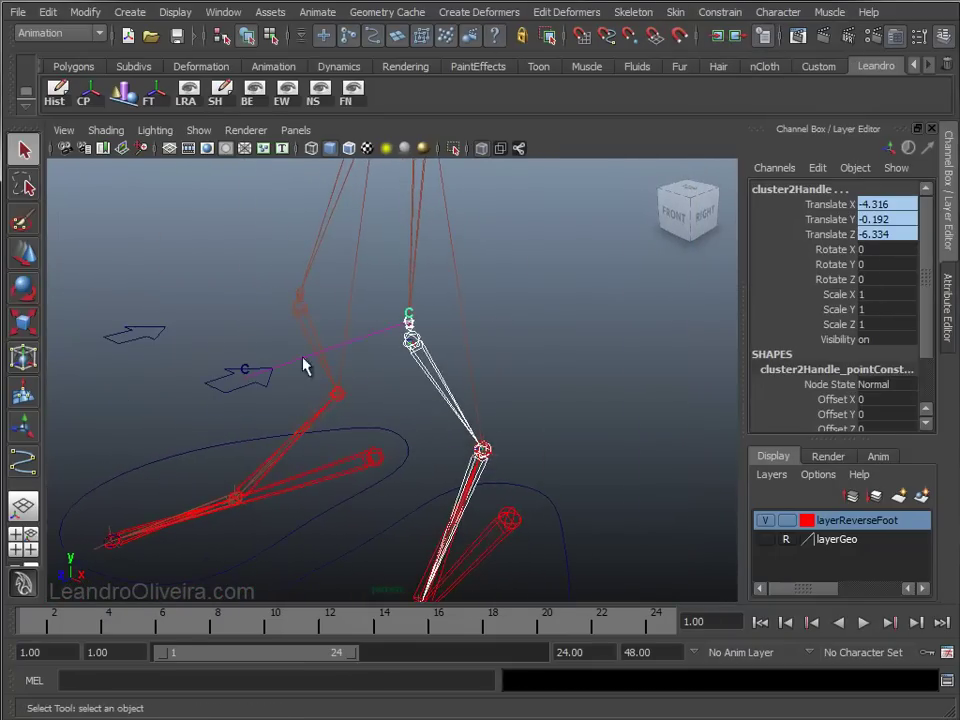
click(262, 390)
key(w)
mouse_move(246, 378)
mouse_down()
mouse_move(551, 396)
mouse_move(690, 326)
mouse_move(280, 390)
mouse_move(127, 220)
mouse_move(180, 214)
mouse_move(525, 240)
mouse_move(664, 336)
mouse_move(425, 521)
mouse_move(139, 493)
mouse_move(163, 167)
mouse_move(321, 321)
mouse_move(458, 413)
mouse_move(182, 411)
mouse_move(170, 400)
mouse_up()
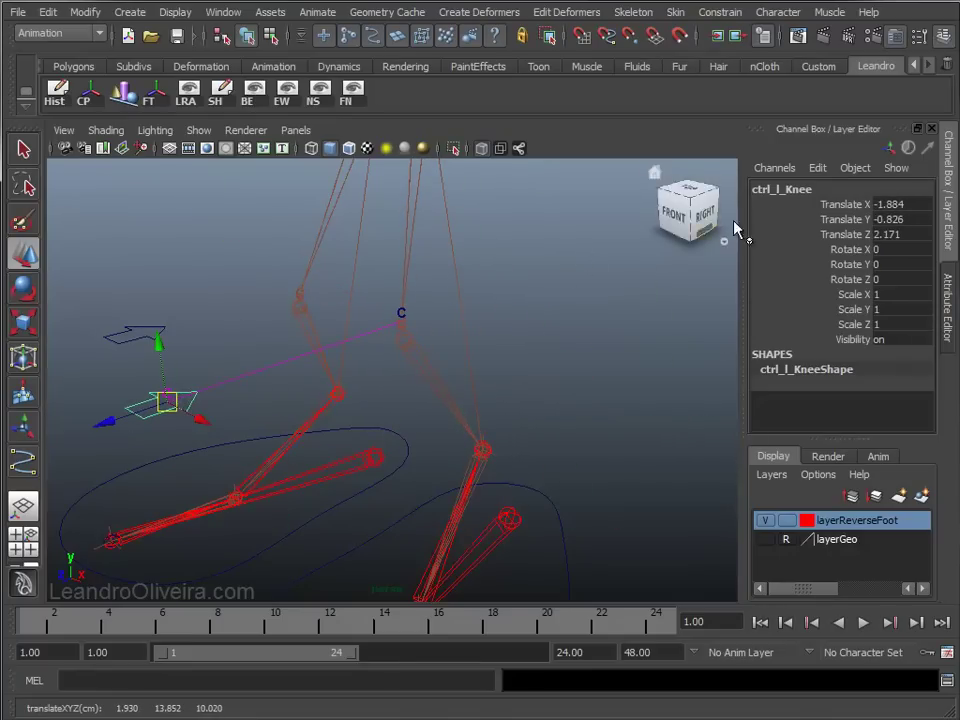
Set ctrl_l_Knee's Translate X/Y/Z to 0 in the Channel Box and reselect the control
drag(884, 206, 893, 236)
text(0)
key(Return)
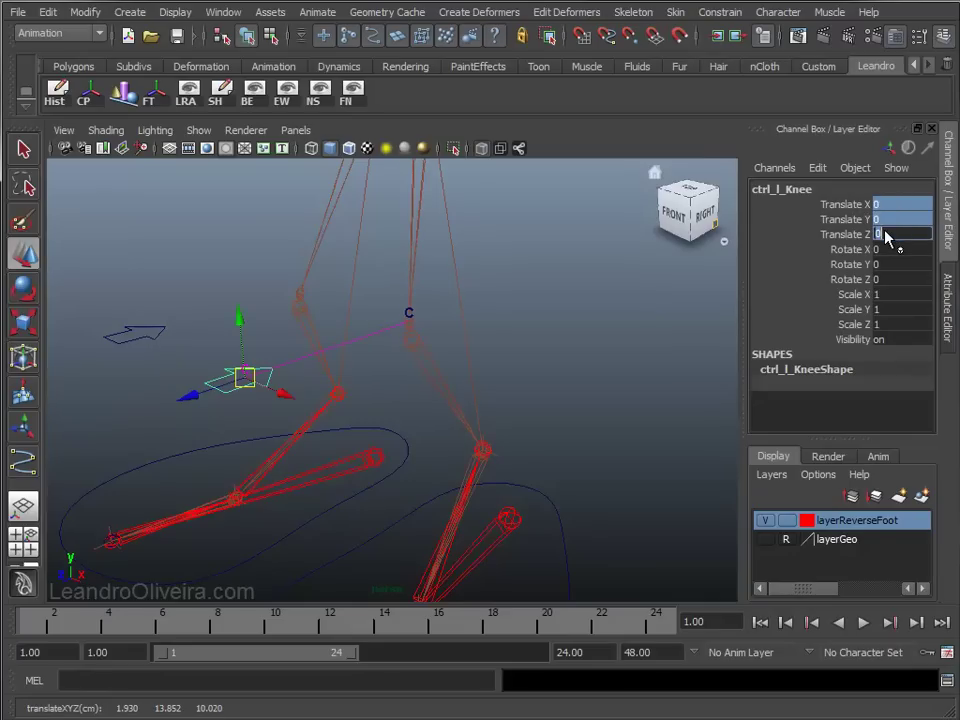
click(553, 298)
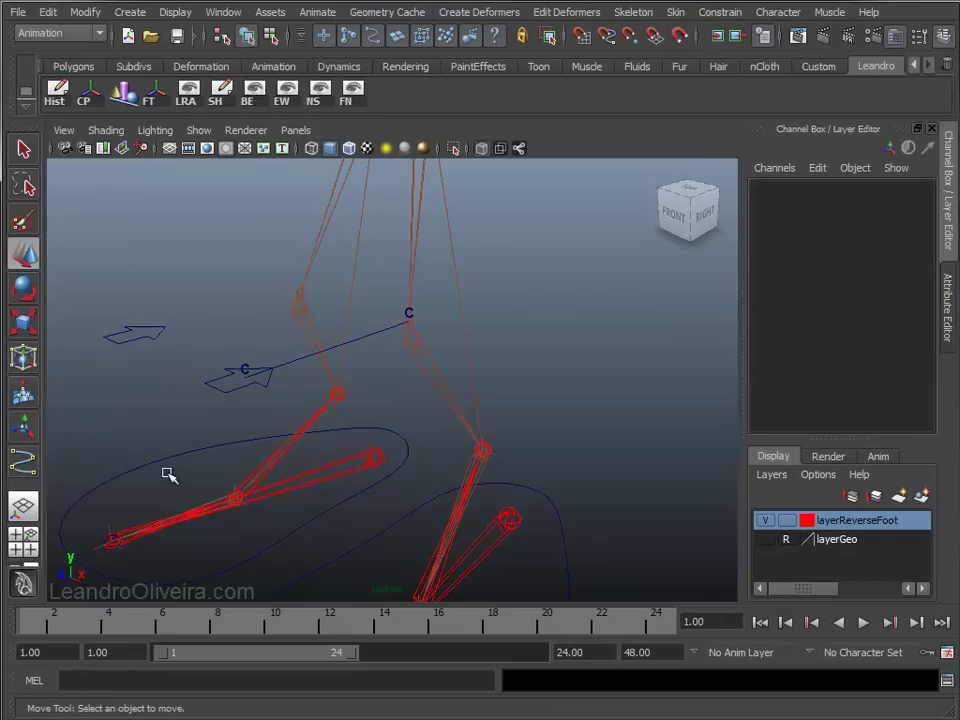
click(245, 368)
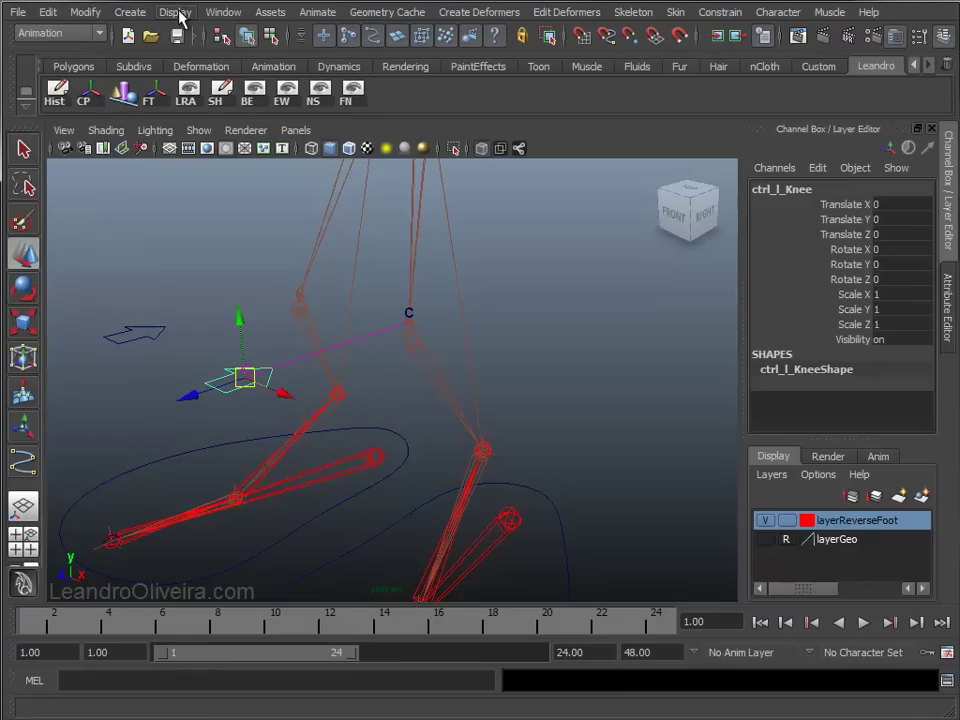
click(177, 13)
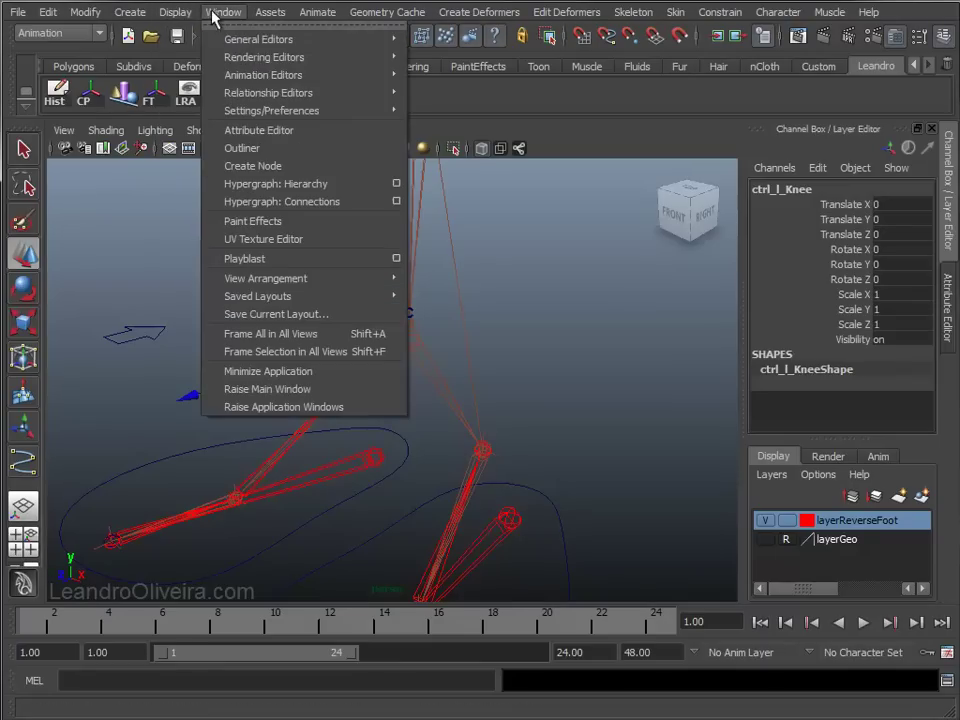
Open the Outliner, enlarge it, and select cluster1Handle in the list
click(190, 148)
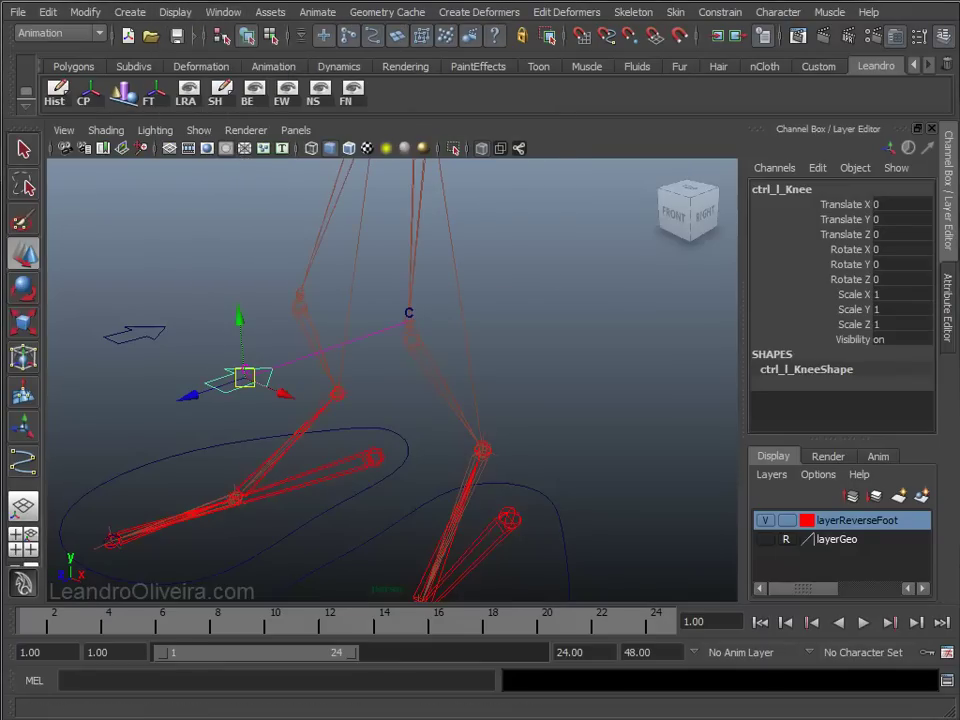
drag(40, 128, 180, 132)
key(w)
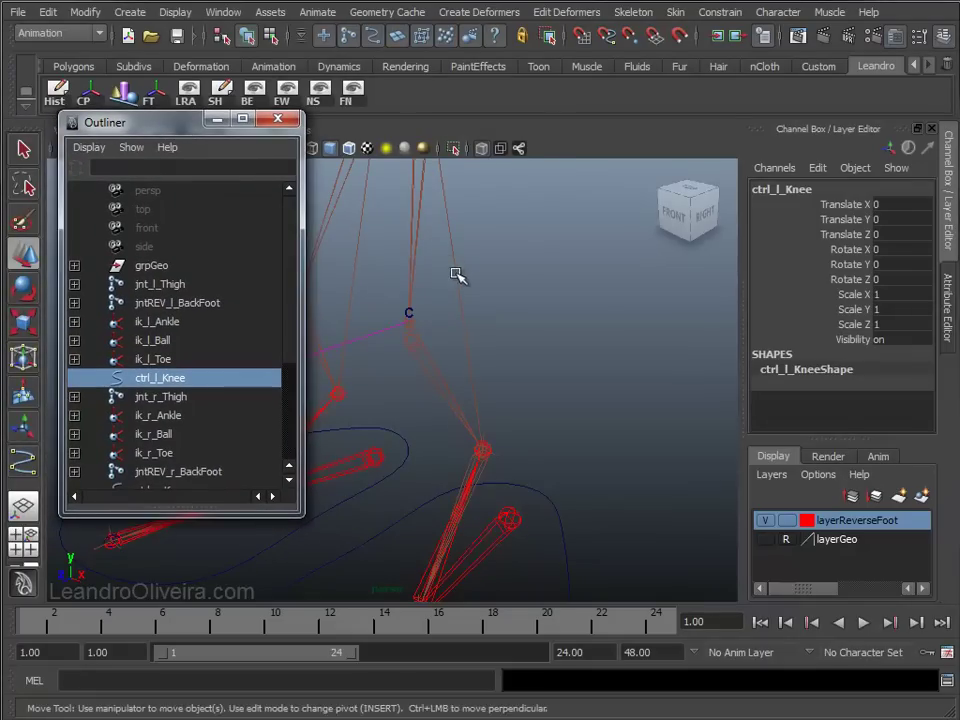
key(f)
mouse_move(298, 515)
mouse_down()
mouse_move(332, 578)
mouse_move(336, 617)
mouse_up()
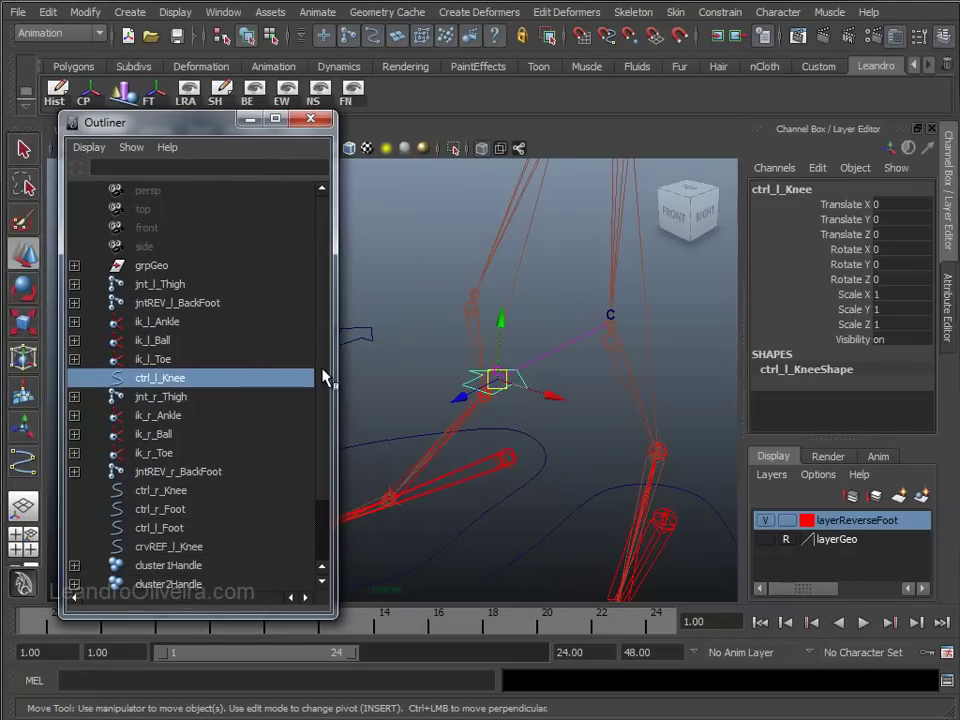
scroll(325, 390, down, 1)
scroll(326, 420, down, 1)
click(179, 496)
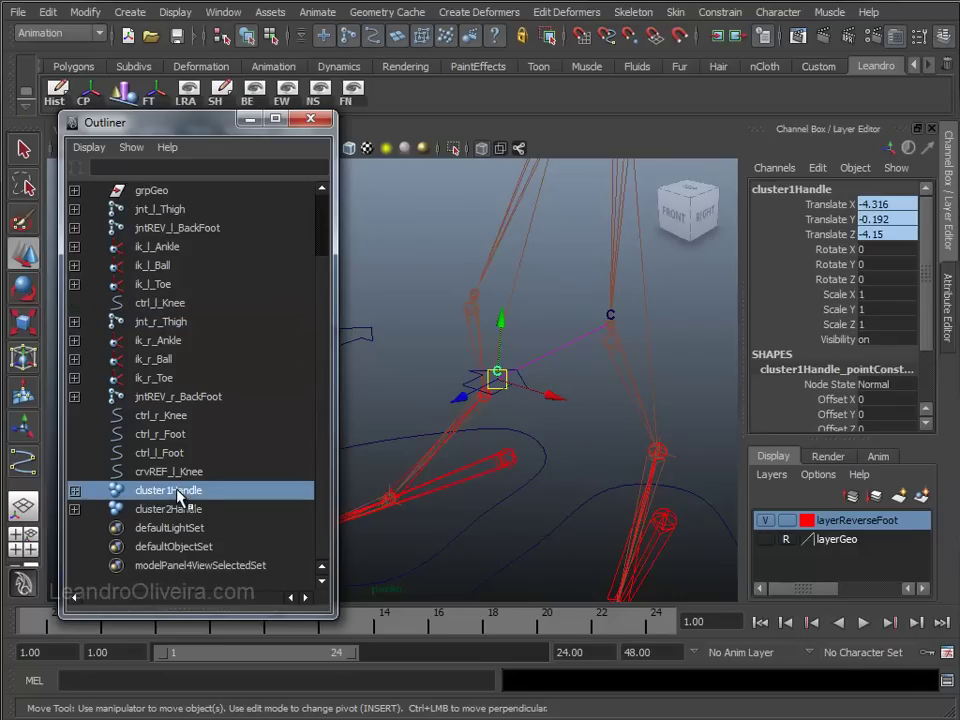
drag(207, 130, 199, 93)
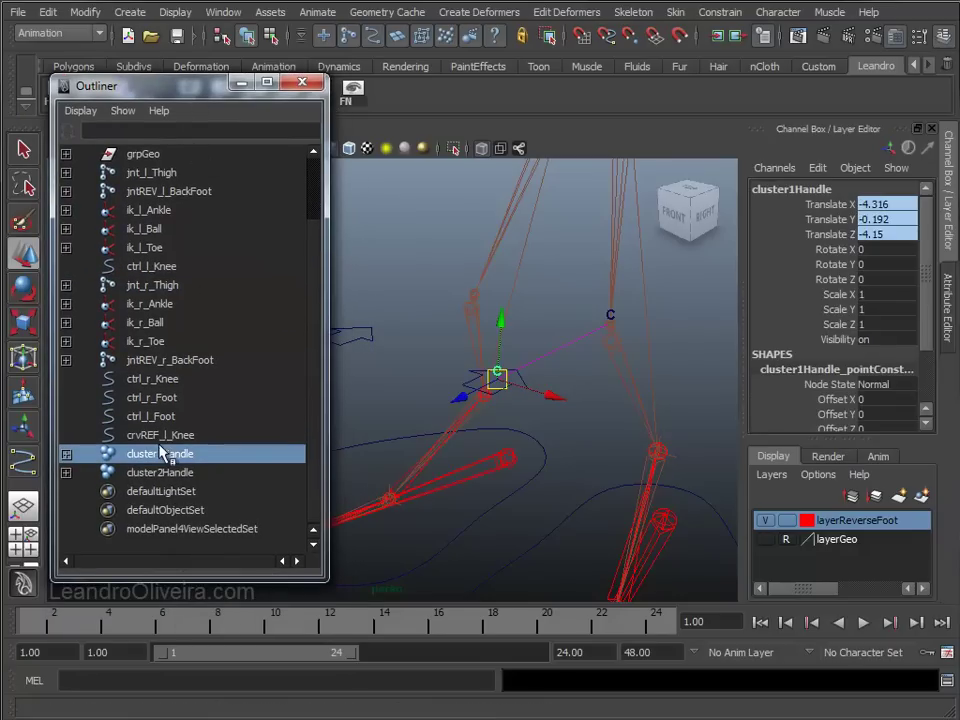
Rename cluster1Handle to clsCTRL_l_Knee
double_click(208, 455)
text(clsCTRL_l_Knee)
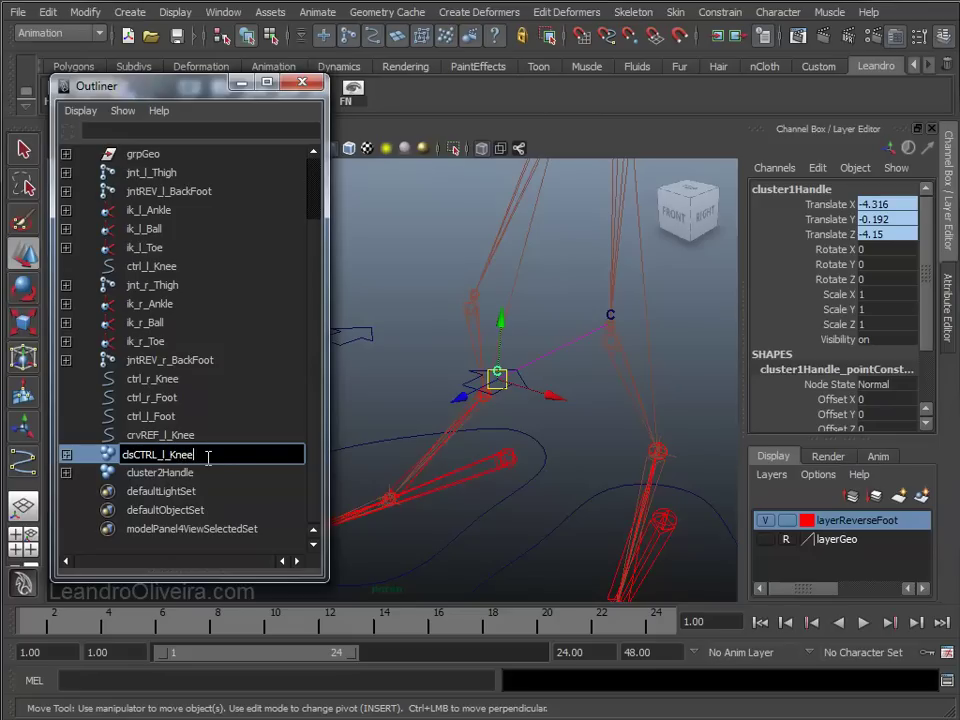
key(Return)
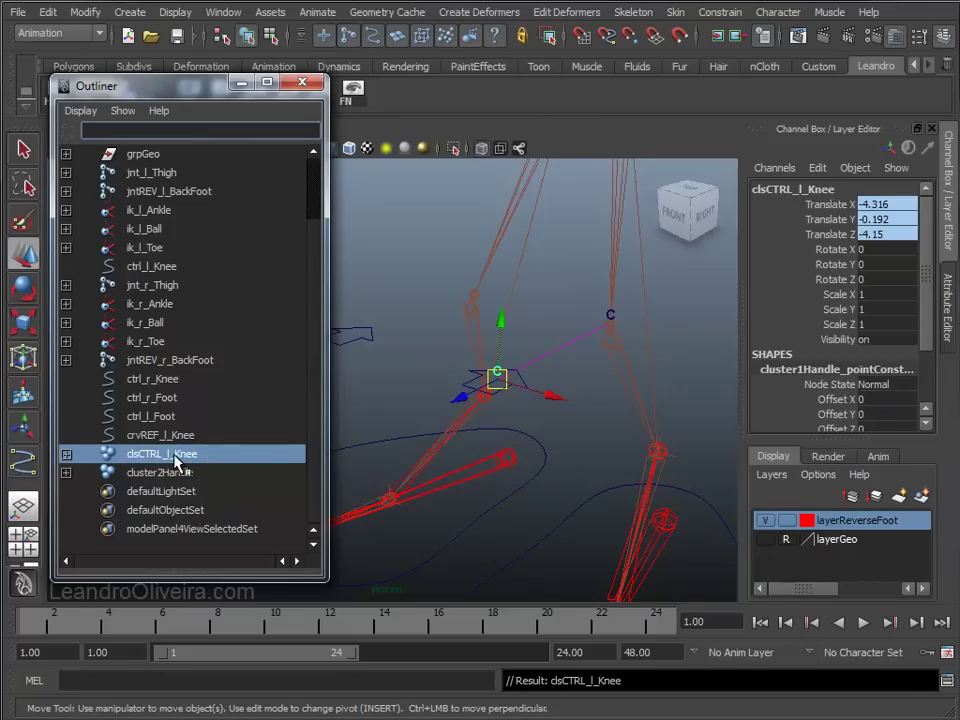
double_click(177, 456)
key(ctrl+c)
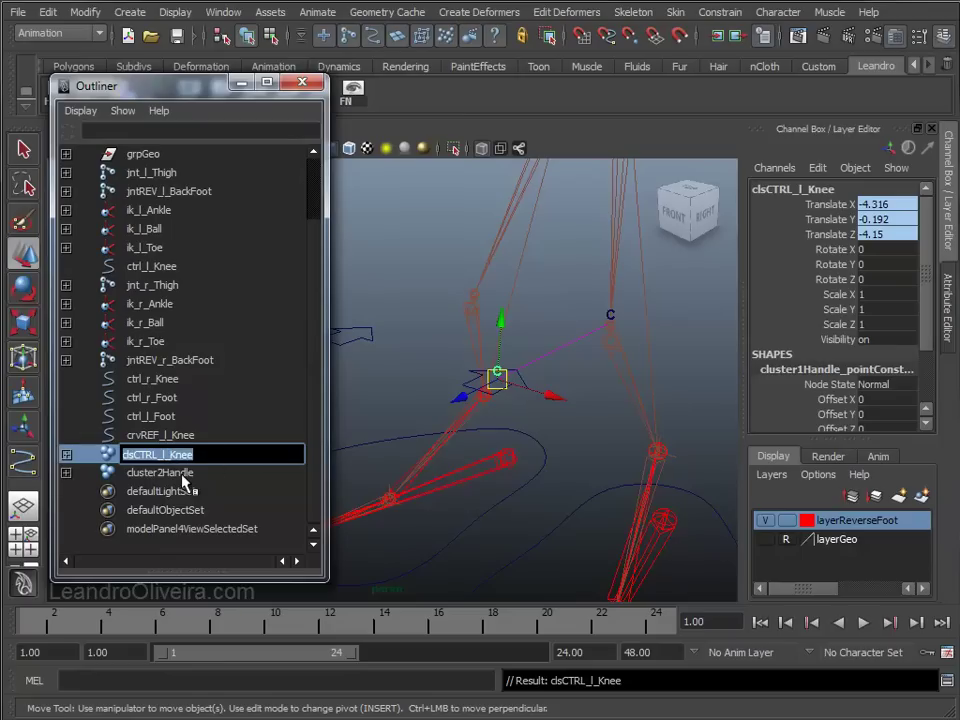
Rename cluster2Handle to clsJNT_l_Knee by pasting and editing the copied name
click(182, 476)
double_click(226, 474)
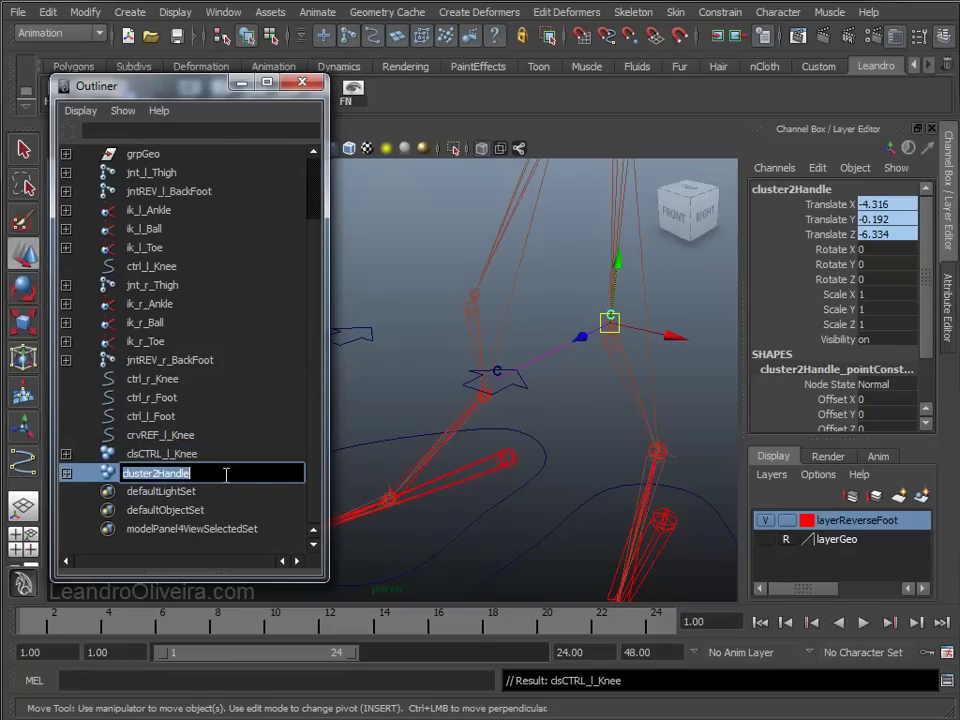
key(ctrl+v)
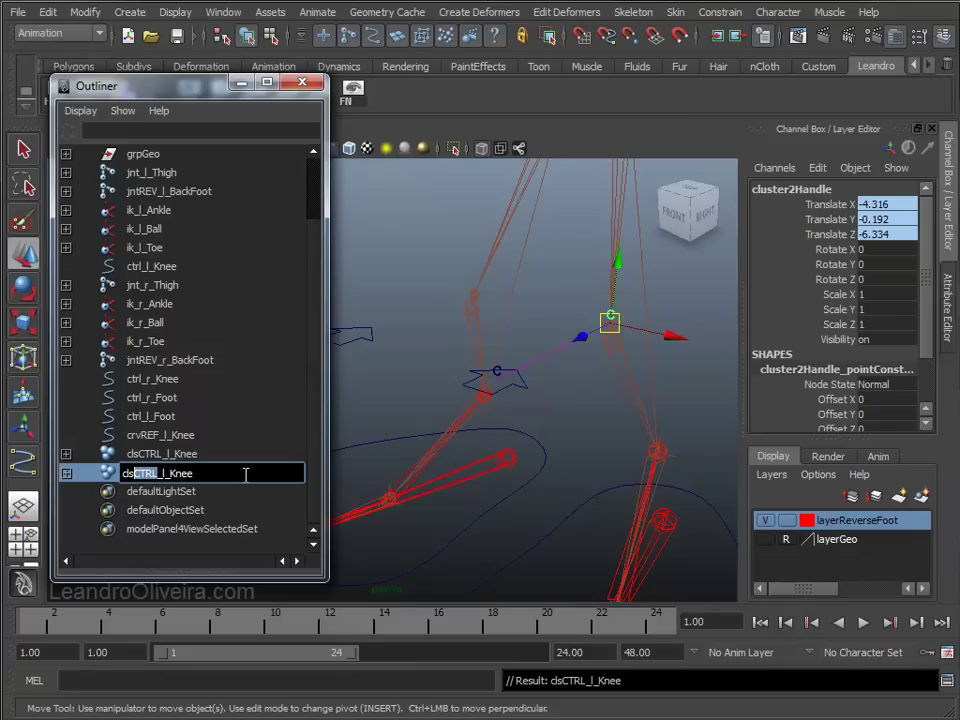
text(JN)
key(Return)
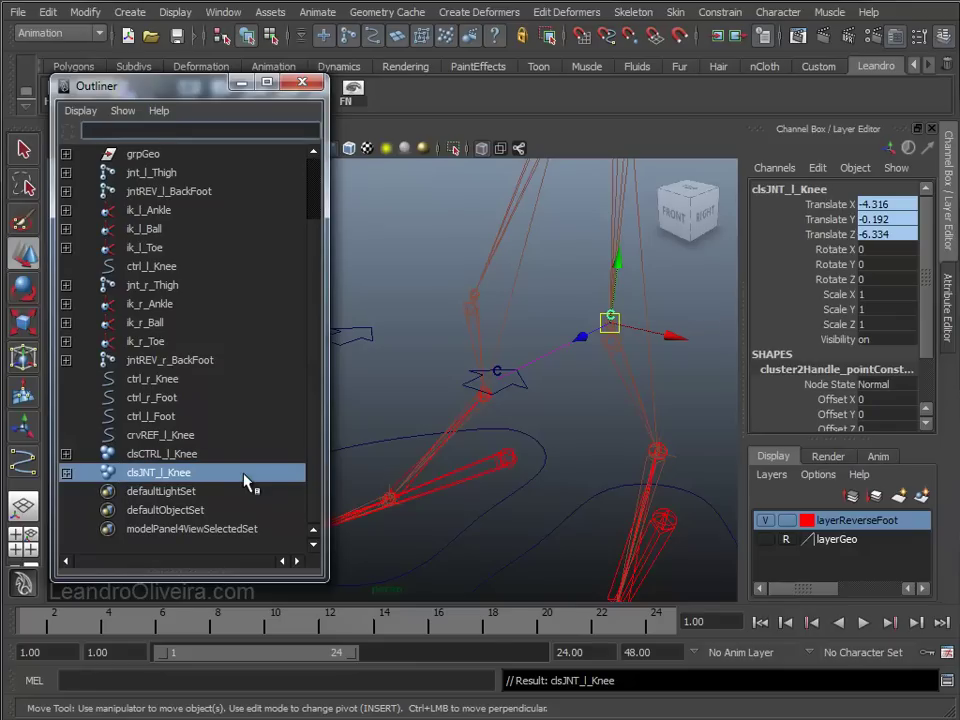
click(180, 437)
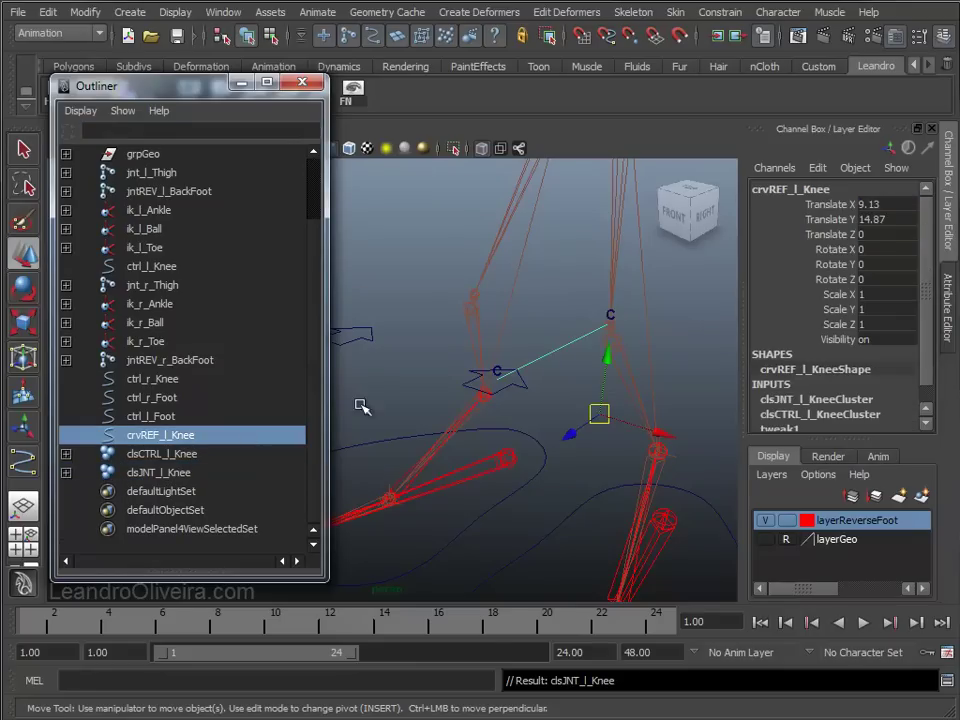
Close the Outliner and marquee-select the crvREF_l_Knee curve in the viewport
click(414, 363)
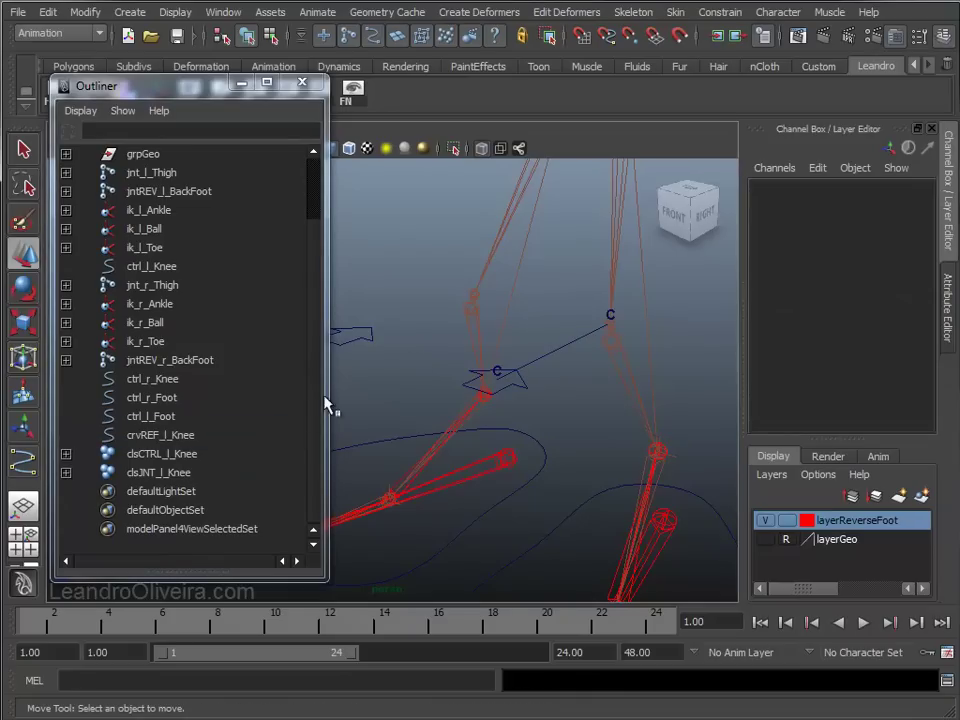
click(553, 346)
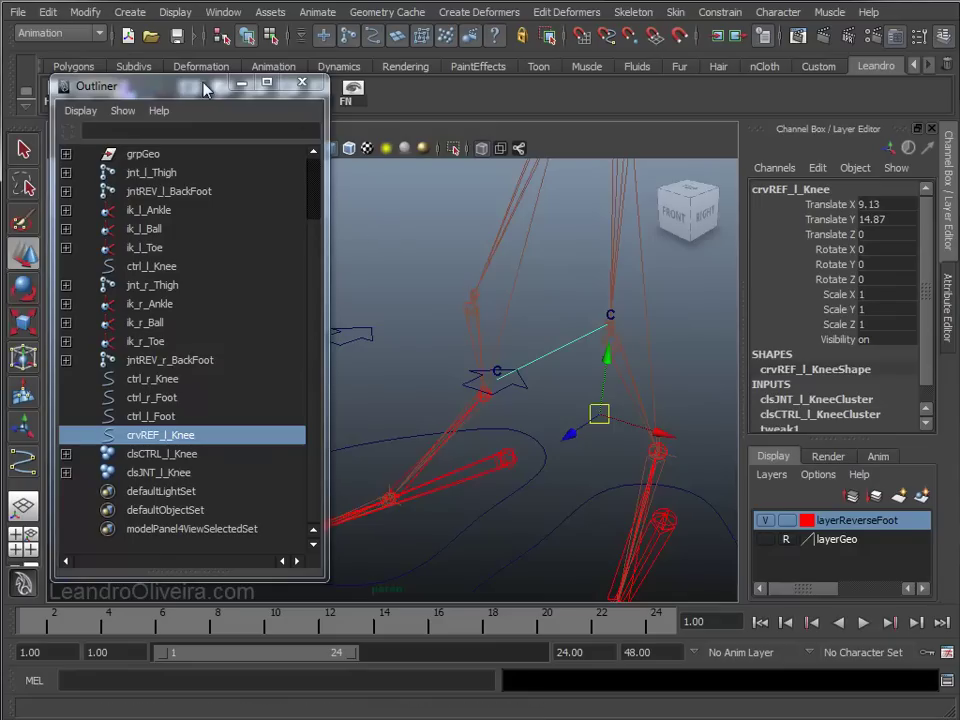
mouse_move(600, 385)
alt+mouse_down()
mouse_move(654, 401)
mouse_move(615, 381)
mouse_move(598, 392)
alt+mouse_up()
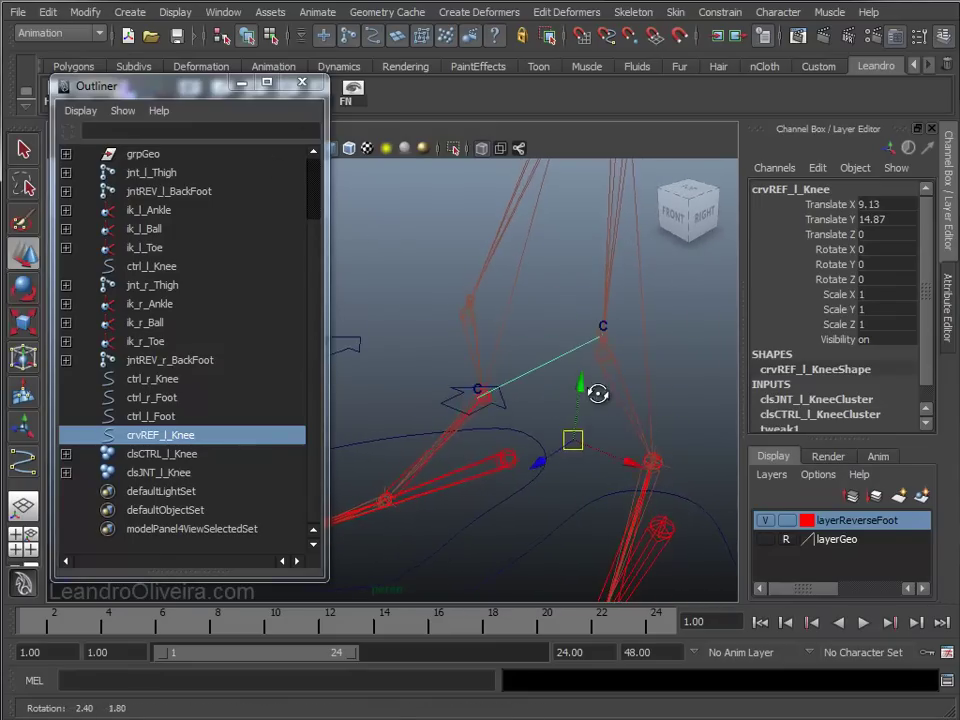
click(302, 82)
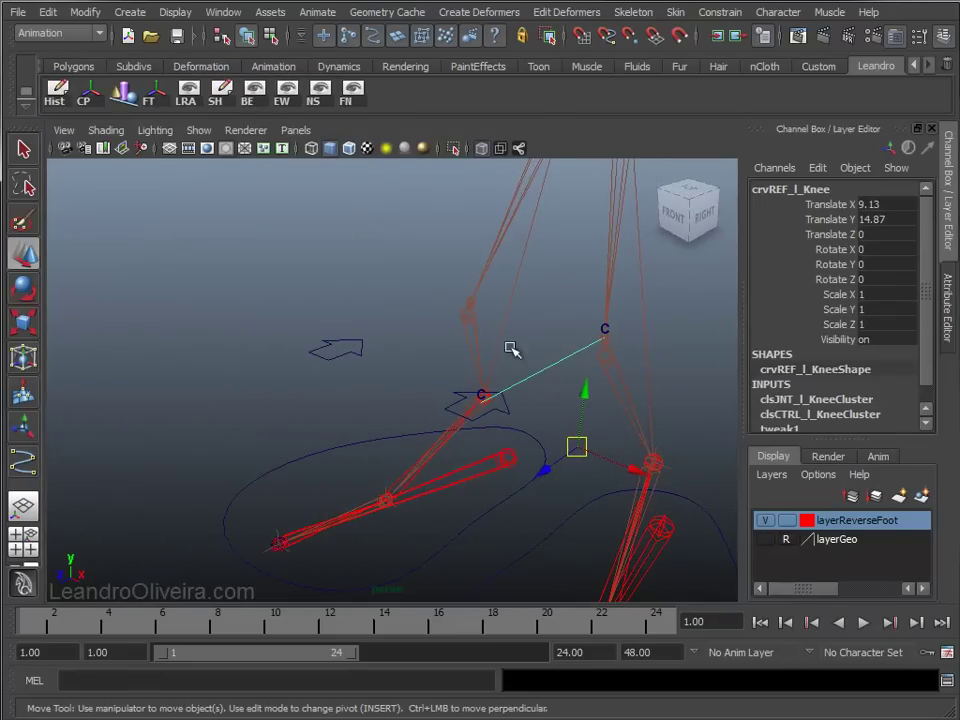
drag(926, 334, 926, 345)
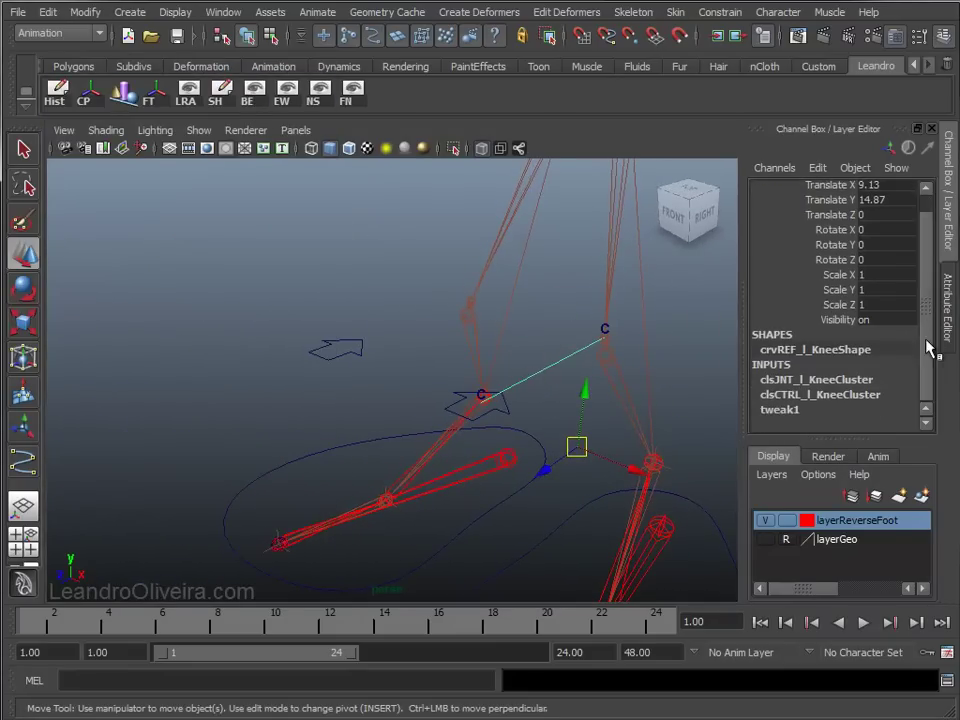
click(540, 332)
click(549, 353)
click(542, 336)
drag(542, 336, 557, 413)
click(557, 315)
mouse_move(541, 330)
mouse_down()
mouse_move(557, 380)
mouse_move(565, 362)
mouse_up()
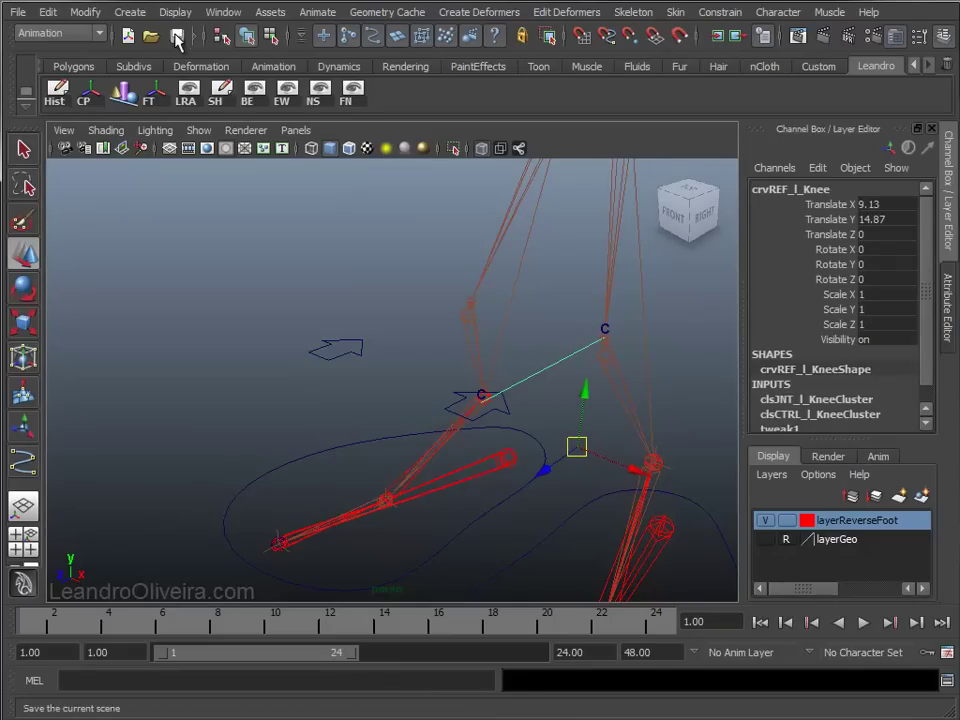
click(221, 13)
mouse_move(258, 39)
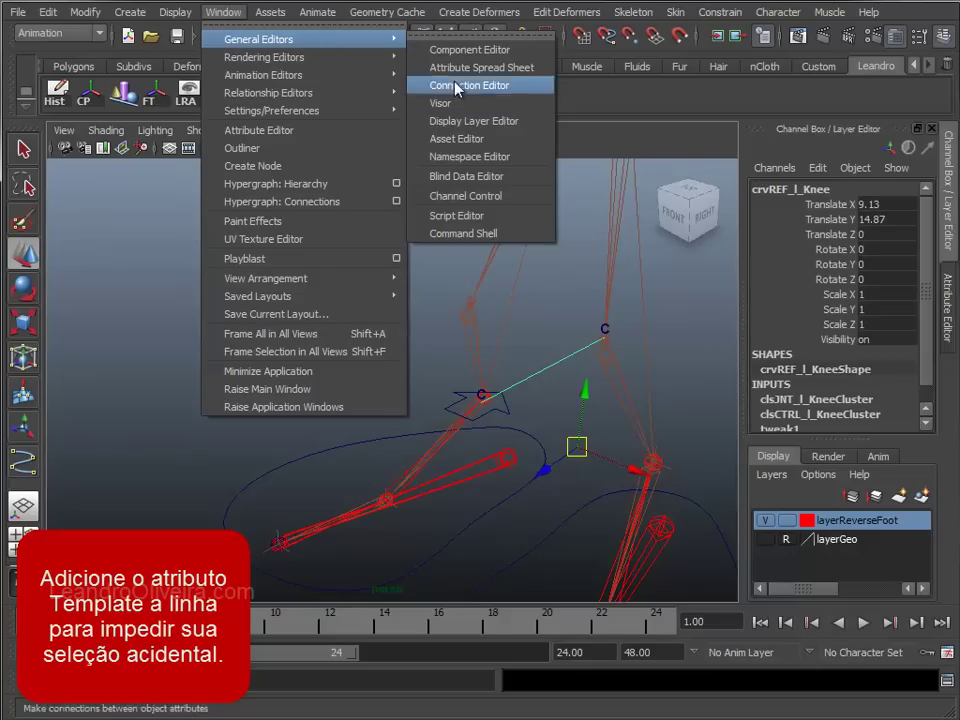
In Channel Control, move Template from Nonkeyable Hidden to Keyable, then close the editor
click(463, 198)
mouse_move(439, 253)
mouse_down()
mouse_move(316, 49)
mouse_move(298, 43)
mouse_up()
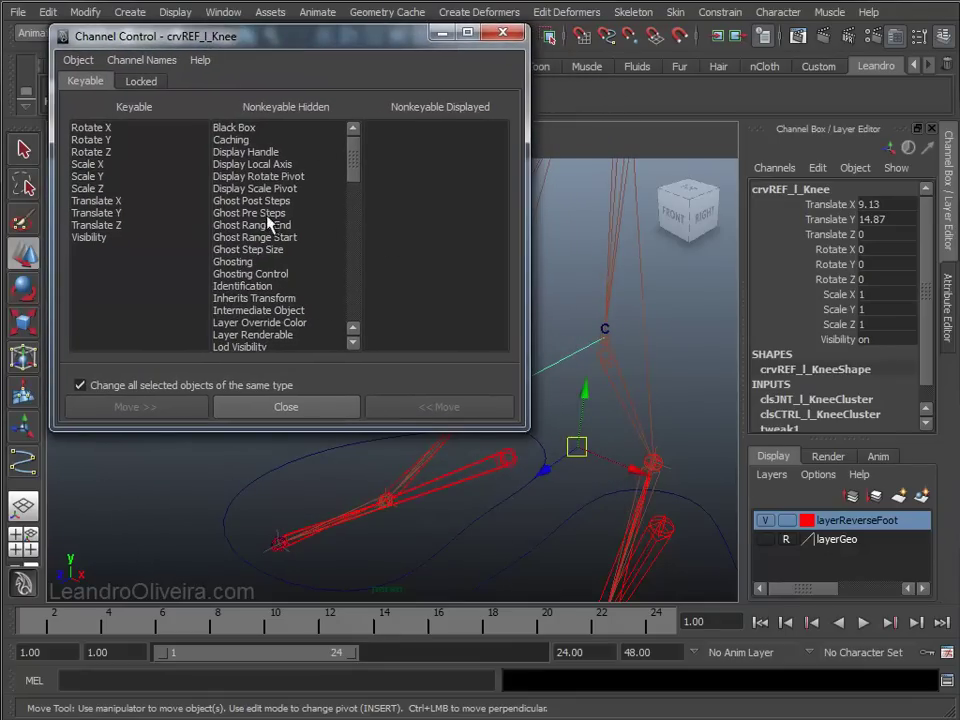
drag(352, 162, 358, 313)
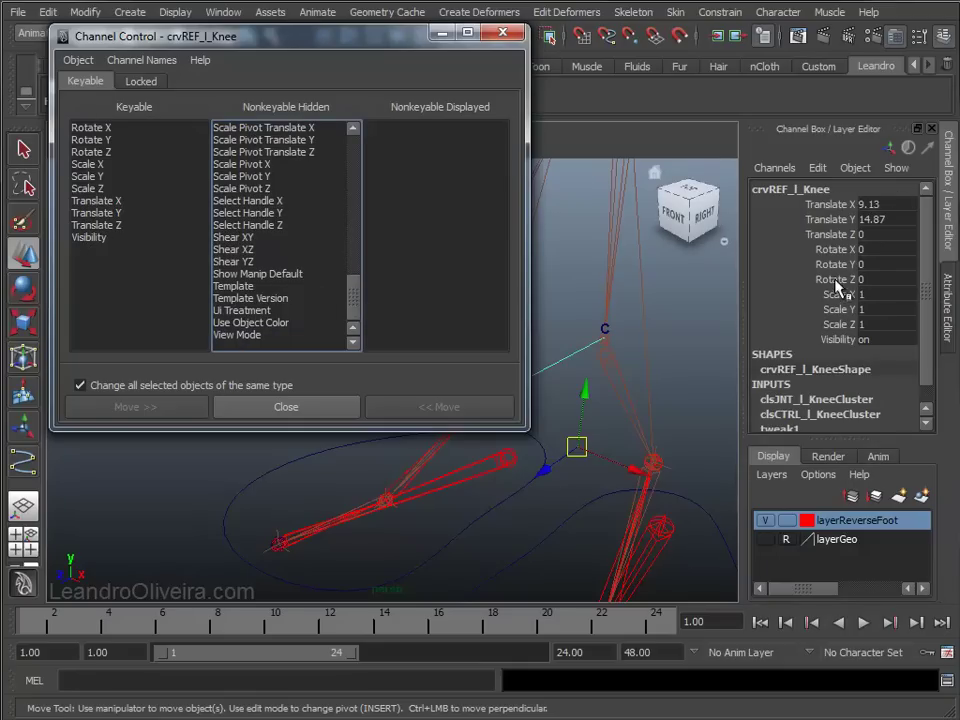
click(234, 287)
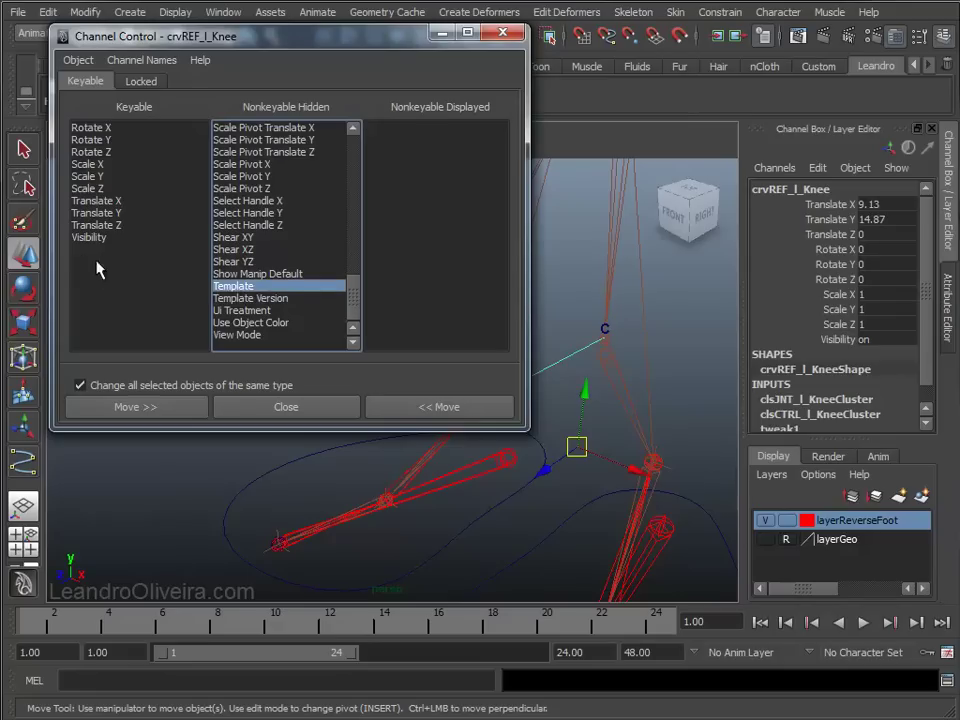
click(447, 407)
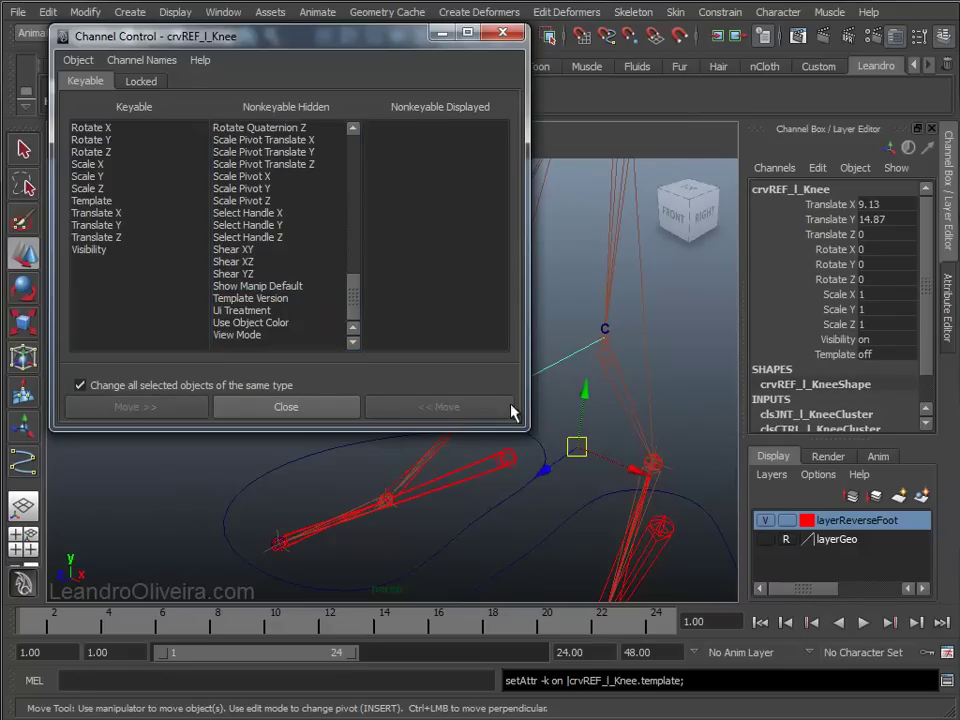
scroll(880, 340, down, 1)
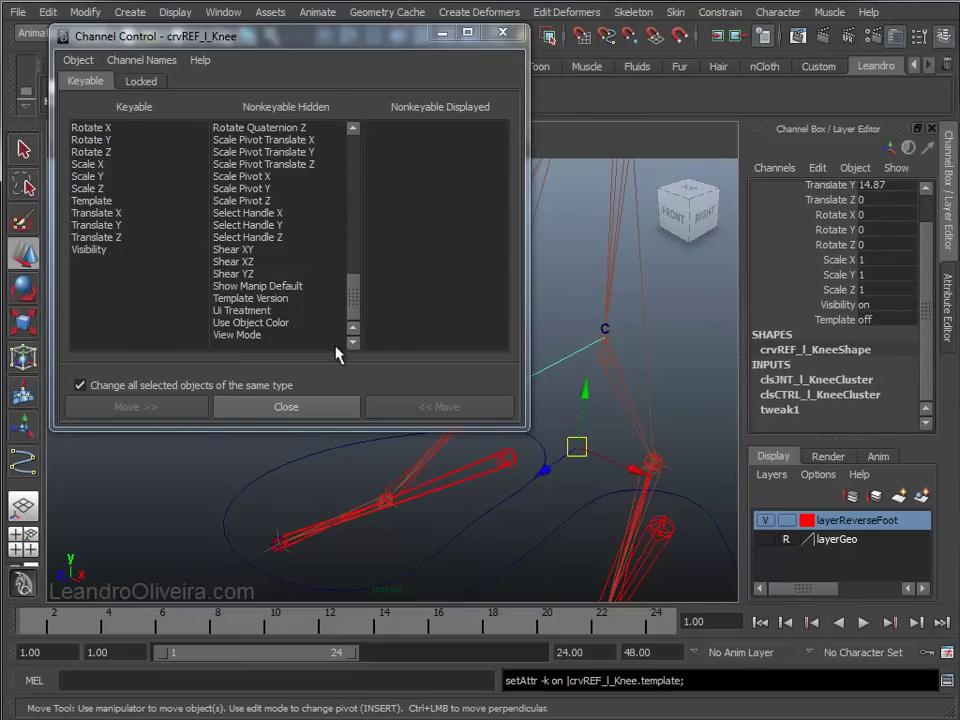
click(285, 407)
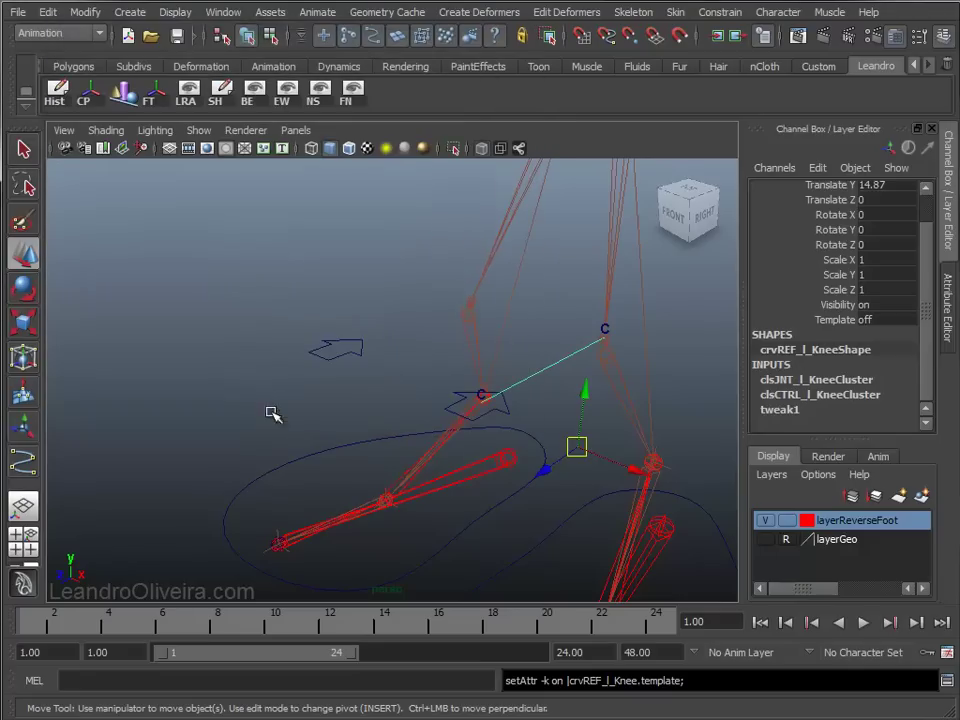
Set crvREF_l_Knee's Template attribute to on
double_click(880, 320)
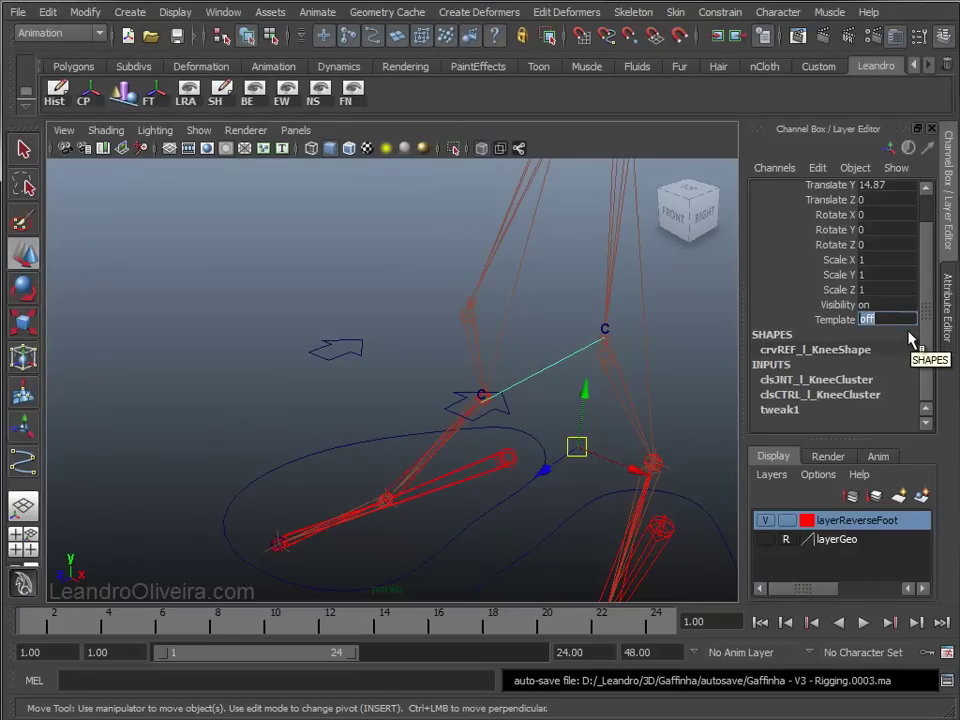
click(550, 327)
mouse_move(542, 347)
mouse_down()
mouse_move(553, 386)
mouse_move(553, 373)
mouse_up()
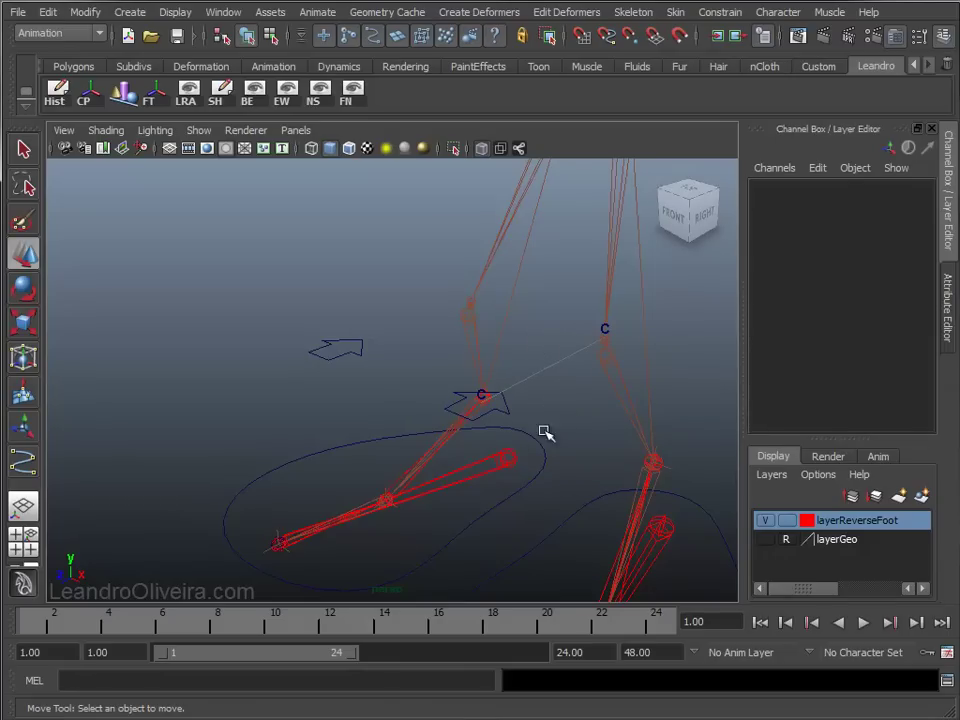
Move ctrl_l_Knee to test the line, then reset its Translate X/Y/Z to 0
click(484, 402)
mouse_move(484, 402)
mouse_down()
mouse_move(364, 392)
mouse_move(482, 253)
mouse_move(703, 272)
mouse_move(654, 471)
mouse_move(225, 510)
mouse_move(279, 225)
mouse_move(451, 275)
mouse_move(530, 396)
mouse_up()
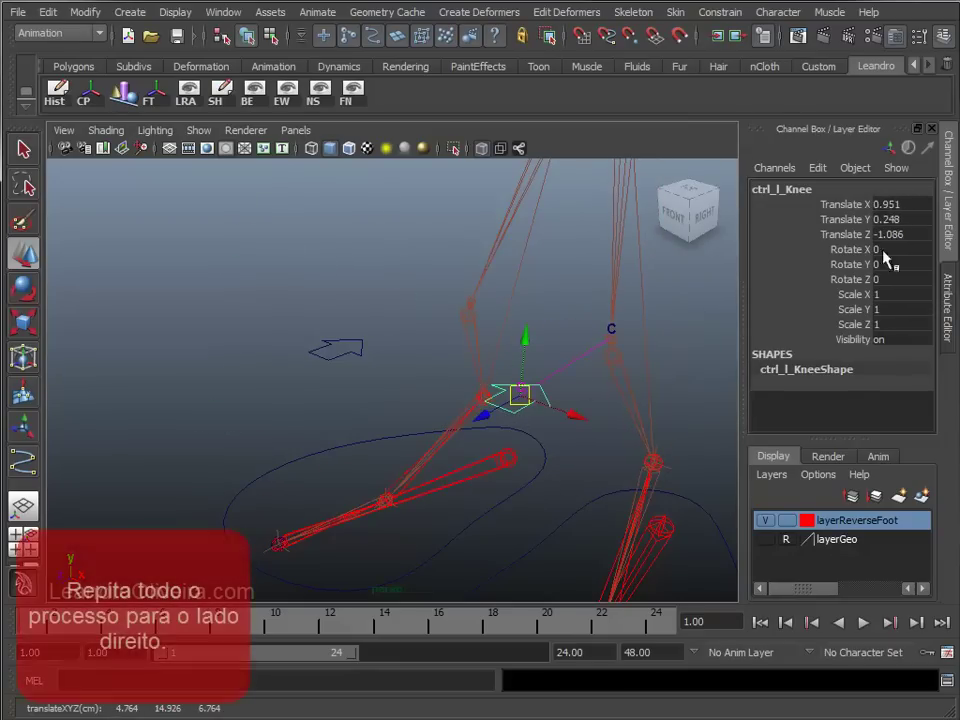
drag(900, 204, 914, 233)
text(0)
key(Return)
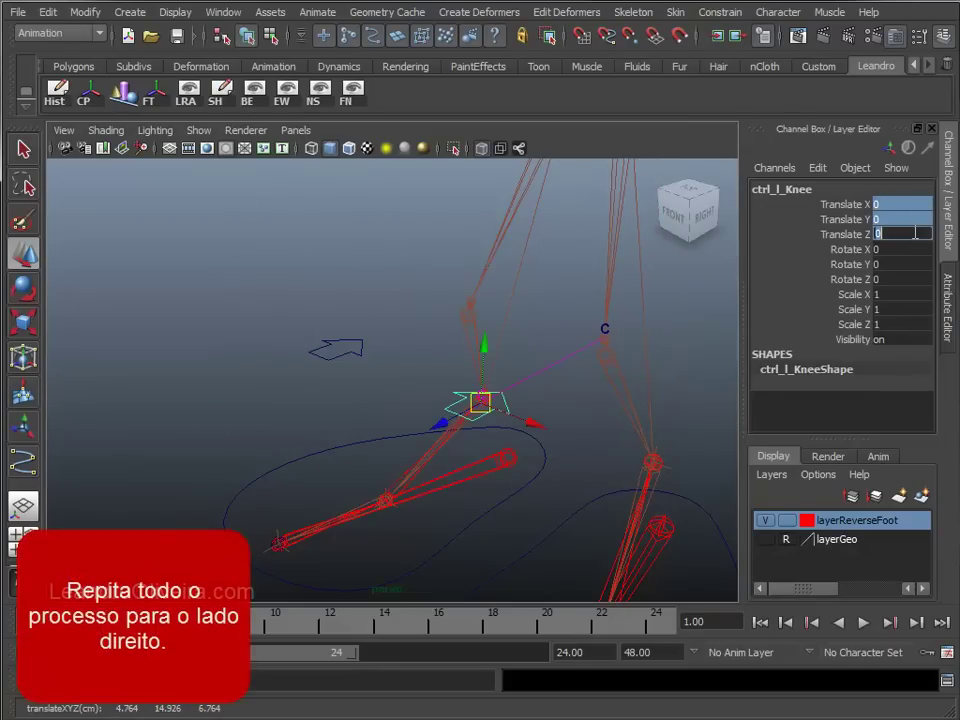
click(338, 253)
alt+right_drag(565, 453, 454, 386)
alt+drag(454, 386, 471, 386)
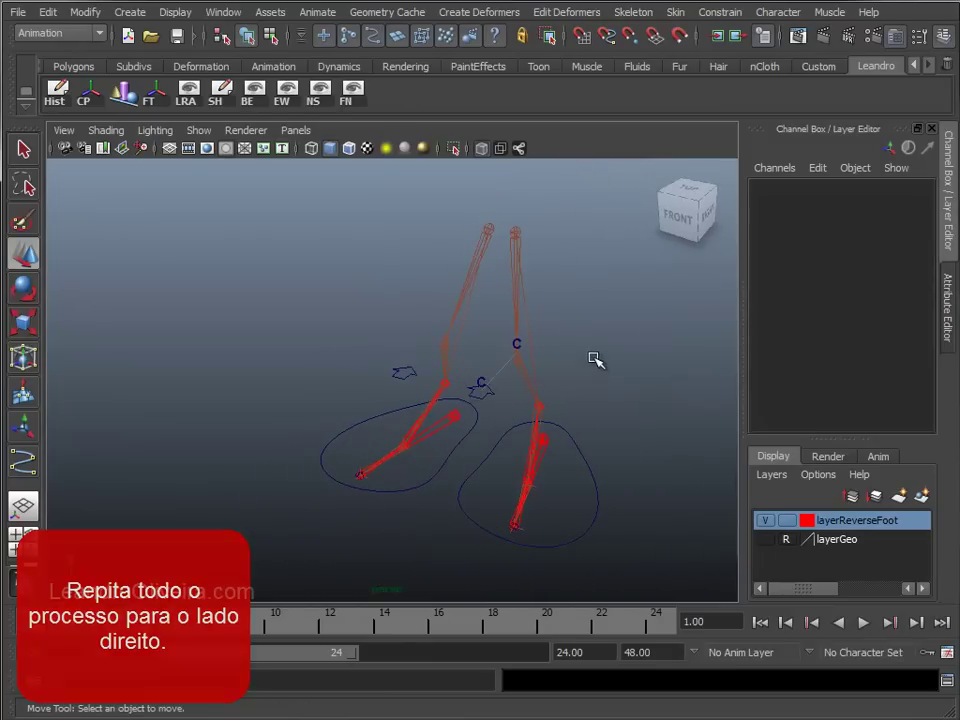
alt+drag(595, 360, 546, 336)
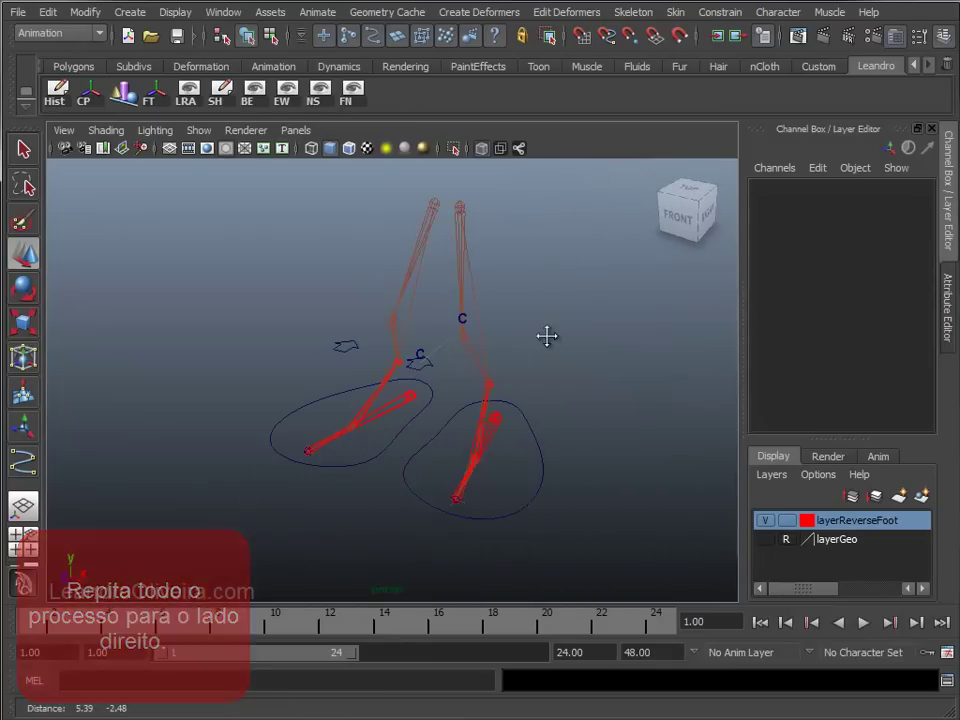
alt+right_drag(529, 338, 548, 364)
alt+middle_drag(548, 364, 558, 334)
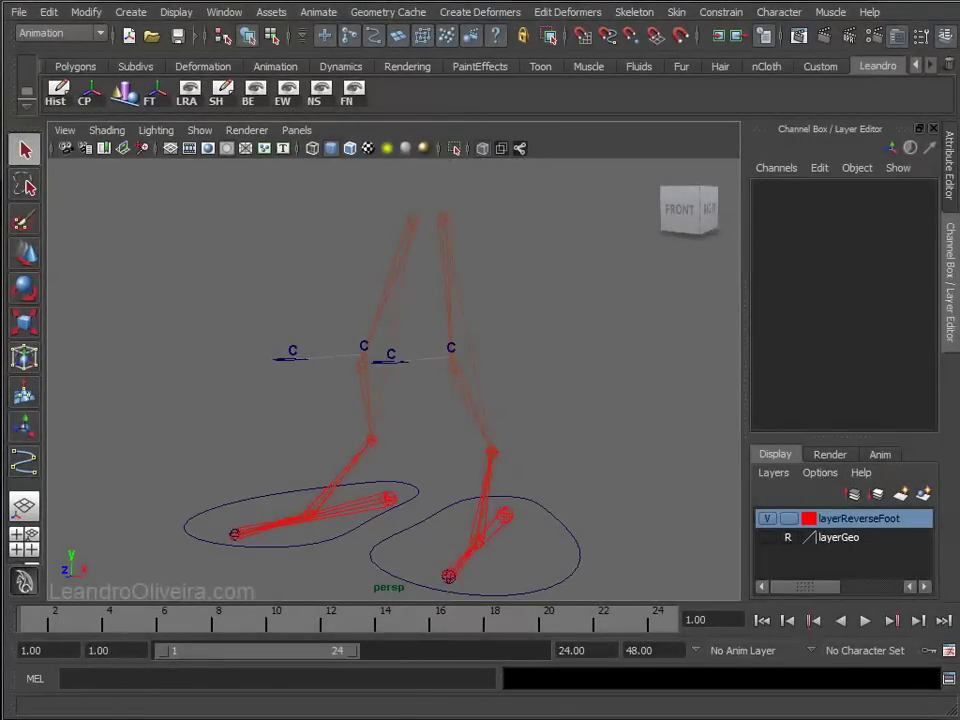
alt+drag(572, 296, 578, 298)
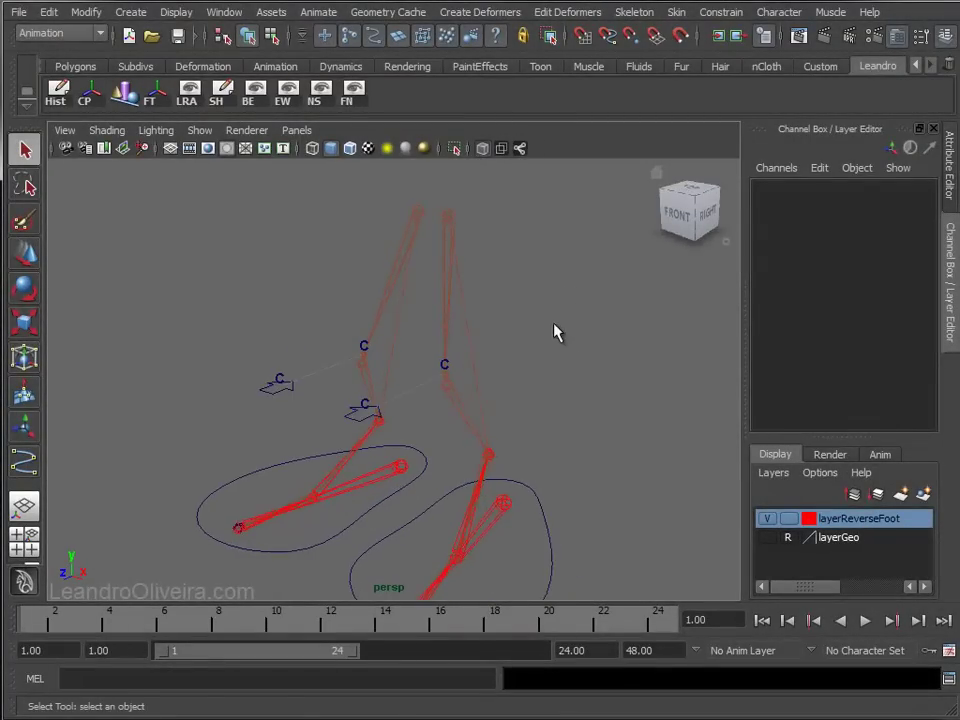
alt+right_drag(575, 298, 514, 285)
mouse_move(514, 285)
alt+mouse_down()
mouse_move(587, 261)
mouse_move(519, 283)
alt+mouse_up()
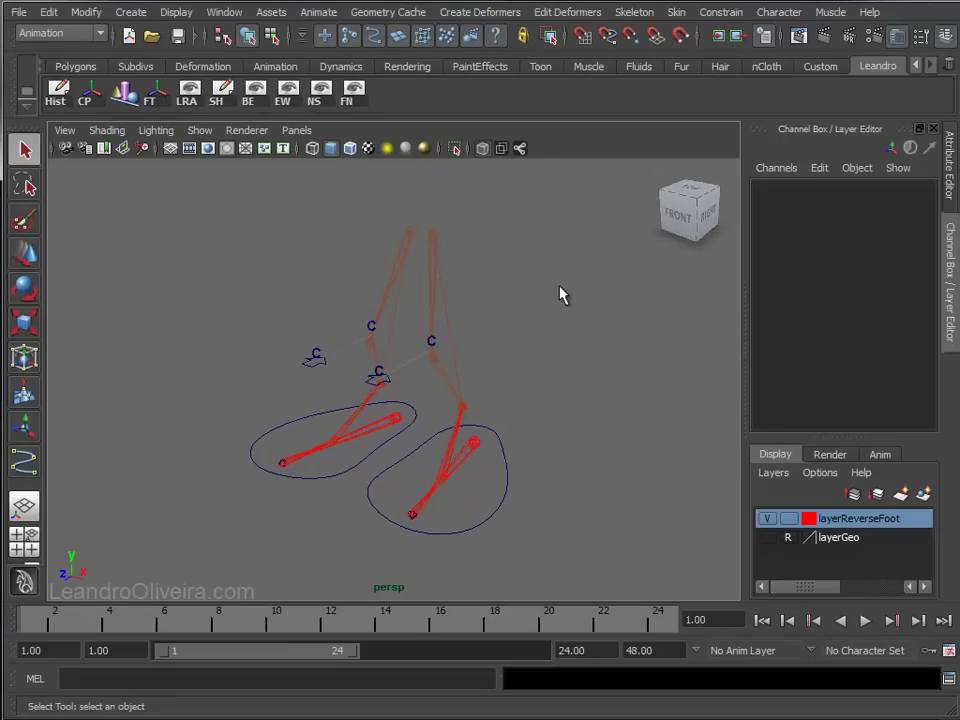
alt+drag(557, 287, 559, 289)
alt+middle_drag(565, 304, 565, 310)
mouse_move(480, 334)
alt+middle_down()
mouse_move(583, 268)
mouse_move(598, 272)
alt+middle_up()
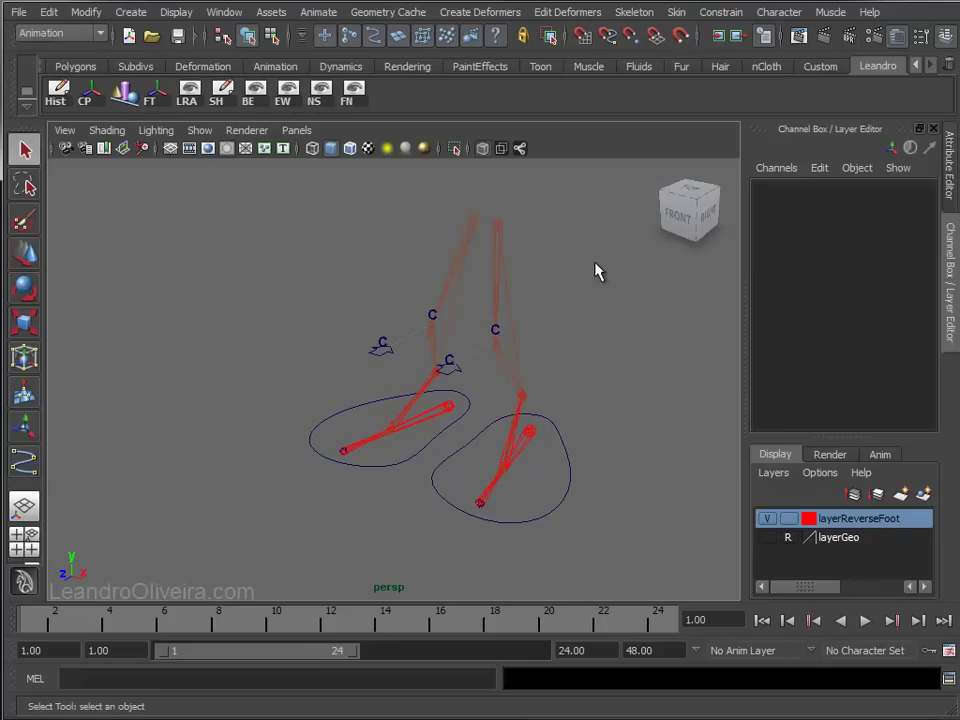
Enable drawing overrides on ctrl_l_Foot and colour it red
click(568, 460)
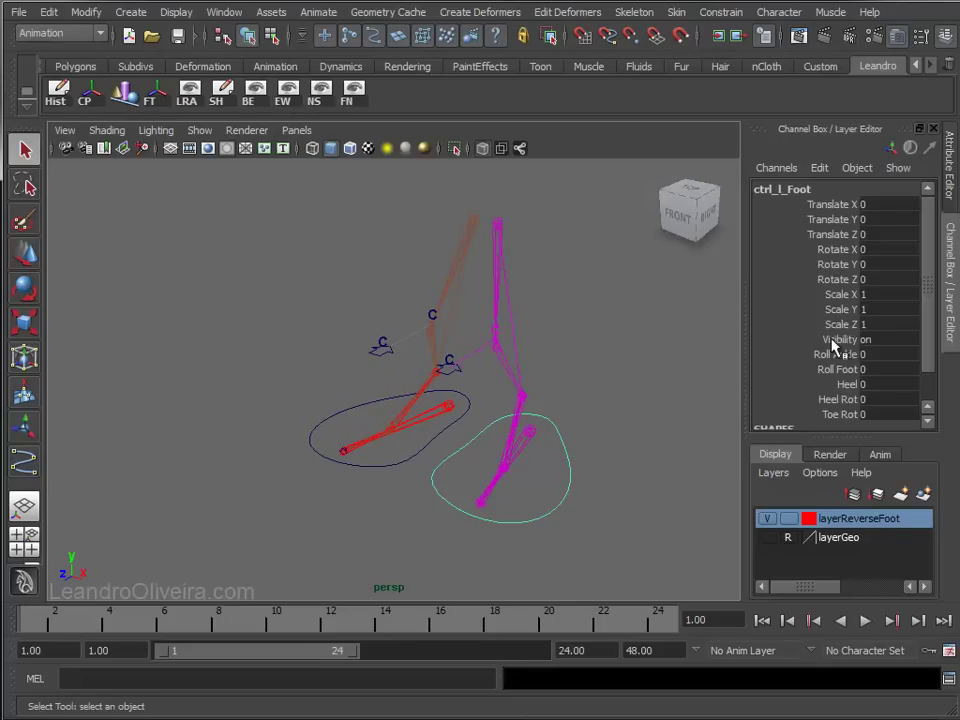
click(950, 175)
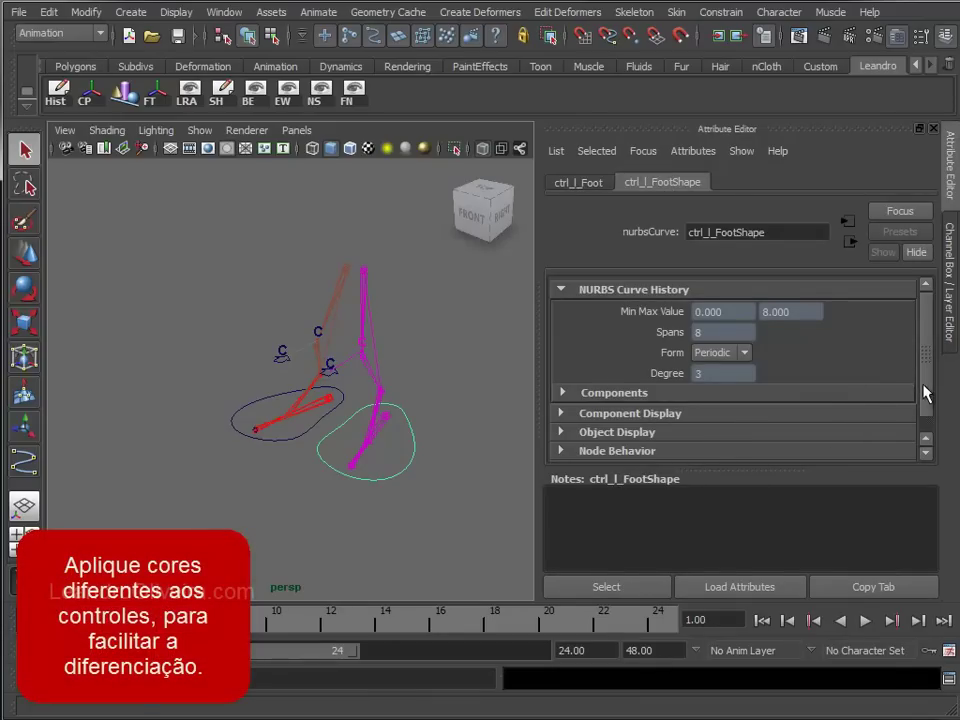
drag(926, 392, 928, 408)
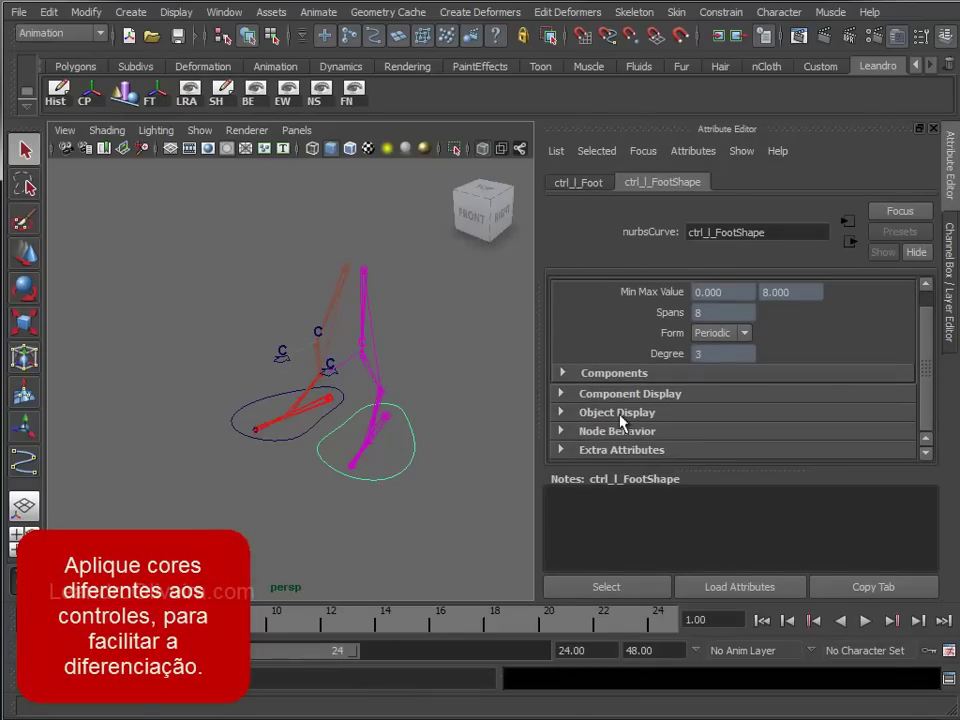
click(563, 412)
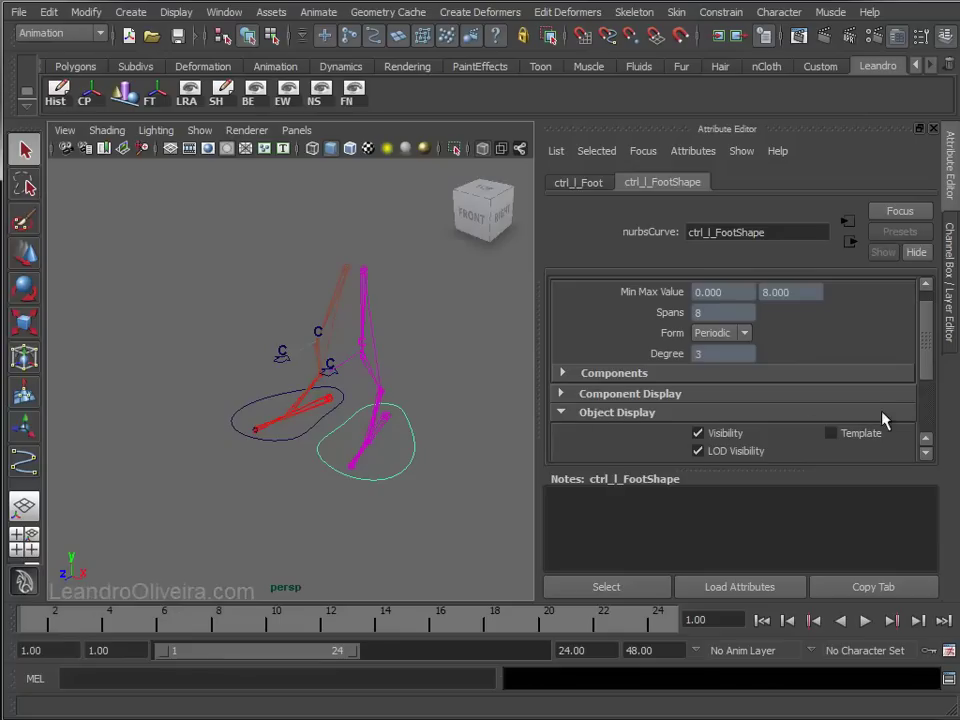
drag(926, 368, 930, 424)
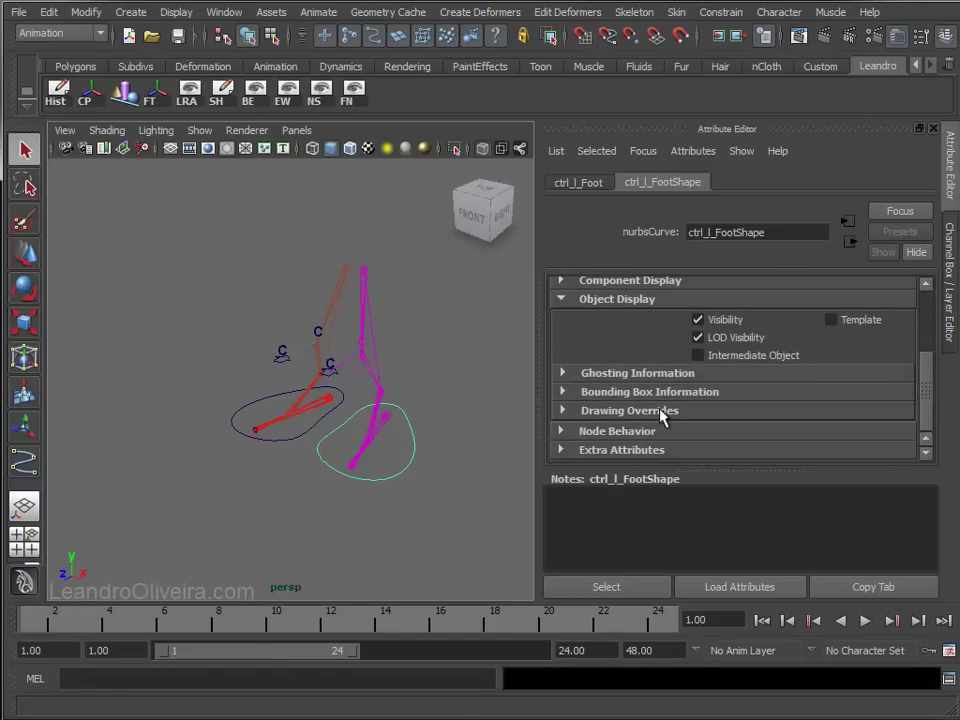
click(563, 411)
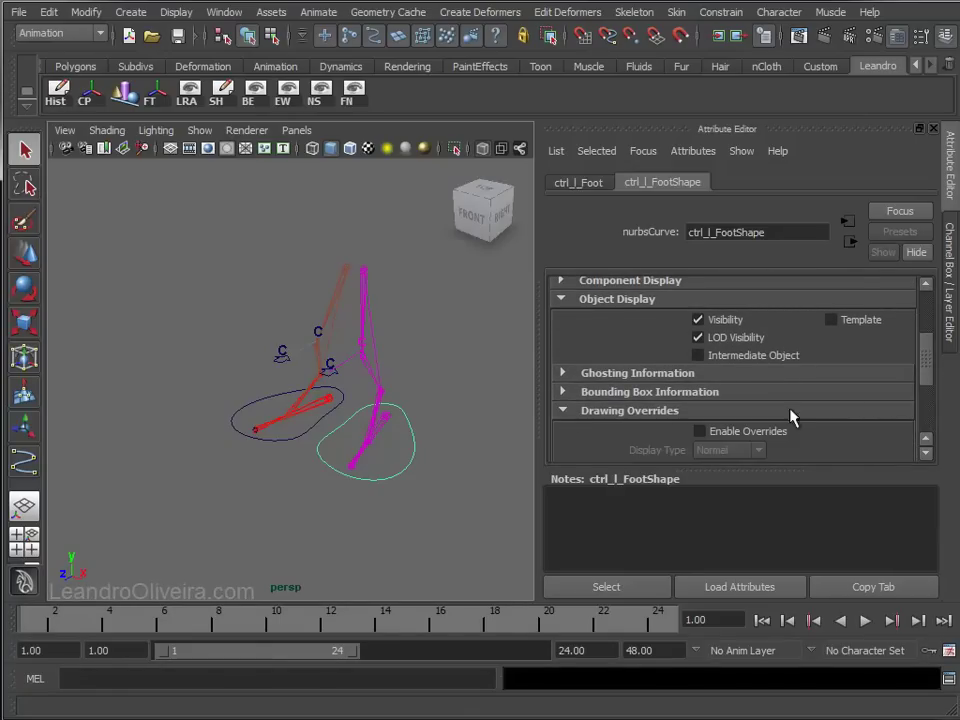
drag(929, 378, 926, 408)
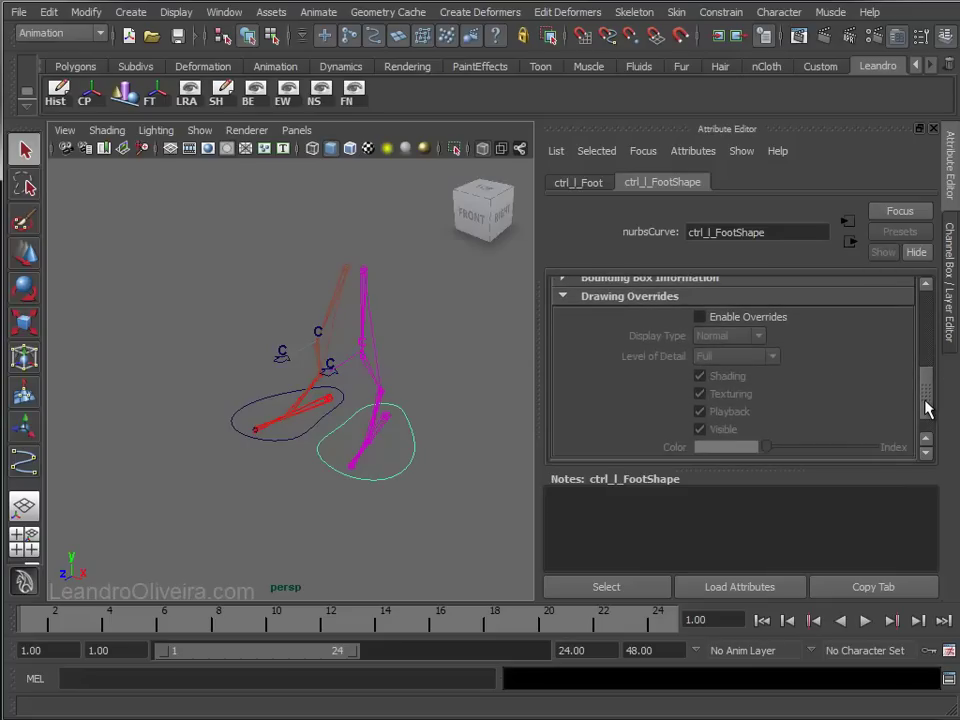
click(700, 317)
drag(766, 447, 812, 453)
Enable drawing overrides on the ctrl_l_Knee arrow control and colour it red
click(489, 408)
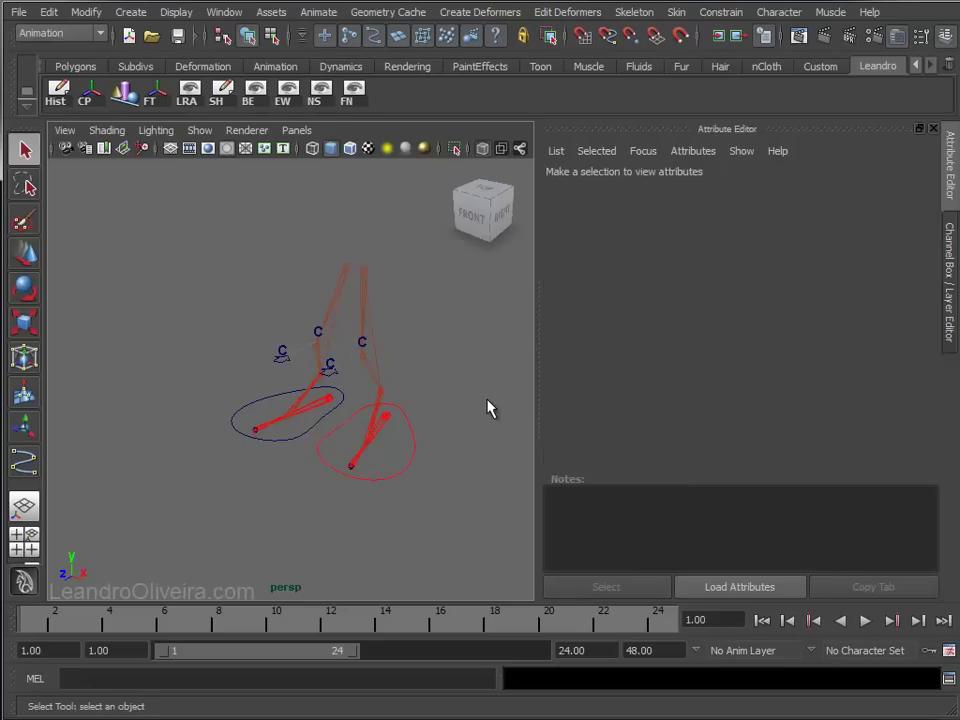
alt+drag(357, 386, 360, 369)
scroll(306, 364, up, 3)
scroll(411, 422, up, 2)
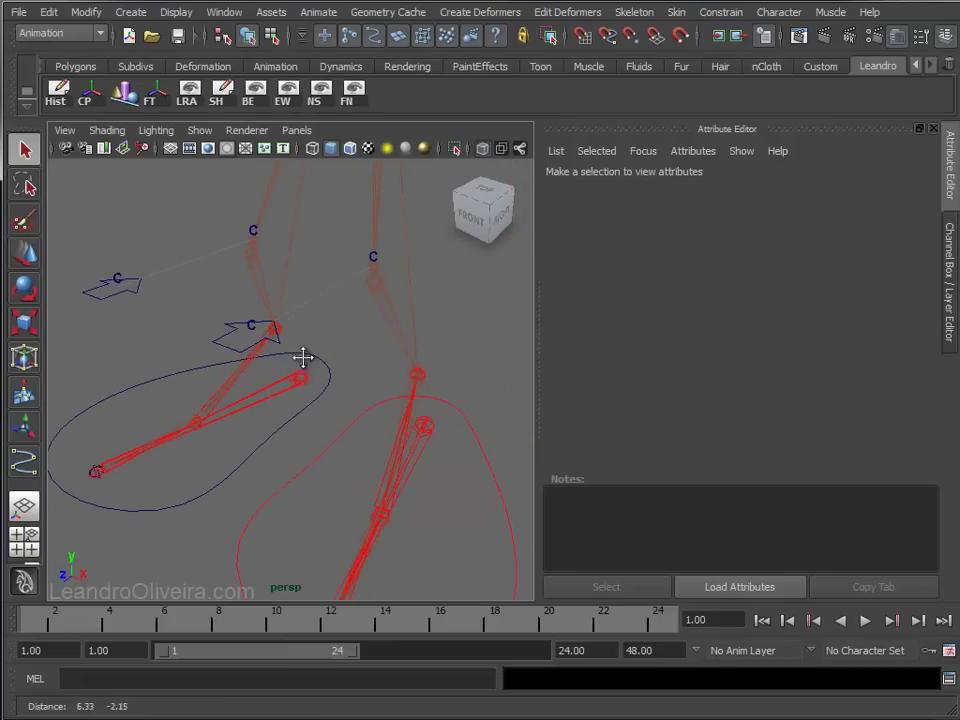
click(229, 352)
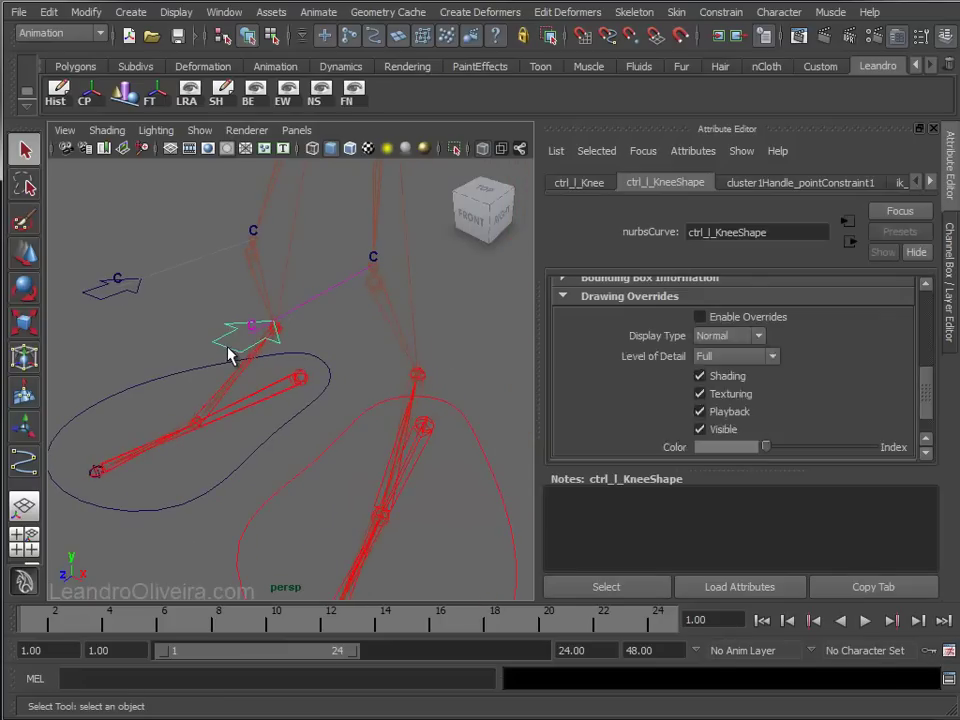
click(701, 317)
drag(766, 448, 812, 450)
Enable drawing overrides on ctrl_r_Foot and colour it blue
click(367, 353)
mouse_move(379, 379)
alt+mouse_down()
mouse_move(261, 317)
mouse_move(425, 324)
mouse_move(418, 328)
alt+mouse_up()
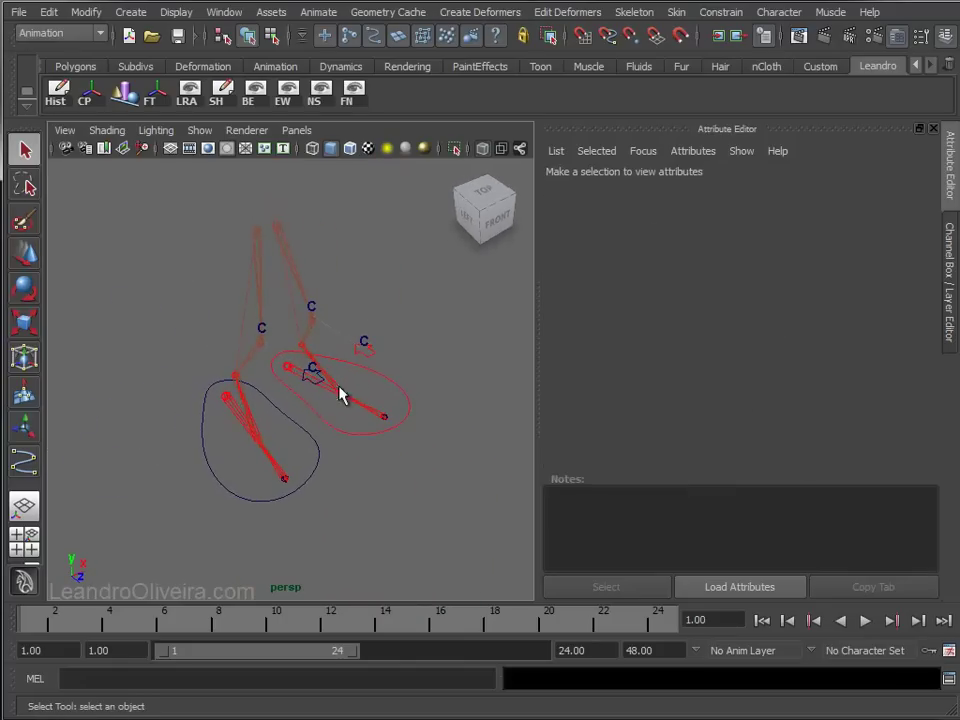
click(307, 433)
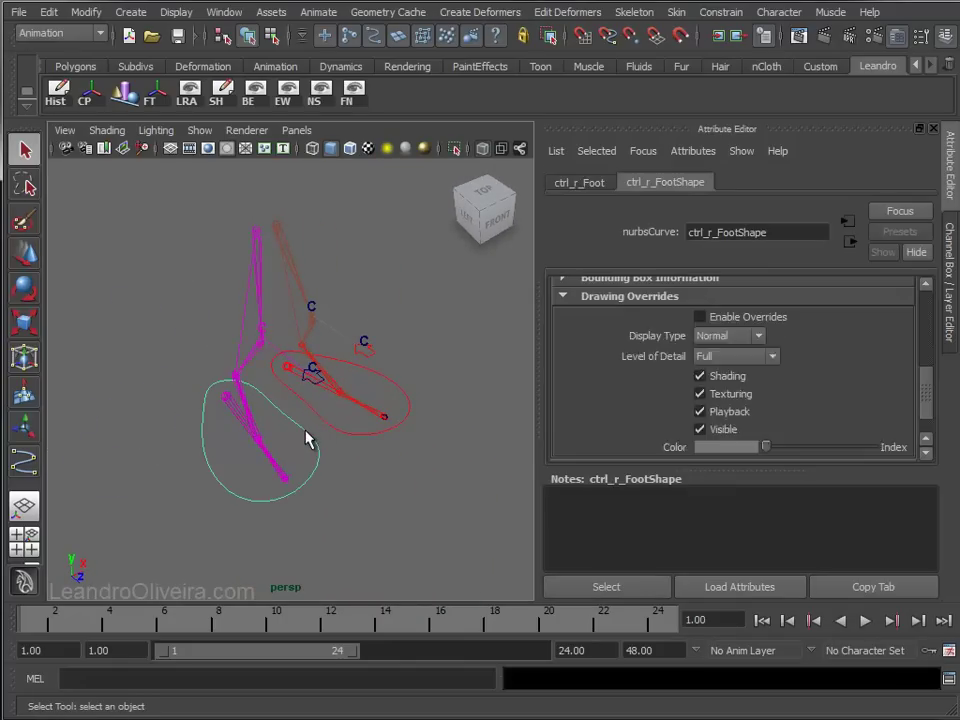
click(699, 317)
drag(770, 445, 785, 446)
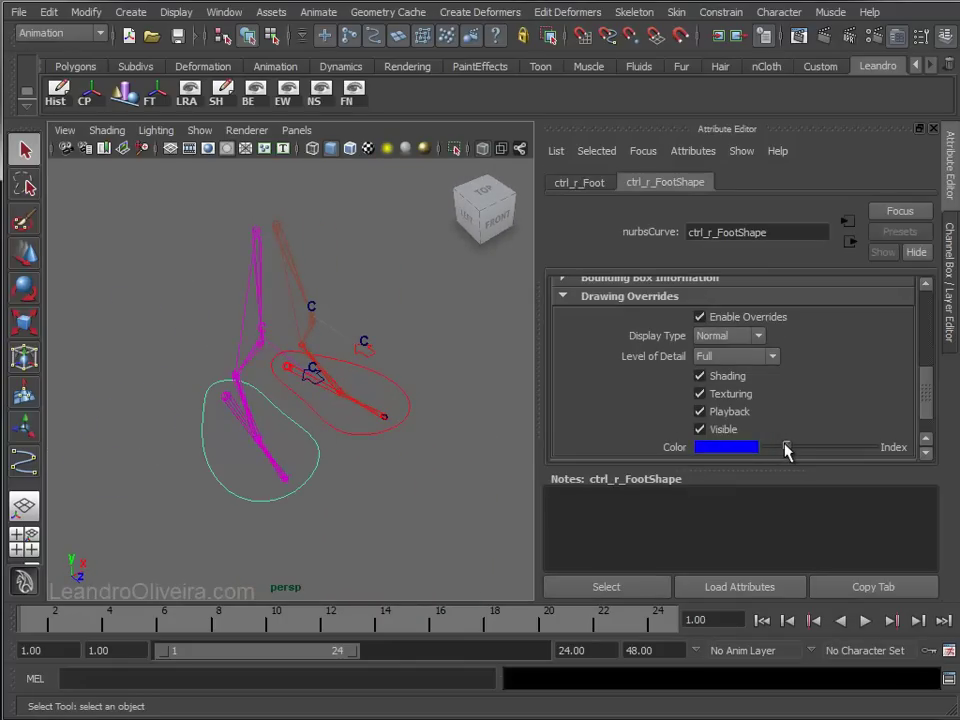
Enable drawing overrides on ctrl_r_Knee and set its override colour to blue
click(451, 347)
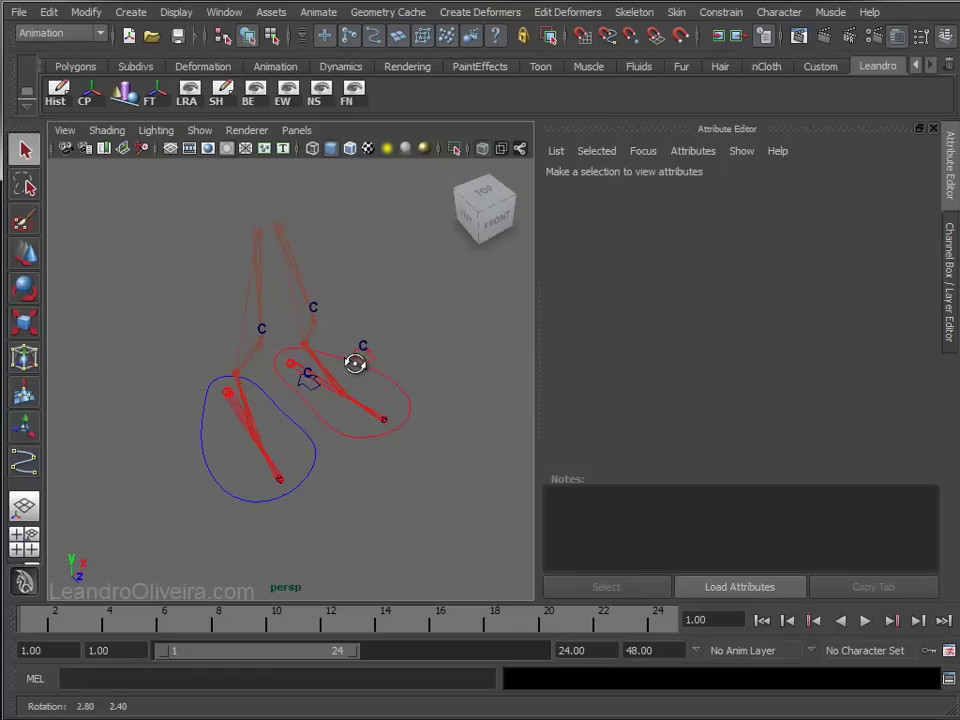
click(312, 386)
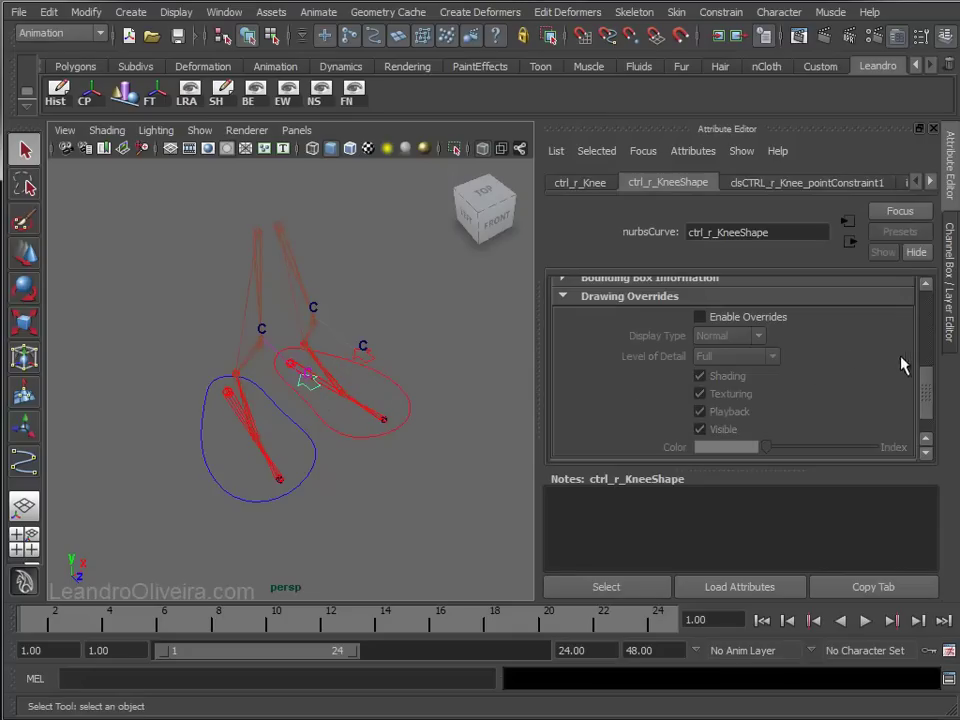
click(715, 320)
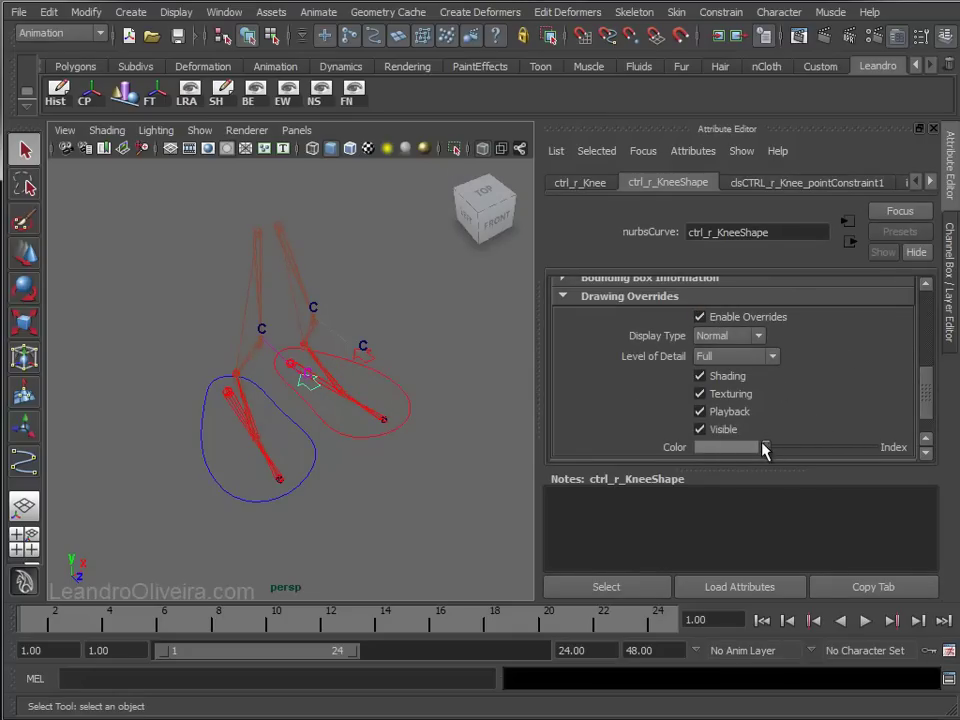
drag(765, 450, 787, 453)
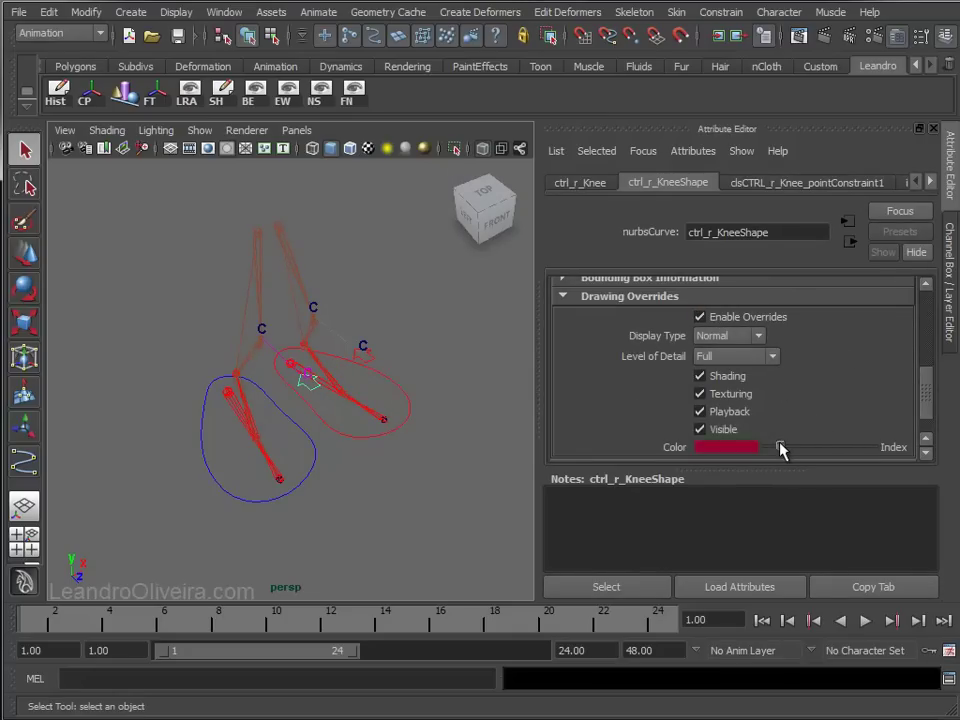
click(505, 358)
mouse_move(467, 339)
alt+mouse_down()
mouse_move(392, 332)
mouse_move(347, 304)
mouse_move(257, 301)
mouse_move(266, 321)
mouse_move(279, 309)
alt+mouse_up()
Frame the leg rig in the viewport and show the Channel Box / Layer Editor
alt+right_drag(279, 309, 375, 298)
mouse_move(347, 317)
alt+mouse_down()
mouse_move(369, 349)
mouse_move(354, 346)
mouse_move(386, 358)
alt+mouse_up()
alt+right_drag(386, 358, 371, 349)
mouse_move(401, 302)
alt+mouse_down()
mouse_move(377, 304)
mouse_move(399, 311)
mouse_move(399, 321)
alt+mouse_up()
alt+middle_drag(399, 321, 408, 271)
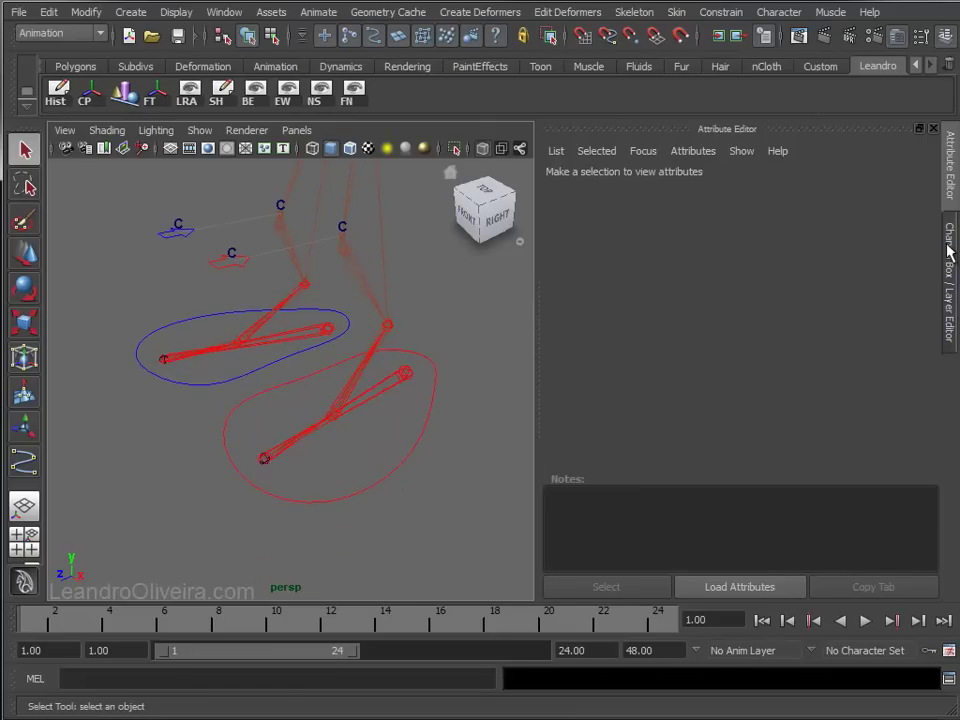
key(ctrl+a)
alt+drag(540, 350, 576, 345)
alt+right_drag(576, 345, 585, 371)
mouse_move(585, 371)
alt+middle_down()
mouse_move(534, 347)
mouse_move(519, 392)
mouse_move(534, 374)
alt+middle_up()
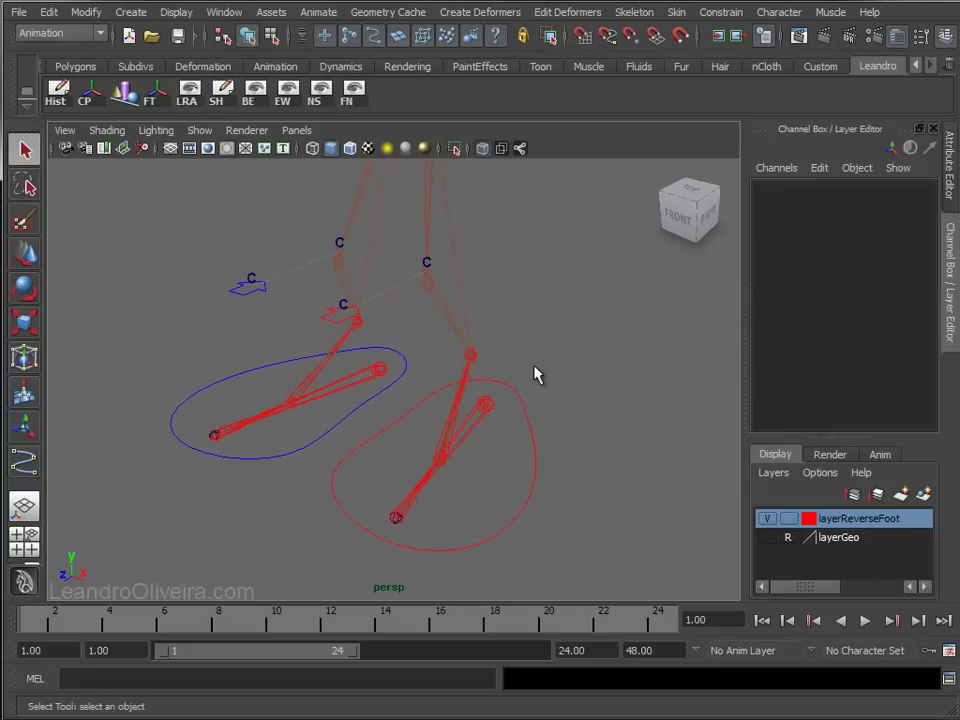
Test-move ctrl_l_Foot, undo the move, and clear the selection
click(527, 418)
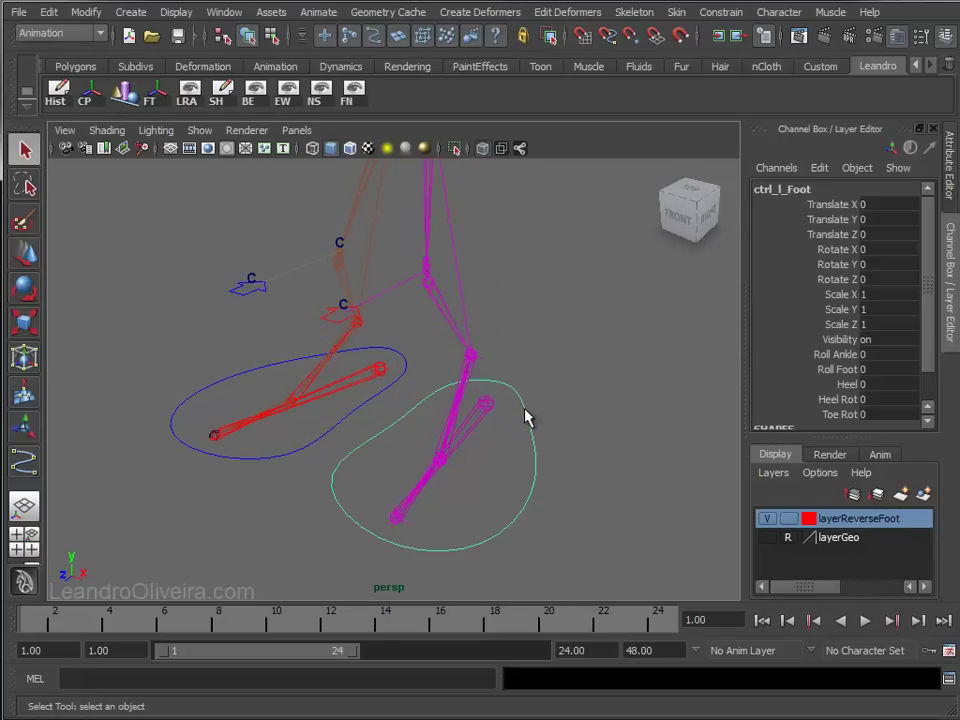
key(w)
mouse_move(474, 356)
mouse_down()
mouse_move(425, 247)
mouse_move(557, 421)
mouse_move(422, 225)
mouse_move(499, 444)
mouse_move(562, 260)
mouse_move(578, 343)
mouse_move(587, 332)
mouse_move(531, 388)
mouse_up()
key(ctrl+z)
click(584, 328)
mouse_move(531, 388)
alt+right_down()
mouse_move(557, 459)
mouse_move(531, 364)
alt+right_up()
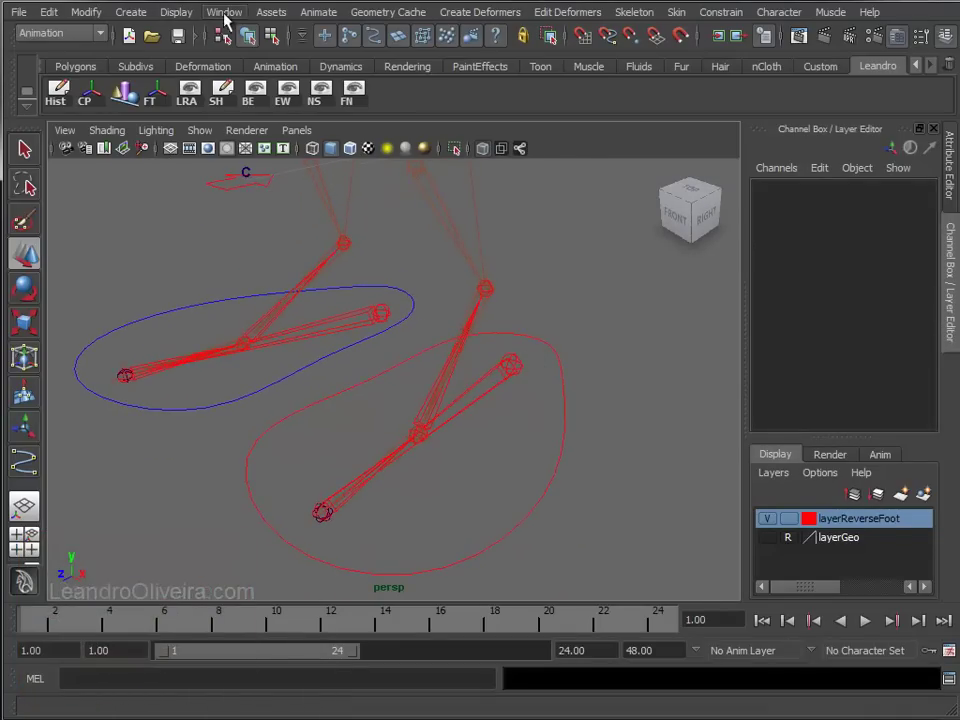
Open the Outliner and position it at the upper left beside the rig
click(224, 14)
click(238, 150)
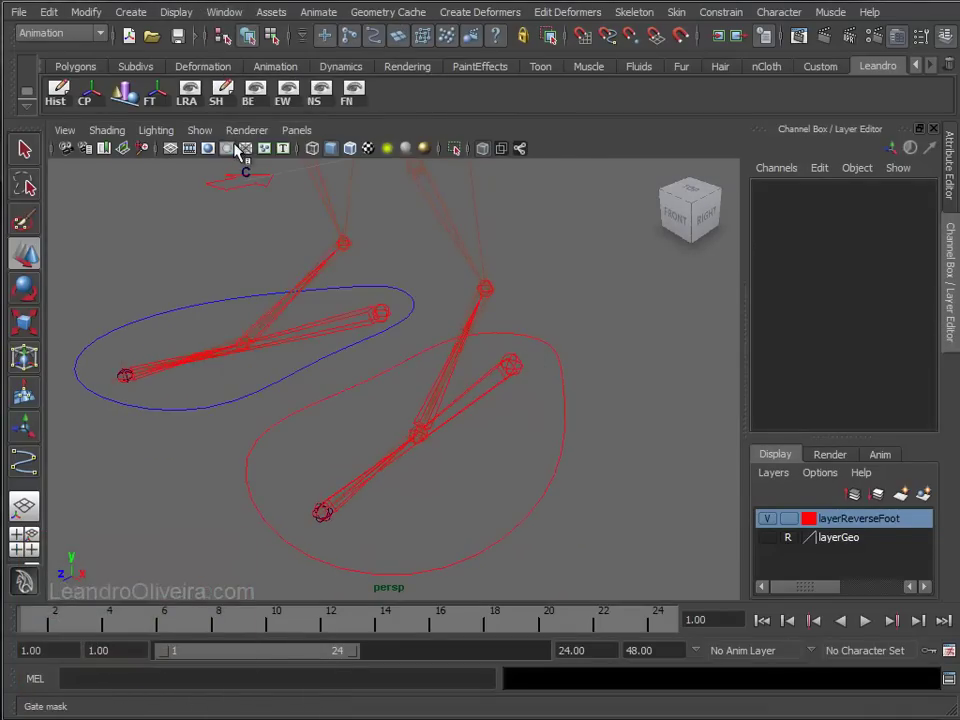
drag(155, 130, 169, 88)
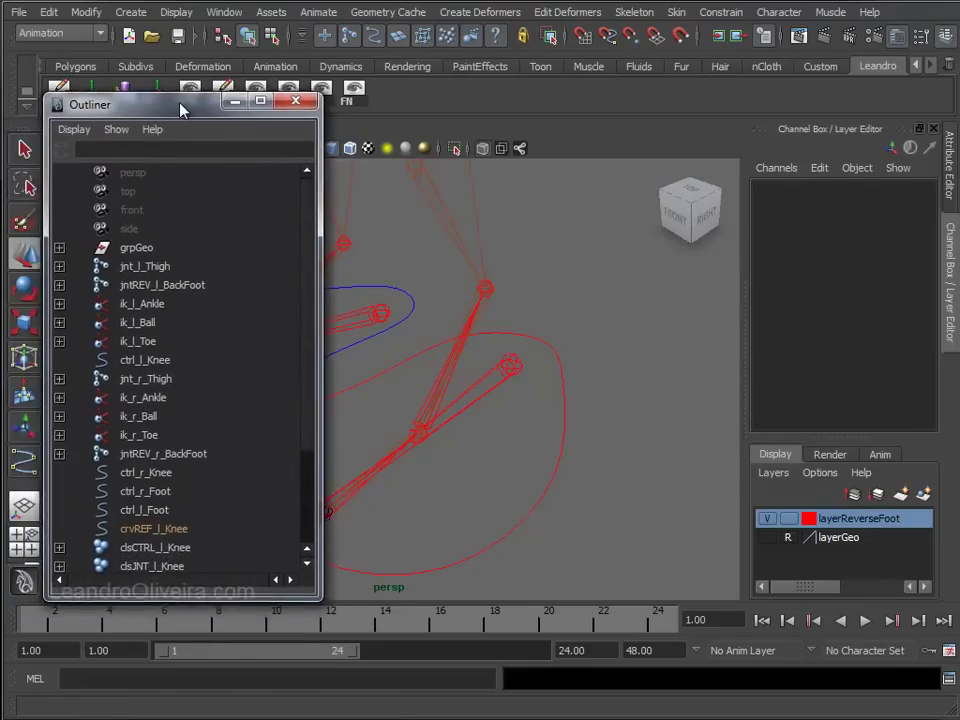
alt+right_drag(404, 271, 510, 349)
alt+middle_drag(510, 349, 516, 323)
drag(167, 90, 167, 52)
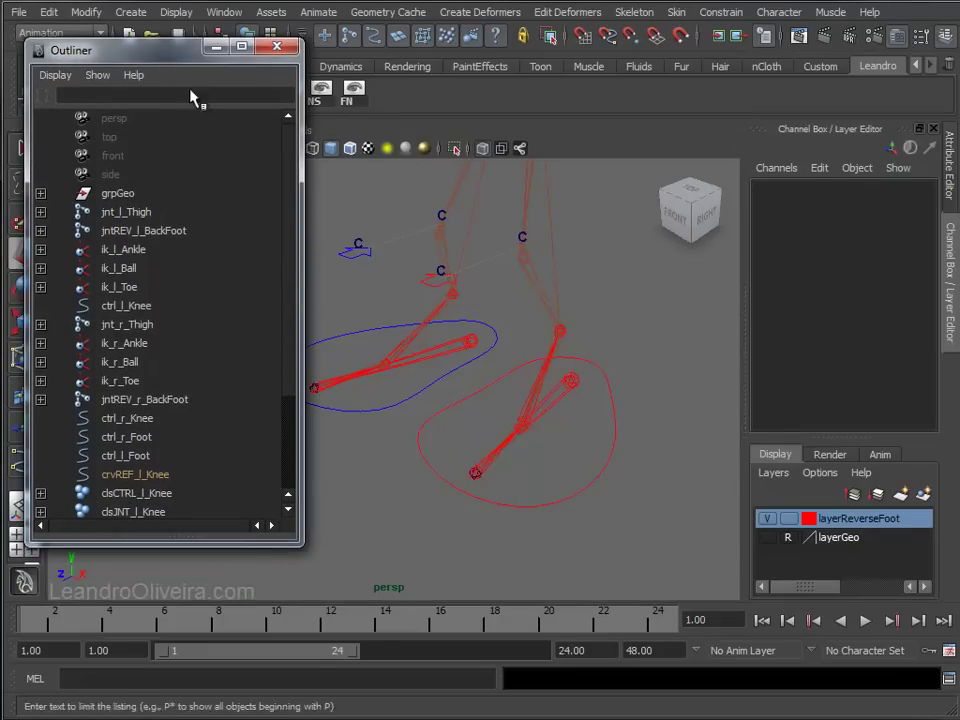
Select jntREV_l_BackFoot and inspect its joint chain down to jntREV_l_Ankle
key(q)
click(568, 393)
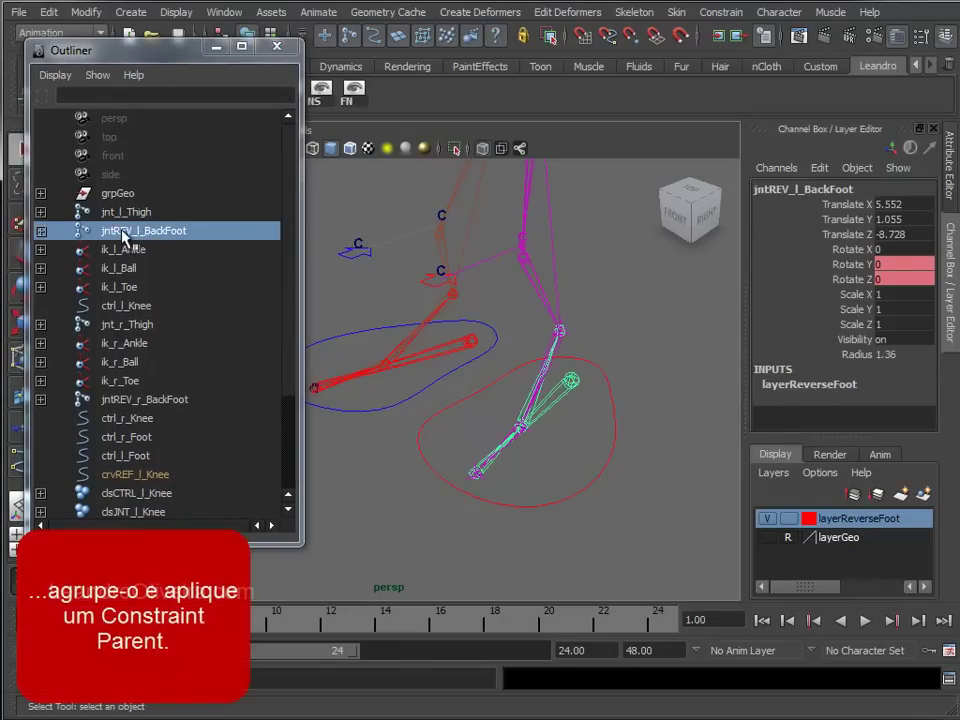
click(40, 230)
click(40, 249)
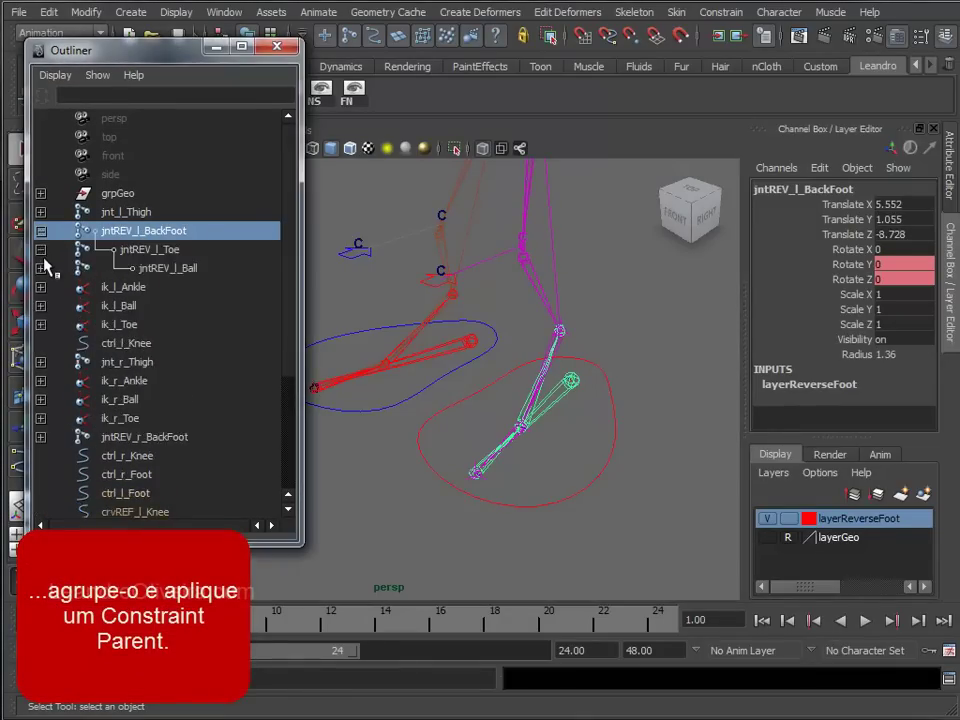
click(40, 268)
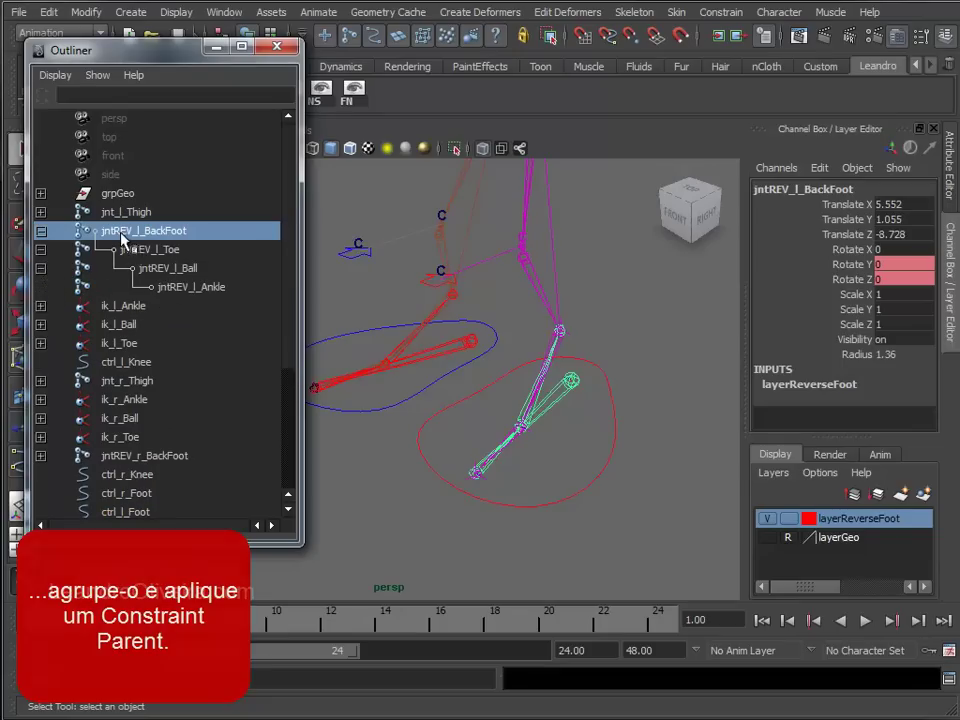
click(41, 231)
middle_drag(100, 238, 145, 238)
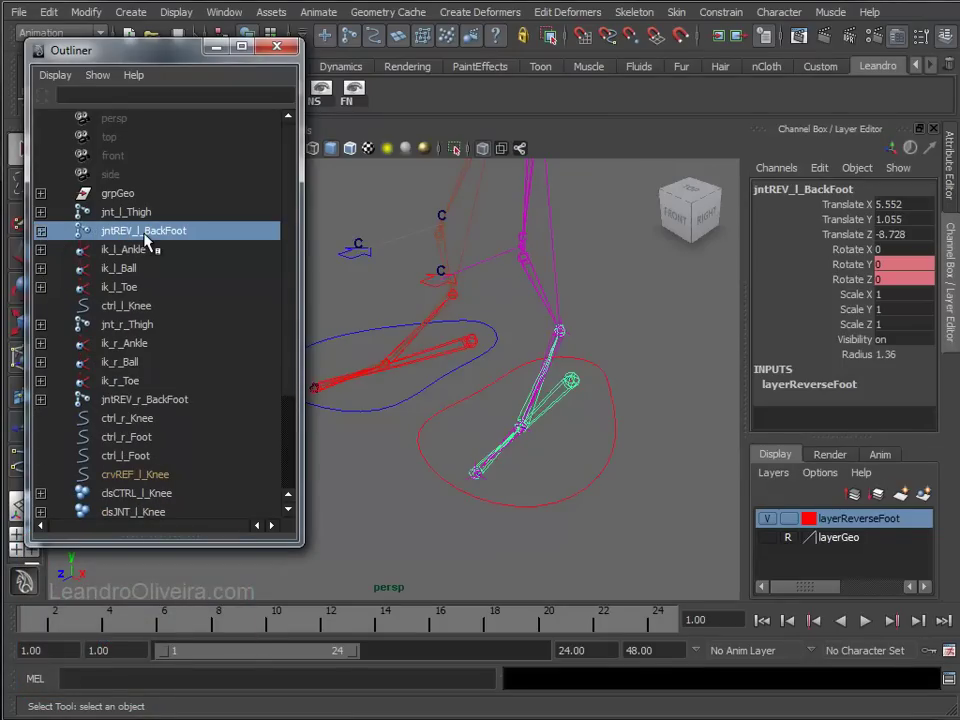
drag(100, 45, 140, 129)
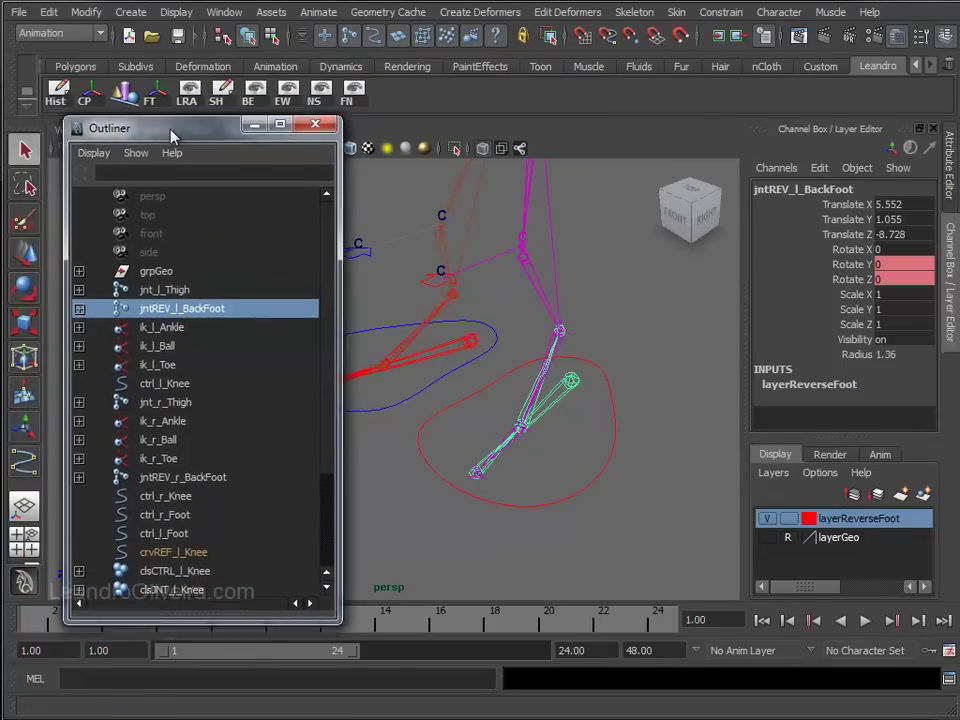
Group the reverse-foot joint via Edit > Group and rename the group grpRev_l_Foot
click(50, 15)
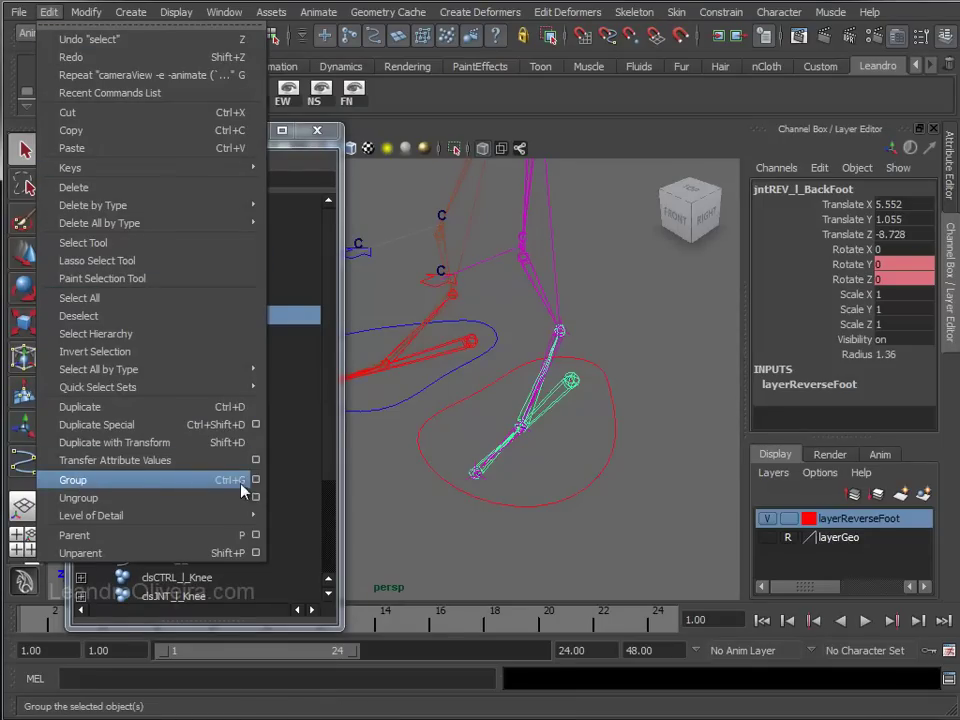
click(78, 480)
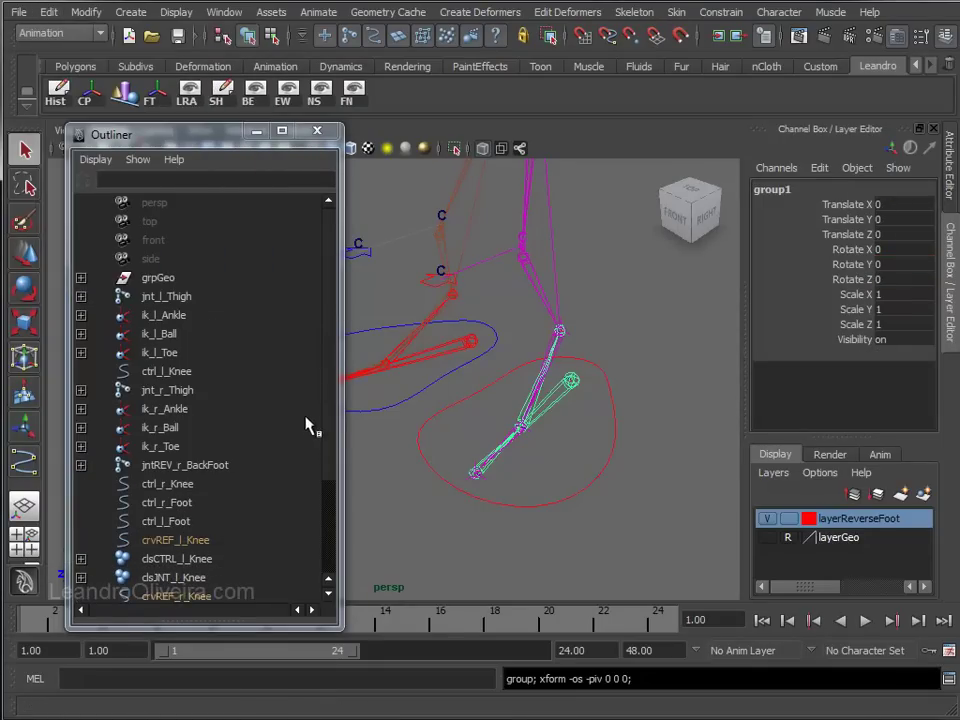
drag(334, 340, 326, 439)
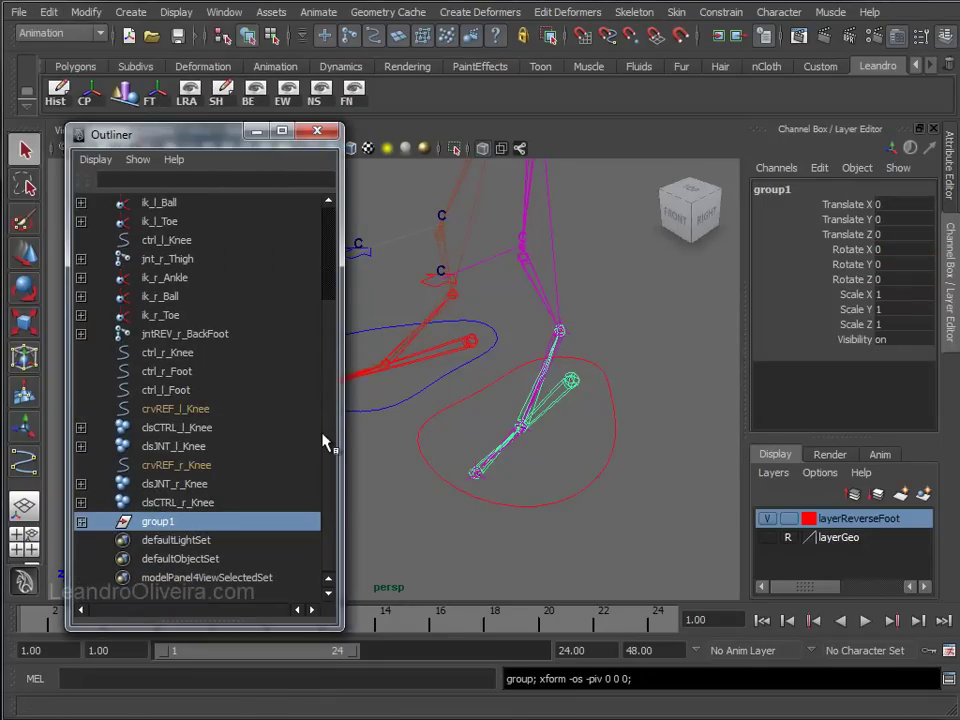
double_click(158, 526)
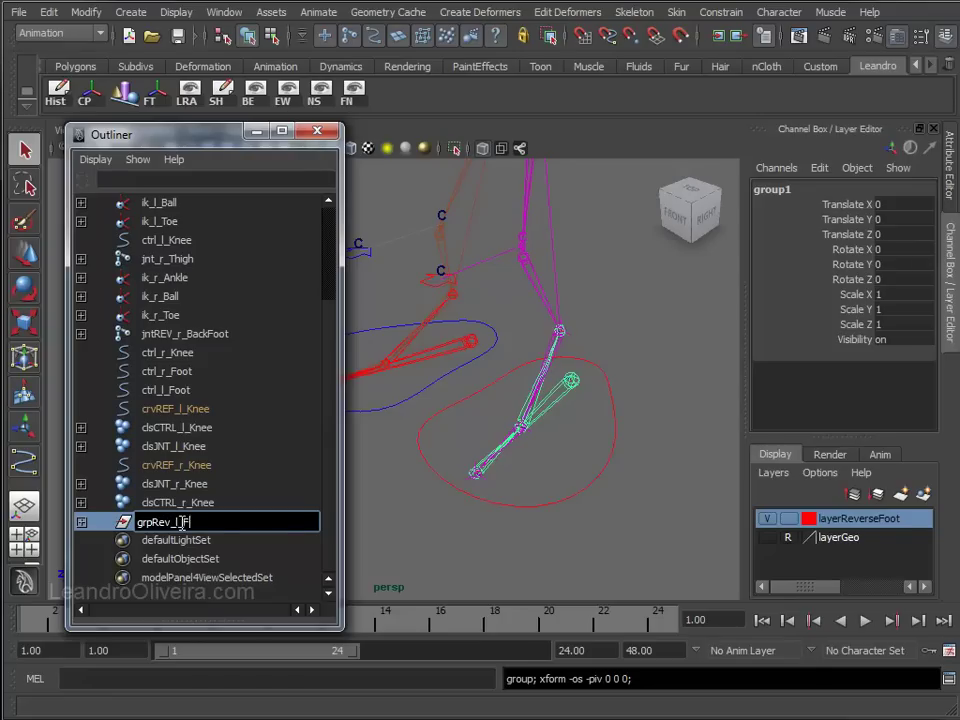
key(Return)
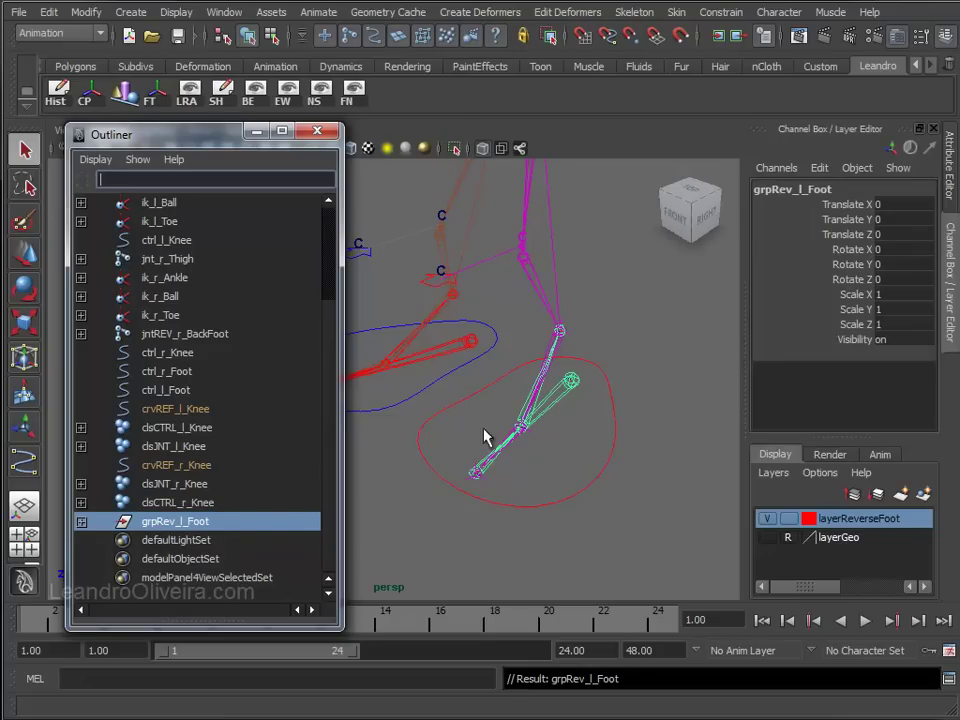
Parent-constrain grpRev_l_Foot to ctrl_l_Foot using default parent constraint settings
drag(147, 148, 116, 76)
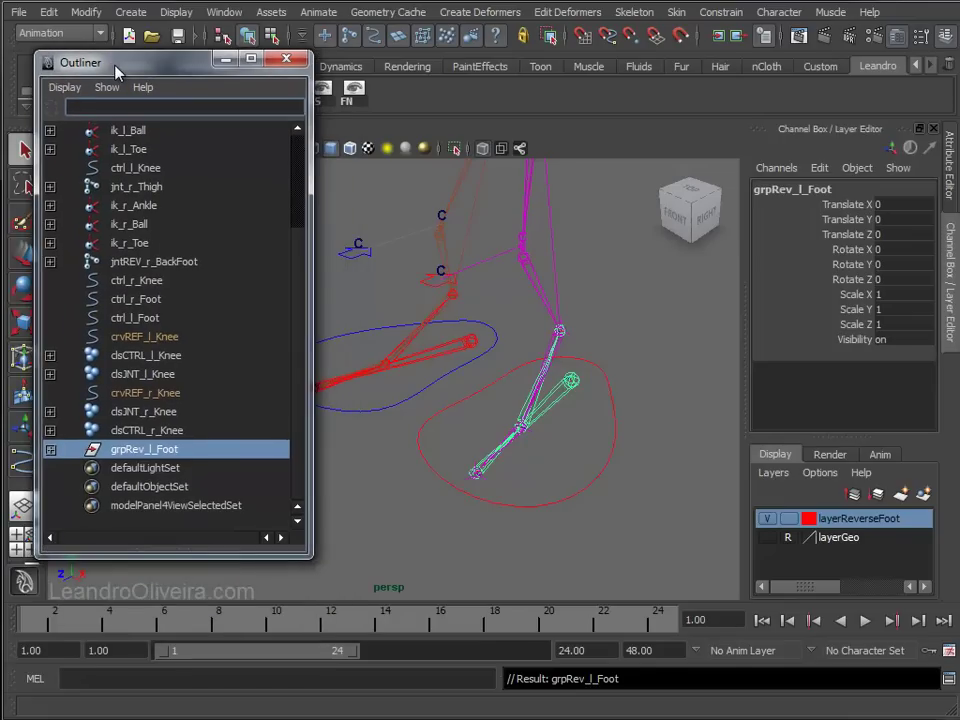
alt+drag(450, 343, 514, 364)
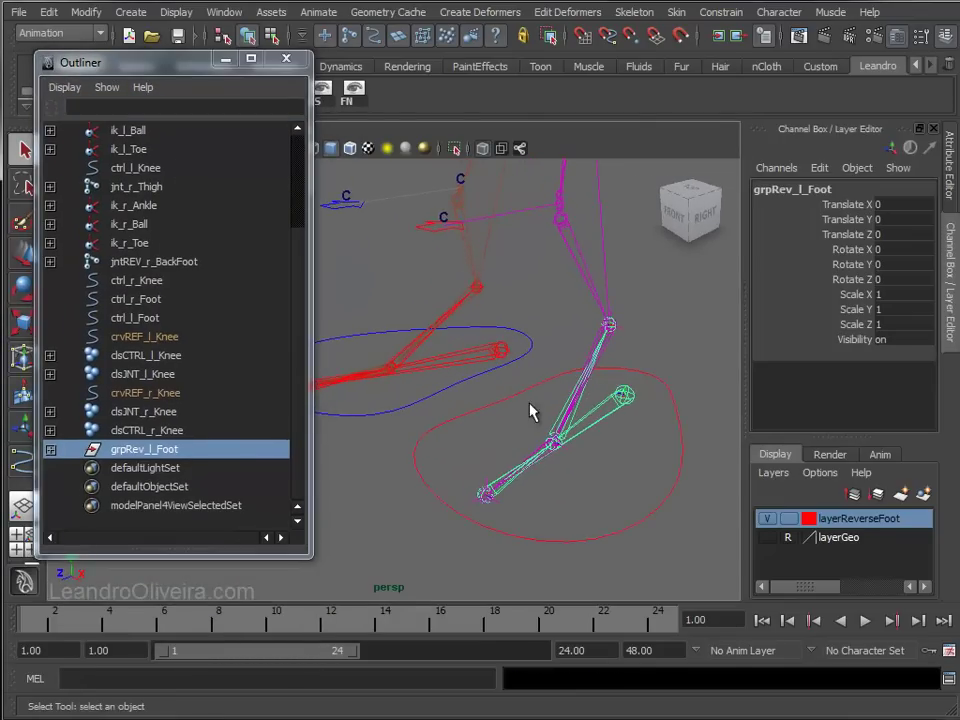
alt+right_drag(531, 411, 520, 379)
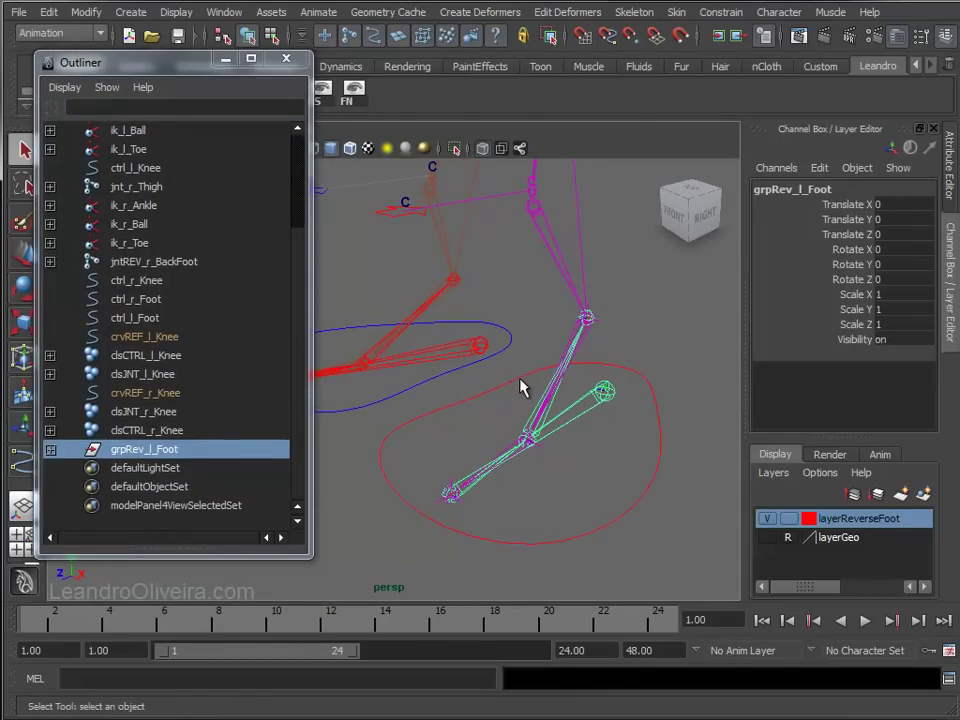
click(611, 521)
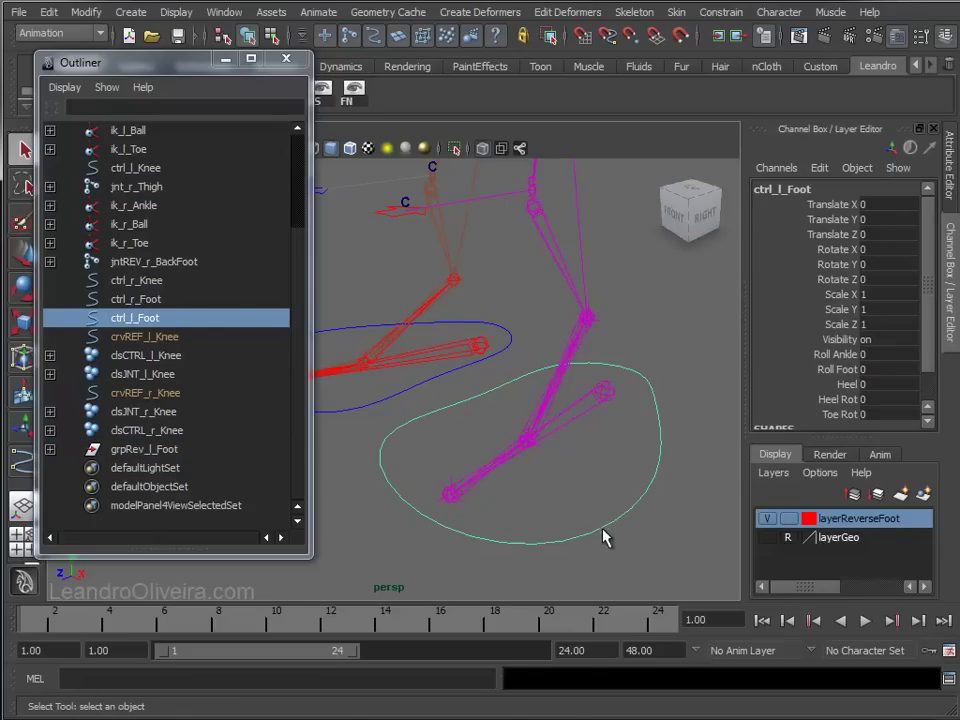
ctrl+click(160, 452)
middle_drag(143, 458, 187, 460)
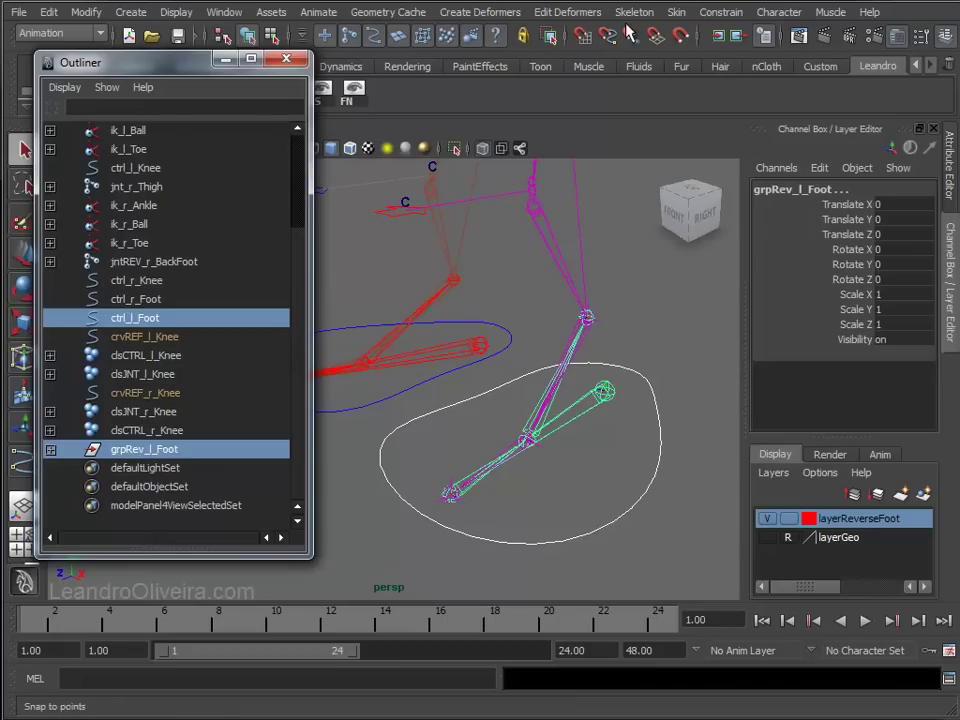
click(722, 13)
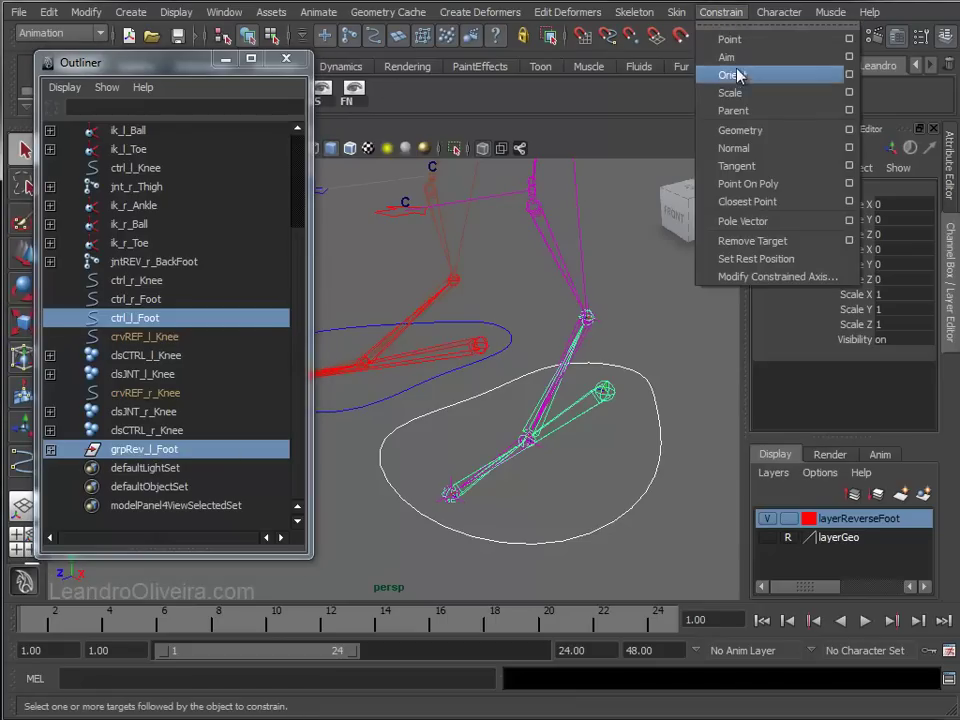
click(847, 112)
click(789, 24)
click(806, 62)
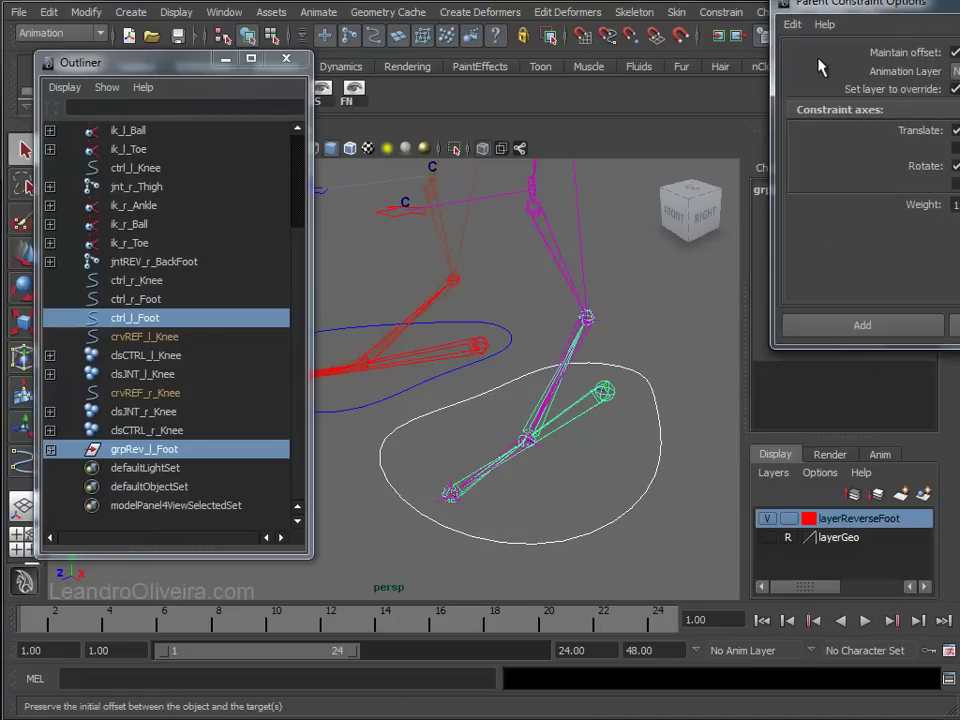
click(859, 323)
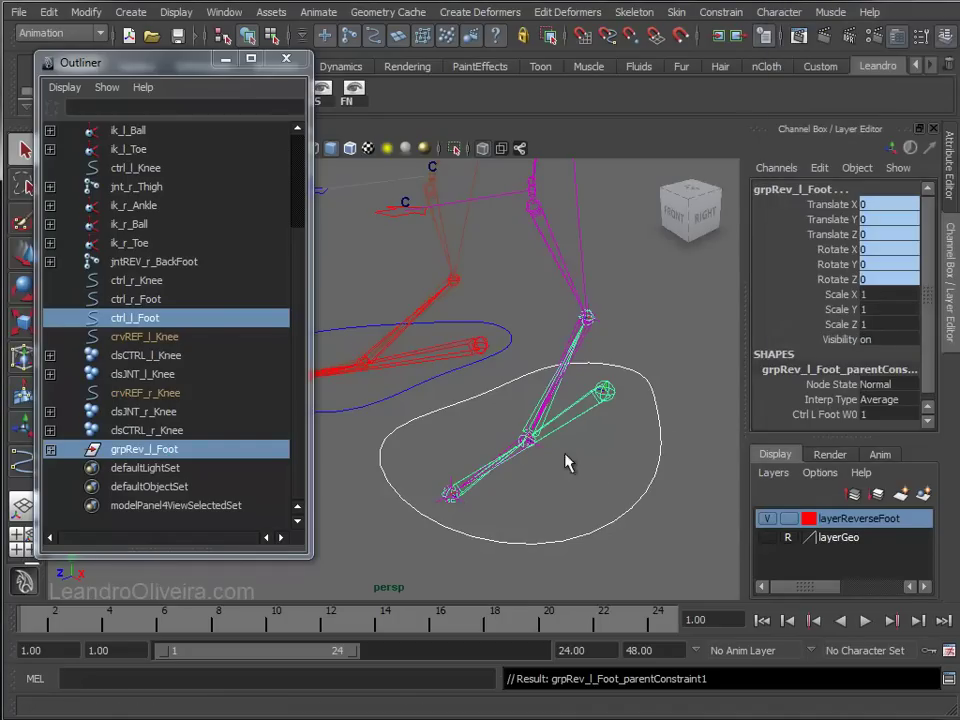
Close the Outliner and raise ctrl_l_Foot to test the constraint
click(226, 58)
mouse_move(600, 487)
alt+mouse_down()
mouse_move(533, 428)
mouse_move(473, 407)
alt+mouse_up()
click(492, 440)
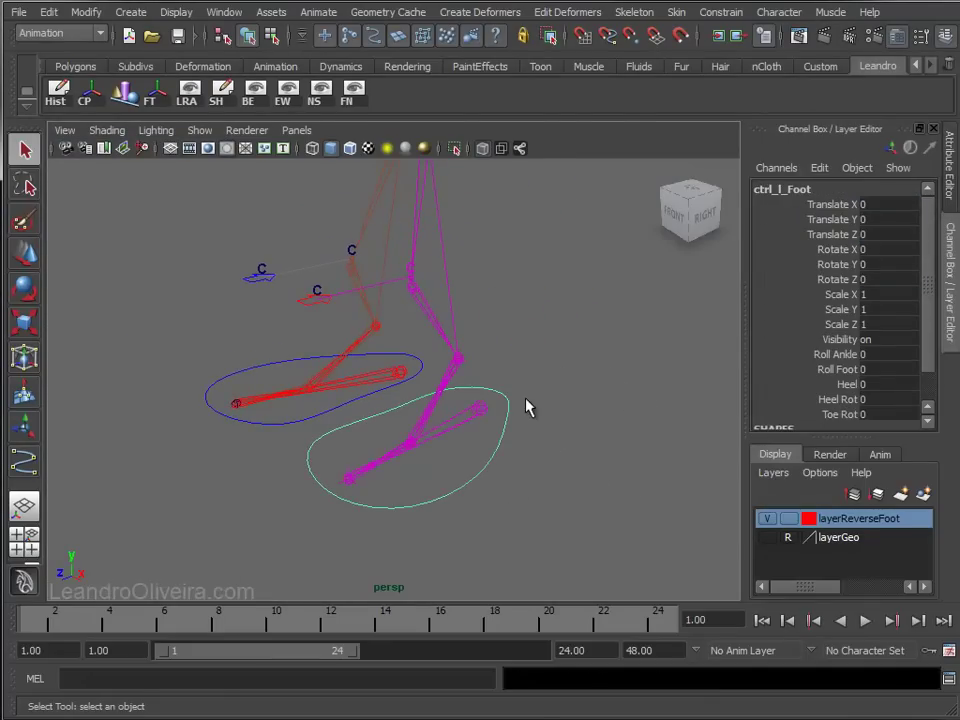
key(w)
mouse_move(461, 358)
mouse_down()
mouse_move(426, 336)
mouse_move(487, 247)
mouse_move(544, 332)
mouse_move(403, 274)
mouse_move(424, 313)
mouse_move(528, 276)
mouse_move(424, 324)
mouse_move(521, 300)
mouse_move(446, 321)
mouse_move(449, 331)
mouse_up()
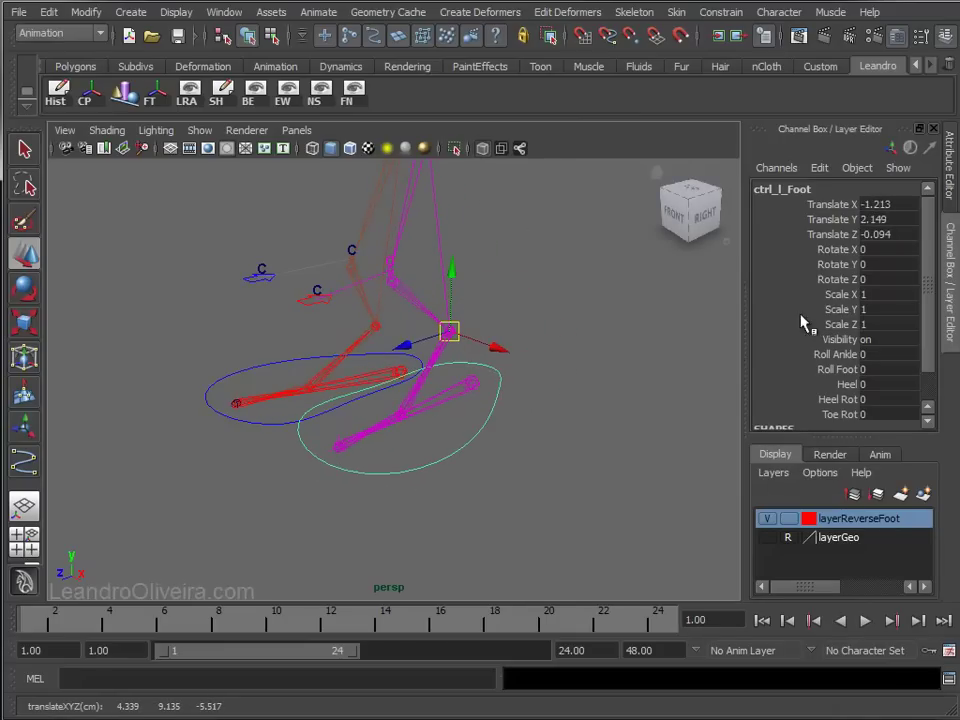
Set ctrl_l_Foot's Translate X/Y/Z to 0, then test-rotate it around Z
drag(835, 204, 835, 234)
text(0)
key(Return)
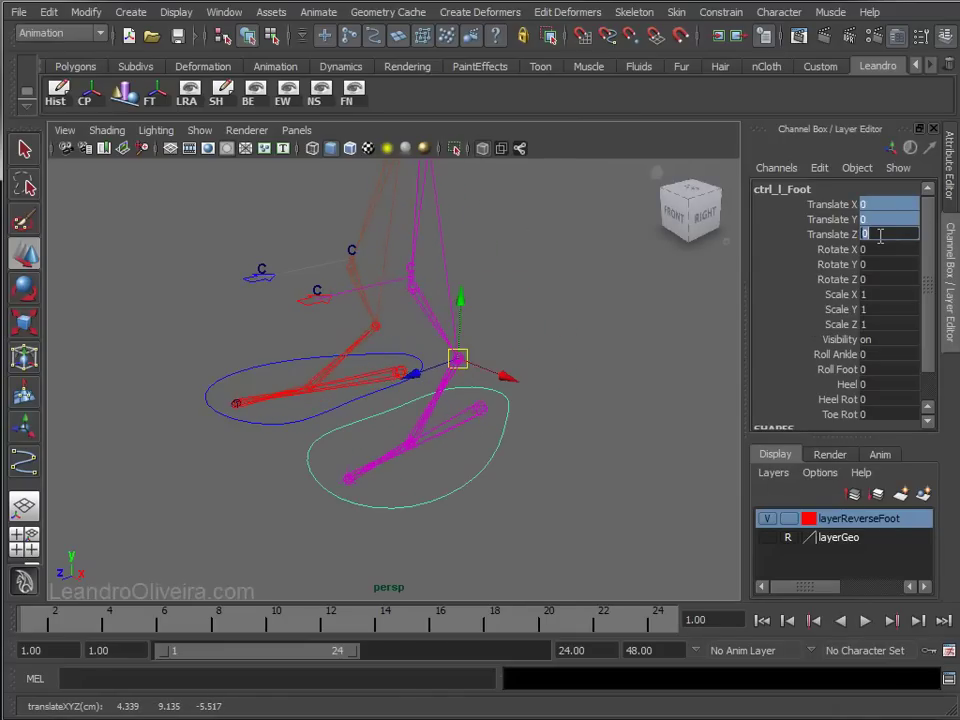
mouse_move(524, 380)
alt+mouse_down()
mouse_move(596, 396)
mouse_move(579, 396)
alt+mouse_up()
key(e)
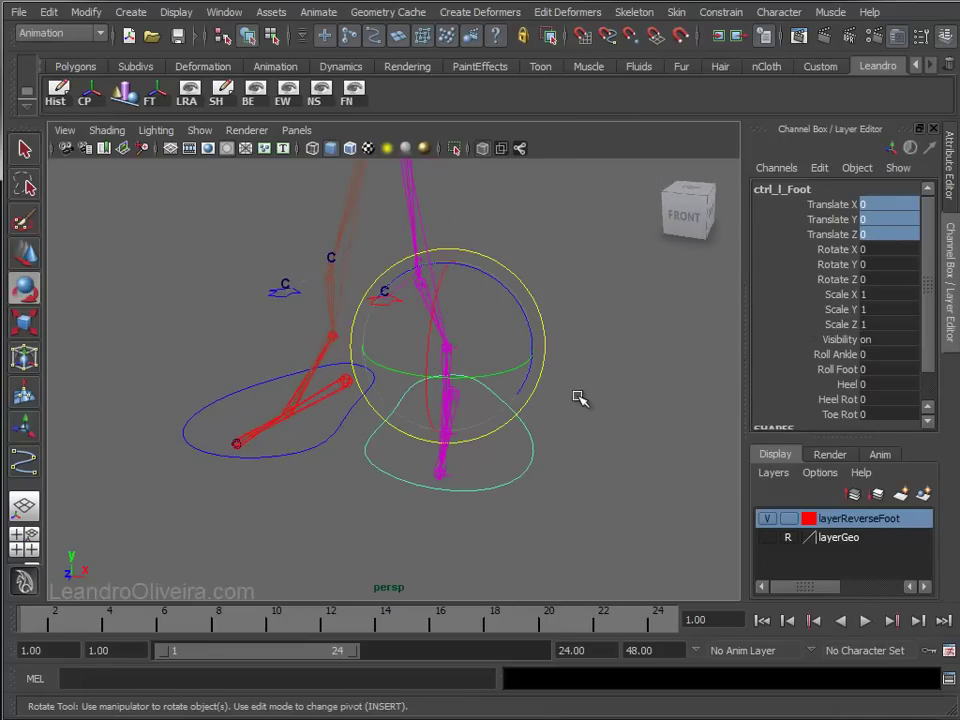
mouse_move(513, 296)
mouse_down()
mouse_move(480, 259)
mouse_move(514, 349)
mouse_move(488, 315)
mouse_up()
mouse_move(345, 246)
alt+mouse_down()
mouse_move(363, 337)
mouse_move(429, 279)
mouse_move(407, 386)
mouse_move(412, 444)
mouse_move(437, 306)
mouse_move(448, 366)
mouse_move(525, 347)
mouse_move(414, 341)
mouse_move(411, 358)
alt+mouse_up()
Reset ctrl_l_Foot's Rotate X/Y/Z to 0 and reselect the control
drag(900, 249, 846, 285)
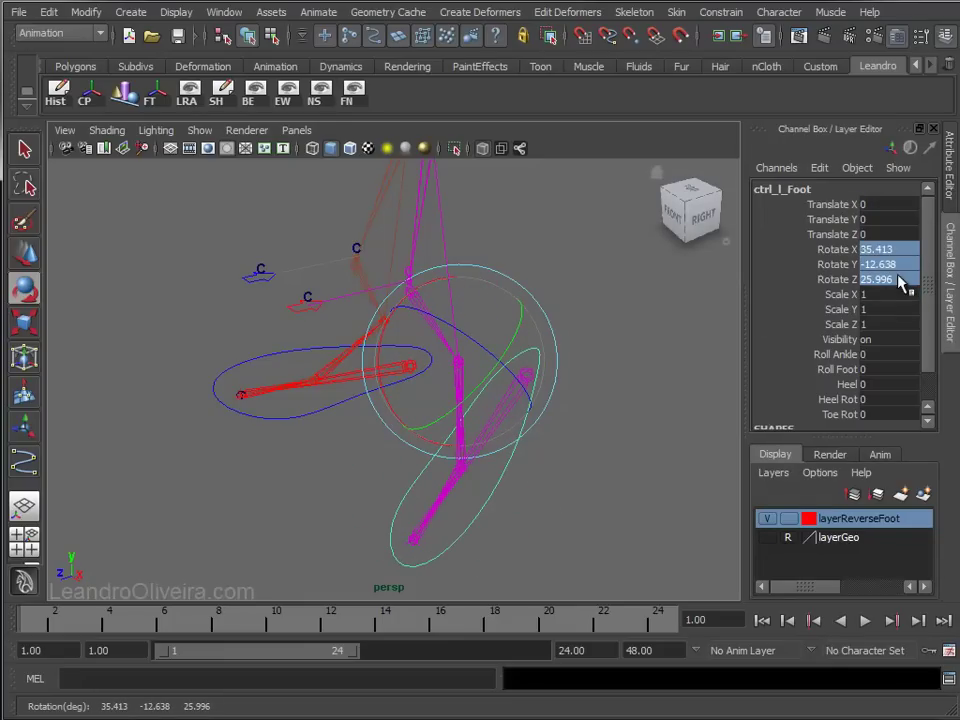
text(0)
key(Return)
alt+drag(647, 354, 516, 422)
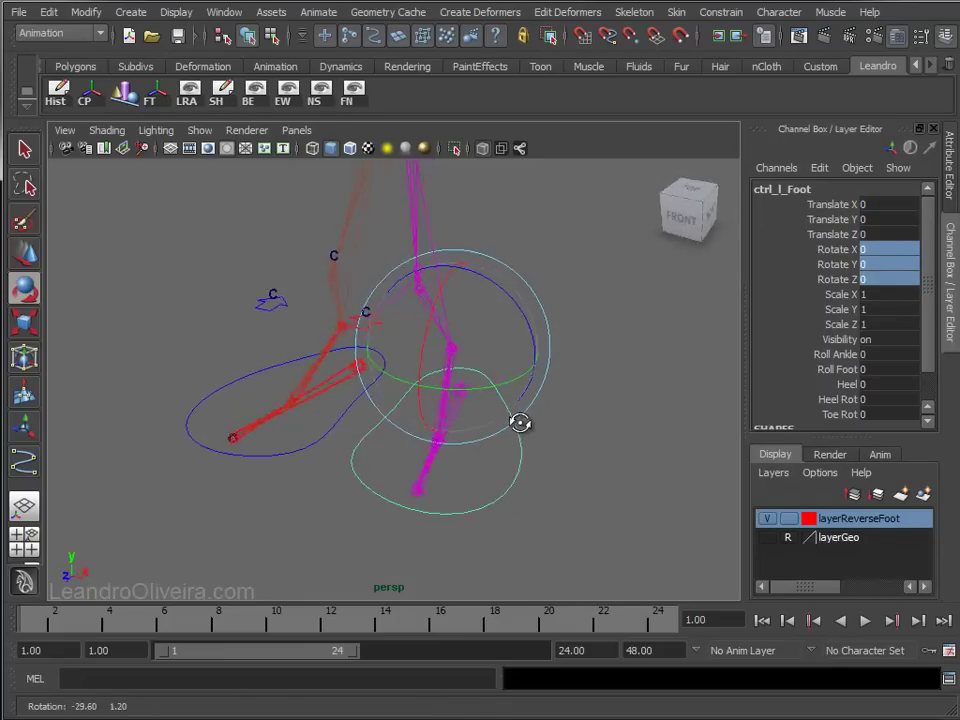
click(589, 388)
mouse_move(589, 388)
alt+mouse_down()
mouse_move(567, 341)
mouse_move(544, 324)
alt+mouse_up()
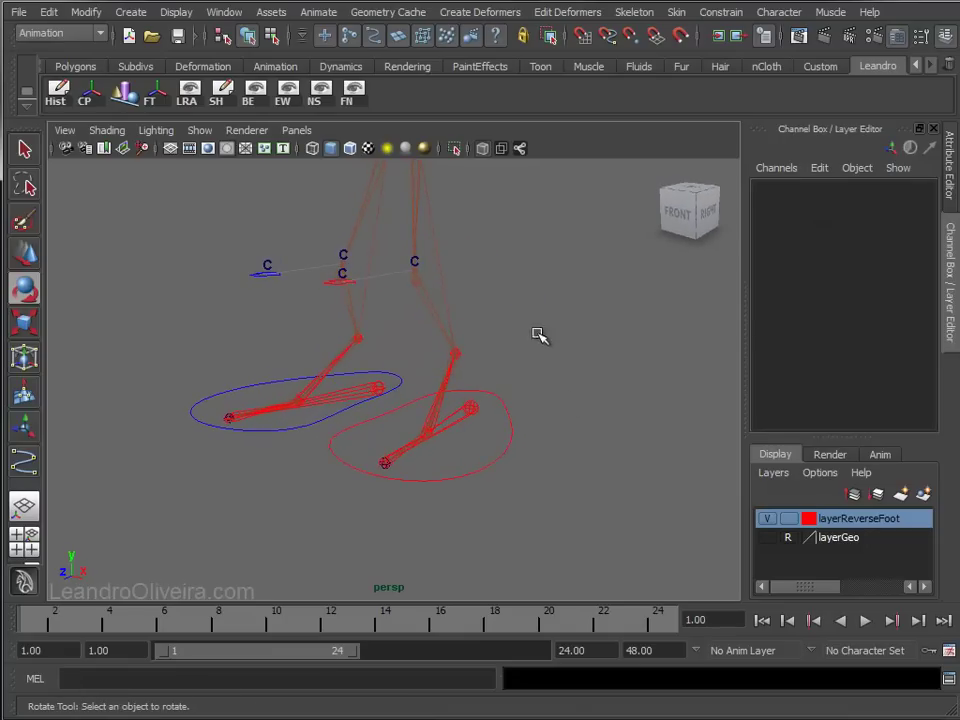
click(513, 443)
Test the Roll Ankle, Roll Foot, Heel, Heel Rot and Toe Rot attributes on ctrl_l_Foot
key(q)
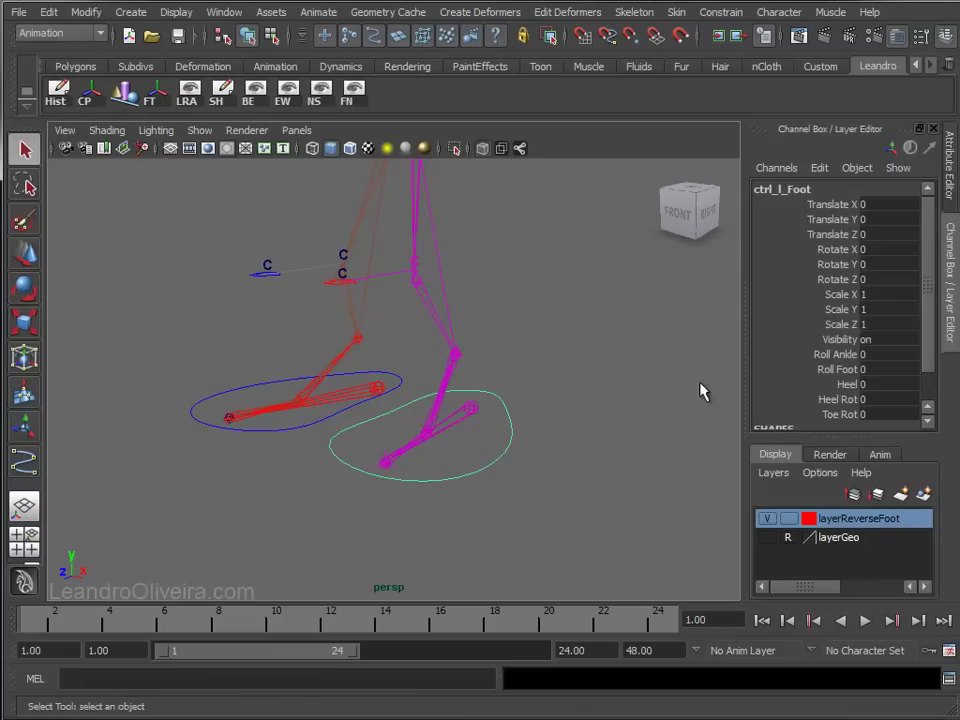
click(836, 354)
mouse_move(598, 358)
middle_down()
mouse_move(688, 362)
mouse_move(606, 360)
middle_up()
click(883, 369)
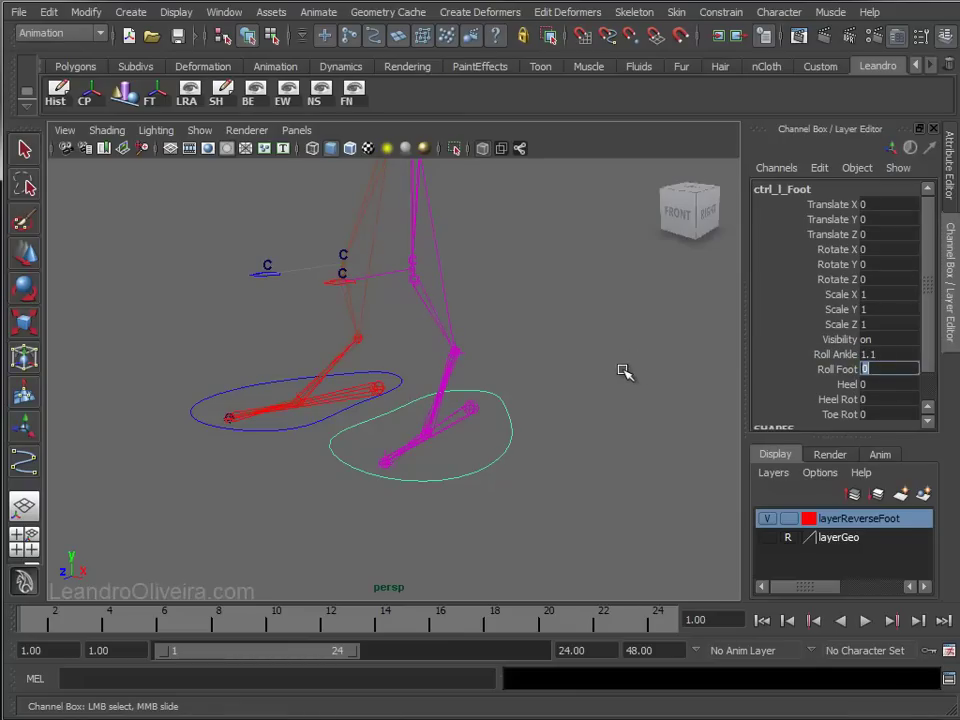
click(800, 370)
mouse_move(784, 380)
middle_down()
mouse_move(634, 371)
mouse_move(676, 372)
mouse_move(591, 384)
mouse_move(658, 381)
mouse_move(610, 382)
mouse_move(663, 390)
middle_up()
click(821, 386)
click(825, 399)
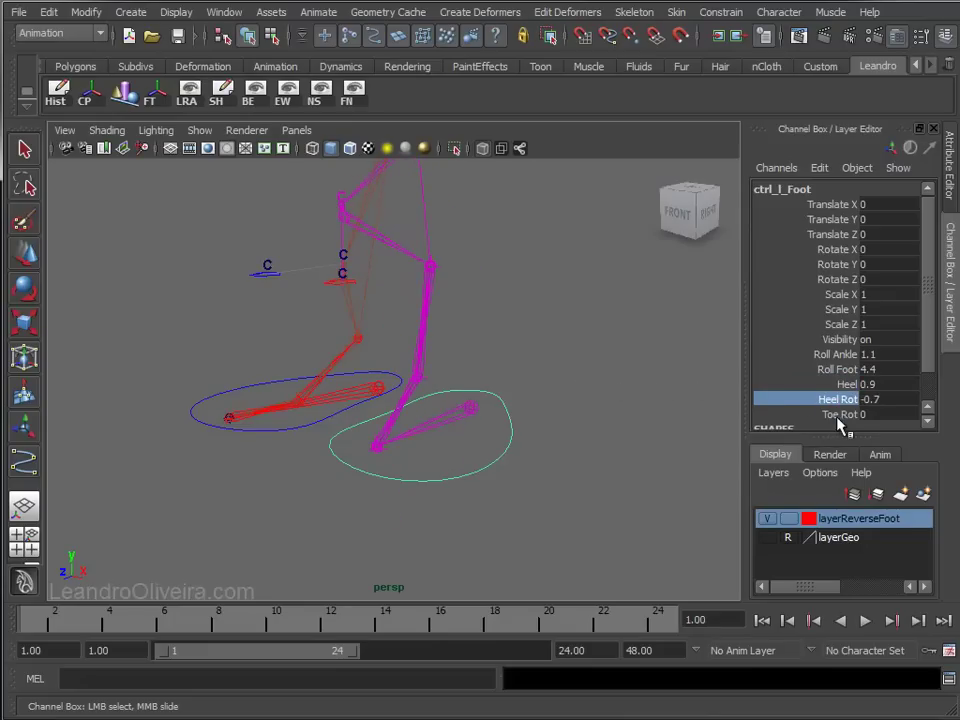
click(838, 414)
middle_drag(568, 414, 602, 414)
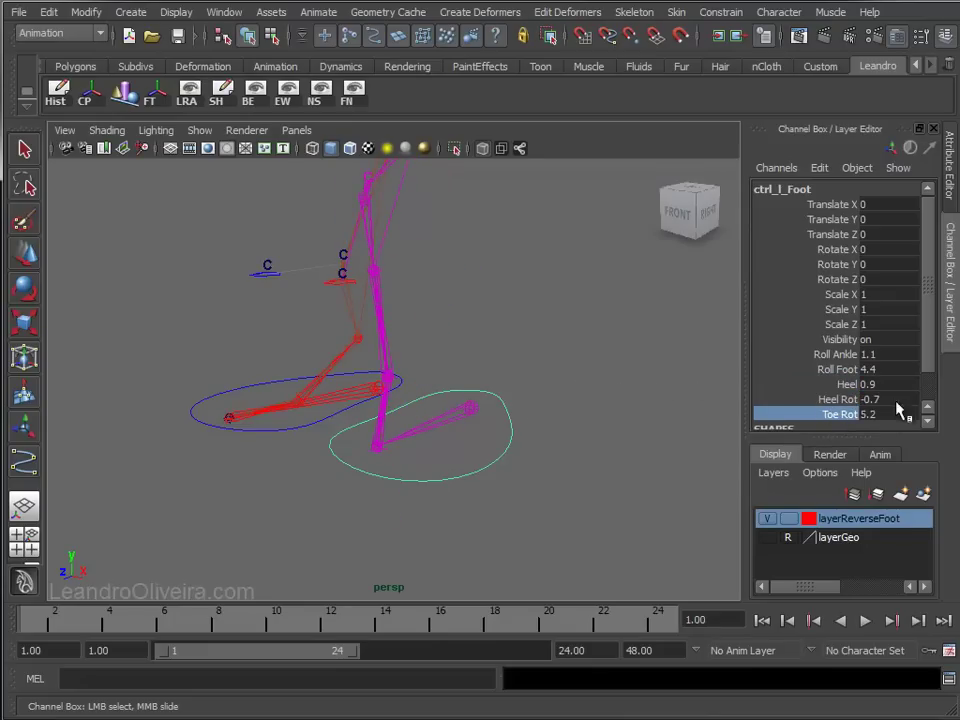
Set all five foot roll attributes back to 0 and deselect the control
drag(879, 354, 879, 414)
text(0)
key(Return)
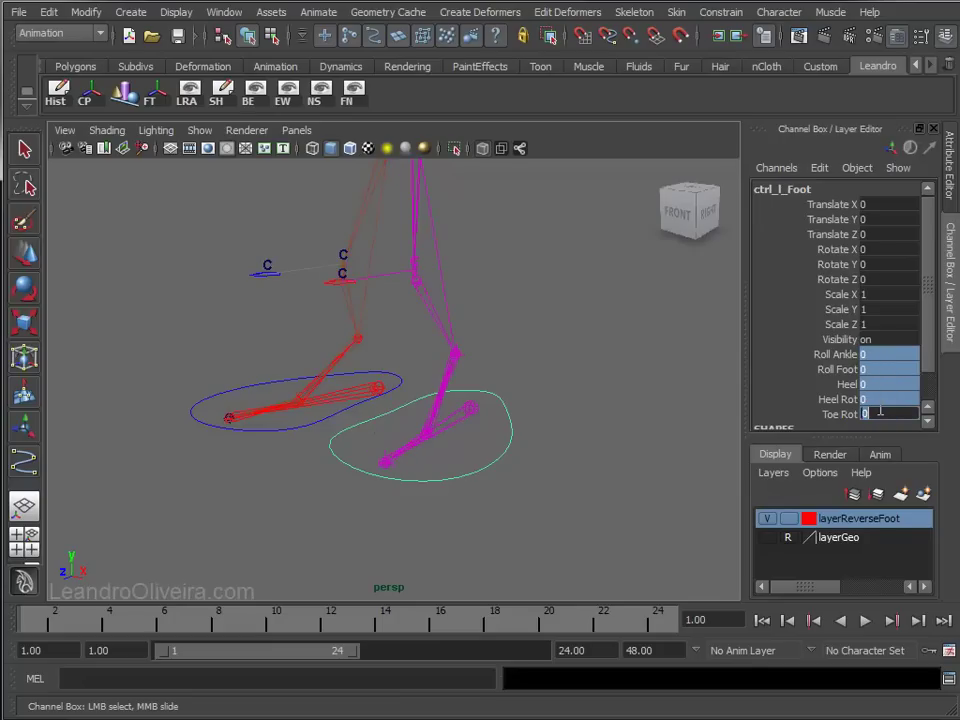
click(585, 427)
mouse_move(471, 429)
alt+mouse_down()
mouse_move(615, 420)
mouse_move(612, 436)
mouse_move(612, 406)
alt+mouse_up()
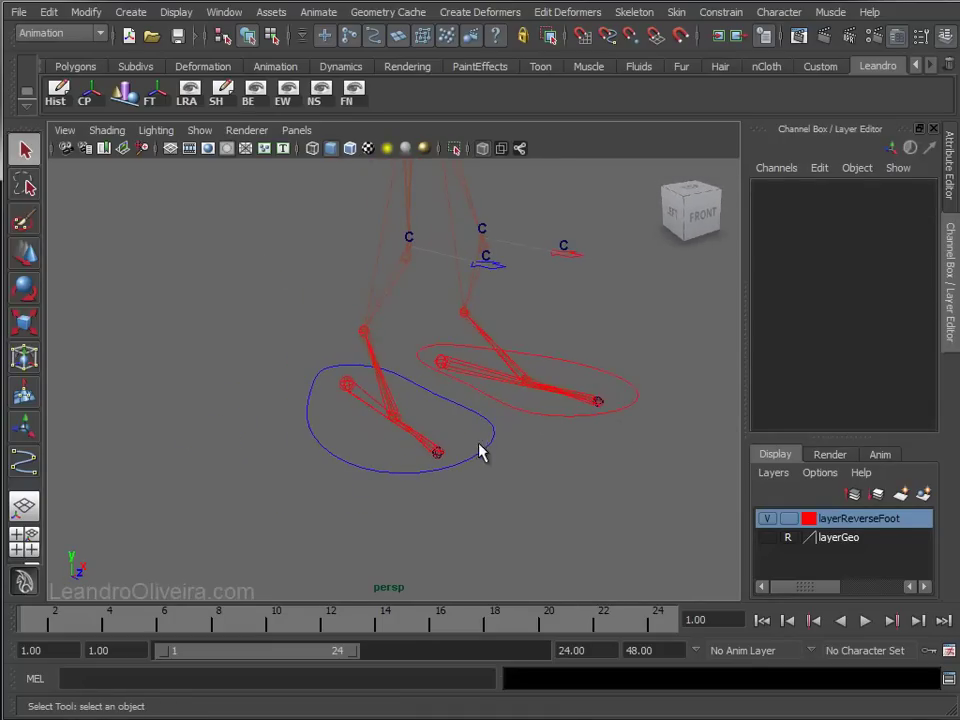
Group jntREV_r_BackFoot with Ctrl+G and rename the new group grpRev_r_Foot
key(shift+o)
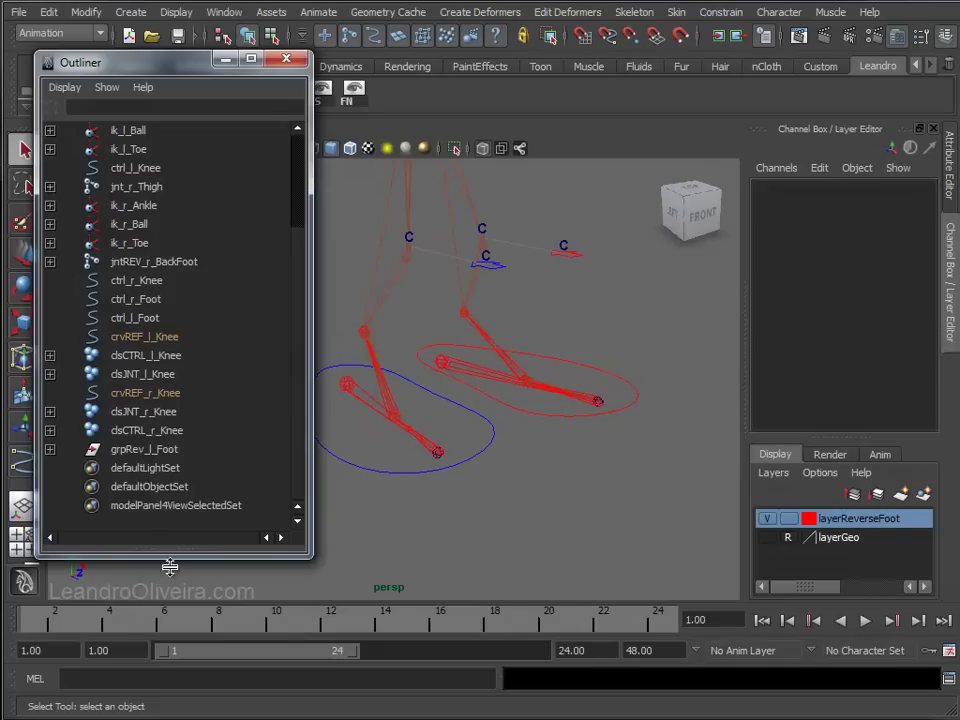
click(362, 397)
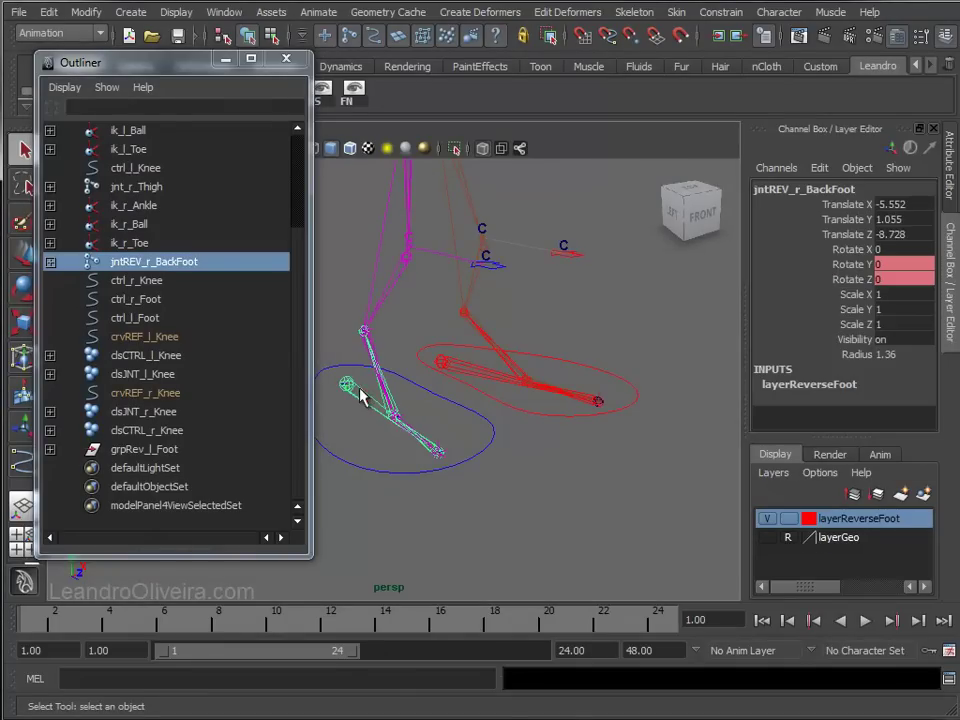
key(ctrl+g)
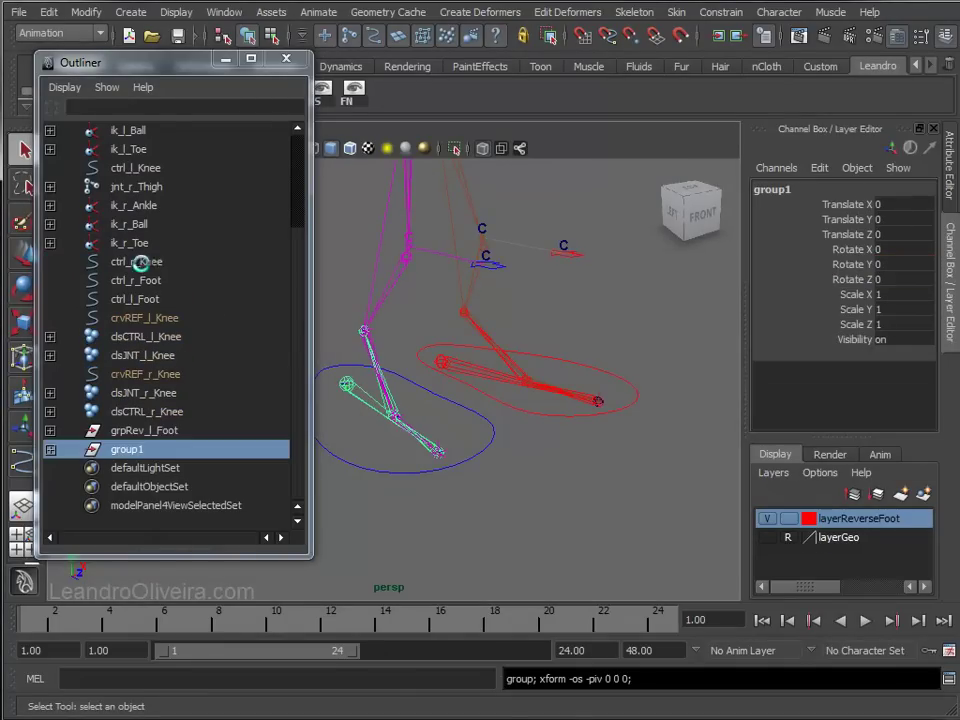
click(129, 431)
double_click(129, 431)
key(ctrl+c)
double_click(124, 451)
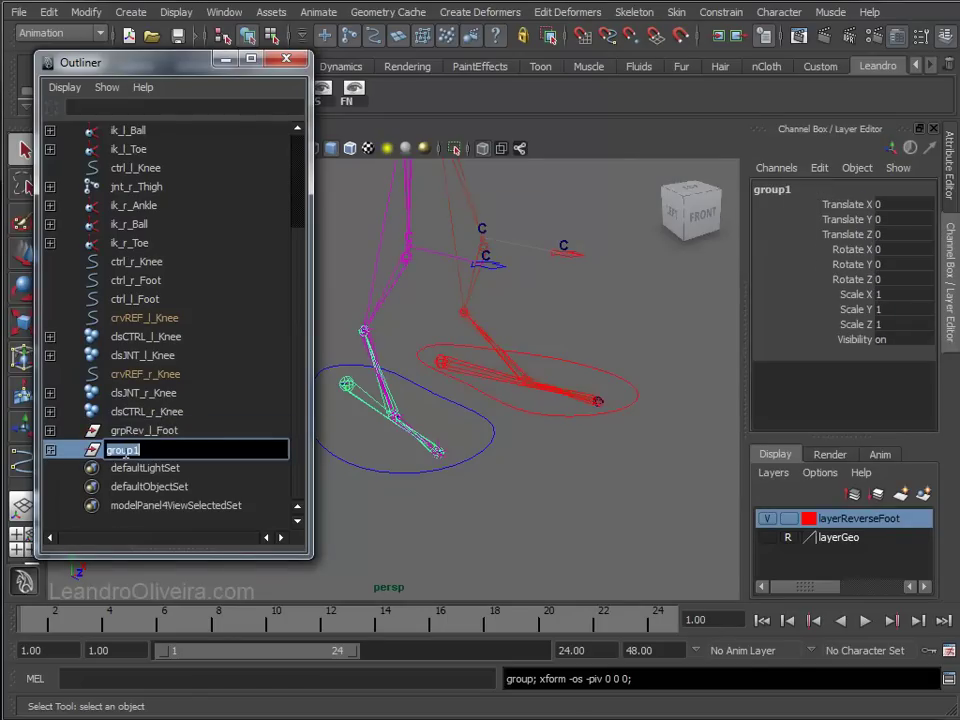
key(ctrl+v)
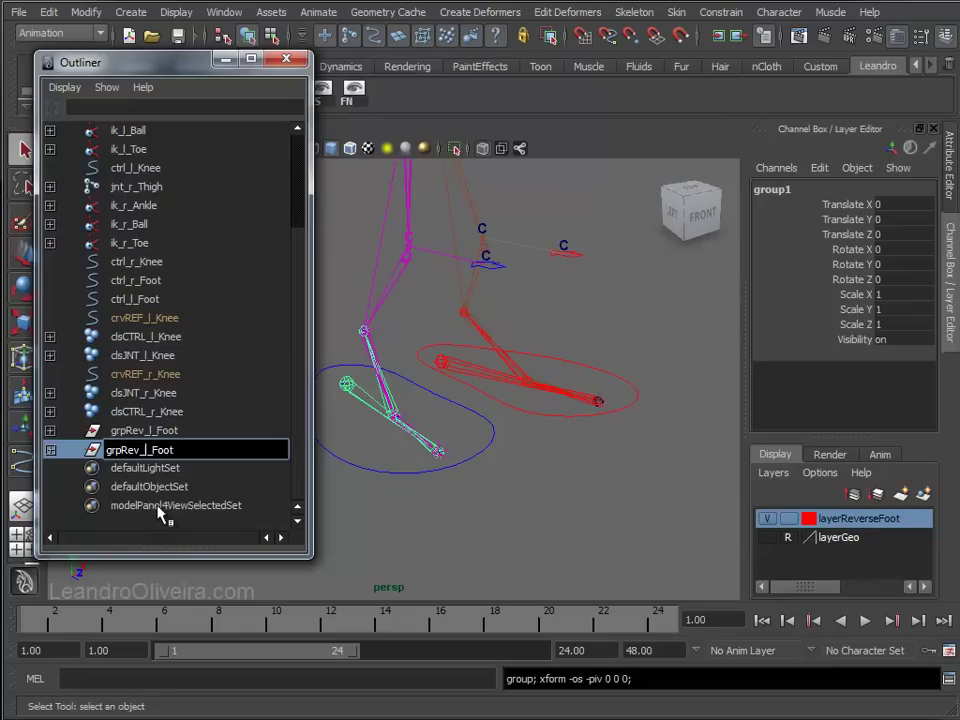
text(r)
key(Return)
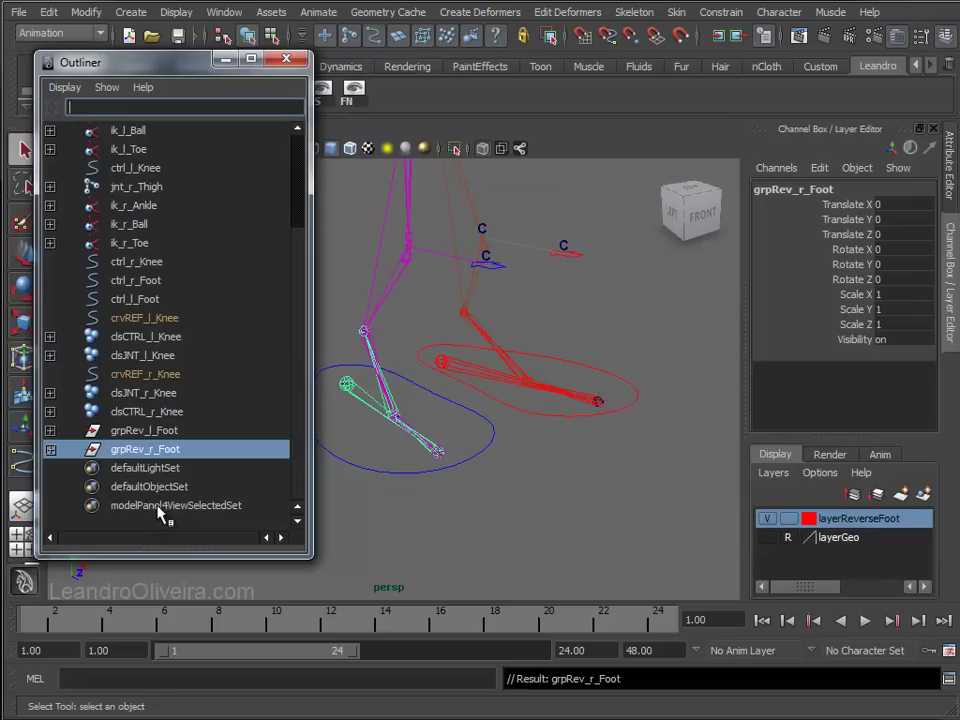
Parent-constrain grpRev_r_Foot to ctrl_r_Foot
click(391, 479)
ctrl+click(150, 449)
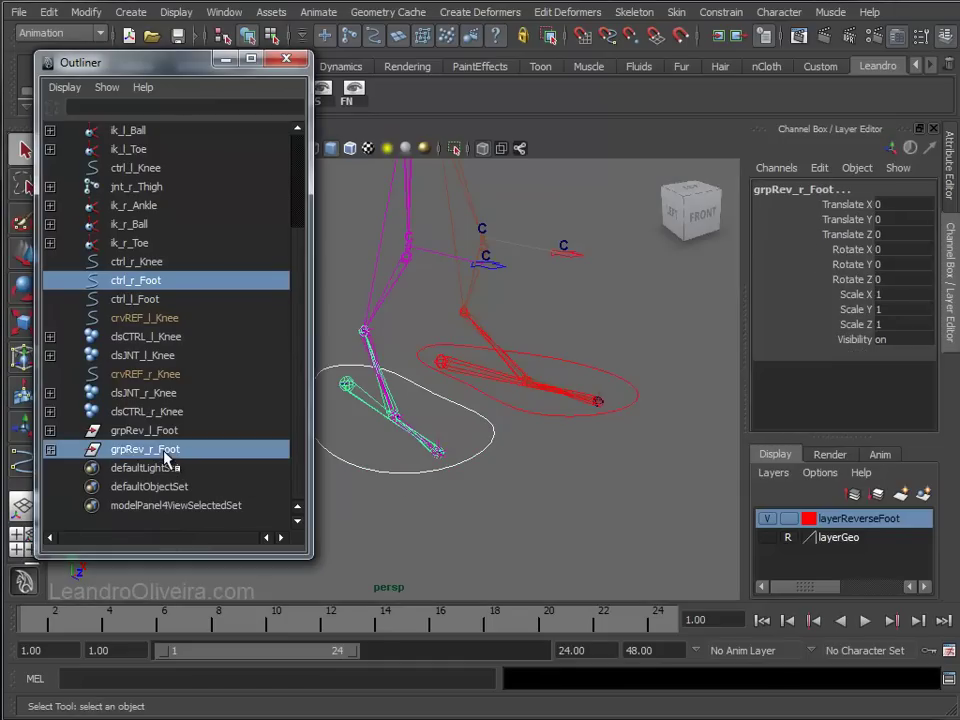
click(736, 15)
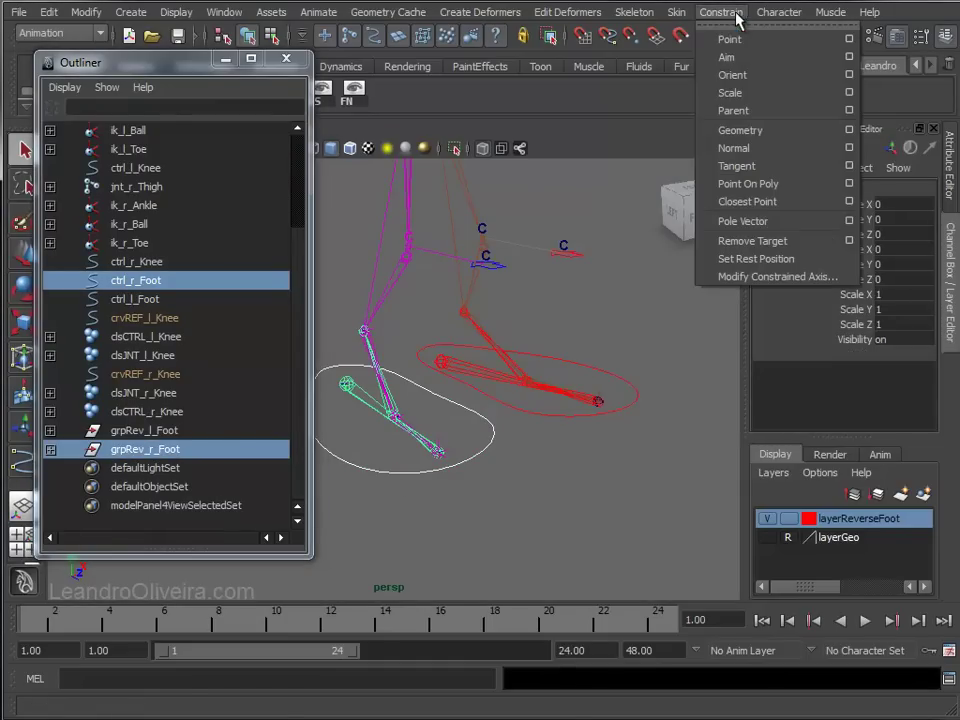
click(733, 111)
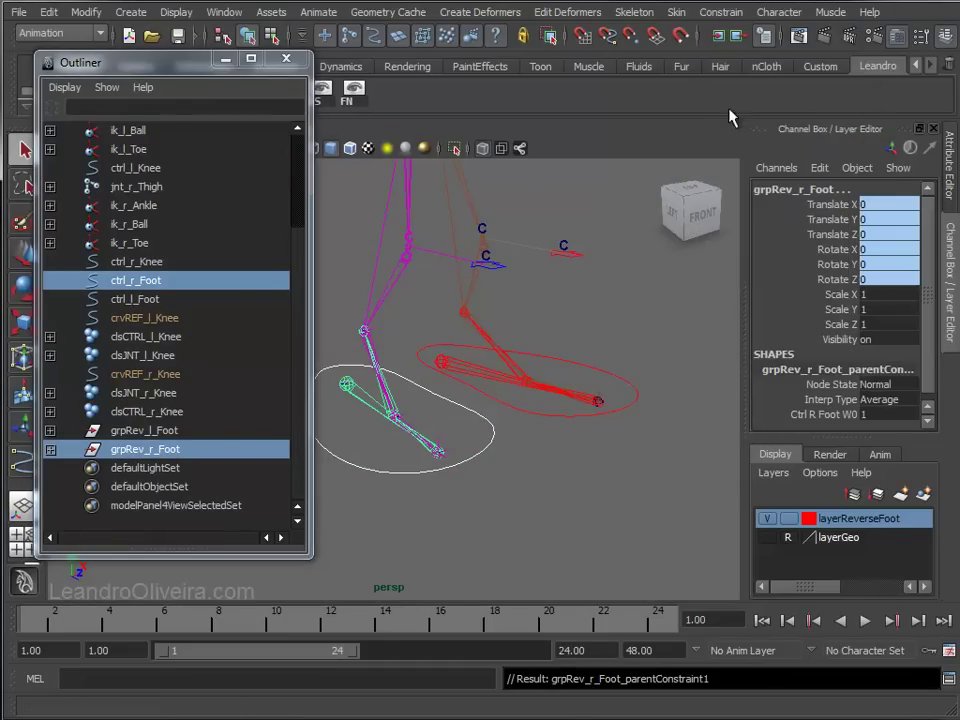
click(491, 458)
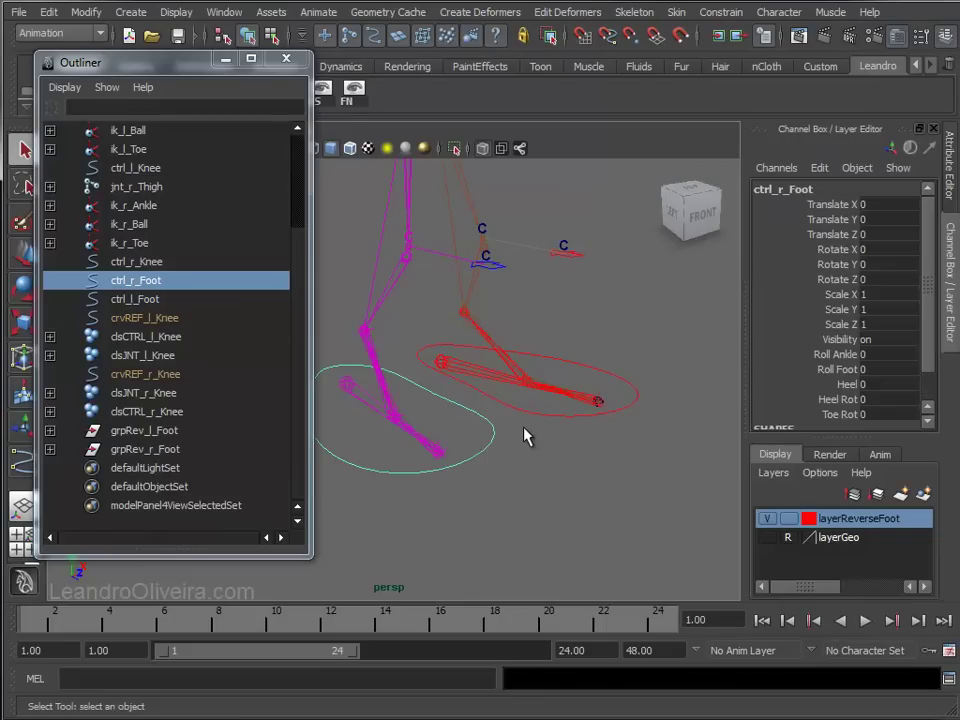
Close the Outliner, test-move and rotate ctrl_r_Foot, then reset its translate and rotate channels to 0
click(228, 59)
alt+drag(371, 317, 508, 349)
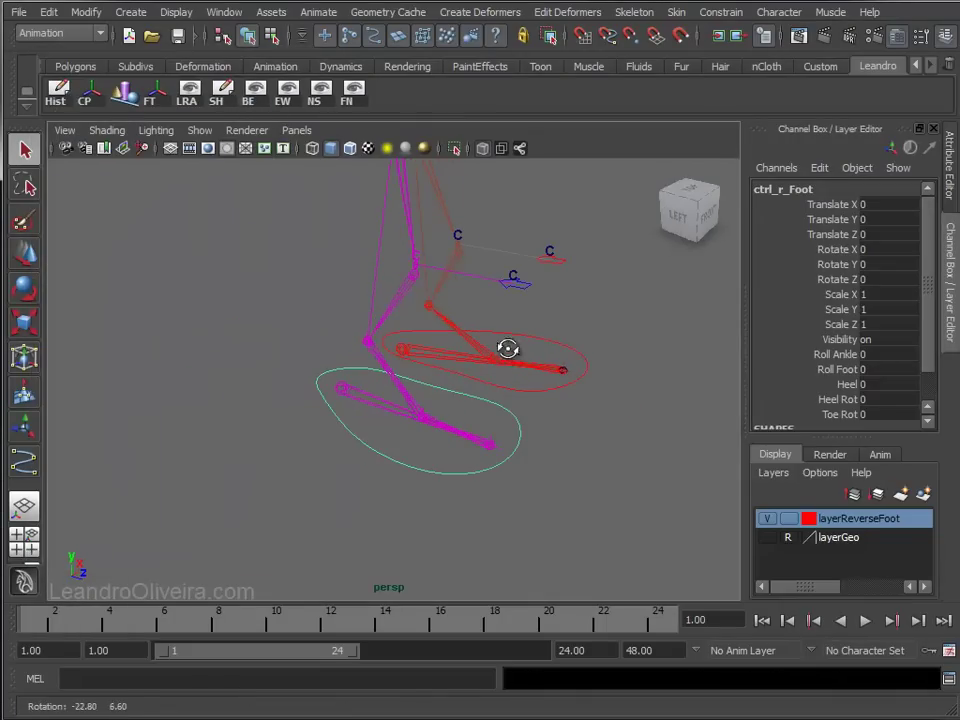
key(w)
mouse_move(375, 339)
mouse_down()
mouse_move(340, 256)
mouse_move(418, 317)
mouse_up()
alt+right_drag(418, 317, 336, 336)
mouse_move(400, 338)
mouse_down()
mouse_move(362, 338)
mouse_move(428, 321)
mouse_move(422, 332)
mouse_move(360, 349)
mouse_move(392, 347)
mouse_move(354, 377)
mouse_move(418, 343)
mouse_move(452, 375)
mouse_move(398, 362)
mouse_up()
key(e)
drag(872, 204, 878, 279)
key(Return)
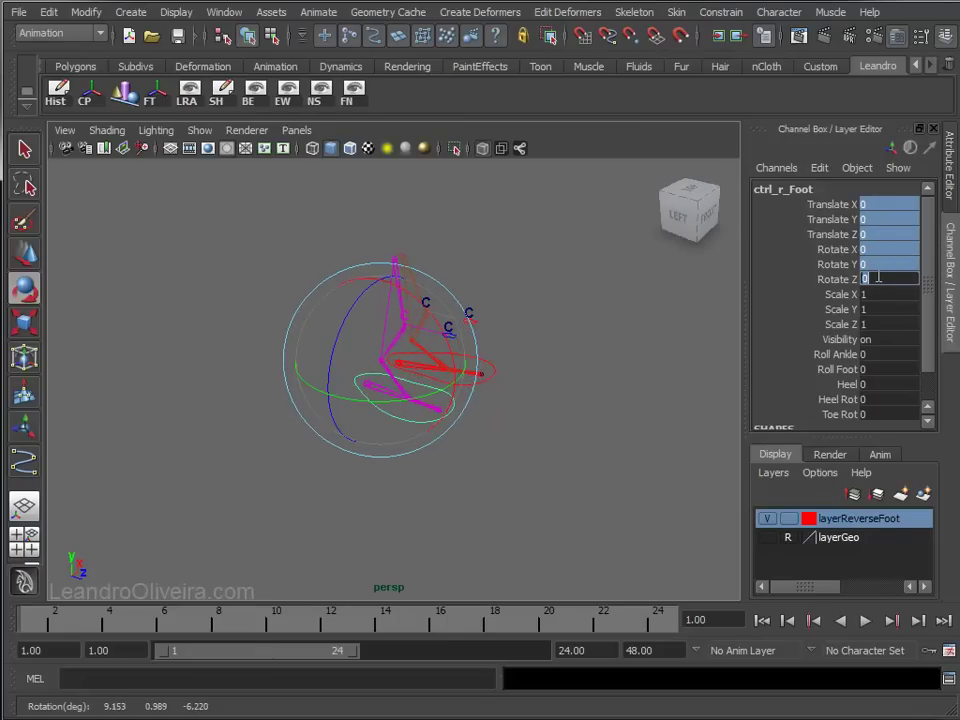
Slide ctrl_r_Foot's Roll Ankle, Roll Foot, Heel and Toe Rot attributes, then set them all to 0
click(838, 355)
mouse_move(514, 354)
middle_down()
mouse_move(612, 379)
mouse_move(516, 377)
mouse_move(668, 384)
mouse_move(568, 381)
mouse_move(600, 383)
middle_up()
click(800, 369)
mouse_move(791, 377)
middle_down()
mouse_move(654, 381)
mouse_move(875, 390)
middle_up()
click(875, 388)
mouse_move(628, 383)
middle_down()
mouse_move(652, 388)
mouse_move(579, 403)
mouse_move(600, 403)
mouse_move(520, 405)
middle_up()
click(900, 399)
click(838, 414)
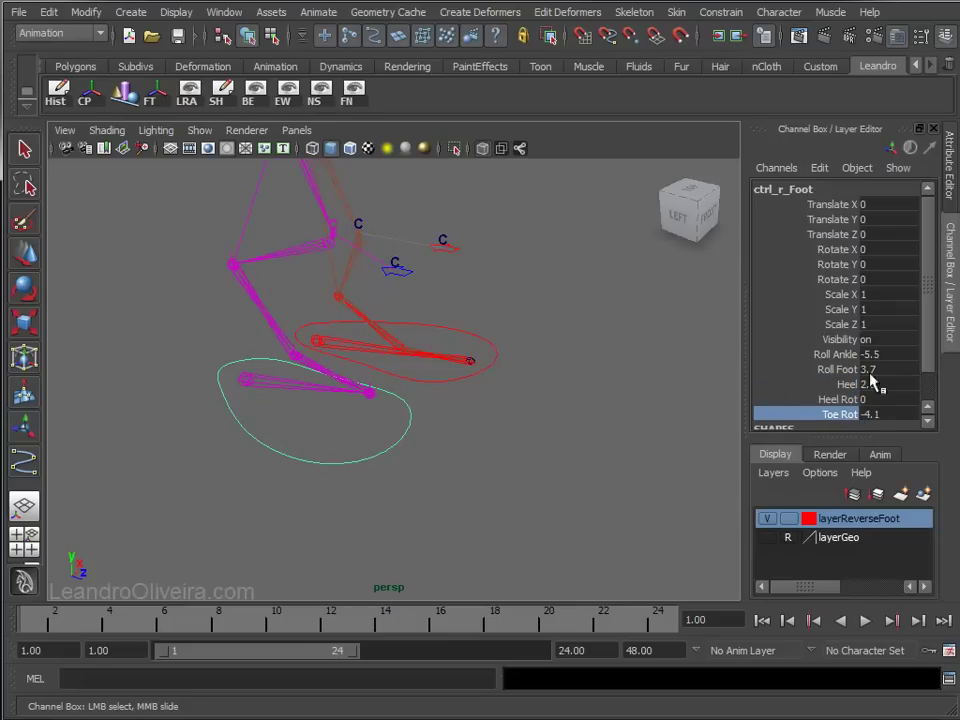
drag(866, 354, 873, 412)
text(0)
key(Return)
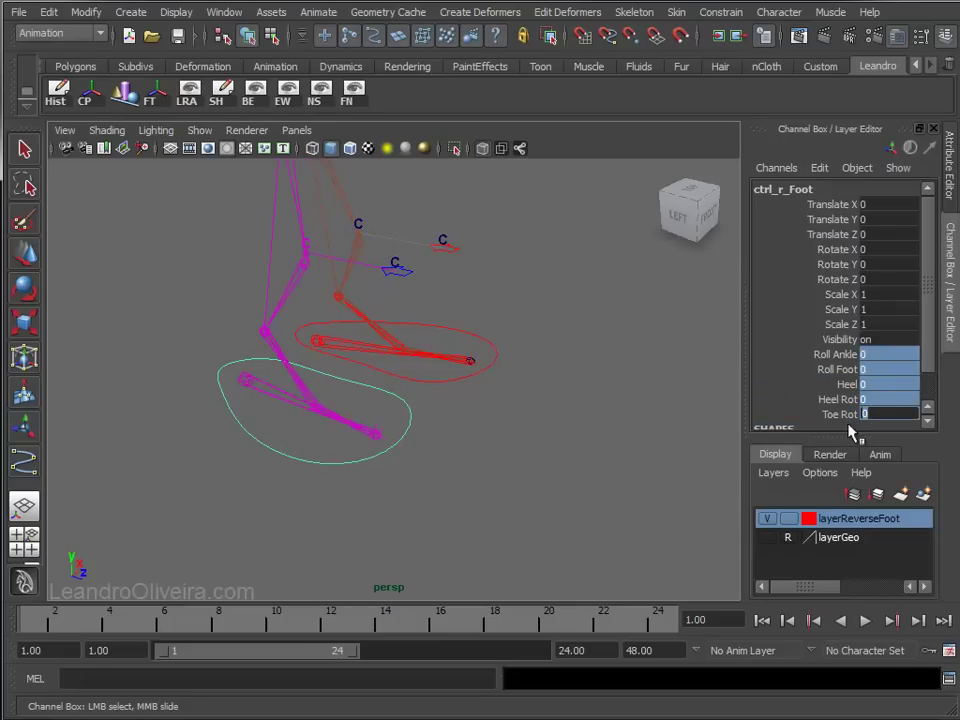
Deselect the foot control and orbit around the right foot rig to inspect it
click(660, 446)
alt+right_drag(660, 446, 505, 388)
alt+drag(505, 388, 471, 364)
alt+middle_drag(471, 364, 515, 350)
alt+right_drag(515, 350, 551, 420)
alt+middle_drag(551, 420, 587, 351)
mouse_move(590, 291)
alt+mouse_down()
mouse_move(611, 351)
mouse_move(594, 349)
alt+mouse_up()
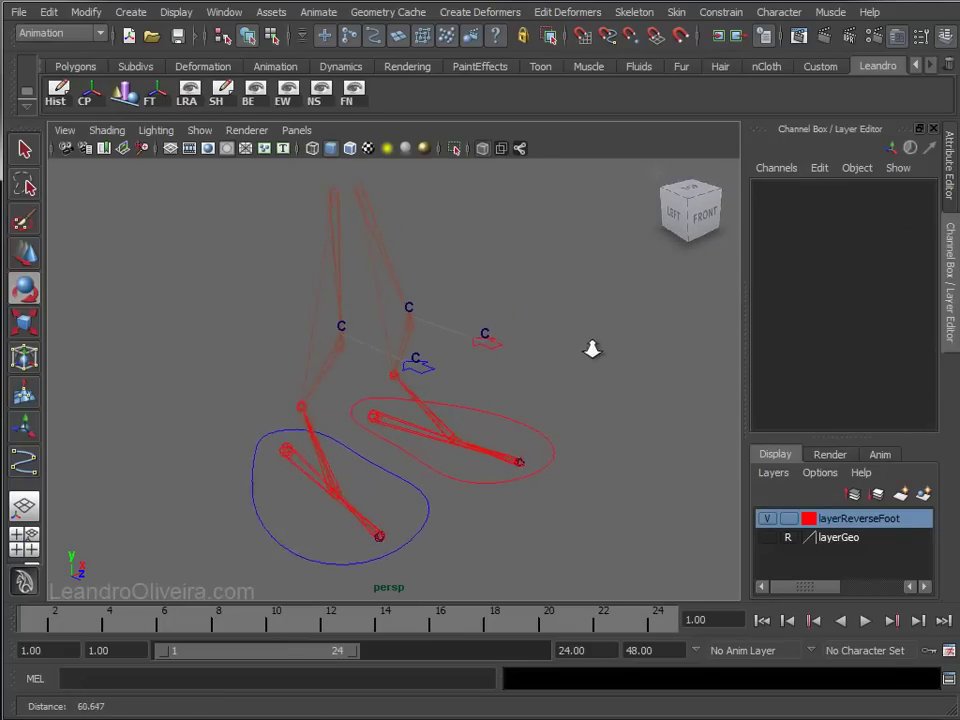
Pull jnt_l_Thigh down to test the leg bend, then undo the move
click(340, 202)
key(q)
click(360, 201)
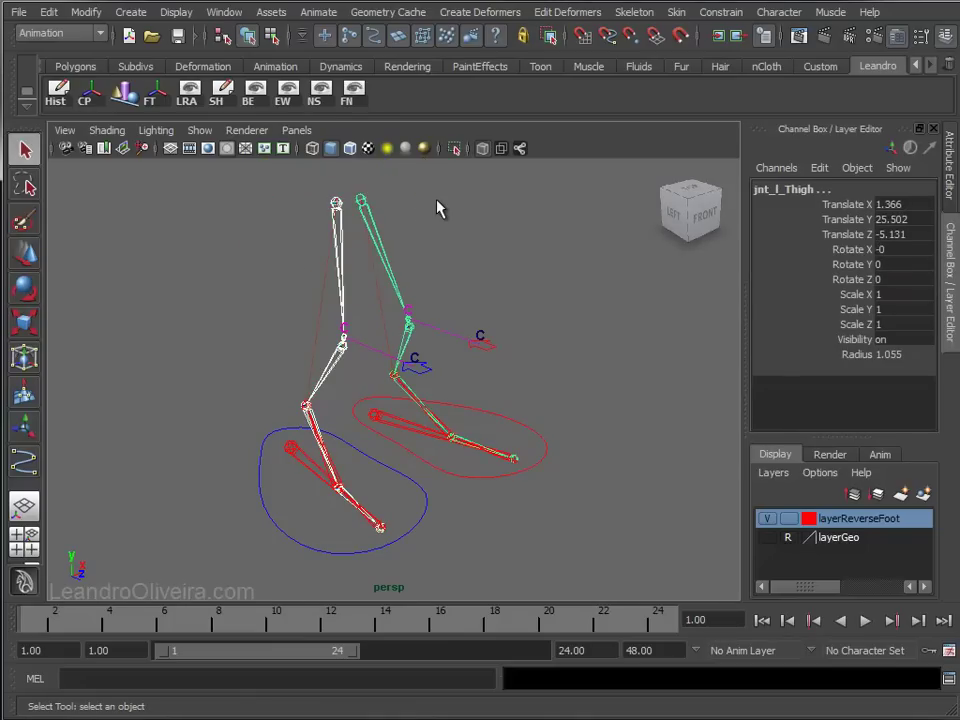
key(w)
mouse_move(452, 244)
alt+mouse_down()
mouse_move(439, 274)
mouse_move(402, 250)
alt+mouse_up()
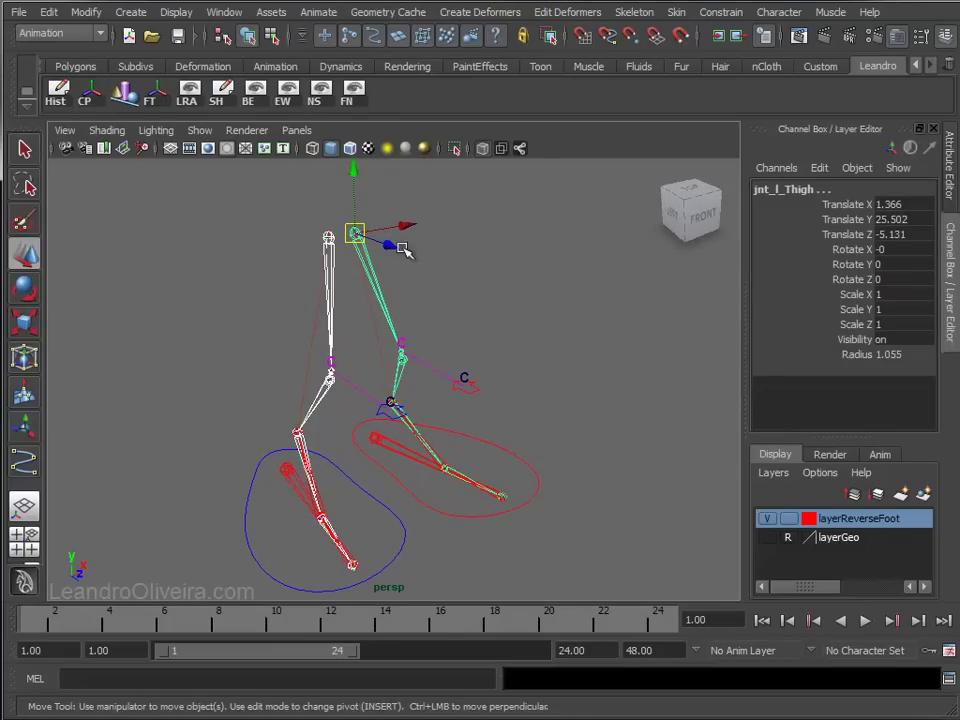
mouse_move(357, 167)
mouse_down()
mouse_move(357, 277)
mouse_move(339, 170)
mouse_move(340, 185)
mouse_move(360, 124)
mouse_move(354, 246)
mouse_move(350, 186)
mouse_up()
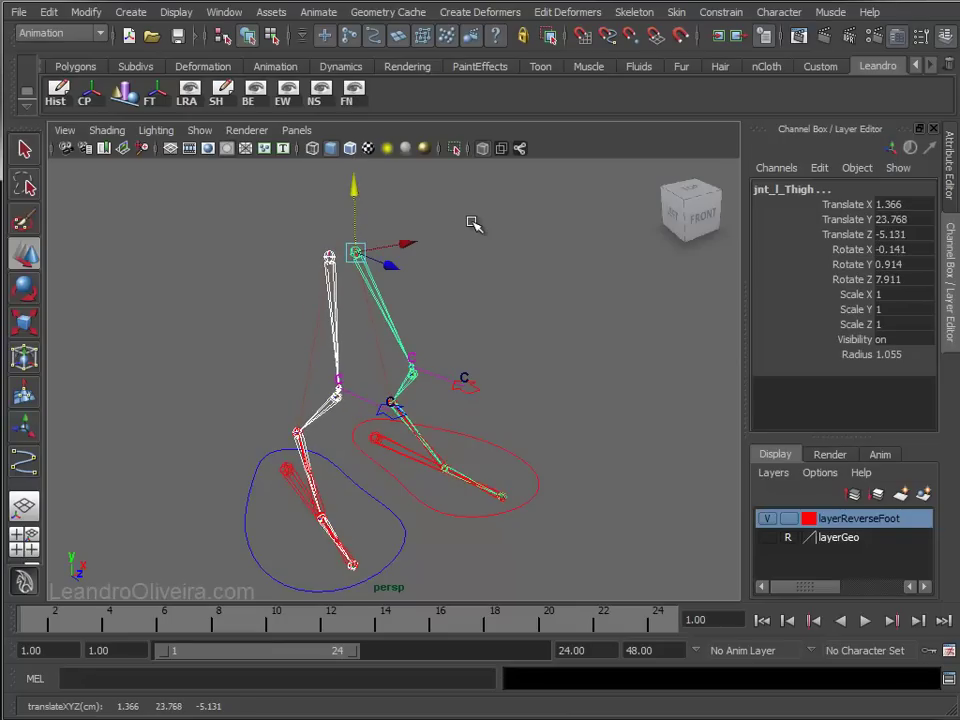
key(ctrl+z)
Deselect everything and bring the Outliner back up
click(488, 330)
mouse_move(482, 339)
alt+mouse_down()
mouse_move(531, 343)
mouse_move(544, 375)
mouse_move(565, 327)
mouse_move(527, 328)
alt+mouse_up()
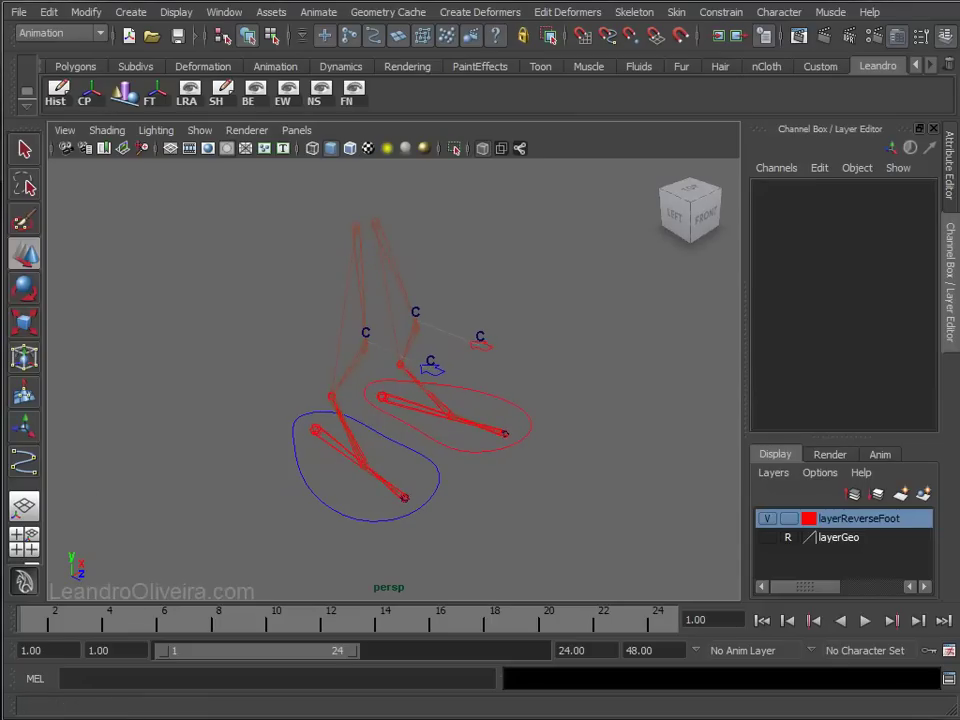
click(31, 549)
alt+middle_drag(418, 283, 527, 279)
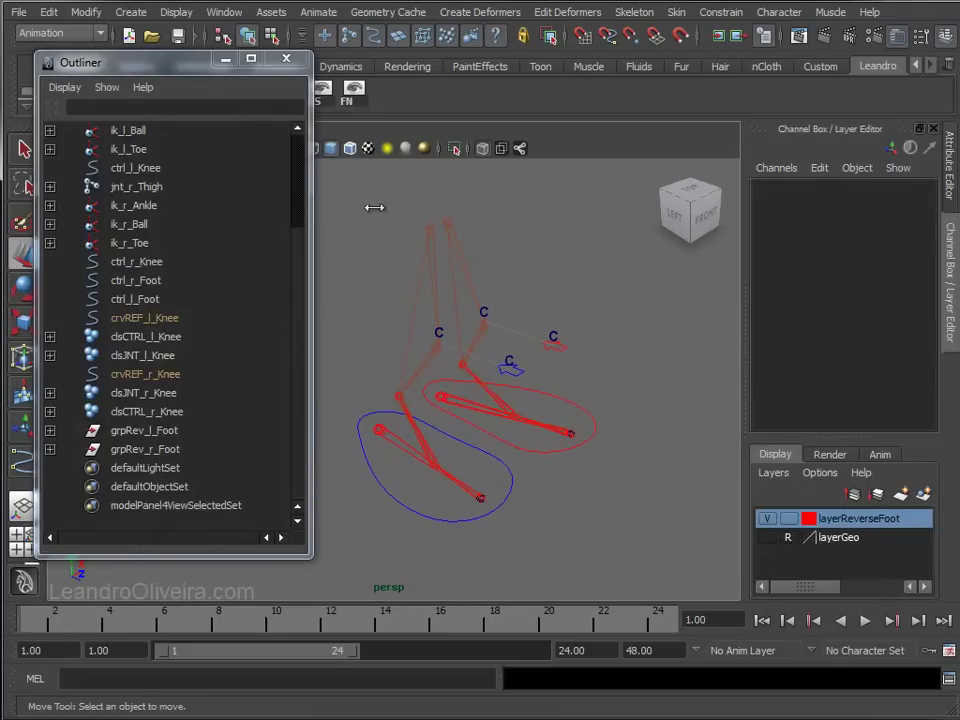
Group jnt_l_Thigh and jnt_r_Thigh and name the group groJNT
drag(193, 67, 221, 67)
mouse_move(326, 233)
mouse_down()
mouse_move(332, 160)
mouse_move(334, 195)
mouse_up()
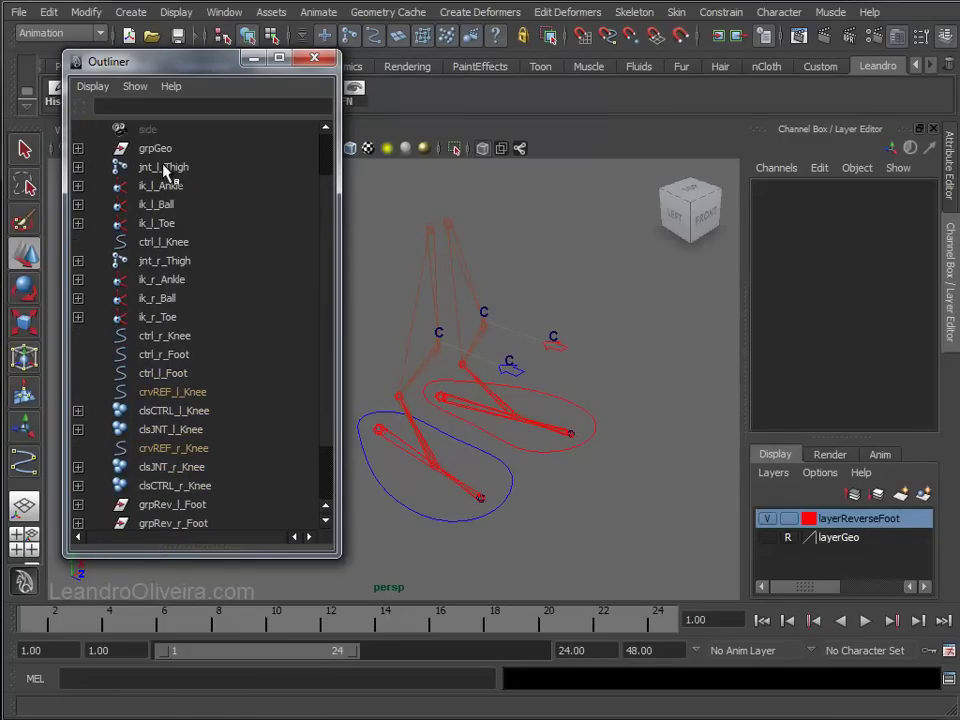
click(150, 168)
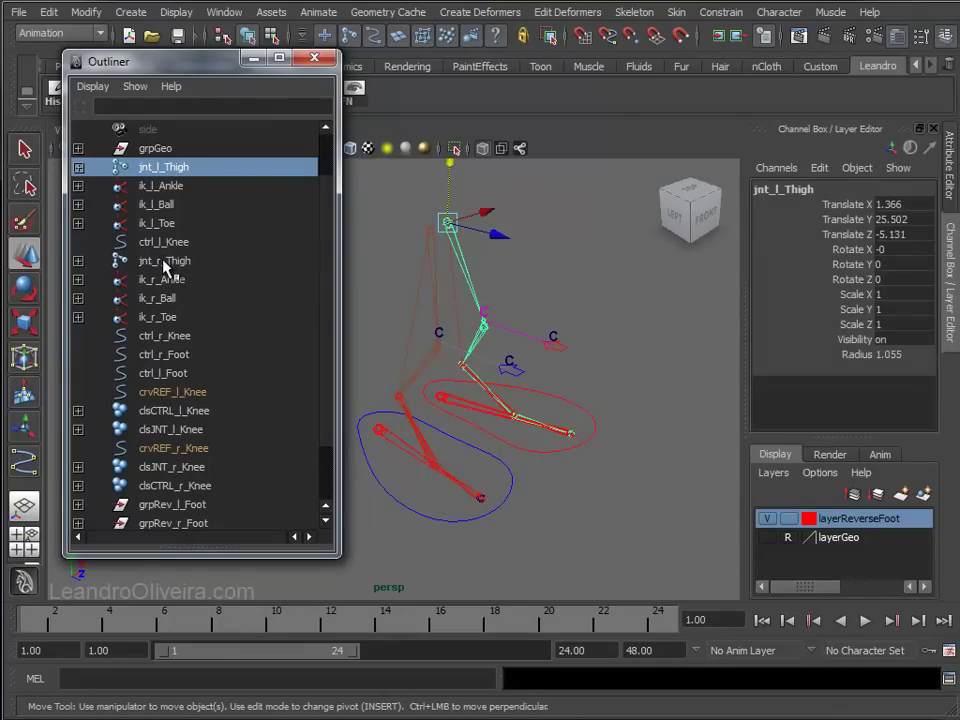
ctrl+click(165, 262)
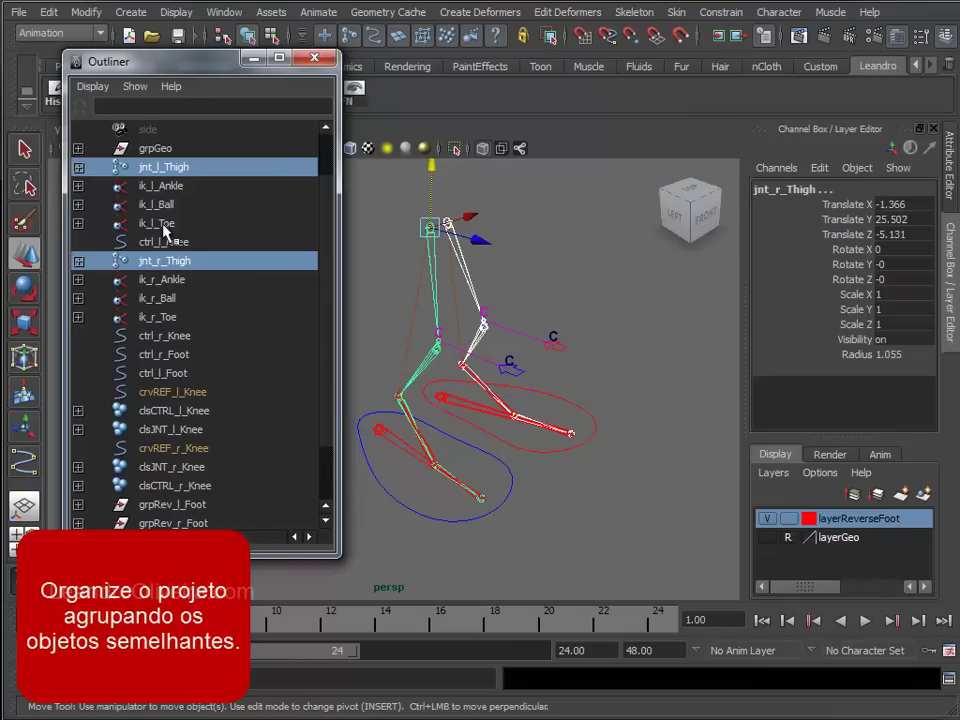
click(48, 12)
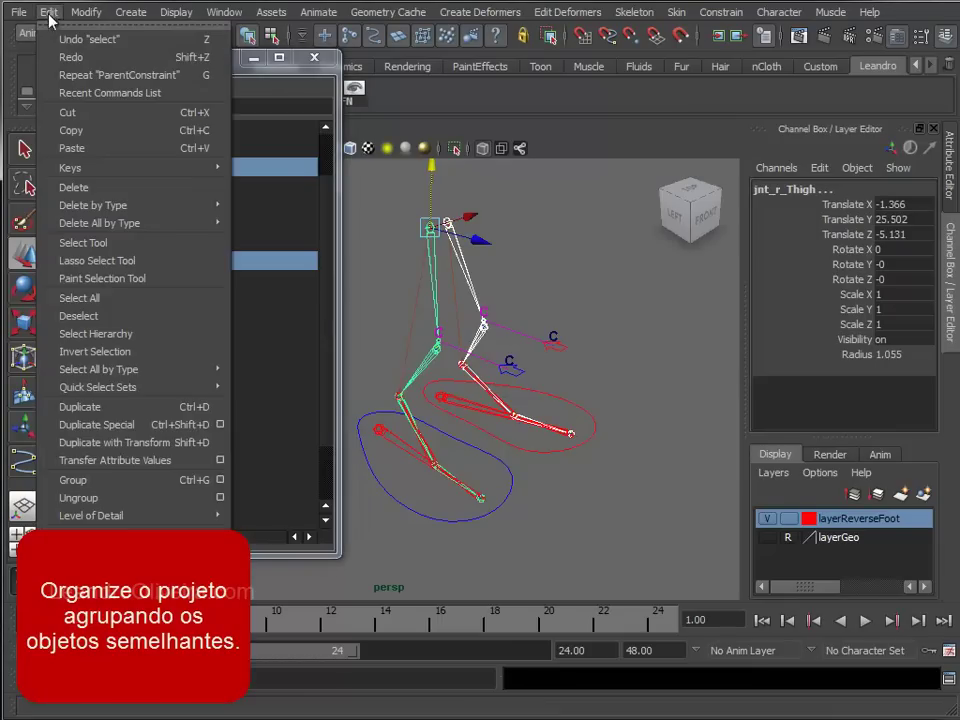
click(76, 480)
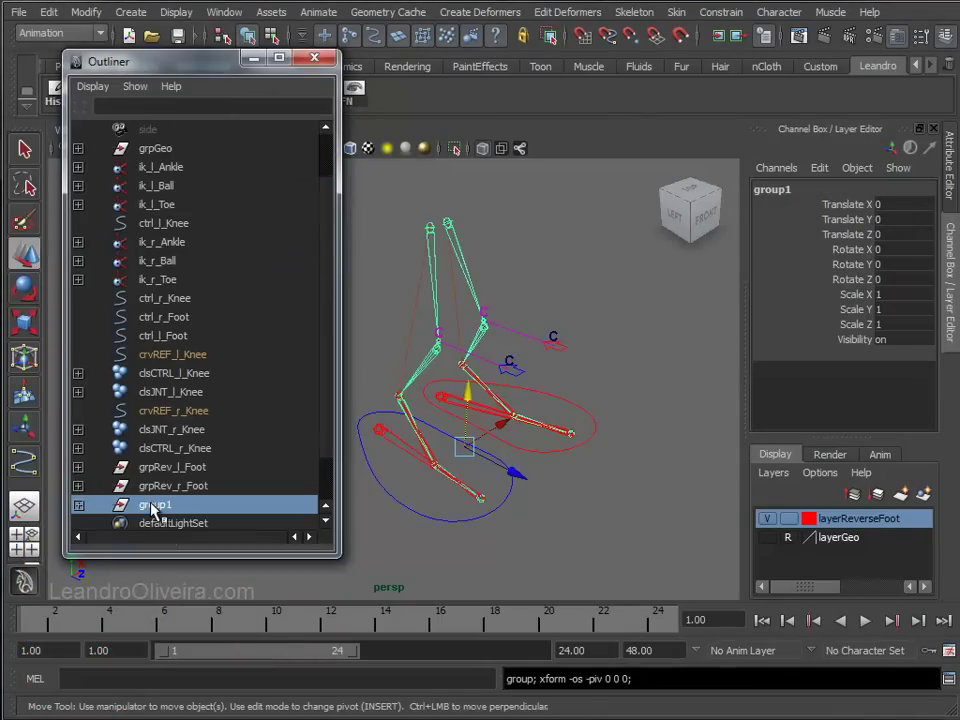
double_click(188, 506)
text(grl)
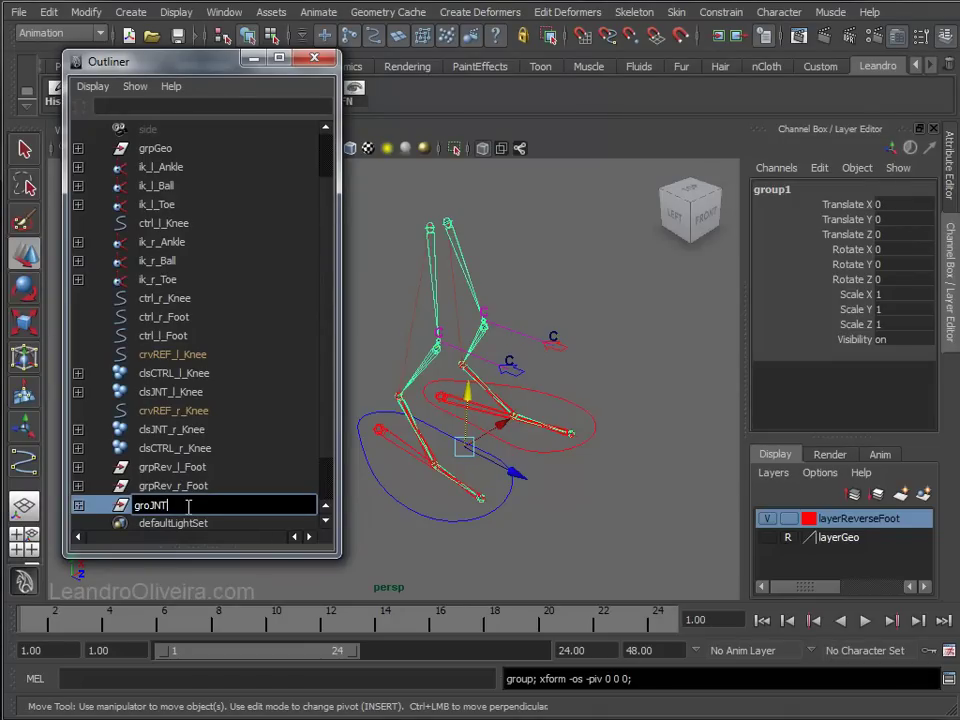
key(Return)
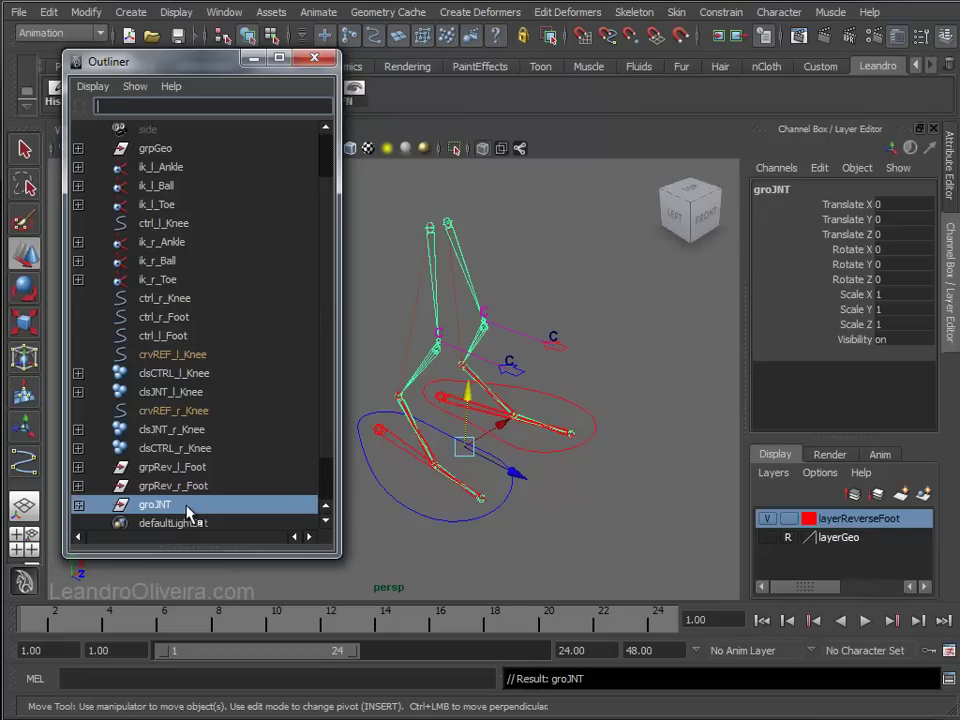
Group clsCTRL_r_Knee, clsJNT_r_Knee, clsJNT_l_Knee and clsCTRL_l_Knee together
click(165, 448)
ctrl+click(167, 429)
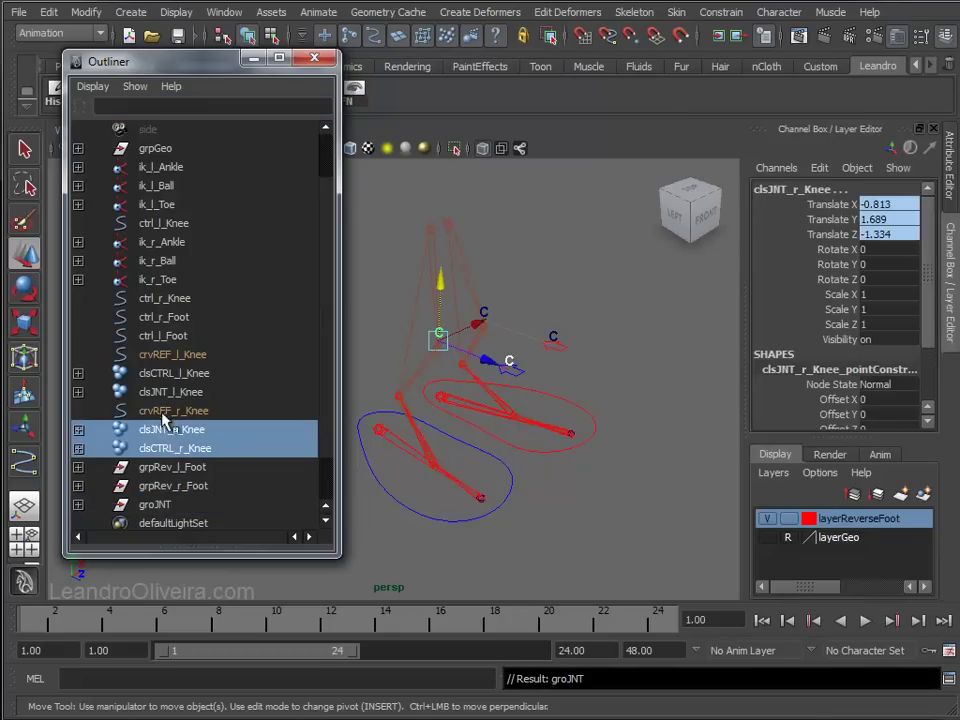
ctrl+click(160, 396)
ctrl+click(154, 375)
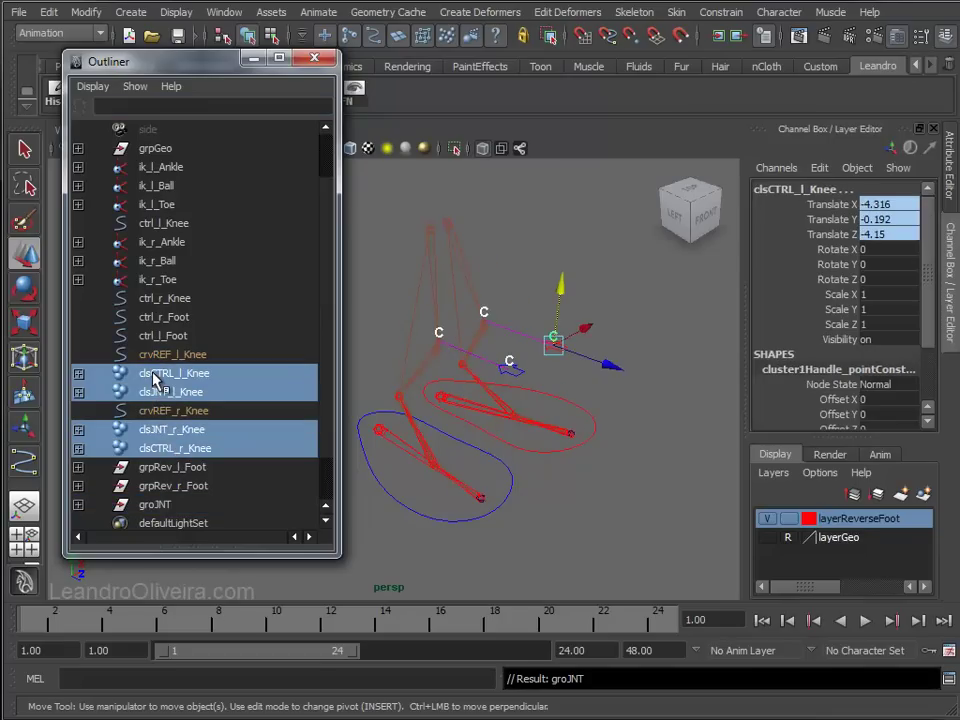
key(ctrl+g)
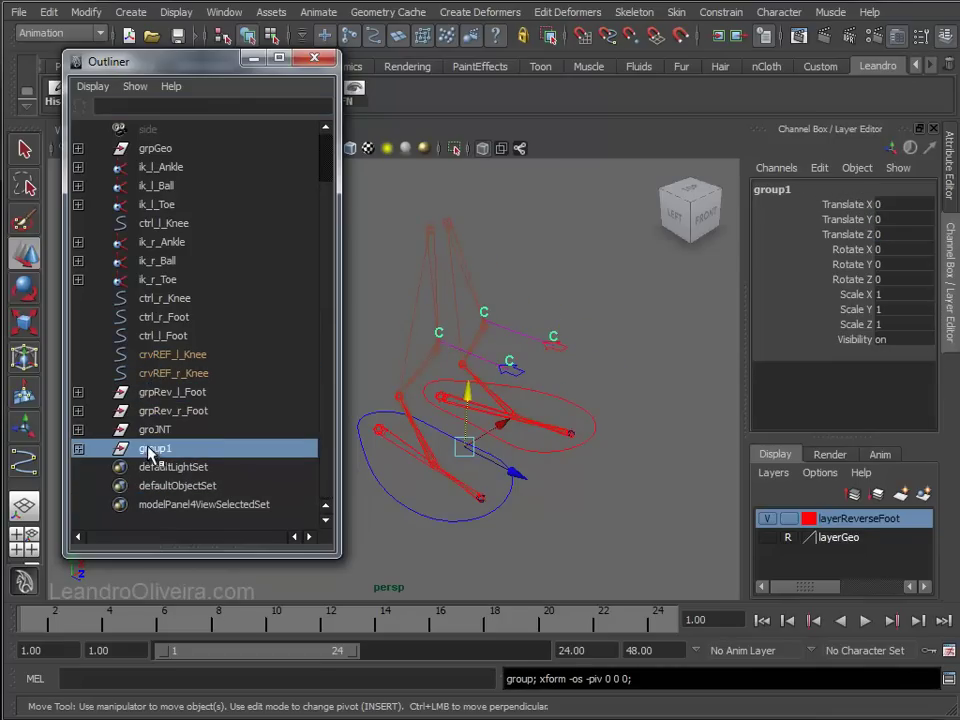
Rename group1 to grpClusters and group crvREF_r_Knee and crvREF_l_Knee as grpREF
double_click(145, 449)
text(grpC)
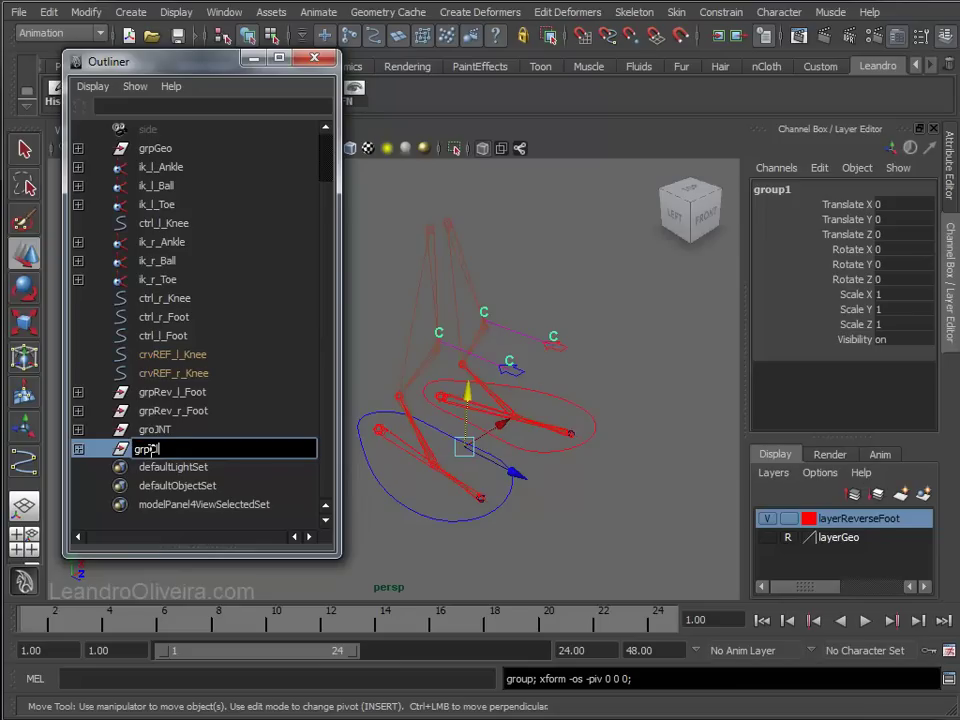
key(Return)
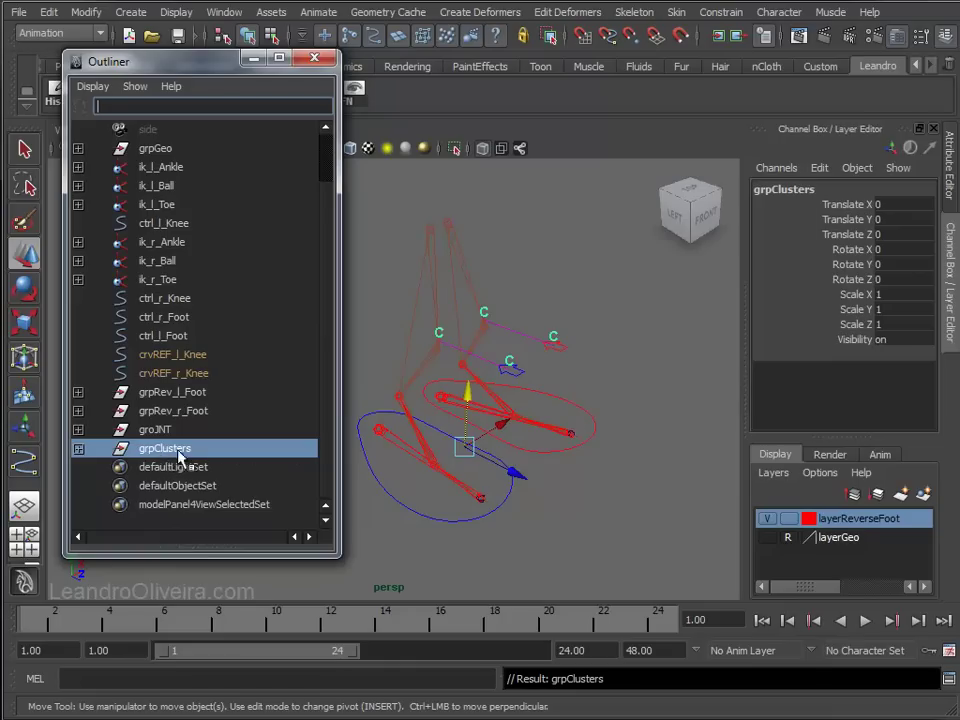
click(157, 373)
ctrl+click(156, 356)
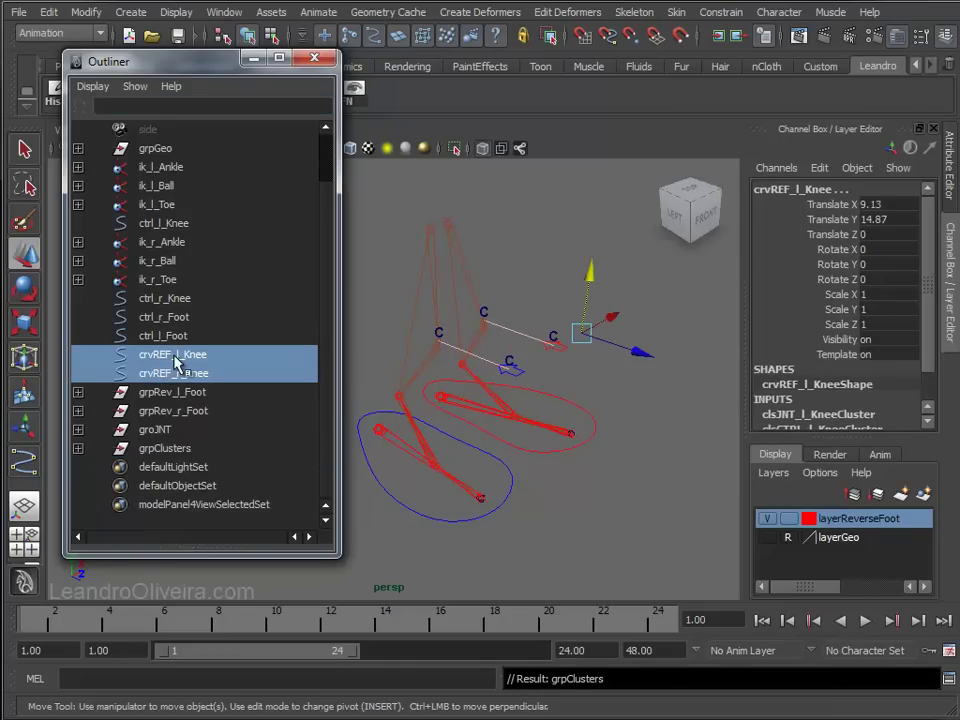
key(ctrl+g)
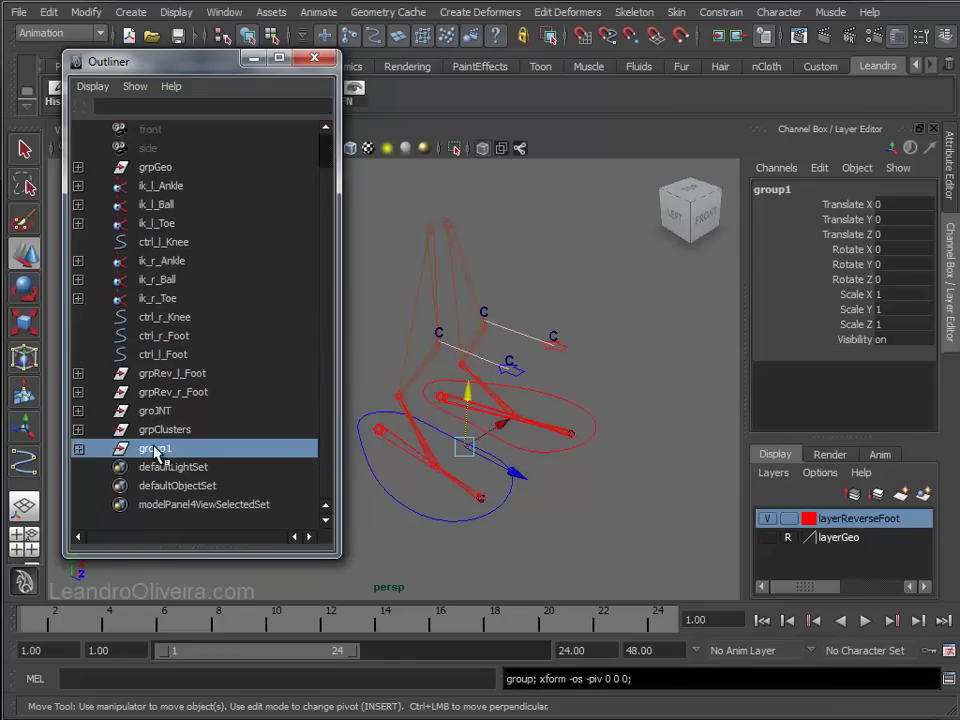
double_click(155, 450)
text(grpREF)
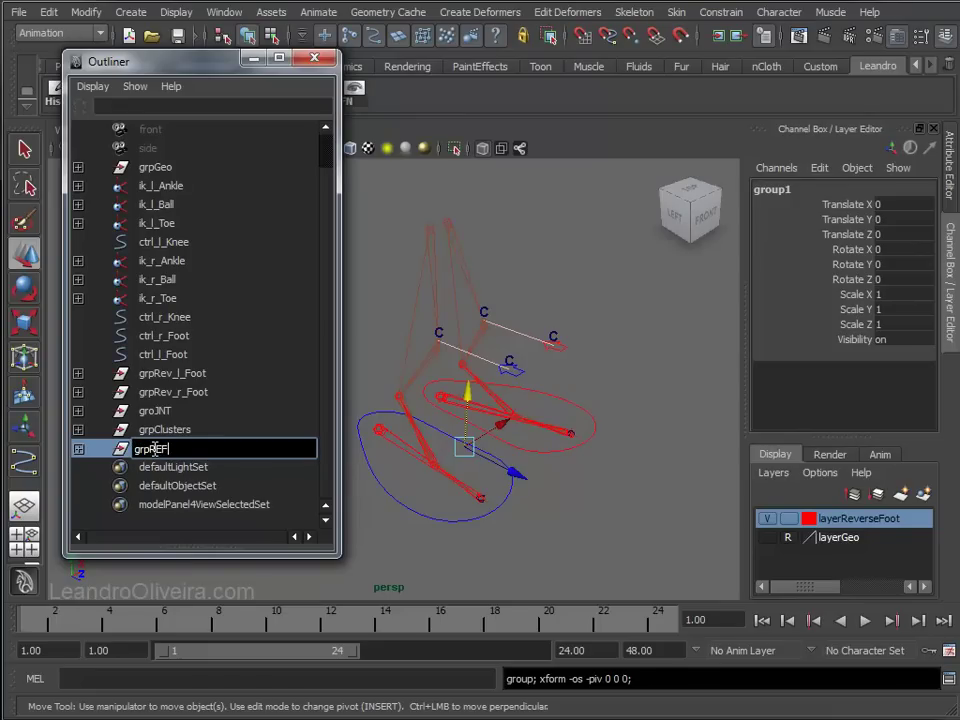
key(Return)
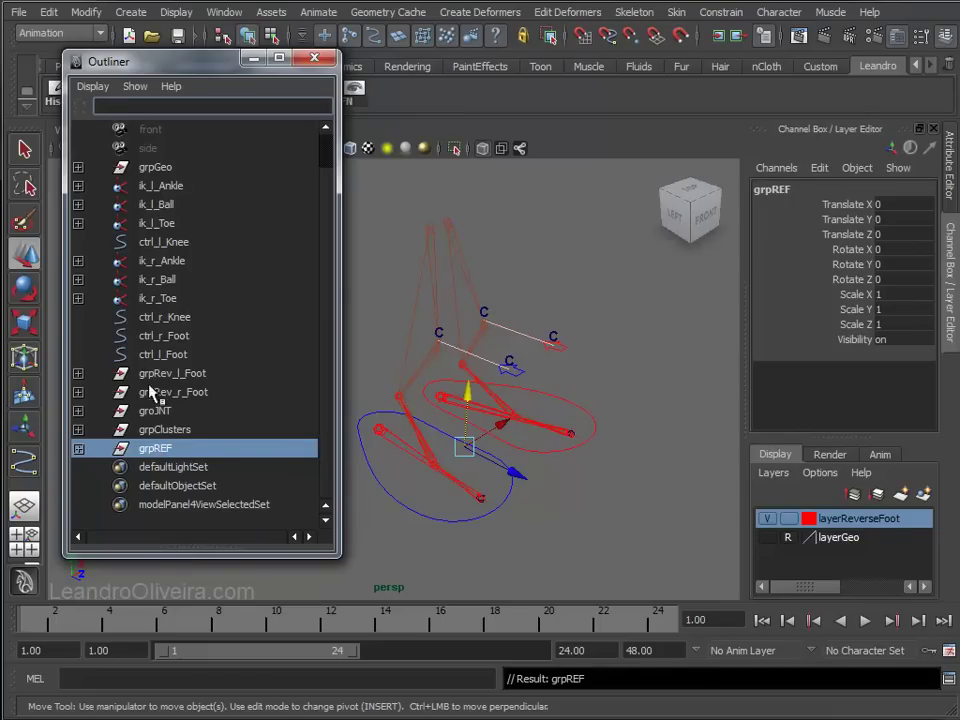
Group ctrl_l_Foot, ctrl_r_Foot, ctrl_r_Knee and ctrl_l_Knee as grpCTRL, then select all six IK handles
click(155, 355)
ctrl+click(150, 335)
ctrl+click(152, 317)
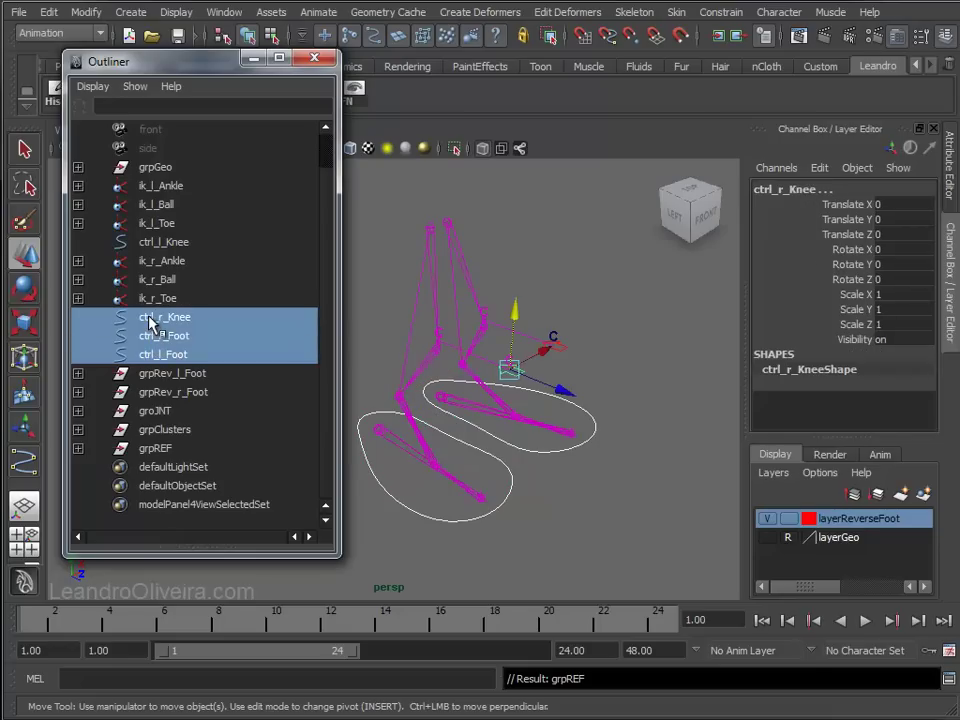
ctrl+click(158, 242)
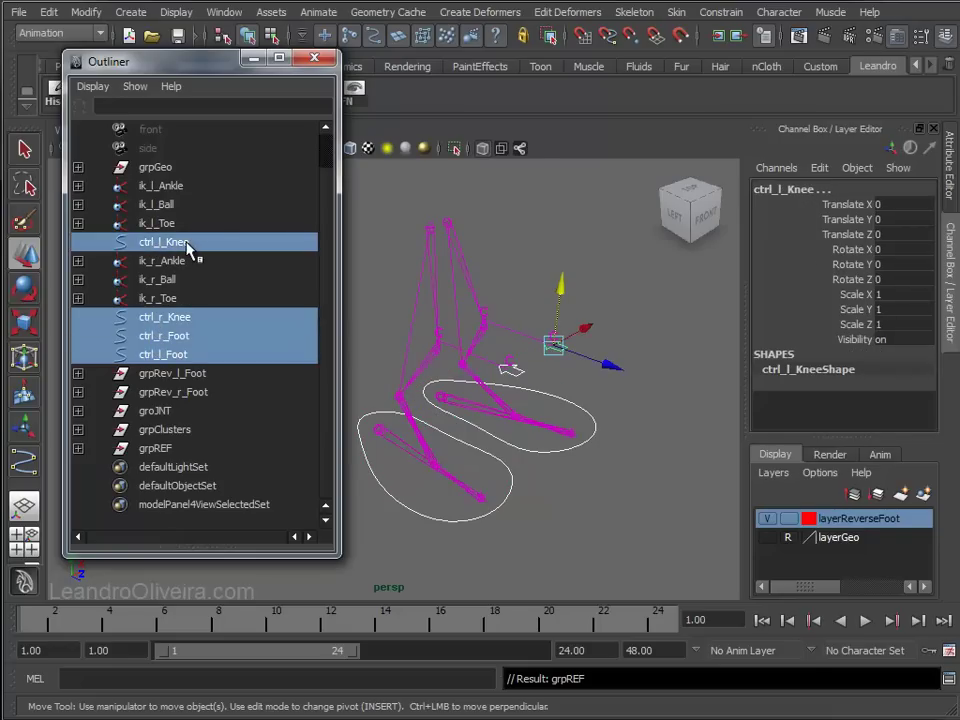
key(ctrl+g)
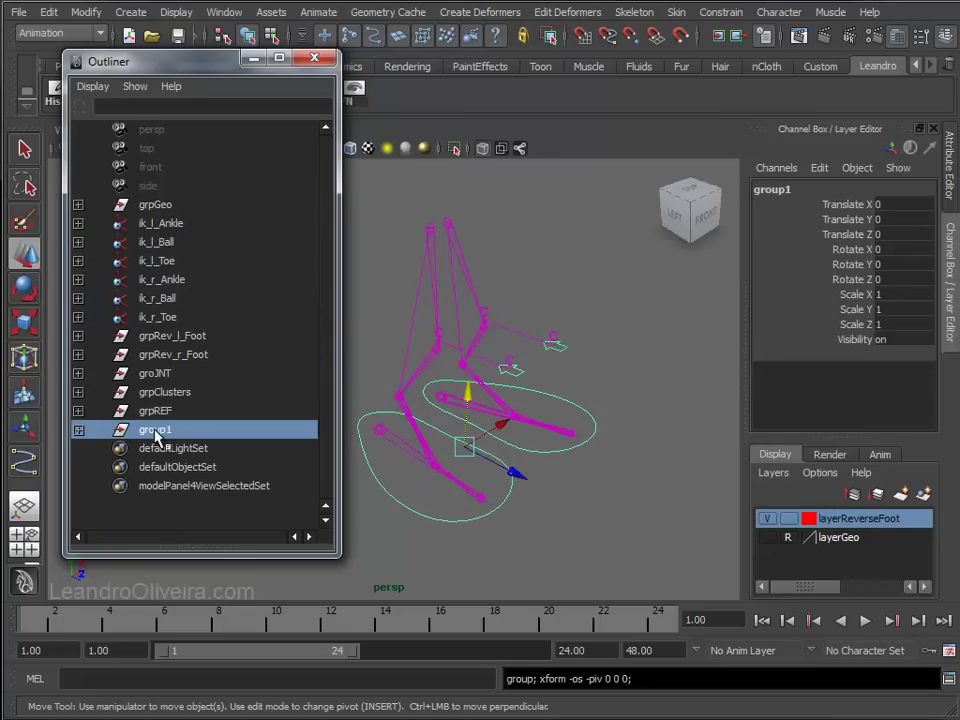
double_click(154, 430)
text(grpCTRL)
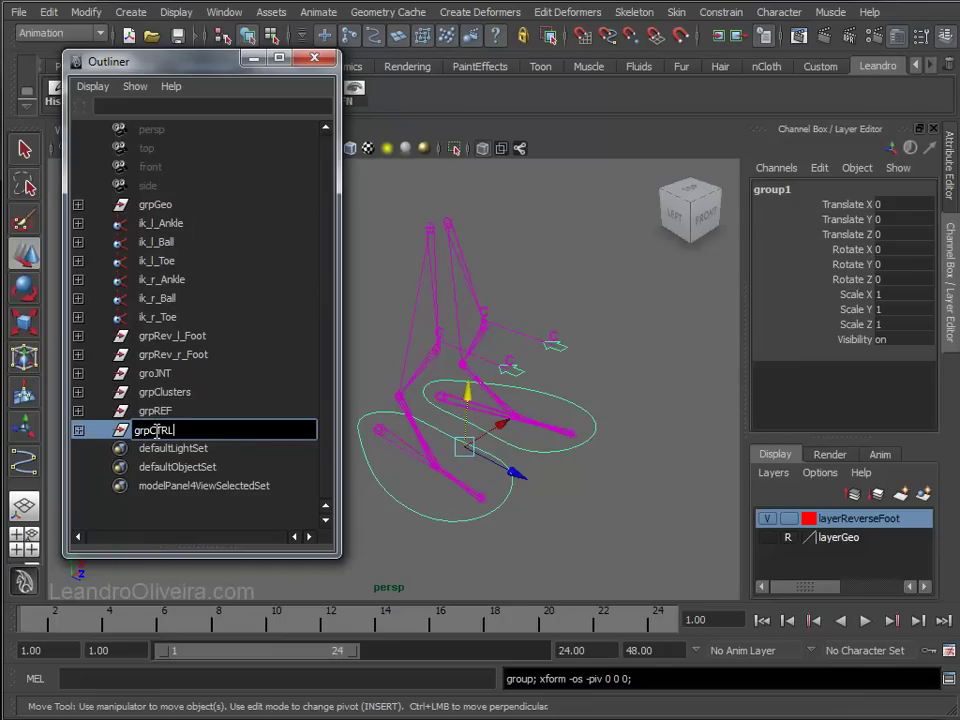
key(Return)
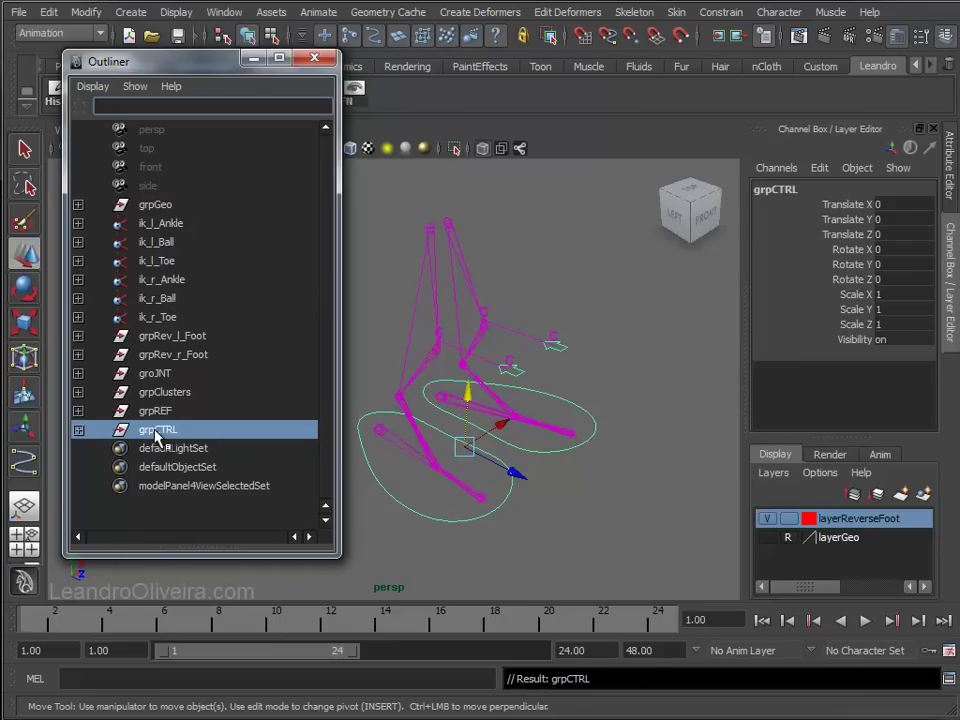
click(153, 318)
shift+click(153, 226)
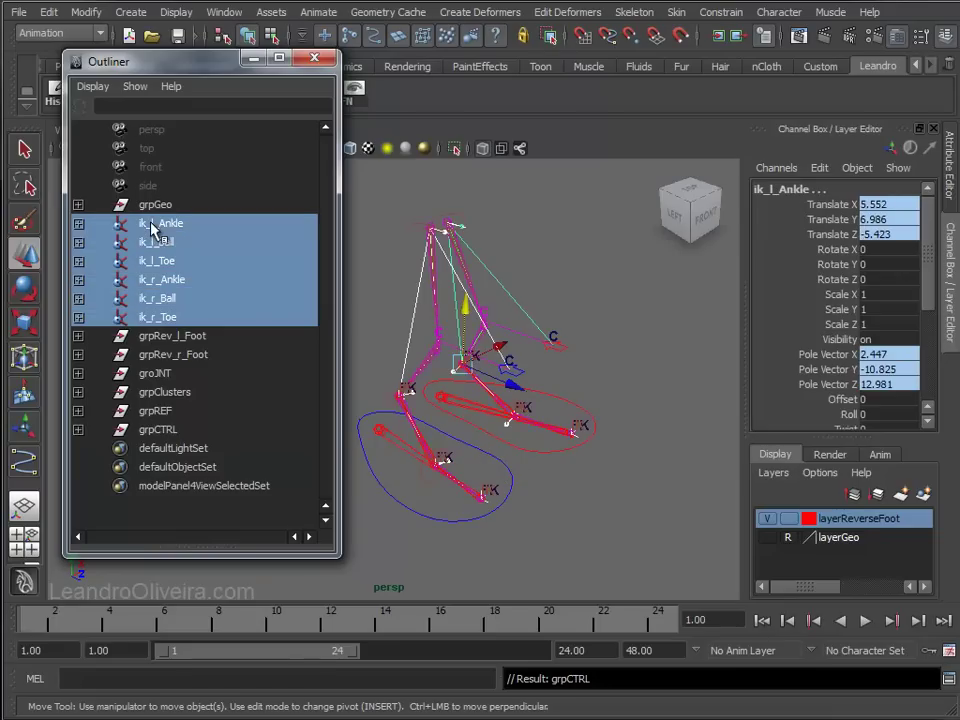
Group the six IK handles and name the group grpIKs
key(ctrl+g)
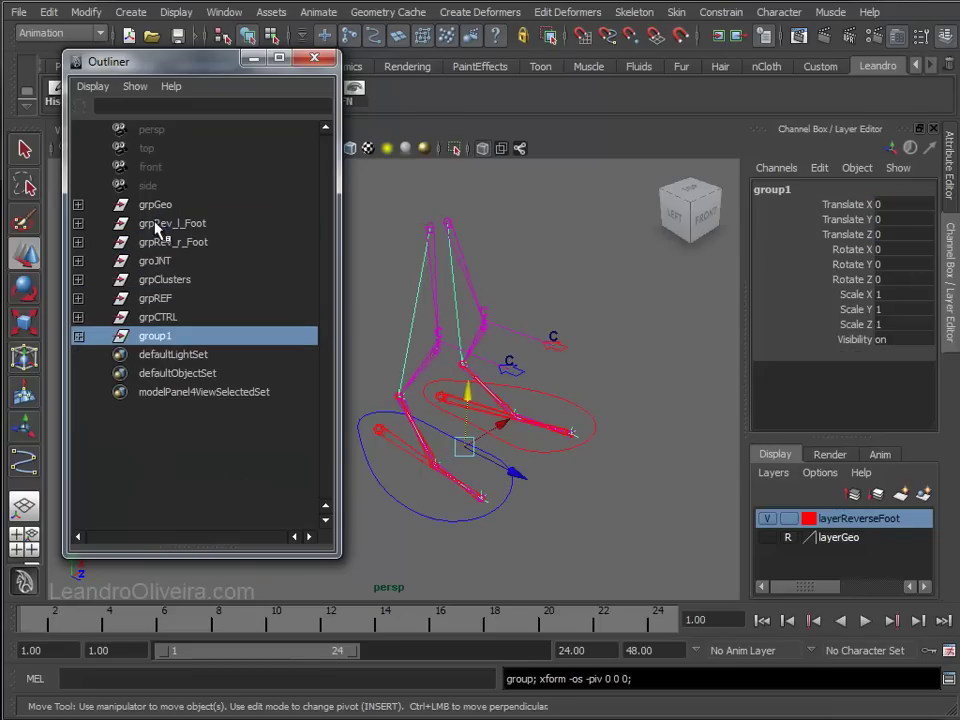
double_click(155, 337)
text(grpIKs)
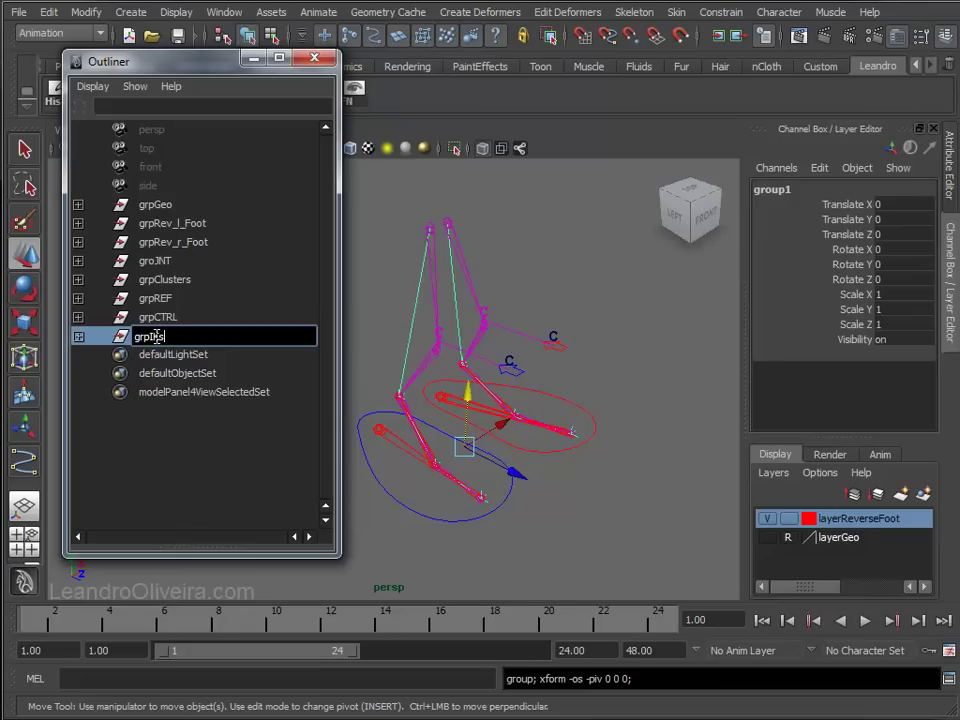
key(Return)
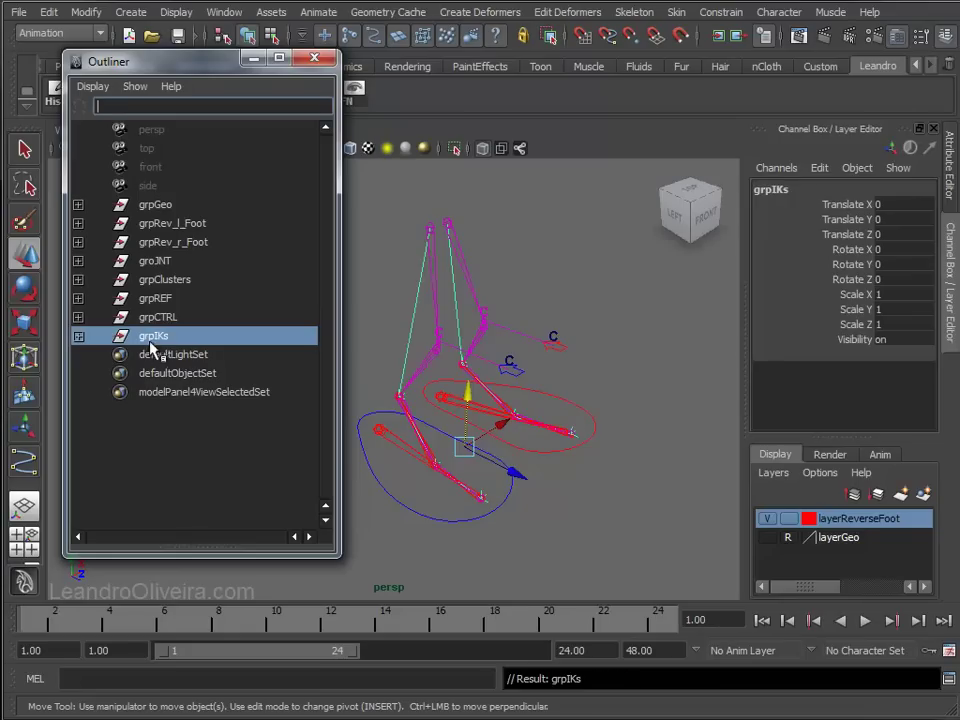
click(568, 270)
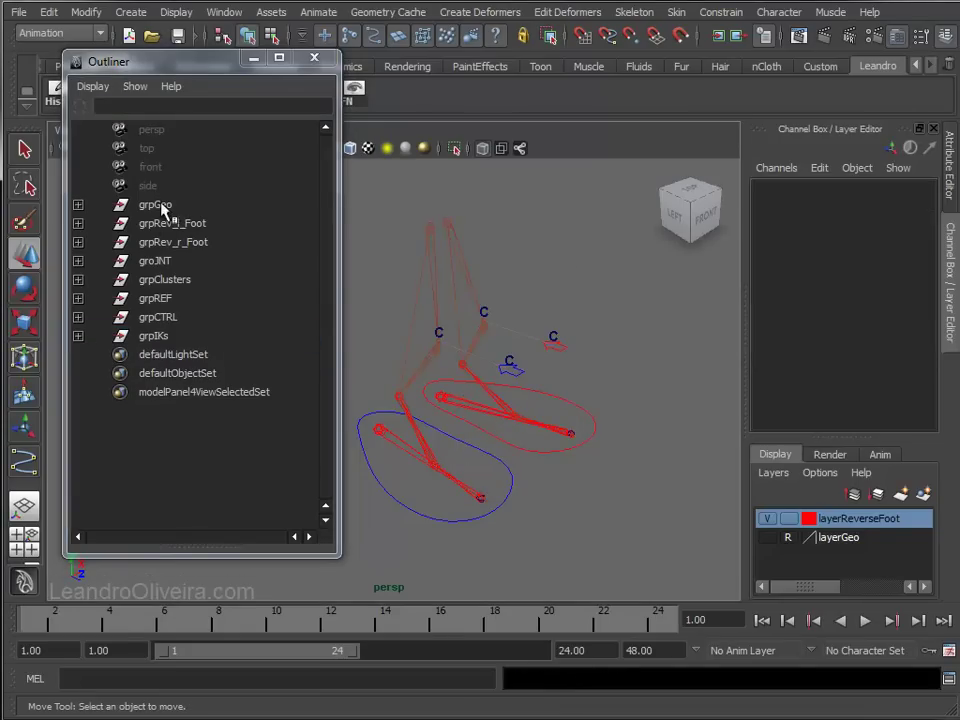
Set grpIKs Visibility to 0 to hide the IK handles
click(156, 338)
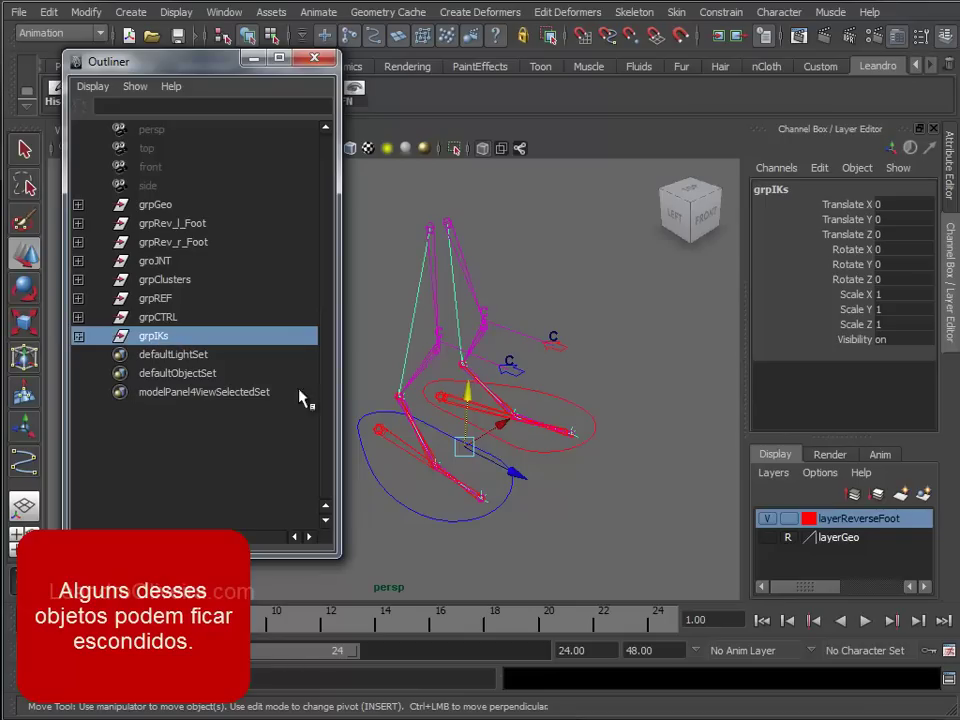
alt+right_drag(508, 424, 591, 544)
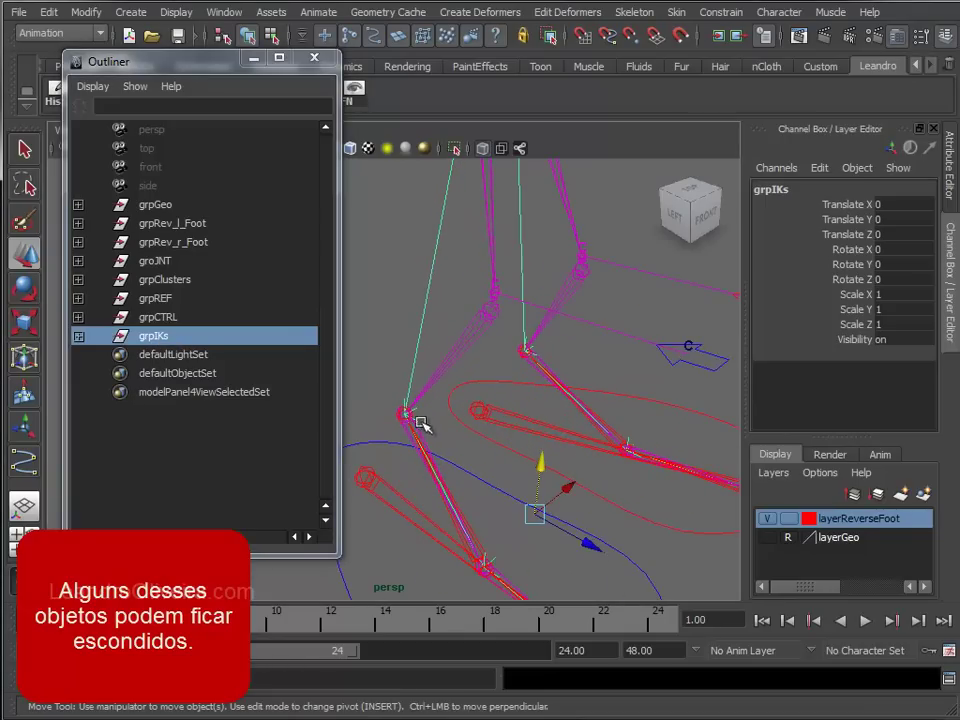
double_click(878, 340)
text(0)
key(Return)
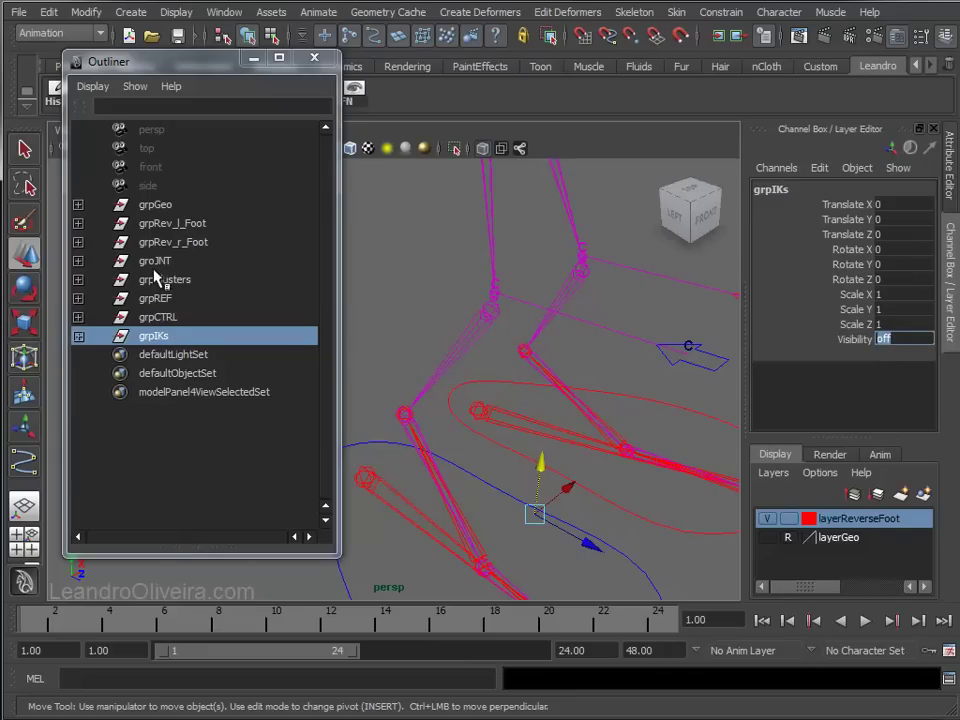
alt+right_drag(461, 429, 381, 399)
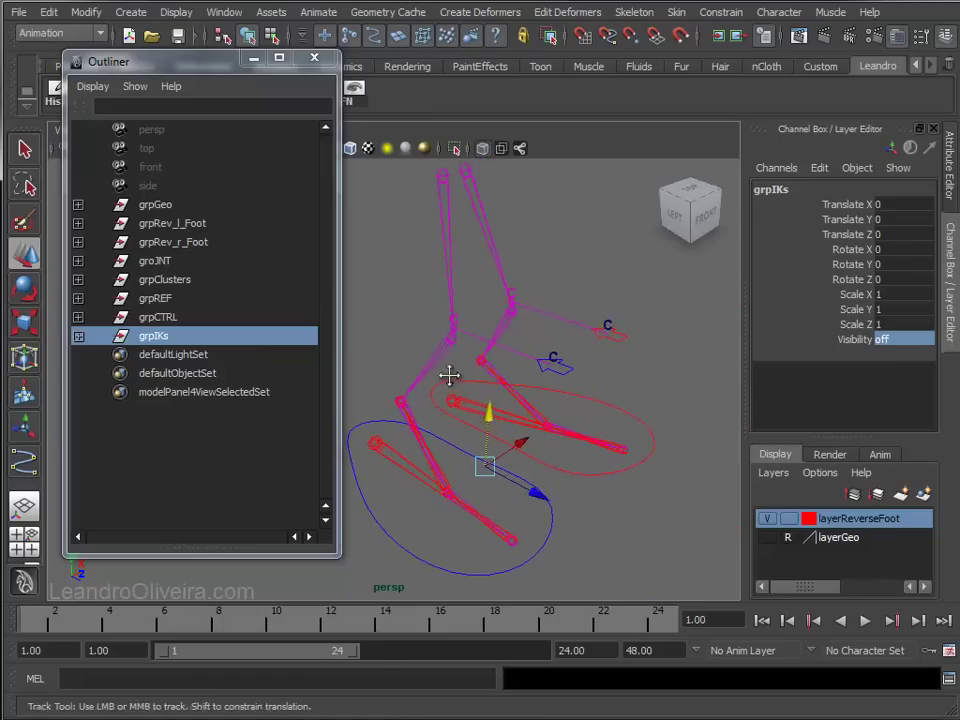
alt+middle_drag(450, 377, 443, 405)
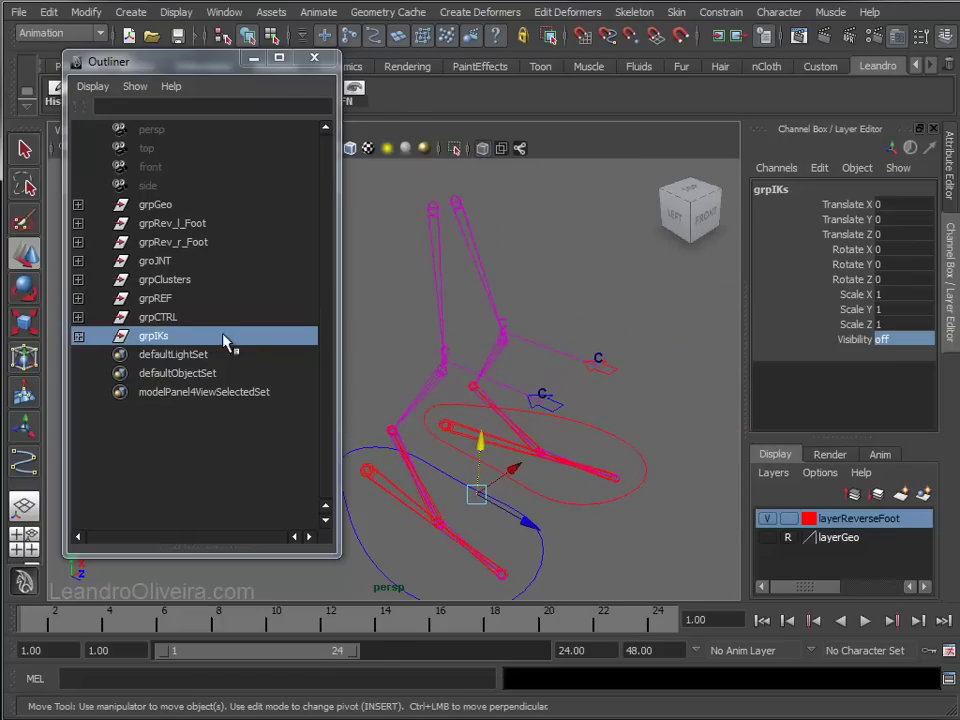
Switch grpClusters Visibility off and clear the selection
click(156, 281)
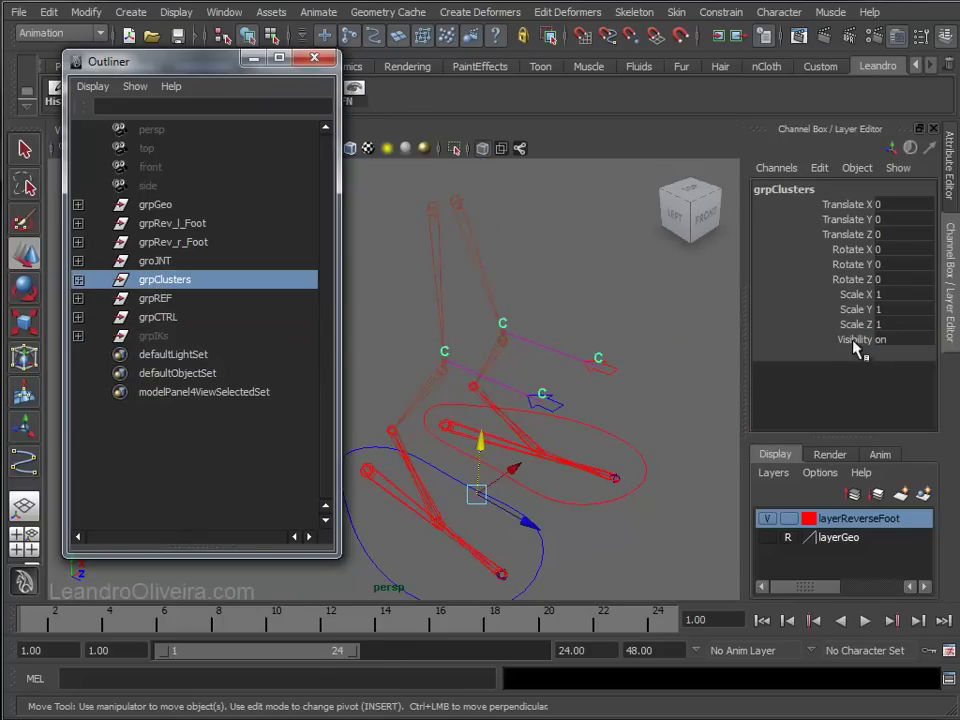
click(896, 340)
key(Return)
click(591, 300)
mouse_move(621, 343)
alt+mouse_down()
mouse_move(565, 342)
mouse_move(594, 336)
alt+mouse_up()
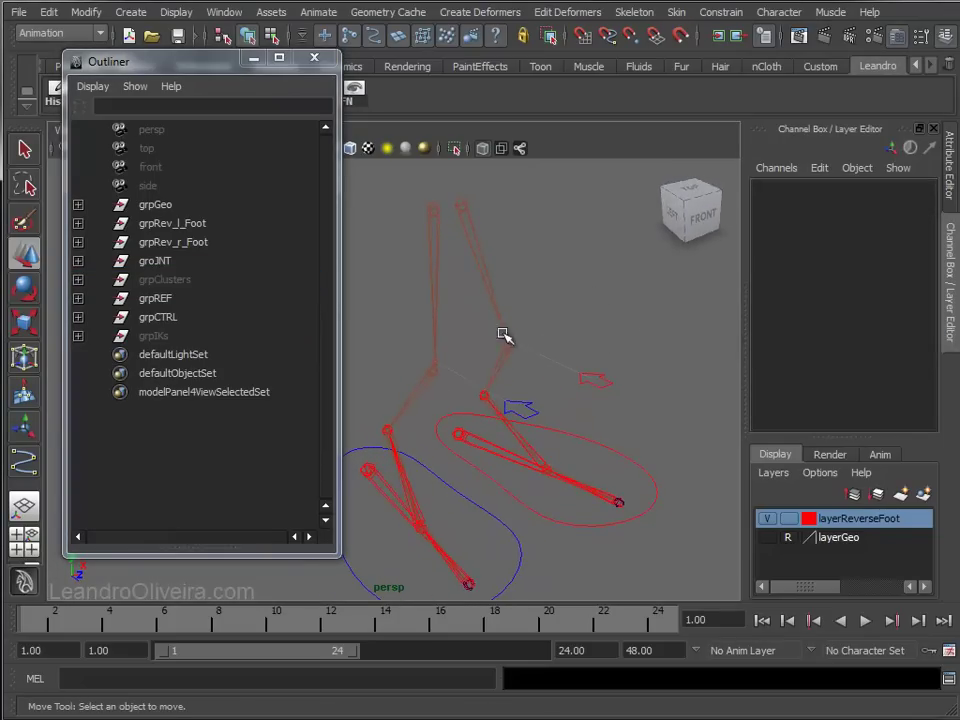
Group grpRev_l_Foot and grpRev_r_Foot and name the group grpJNT_Extras
ctrl+click(168, 224)
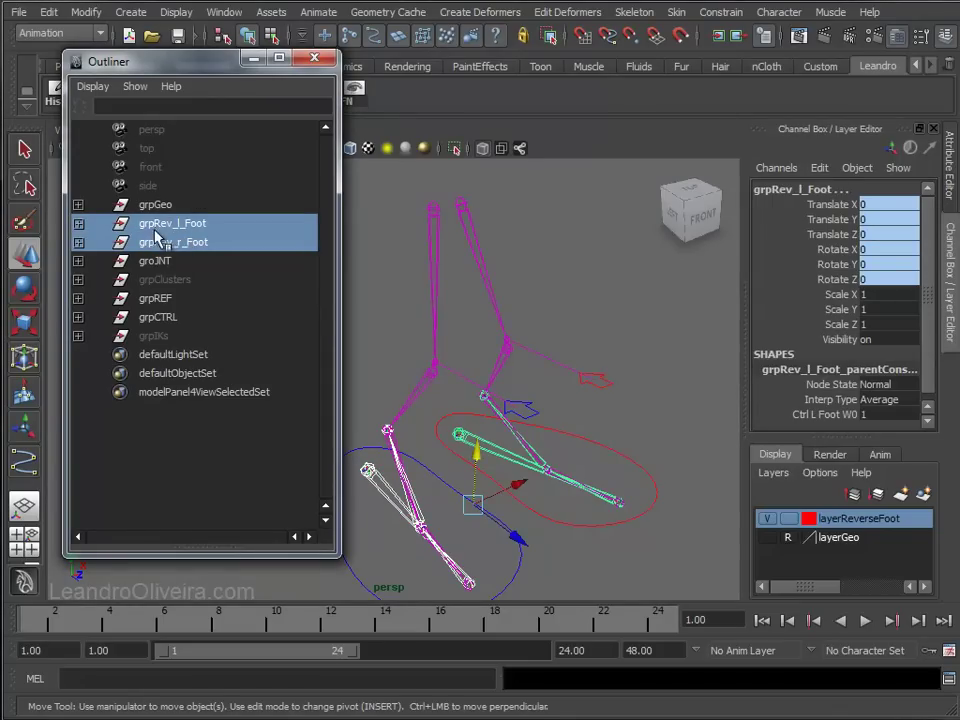
key(ctrl+g)
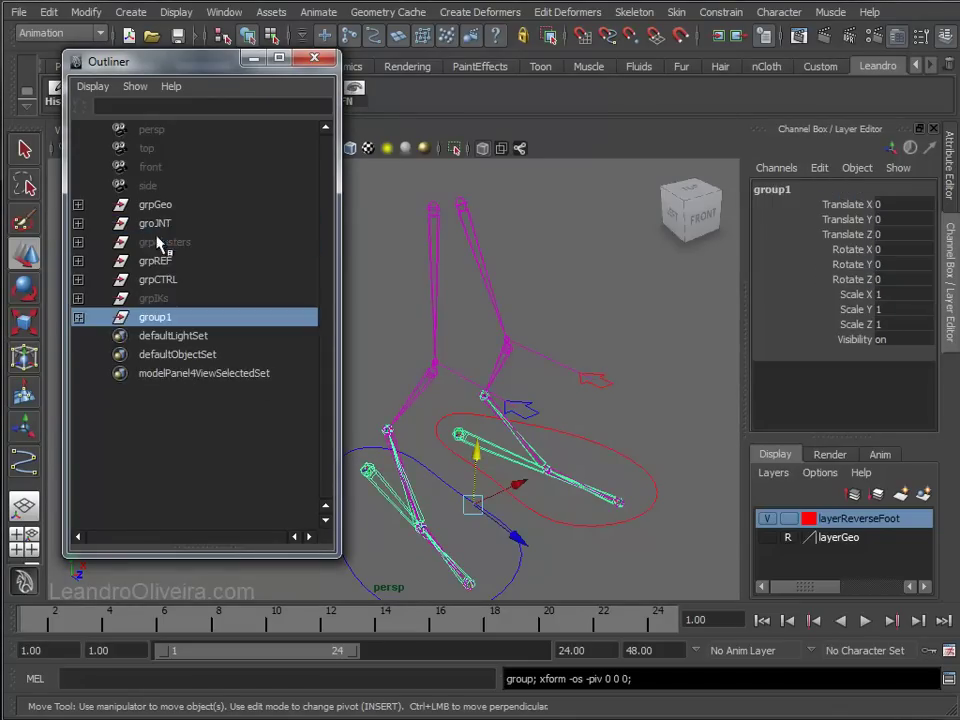
double_click(150, 318)
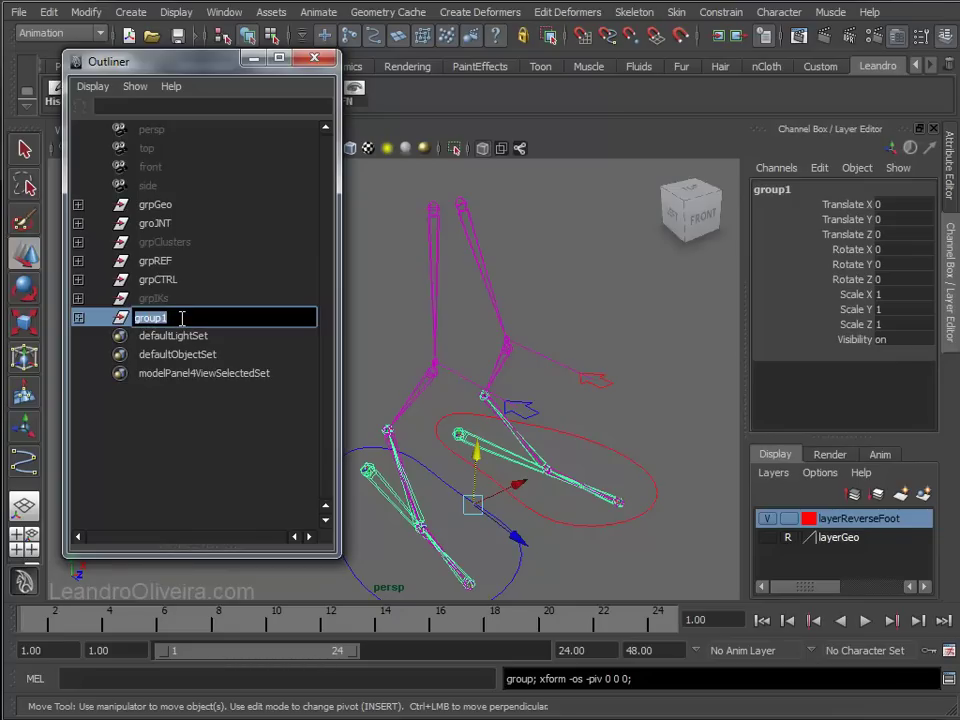
text(g)
key(Return)
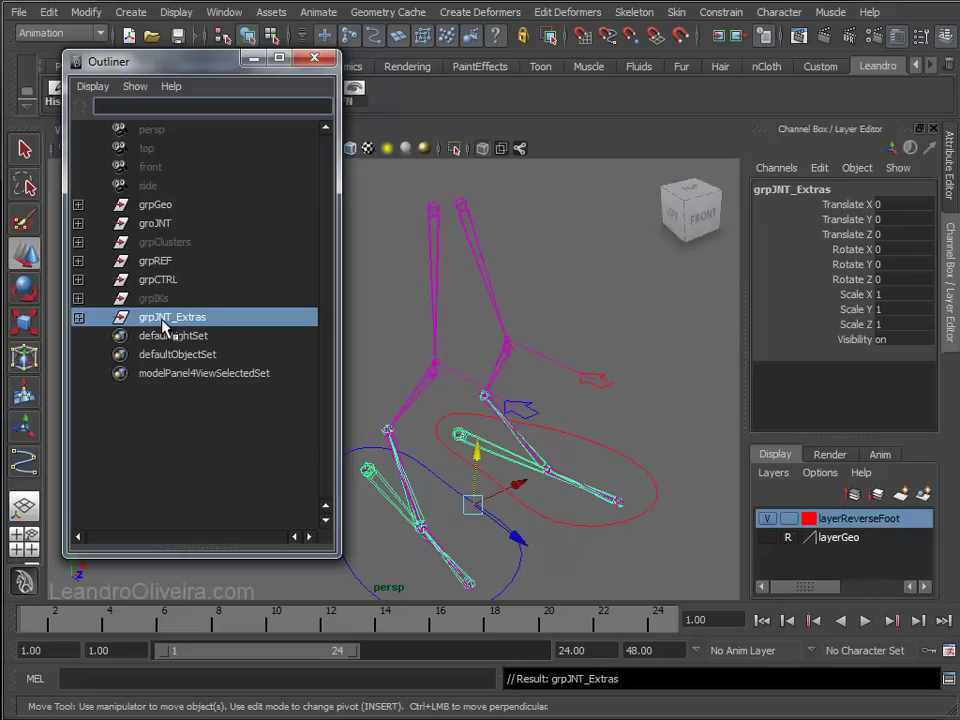
Parent grpJNT_Extras under groJNT and check its contents
drag(165, 327, 157, 230)
click(157, 230)
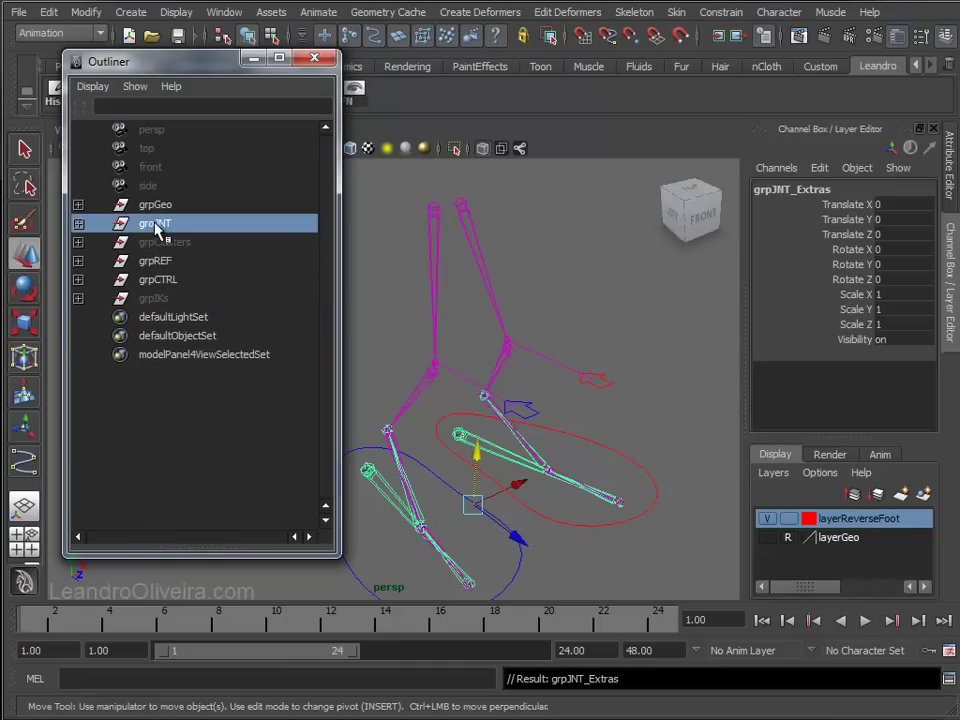
click(585, 281)
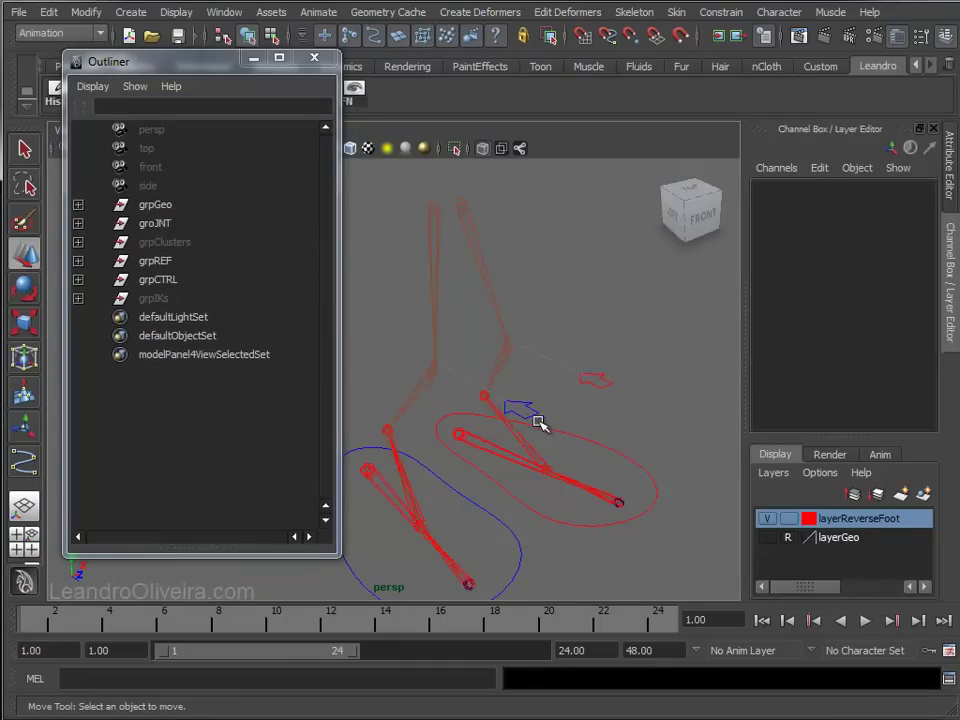
Test ctrl_l_Foot's translation, Roll Foot and Heel, then reset them all to 0
click(533, 504)
mouse_move(487, 390)
mouse_down()
mouse_move(489, 343)
mouse_move(546, 360)
mouse_move(517, 383)
mouse_move(516, 353)
mouse_move(516, 392)
mouse_up()
drag(899, 205, 900, 234)
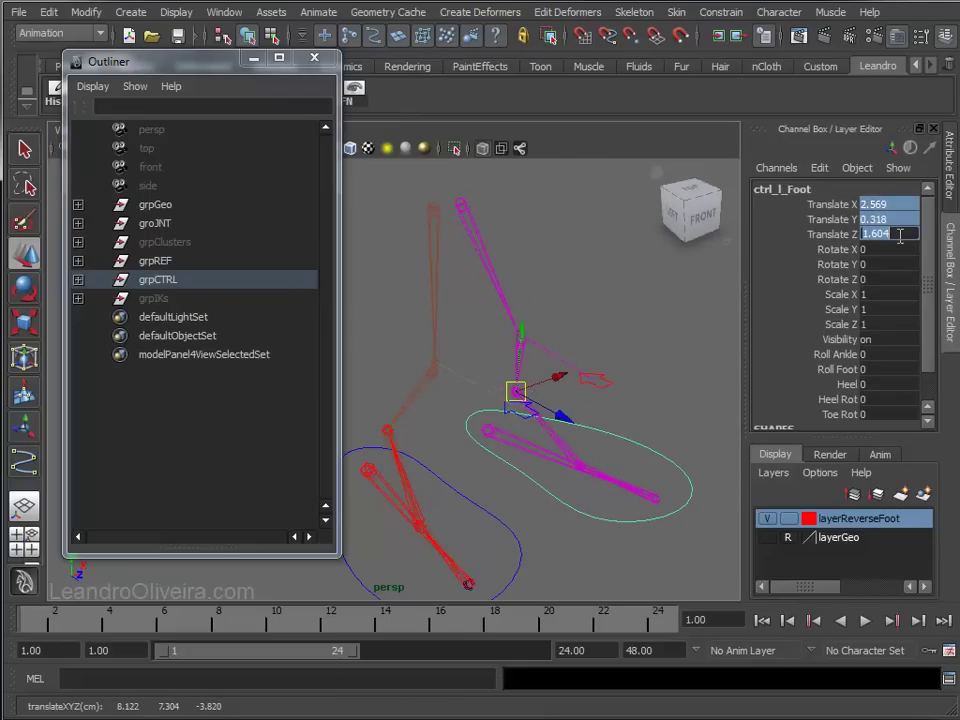
text(0)
key(Return)
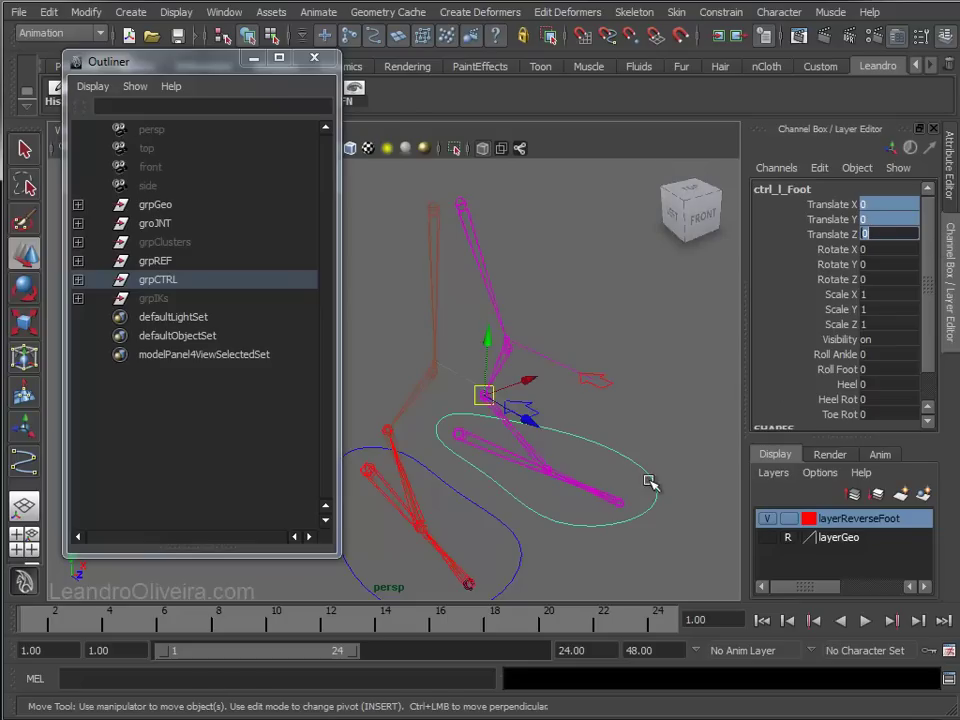
click(835, 369)
mouse_move(628, 360)
middle_down()
mouse_move(617, 360)
mouse_move(662, 381)
mouse_move(606, 386)
middle_up()
click(847, 384)
click(893, 384)
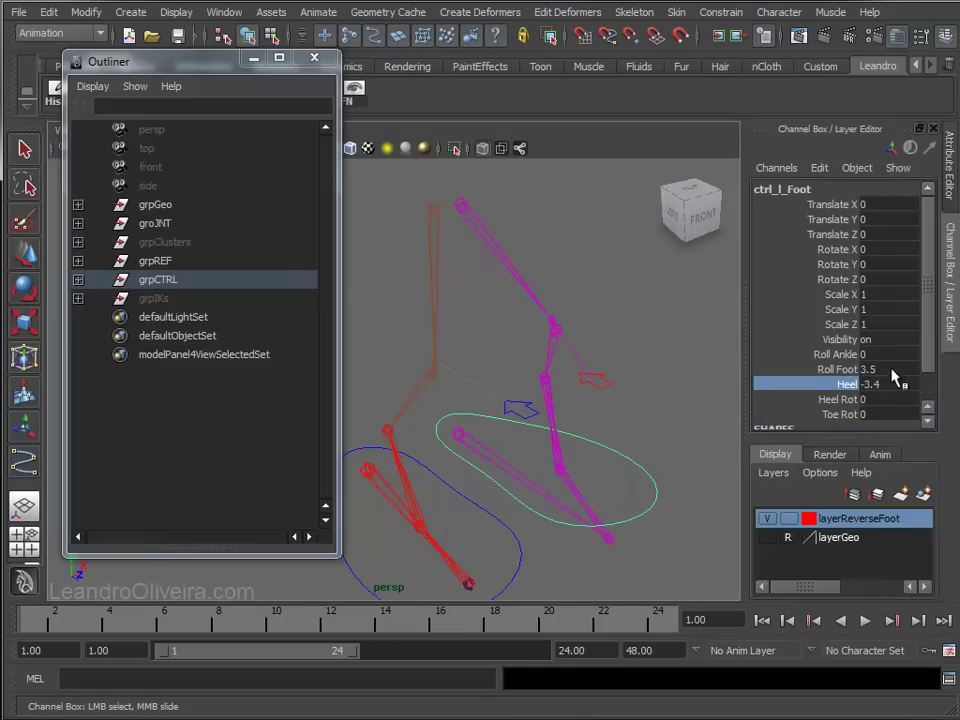
text(0)
key(Return)
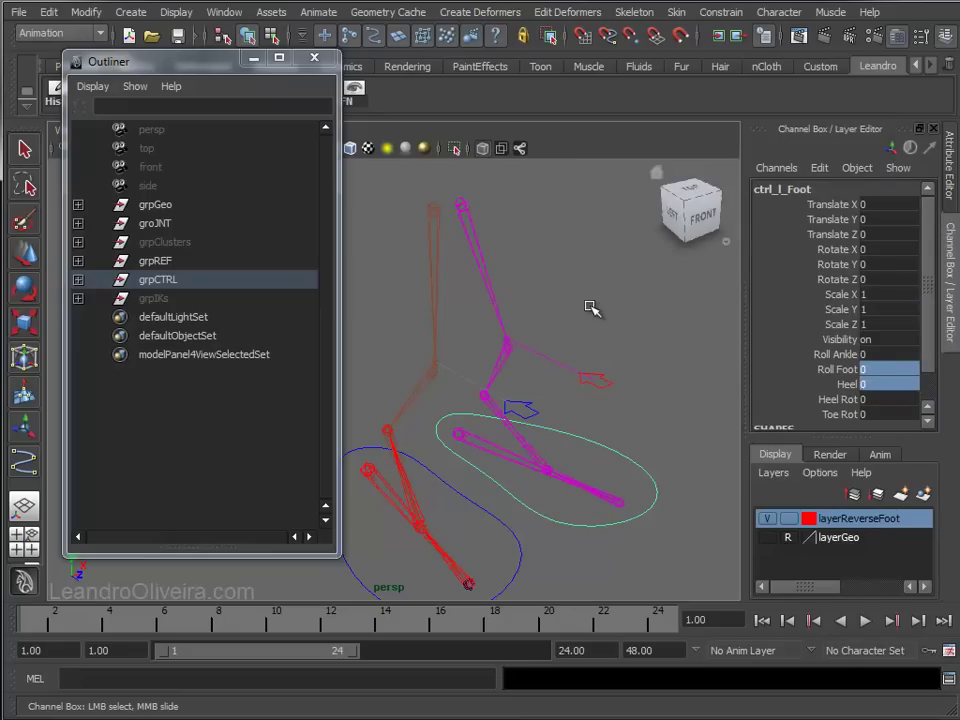
click(589, 306)
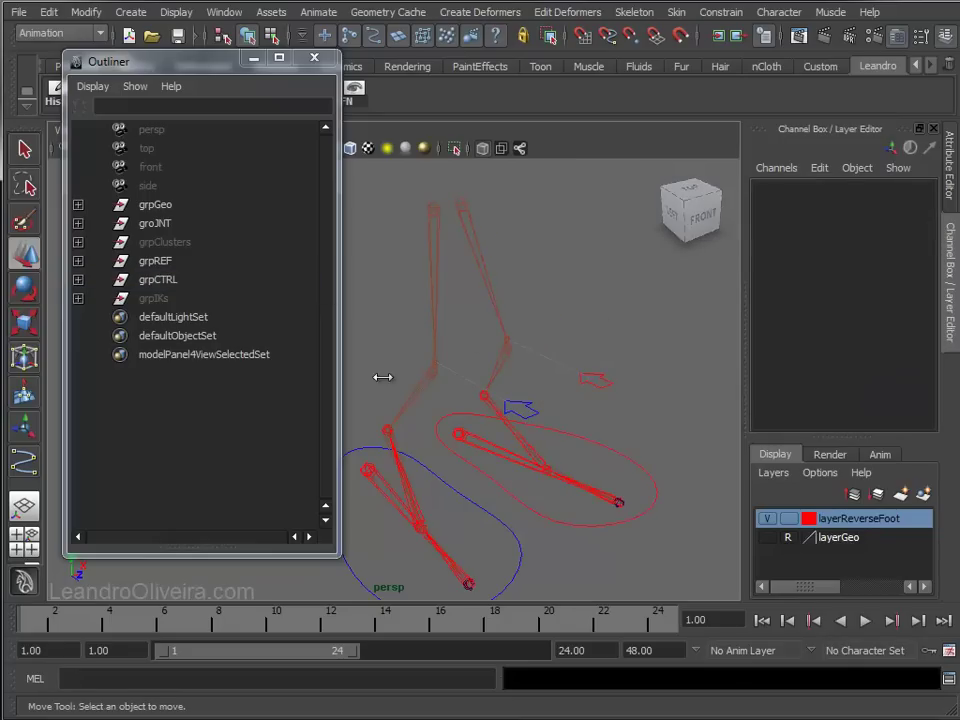
Set grpJNT_Extras Visibility to 0, collapse grpJNT and close the Outliner
click(78, 223)
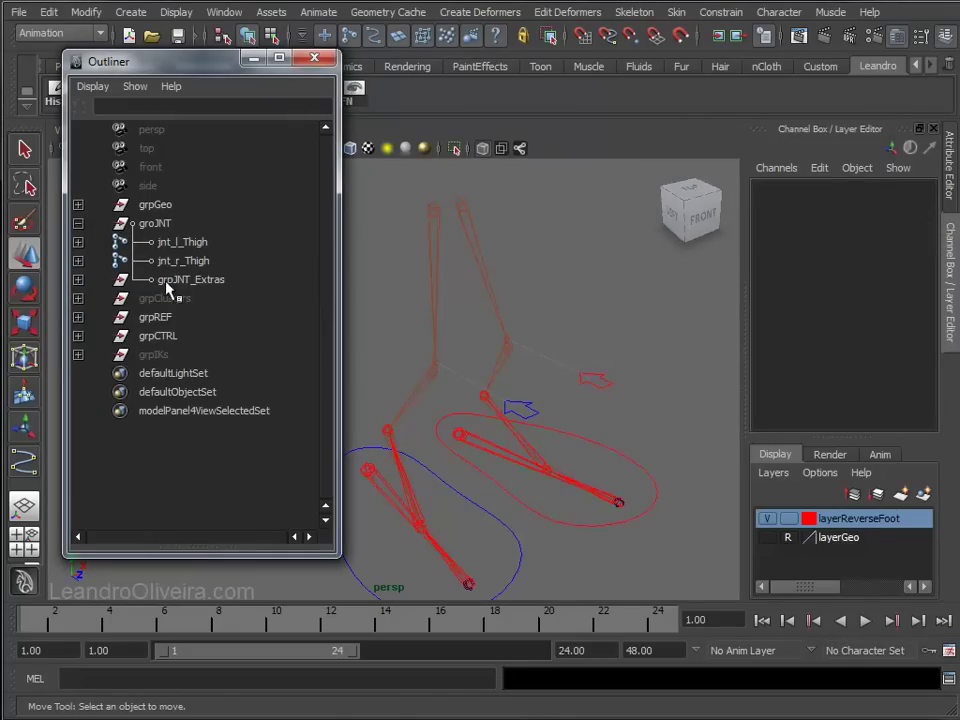
click(166, 281)
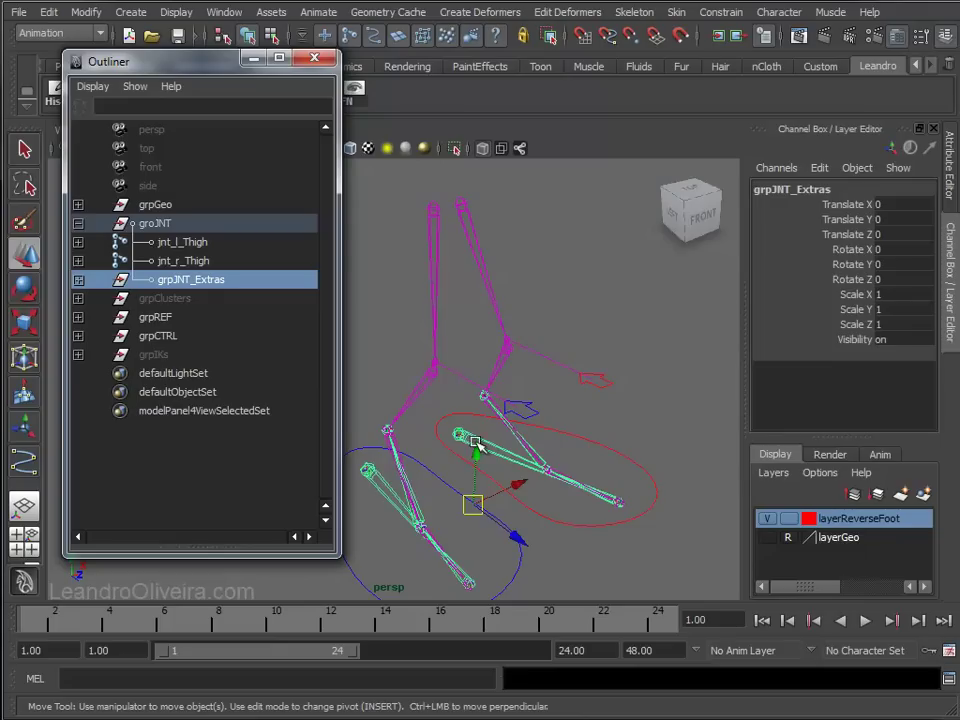
click(887, 341)
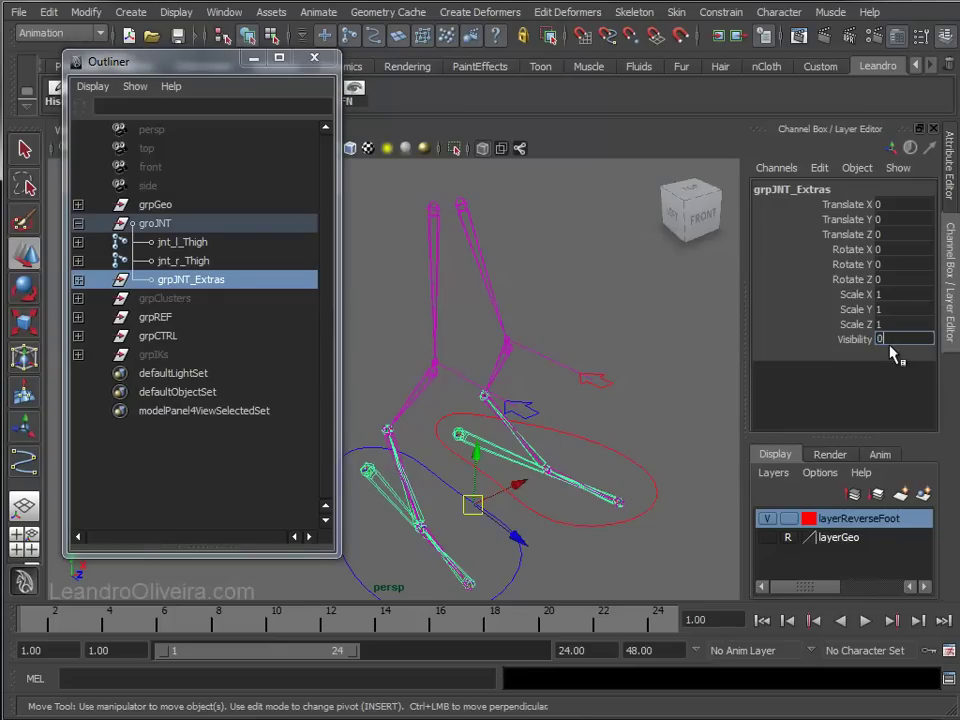
key(Return)
click(530, 251)
mouse_move(557, 358)
alt+mouse_down()
mouse_move(643, 414)
mouse_move(604, 364)
mouse_move(467, 354)
mouse_move(606, 349)
alt+mouse_up()
alt+middle_drag(604, 354, 632, 332)
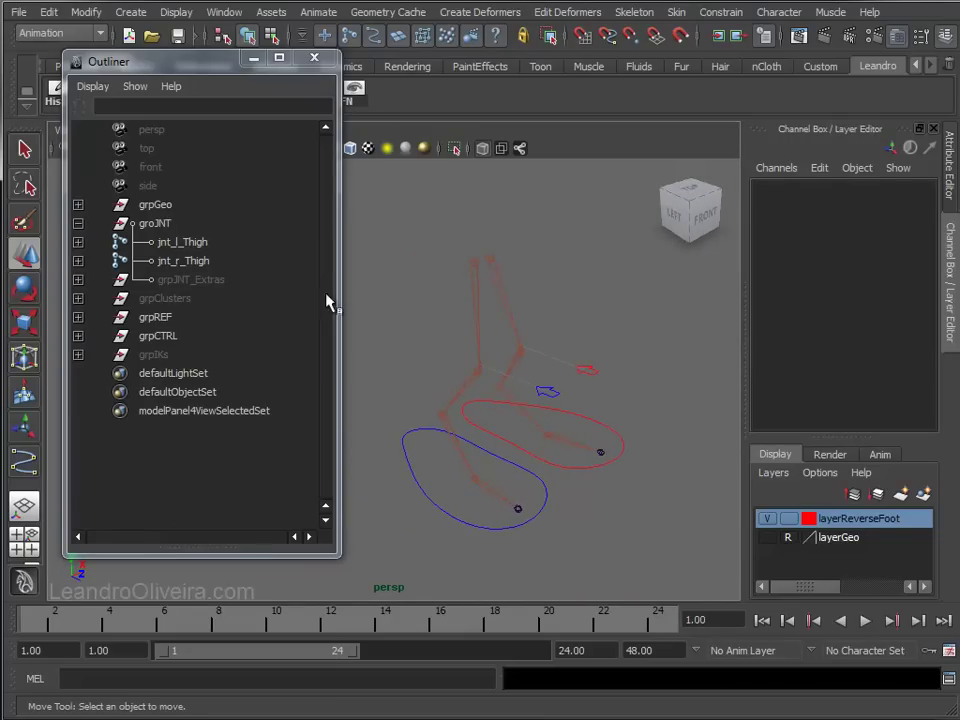
click(78, 223)
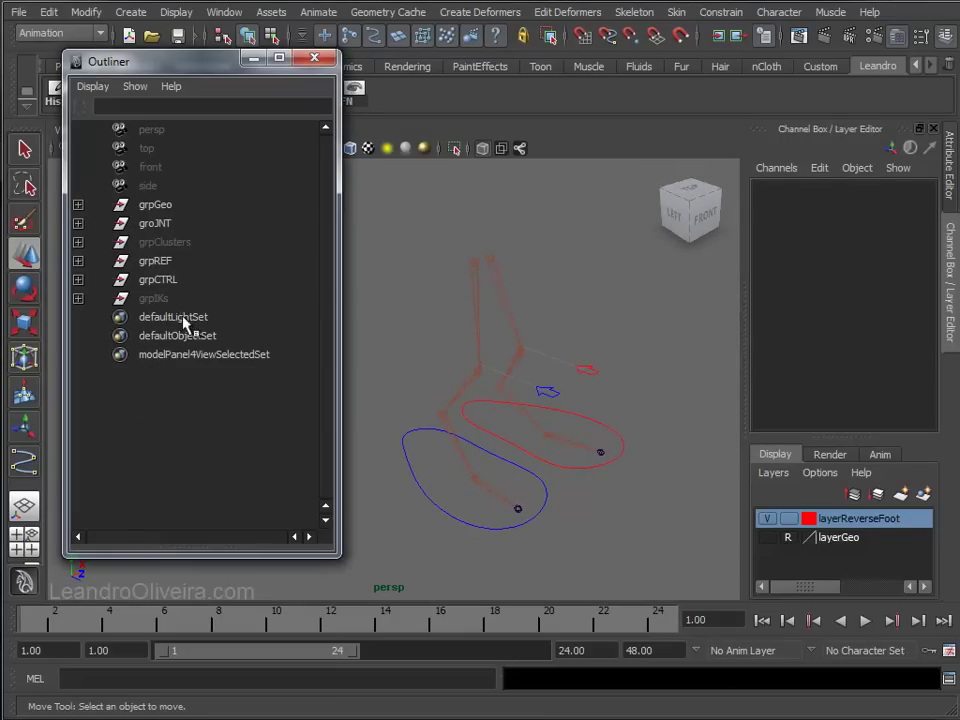
click(314, 62)
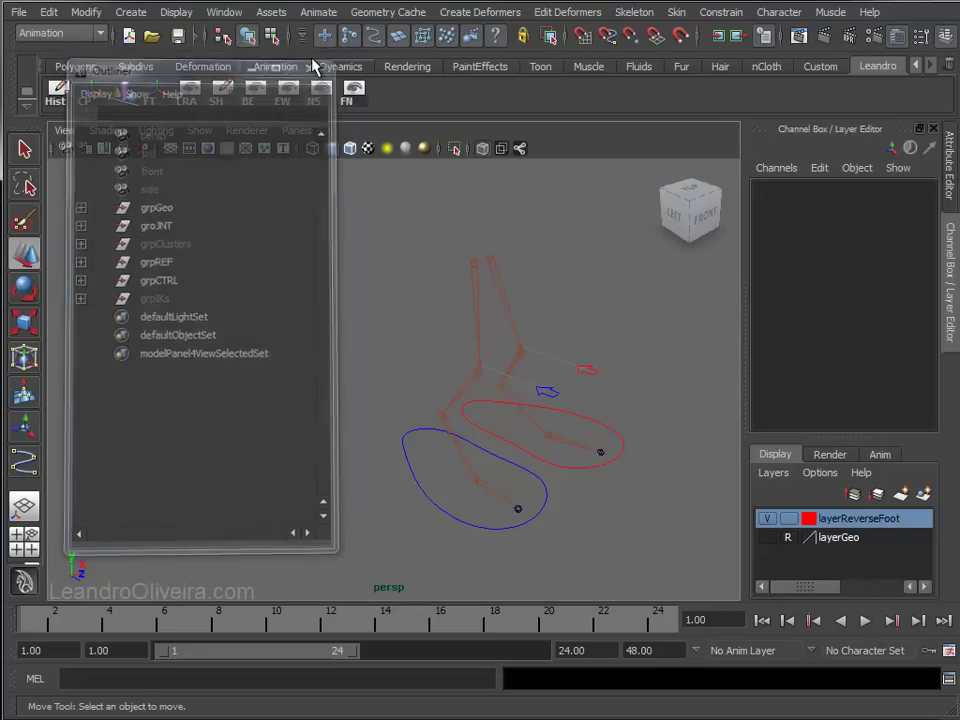
middle_drag(483, 394, 356, 360)
Lock and hide Scale X/Y/Z and Visibility on ctrl_l_Foot
mouse_move(356, 360)
alt+right_down()
mouse_move(385, 416)
mouse_move(418, 411)
mouse_move(453, 446)
alt+right_up()
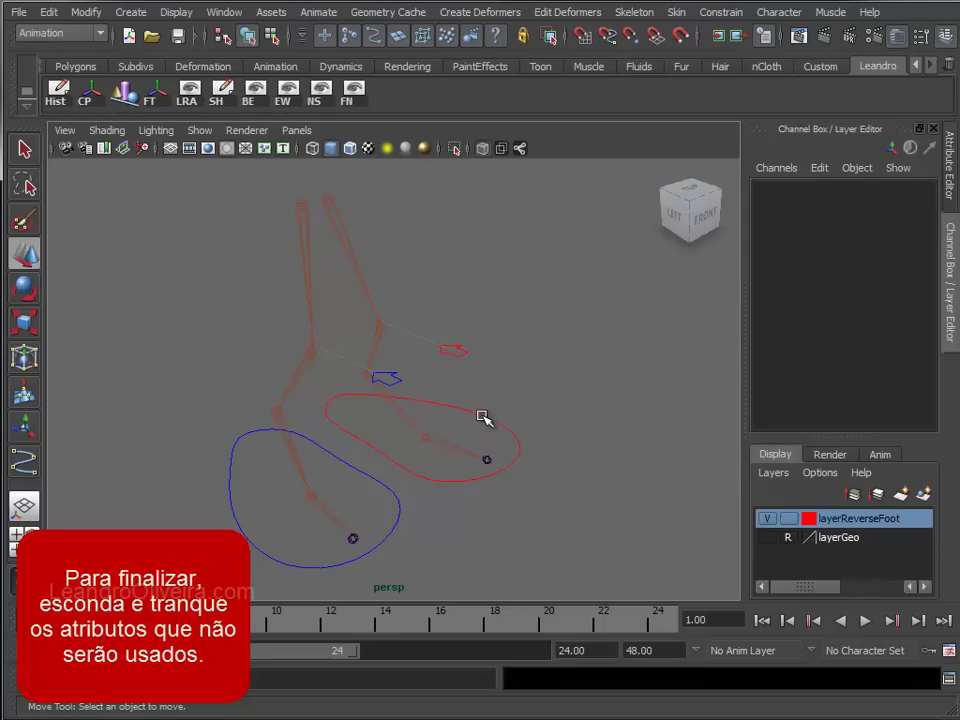
click(484, 418)
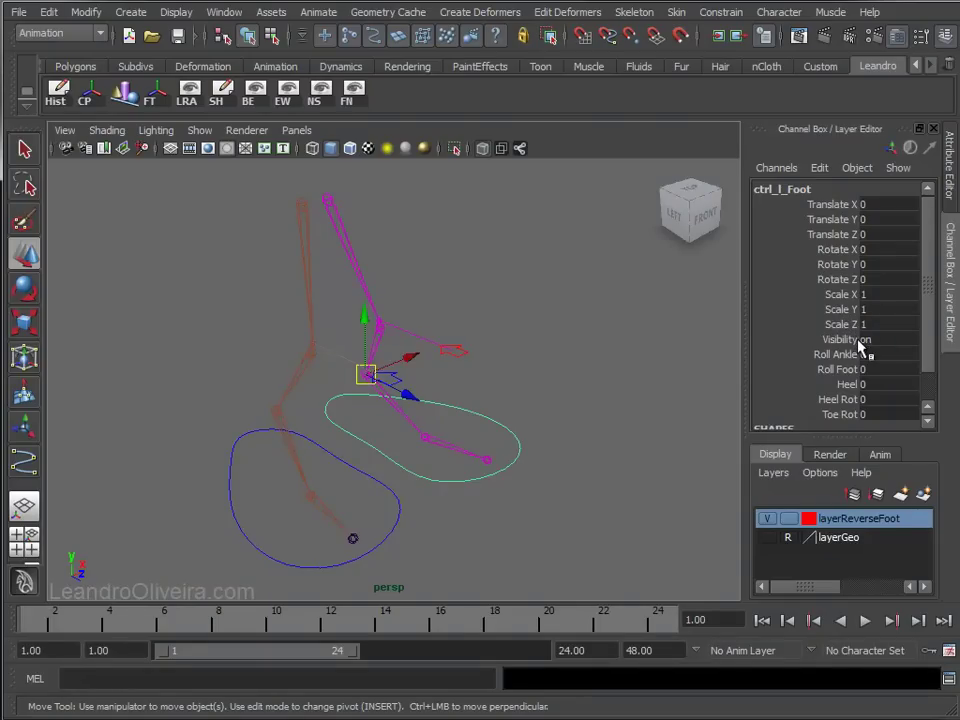
drag(845, 296, 841, 342)
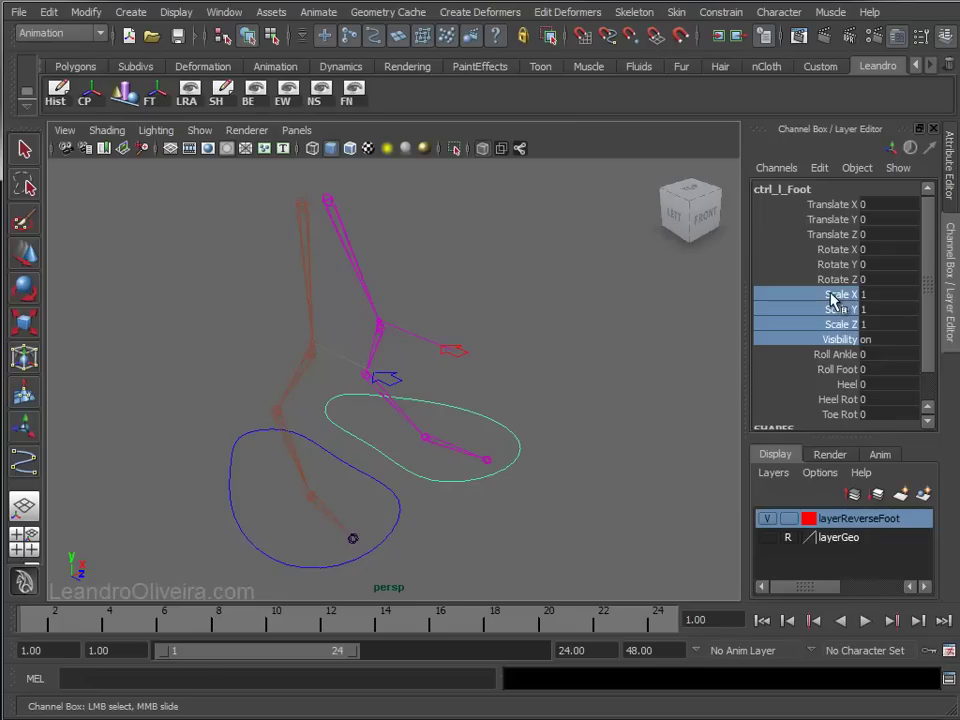
right_click(832, 299)
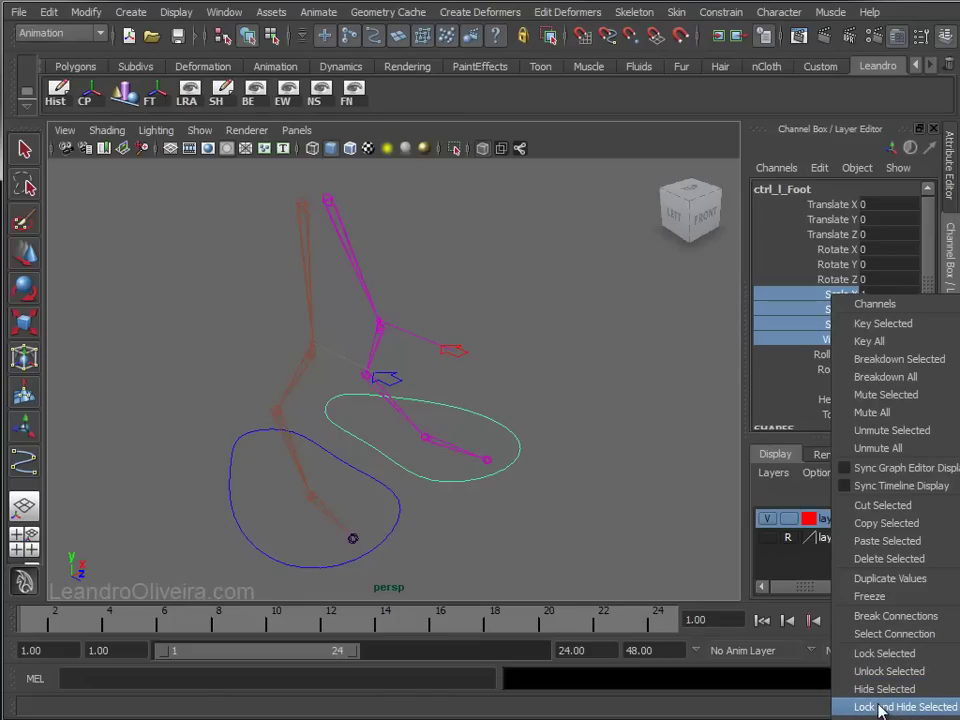
click(879, 707)
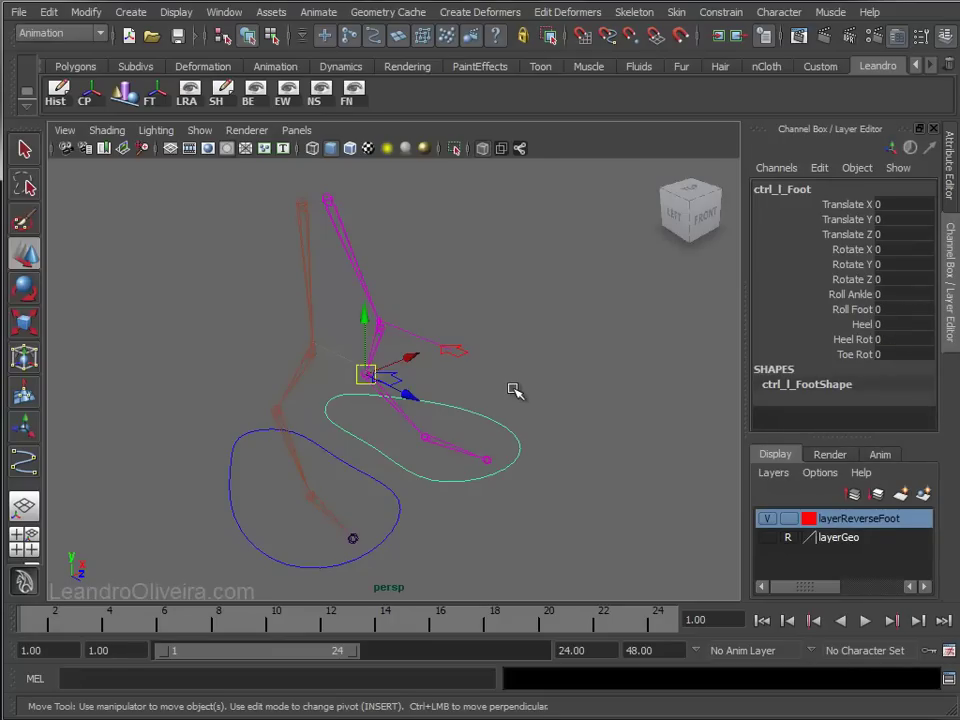
Test-move and rotate ctrl_l_Foot, then reset its translate and rotate values to 0
click(24, 326)
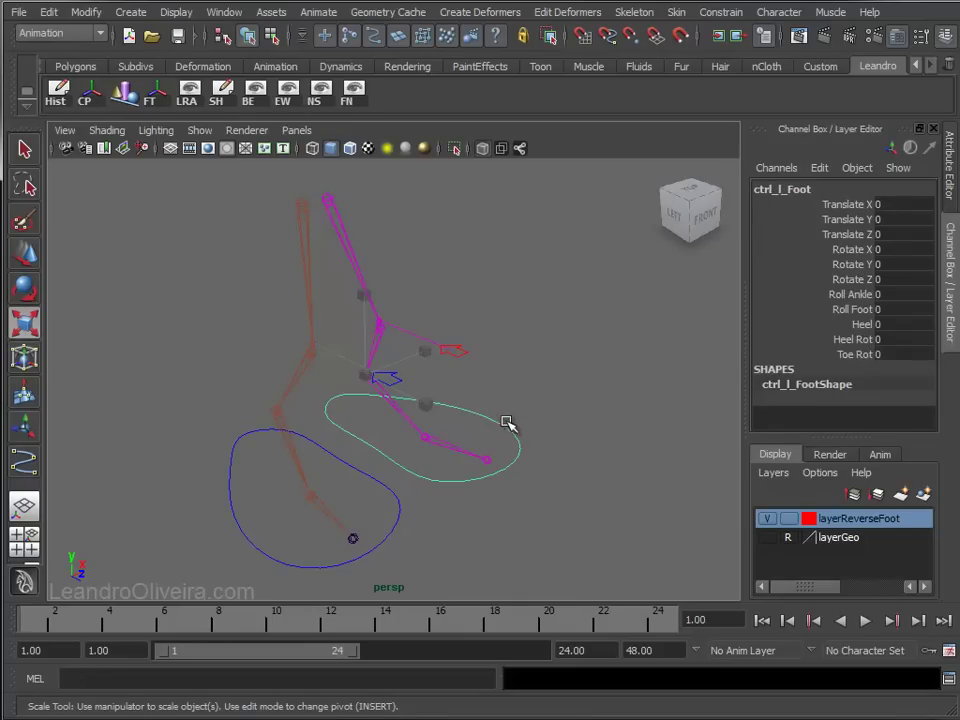
click(441, 423)
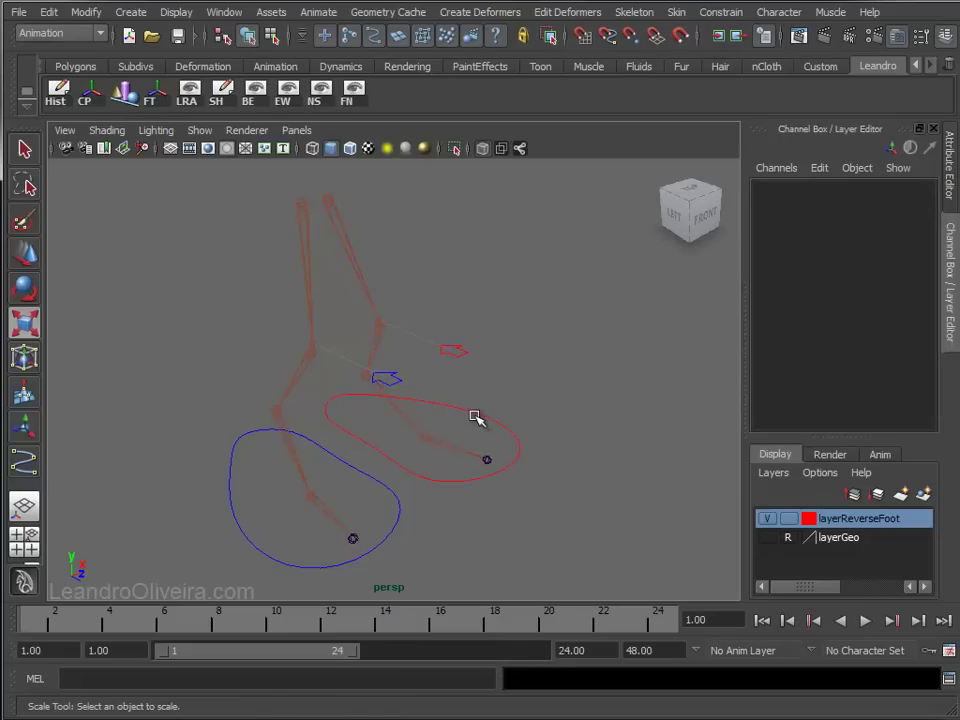
click(476, 418)
key(w)
mouse_move(373, 371)
mouse_down()
mouse_move(435, 326)
mouse_move(418, 360)
mouse_move(401, 360)
mouse_move(422, 403)
mouse_move(422, 368)
mouse_move(443, 397)
mouse_move(422, 364)
mouse_move(425, 350)
mouse_up()
key(e)
drag(842, 204, 903, 287)
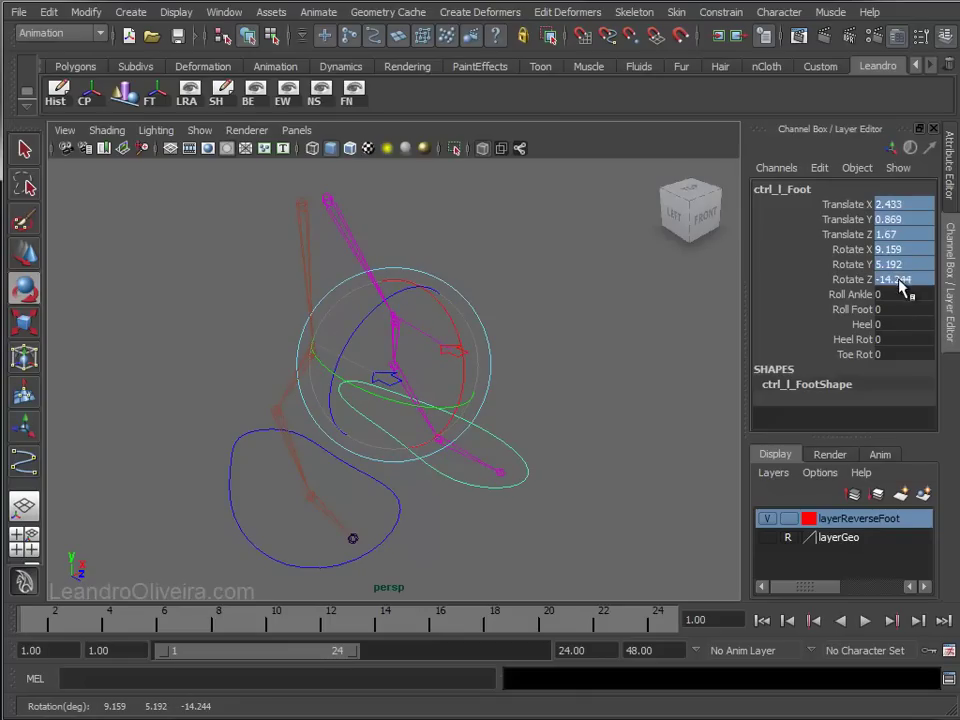
text(0)
key(Return)
click(537, 325)
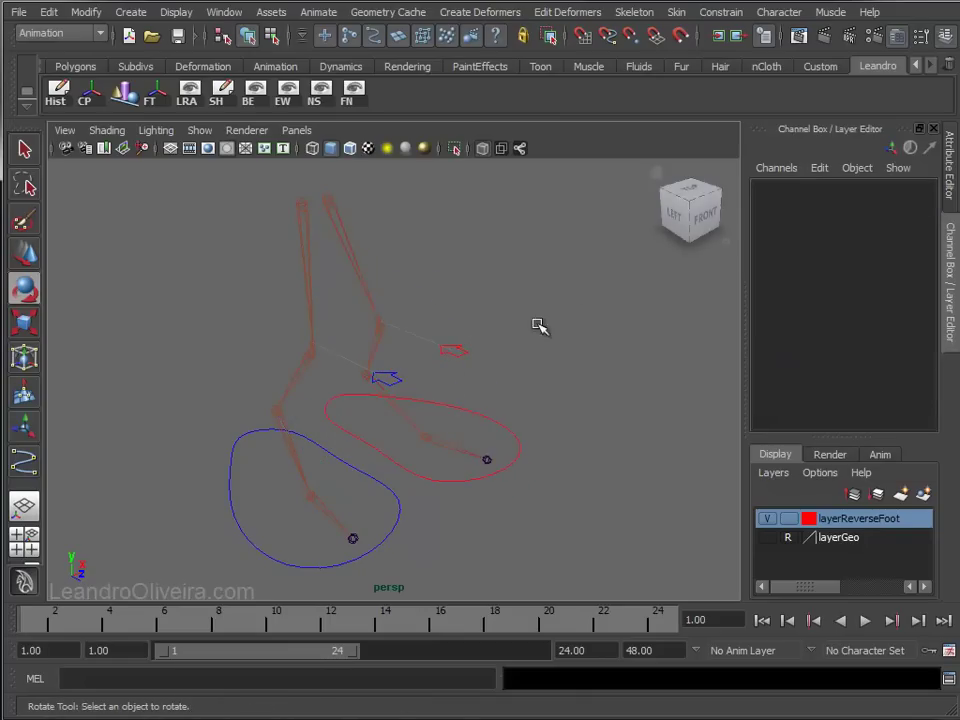
Select ctrl_r_Foot, hide its Scale X/Y/Z and Visibility channels, then undo the change
key(q)
click(341, 466)
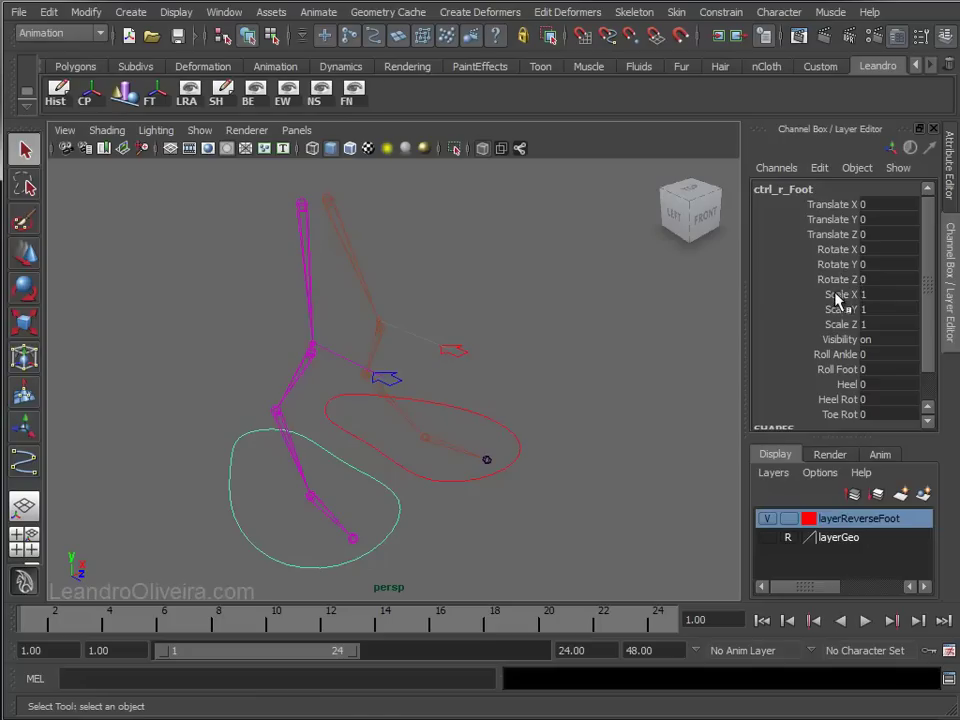
drag(838, 298, 840, 342)
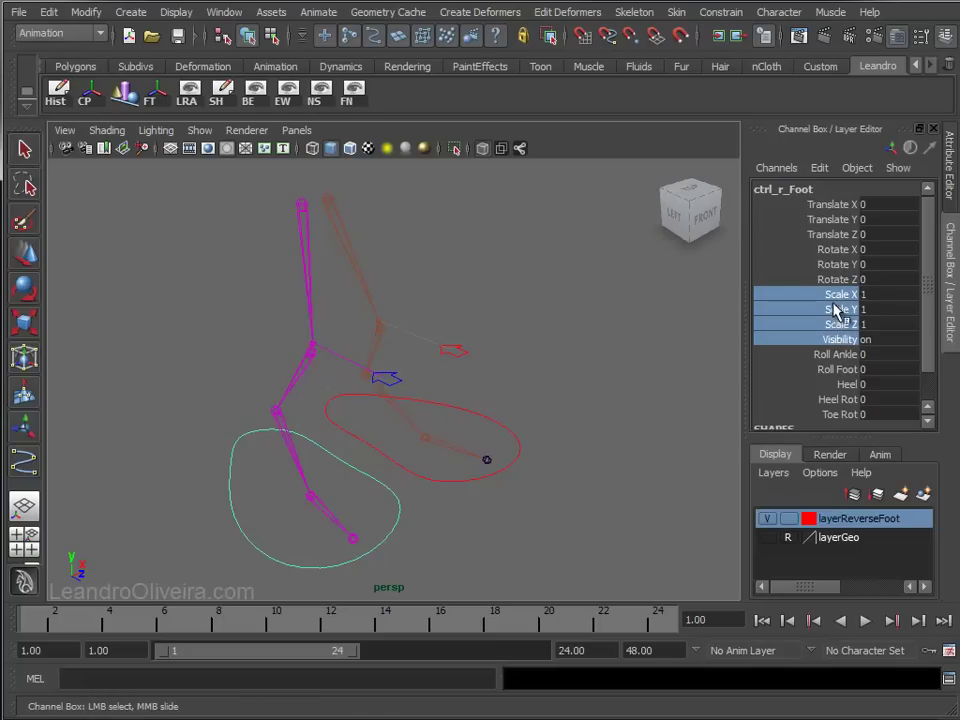
right_click(838, 330)
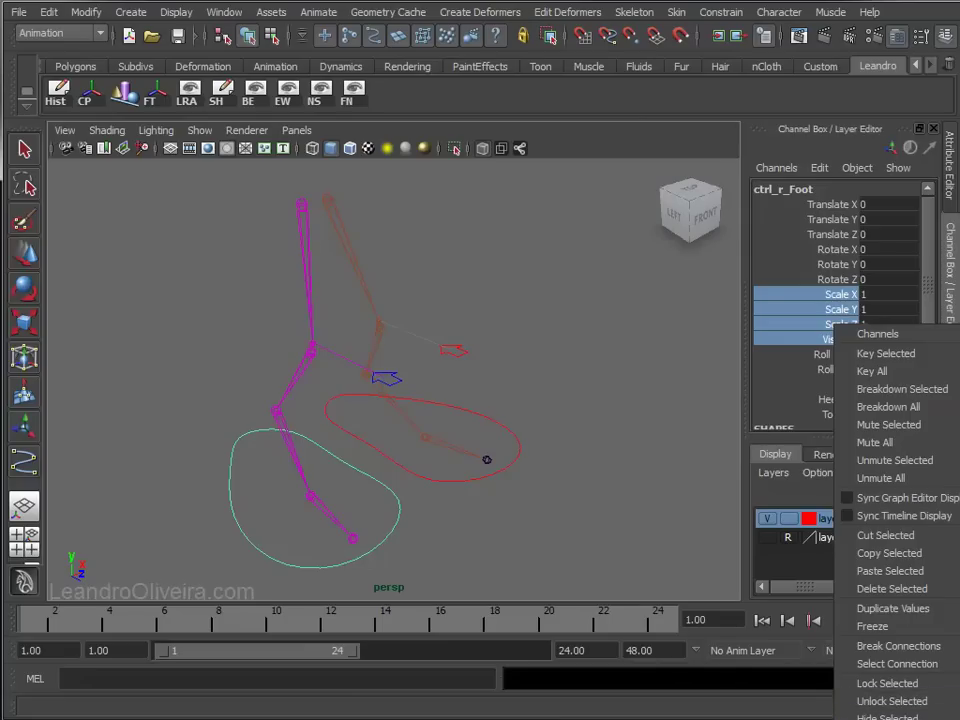
click(890, 716)
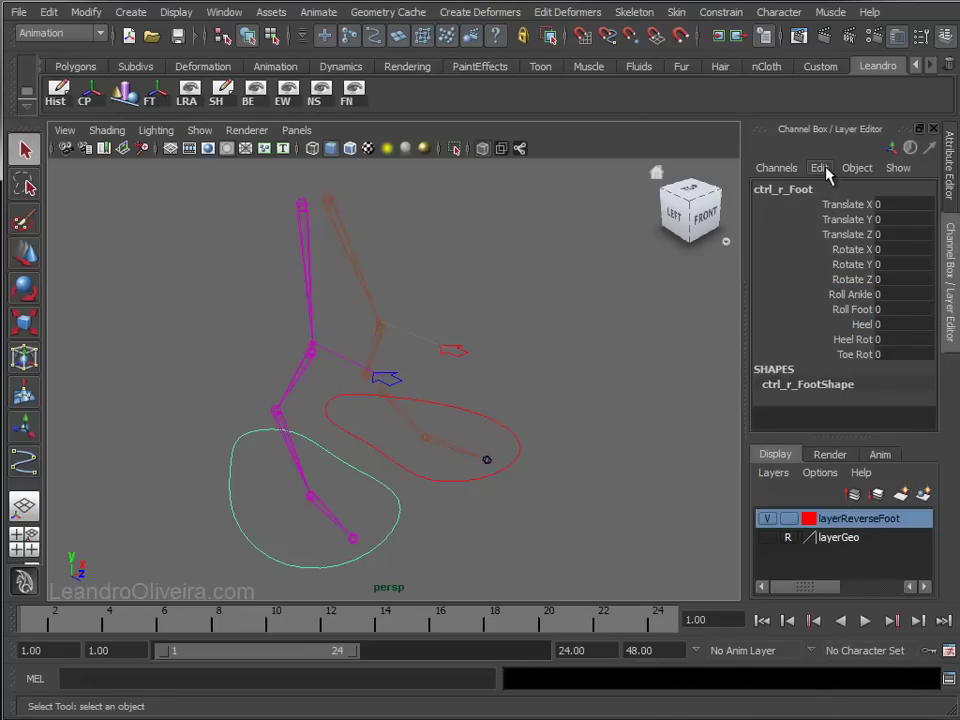
key(ctrl+z)
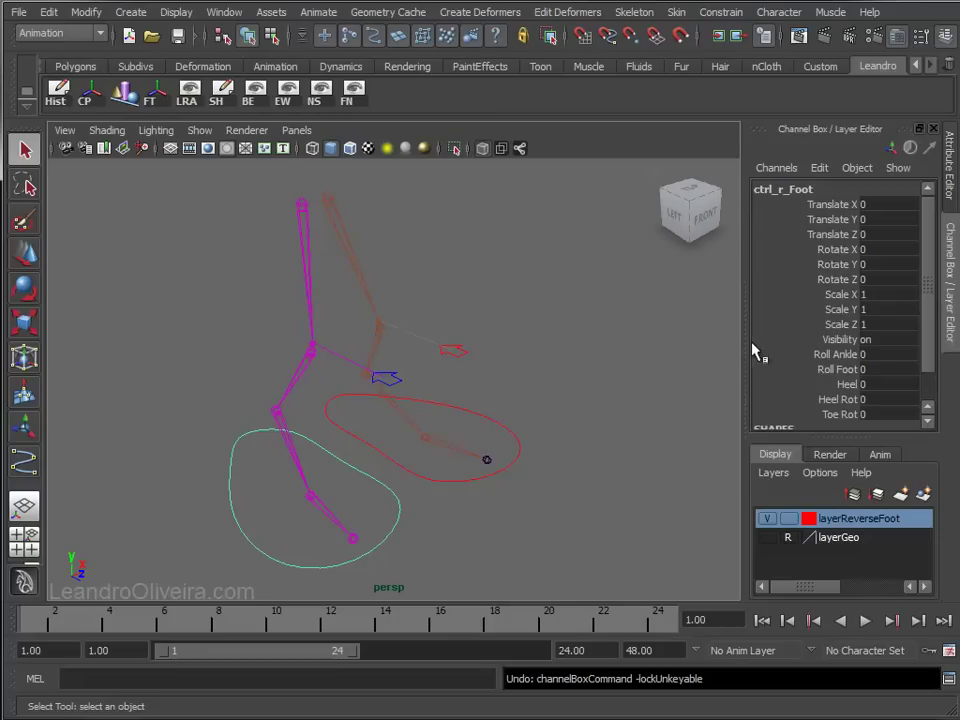
Reselect ctrl_r_Foot's Scale X/Y/Z and Visibility channels and hide them with Hide Selected
drag(849, 294, 849, 339)
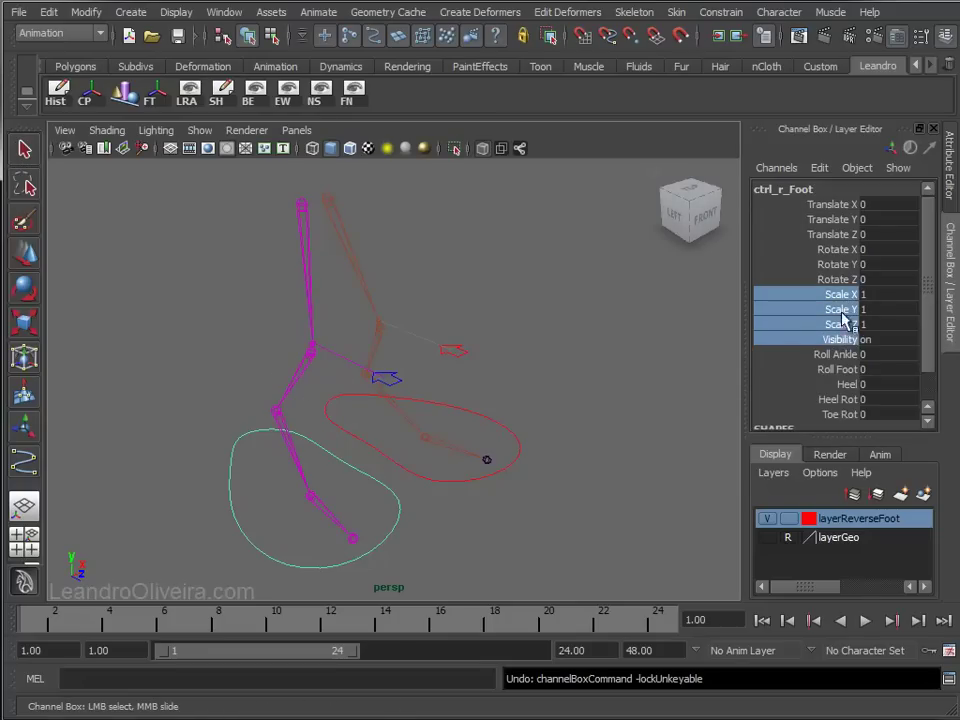
click(820, 168)
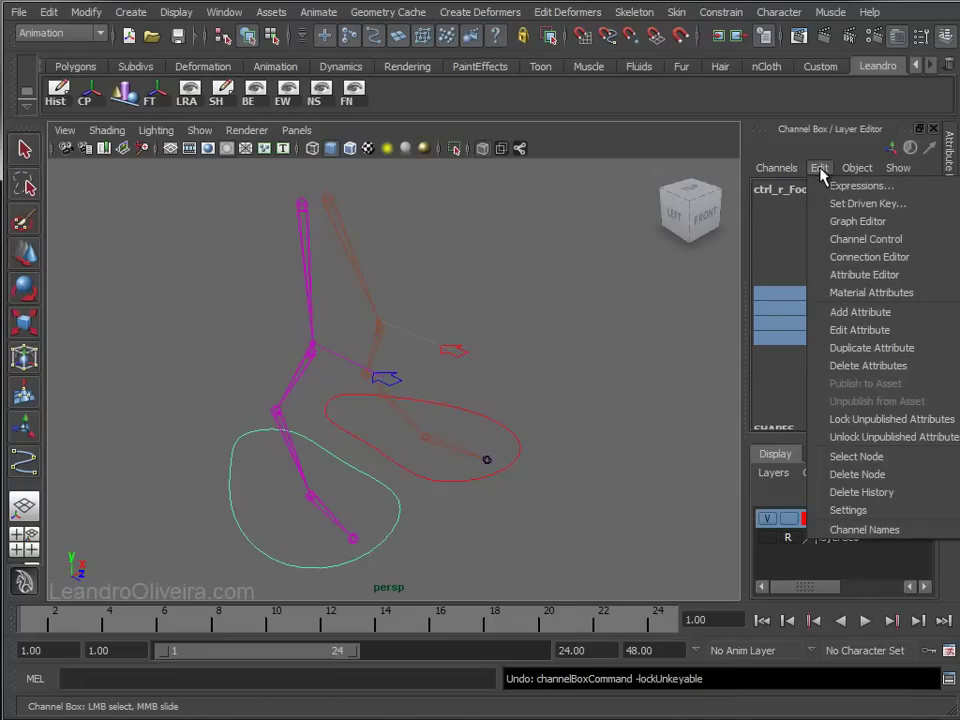
click(750, 111)
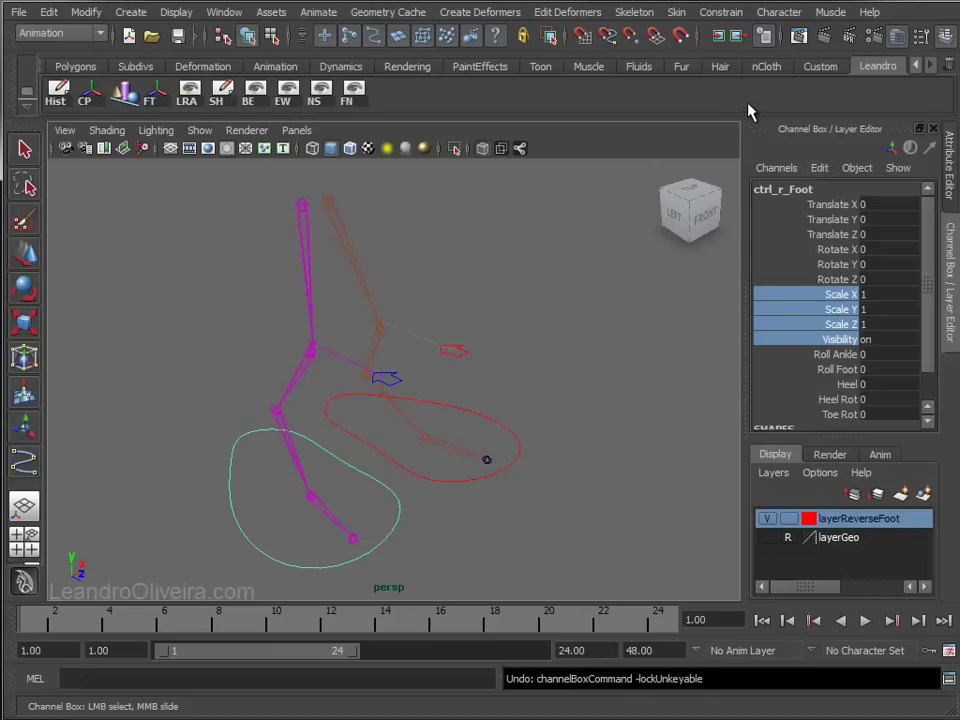
right_click(836, 322)
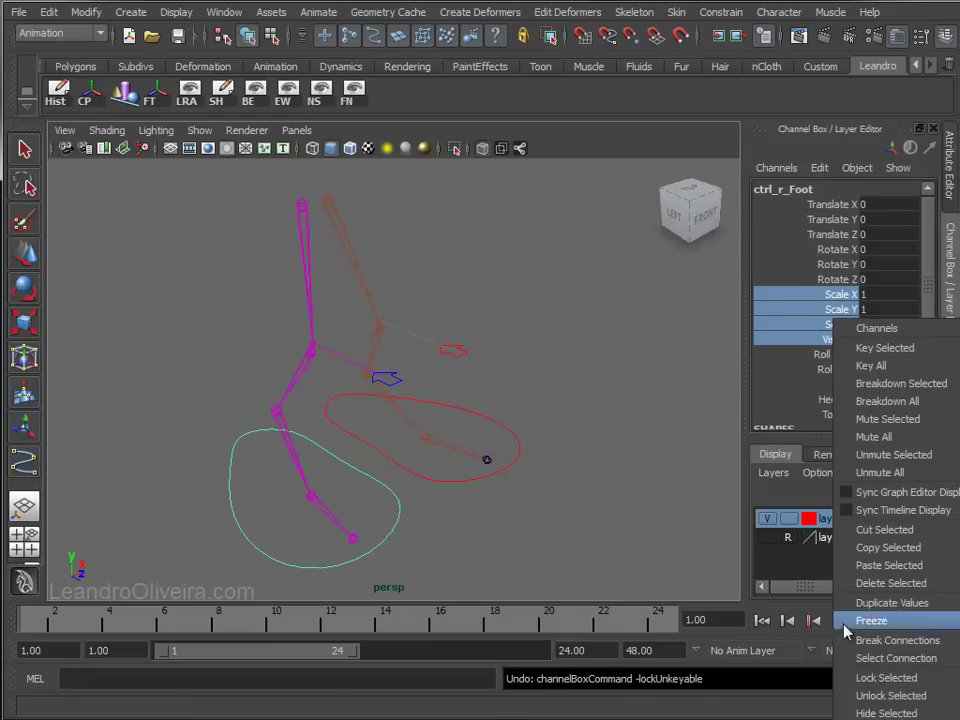
click(886, 713)
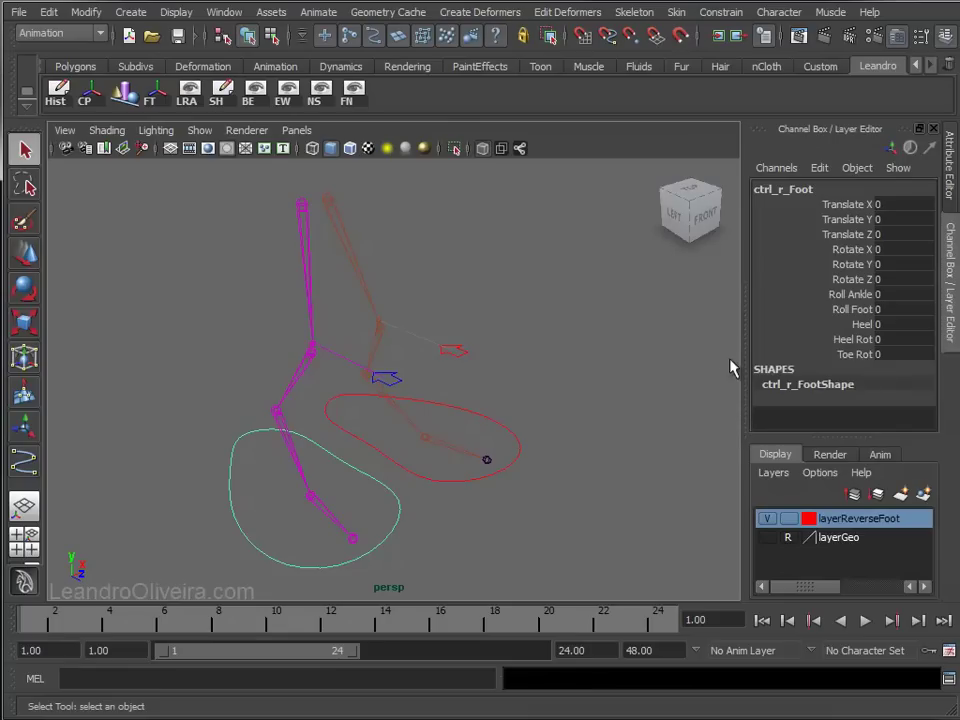
click(478, 268)
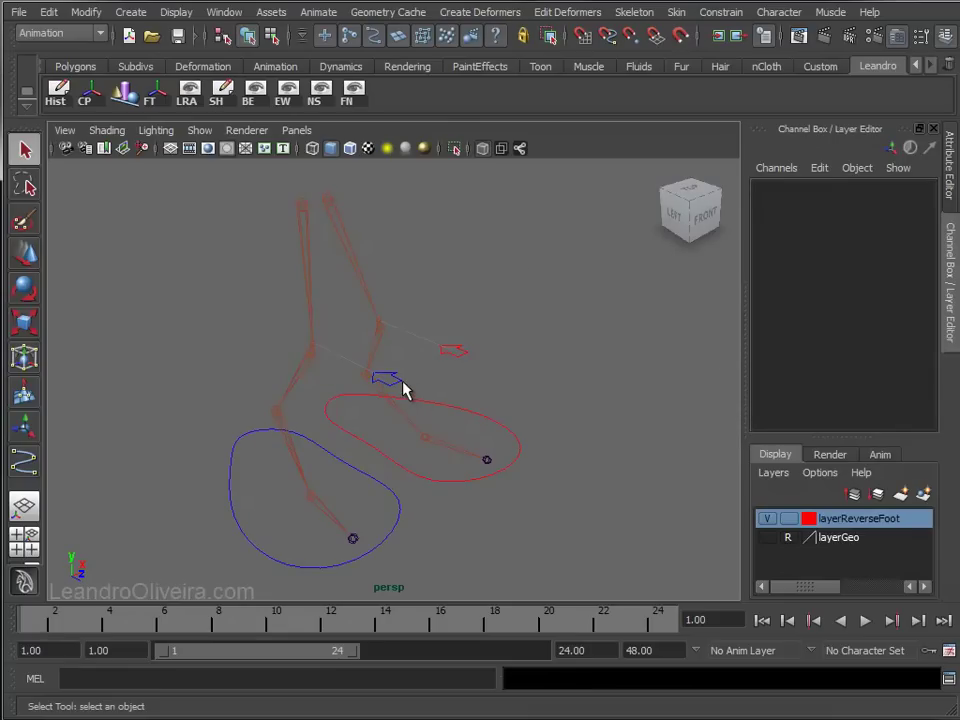
Test-rotate ctrl_r_Knee, undo, then lock and hide its rotate, scale and visibility channels
click(399, 381)
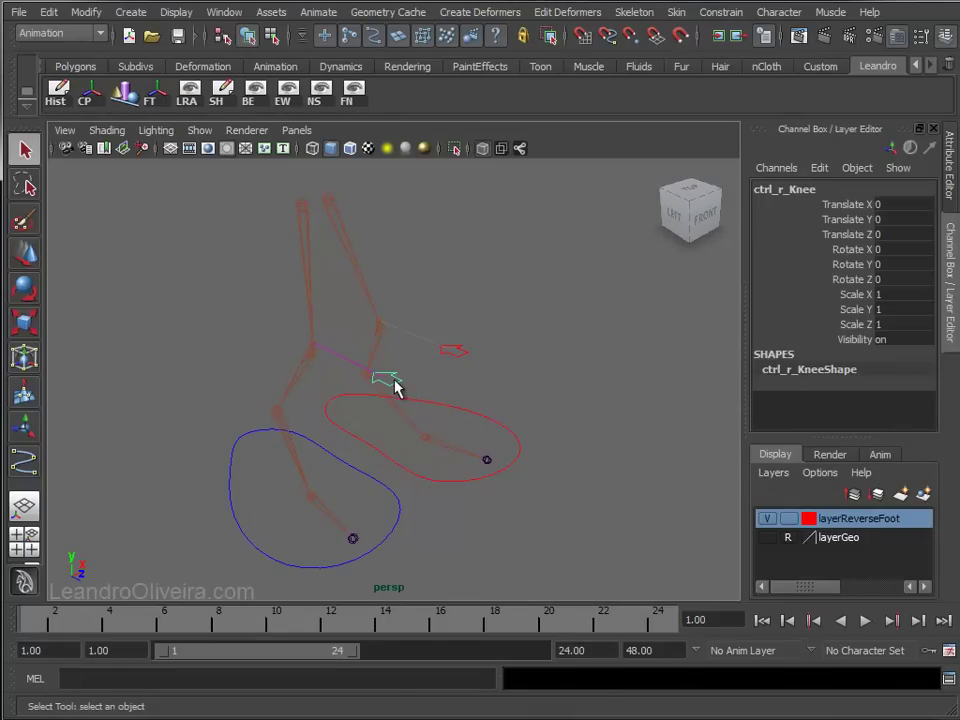
key(w)
key(e)
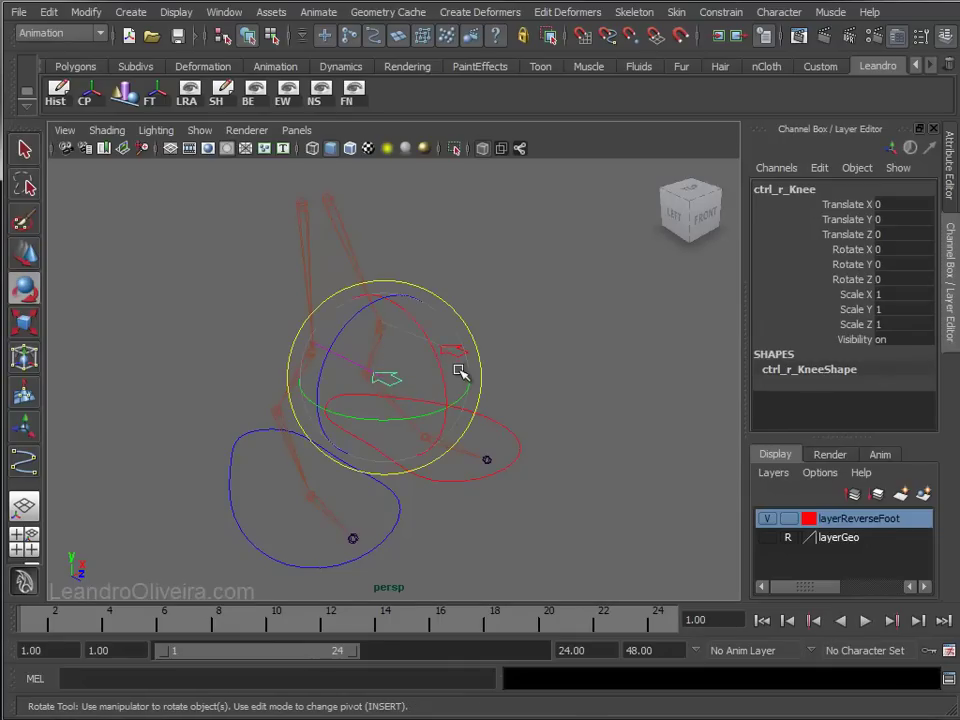
mouse_move(362, 315)
mouse_down()
mouse_move(372, 340)
mouse_move(544, 302)
mouse_up()
key(ctrl+z)
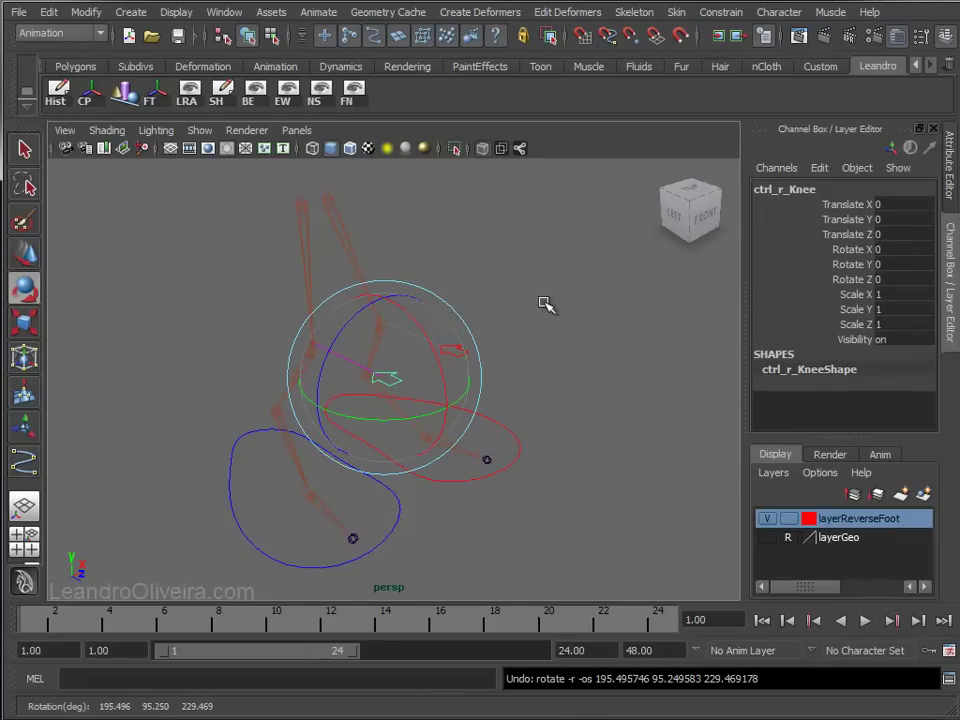
key(q)
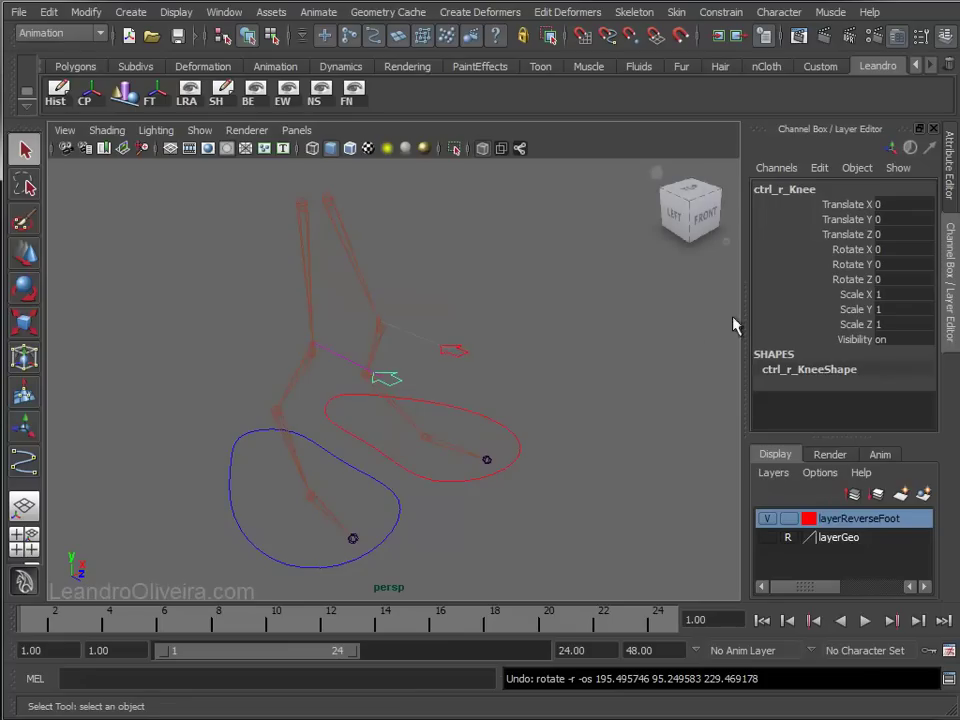
mouse_move(826, 249)
mouse_down()
mouse_move(859, 325)
mouse_move(853, 339)
mouse_up()
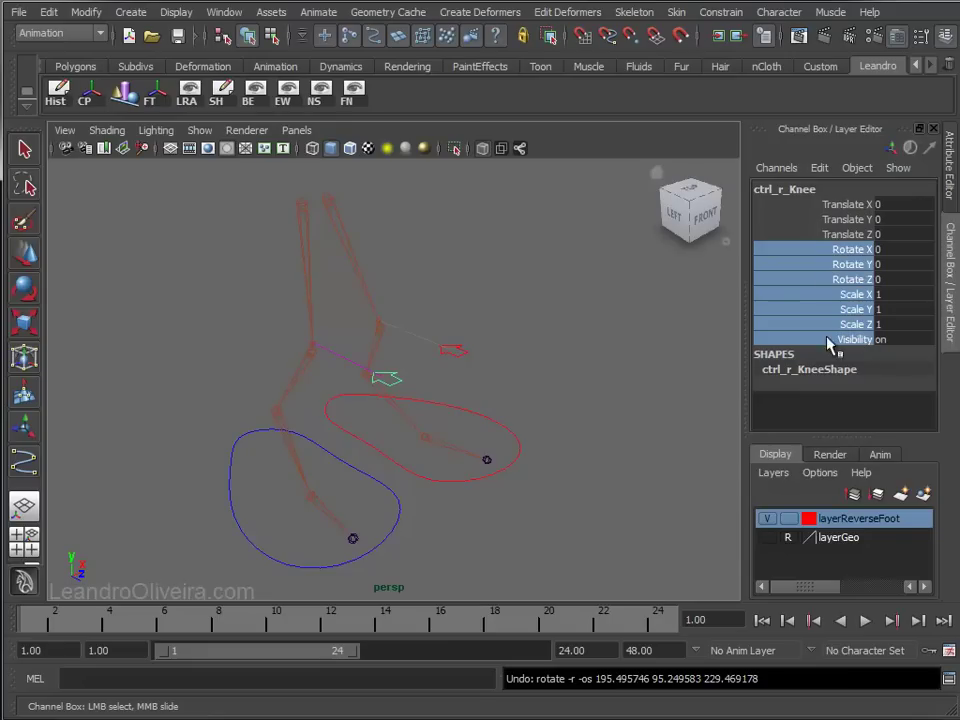
right_click(842, 256)
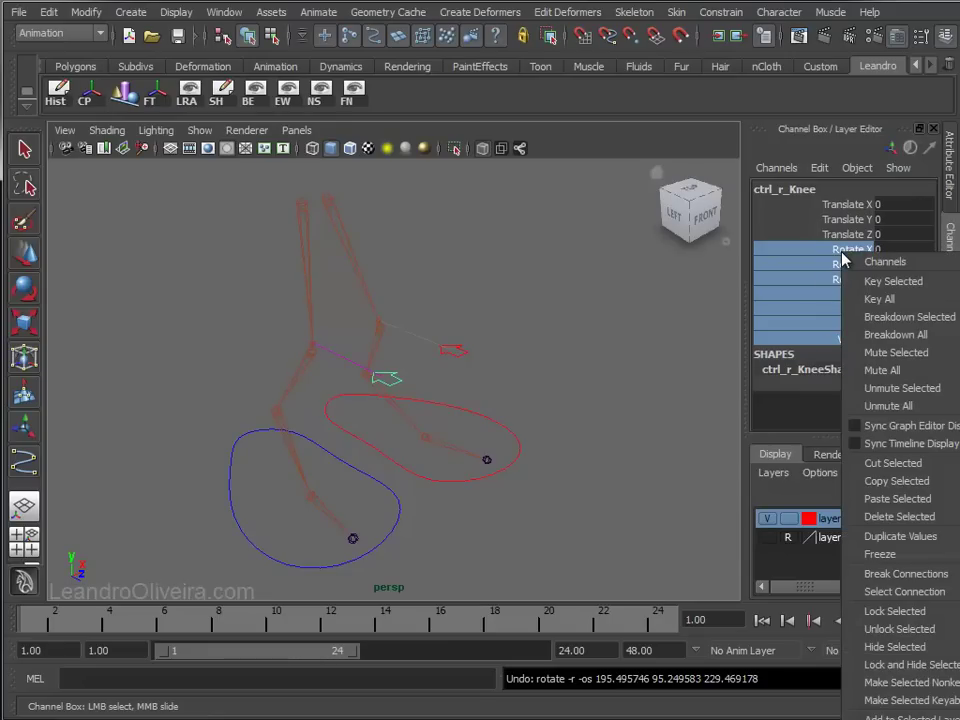
click(885, 665)
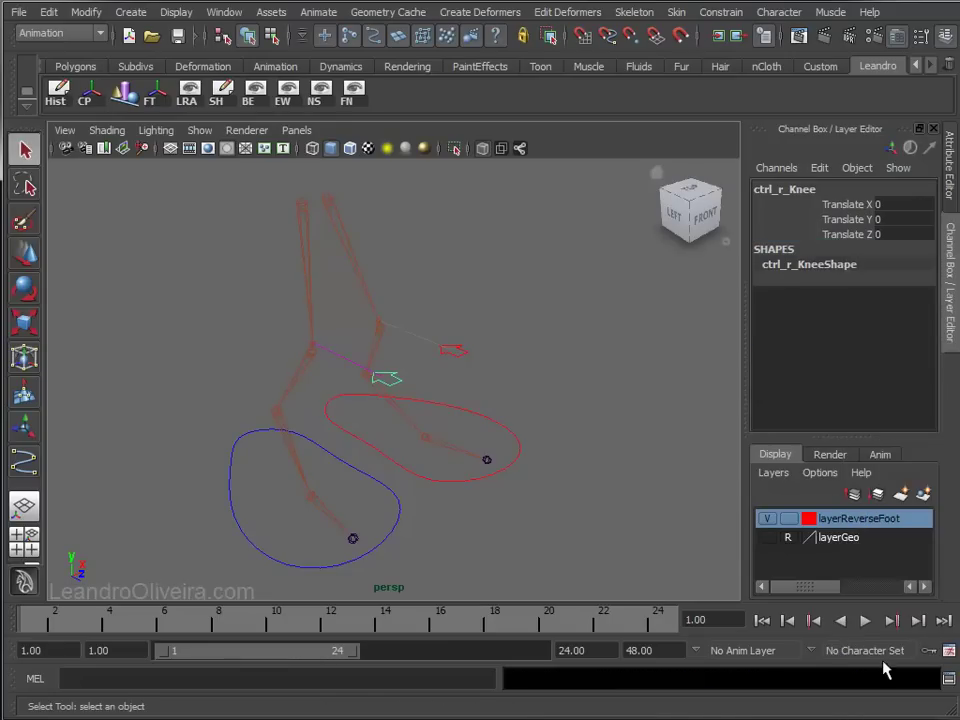
Lock and hide rotate, scale and visibility channels on ctrl_l_Knee
click(446, 355)
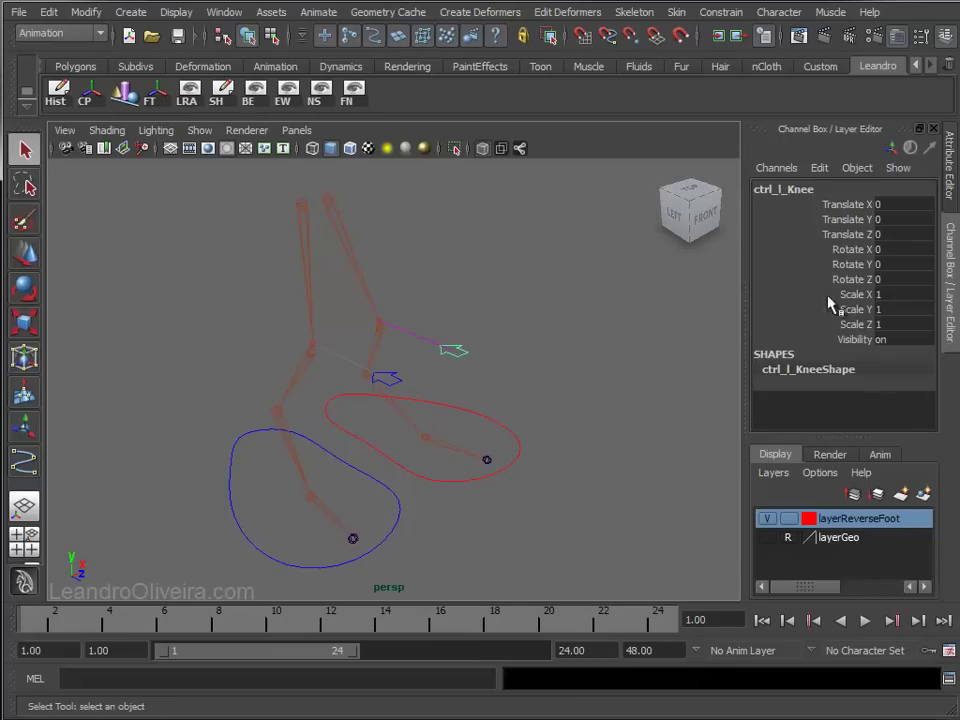
drag(855, 340, 851, 262)
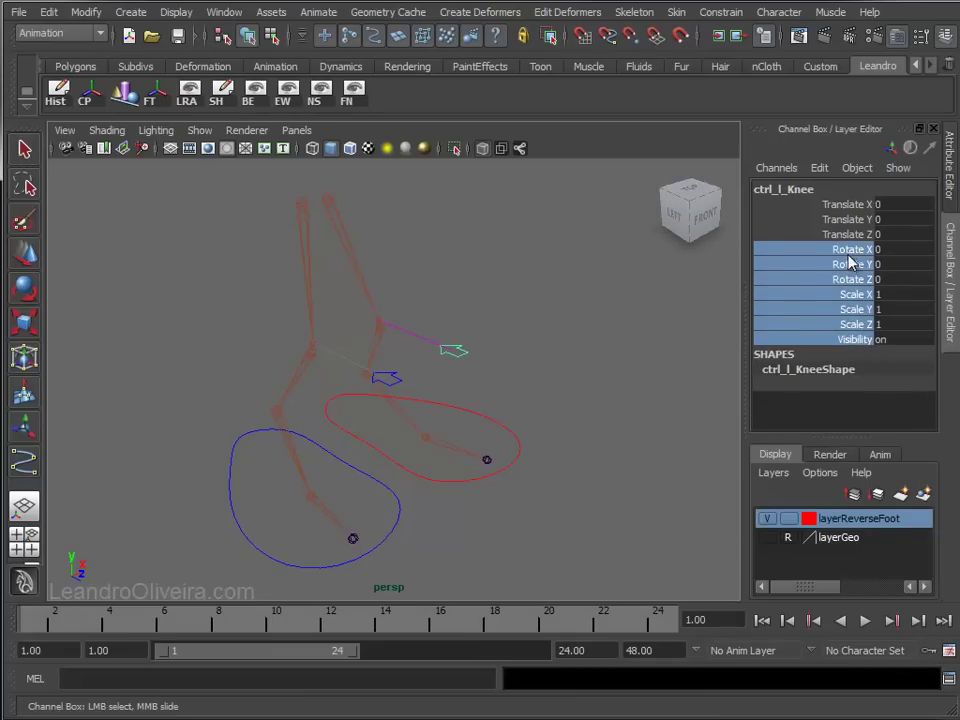
right_click(849, 256)
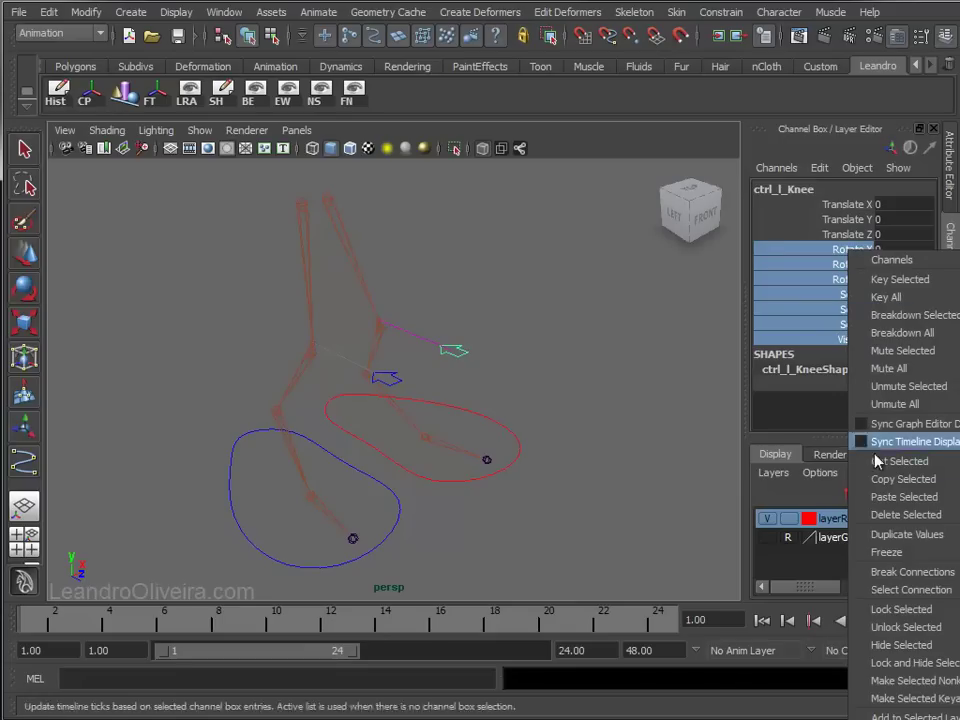
click(912, 663)
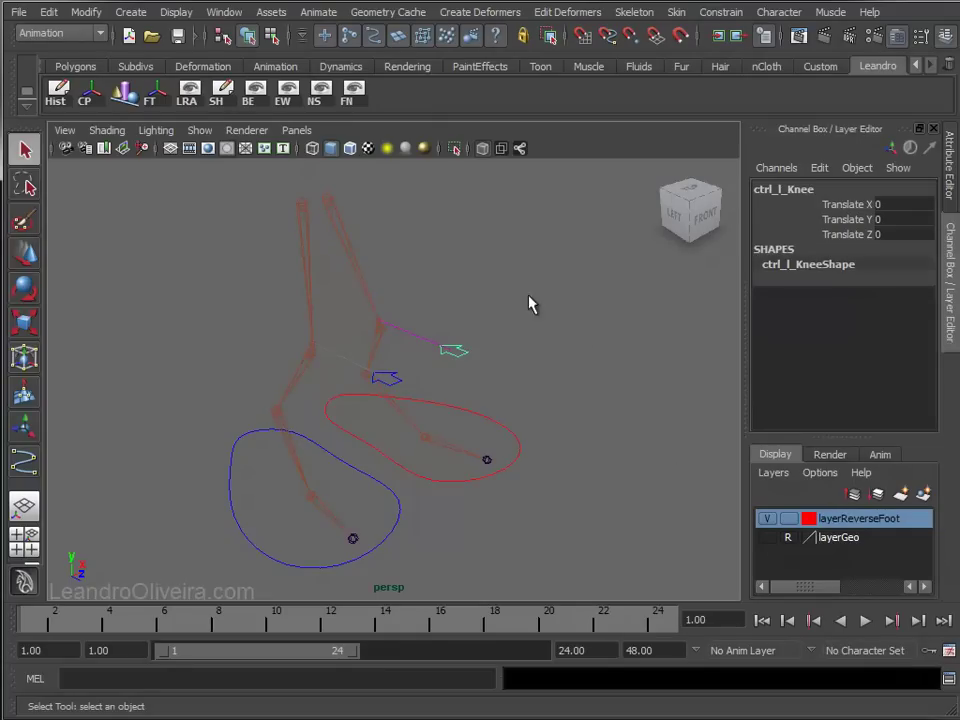
click(500, 294)
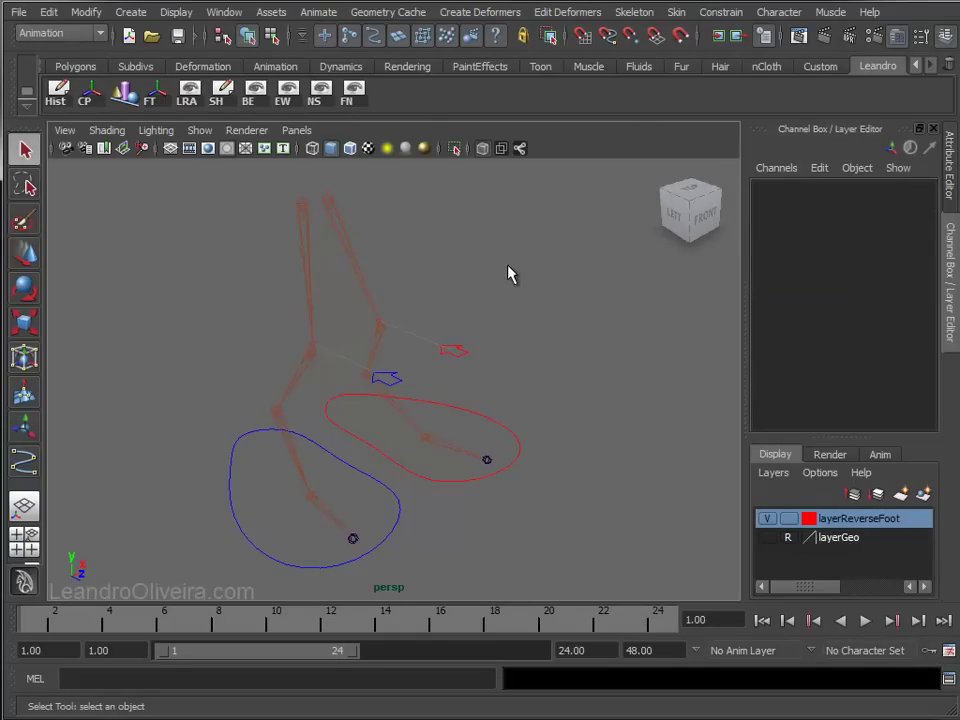
Frame the leg rig, check ctrl_l_Foot and ctrl_r_Knee channels, and open Window > Outliner
mouse_move(529, 289)
alt+mouse_down()
mouse_move(368, 279)
mouse_move(502, 362)
alt+mouse_up()
mouse_move(502, 362)
alt+middle_down()
mouse_move(454, 339)
mouse_move(510, 398)
mouse_move(518, 424)
alt+middle_up()
click(506, 427)
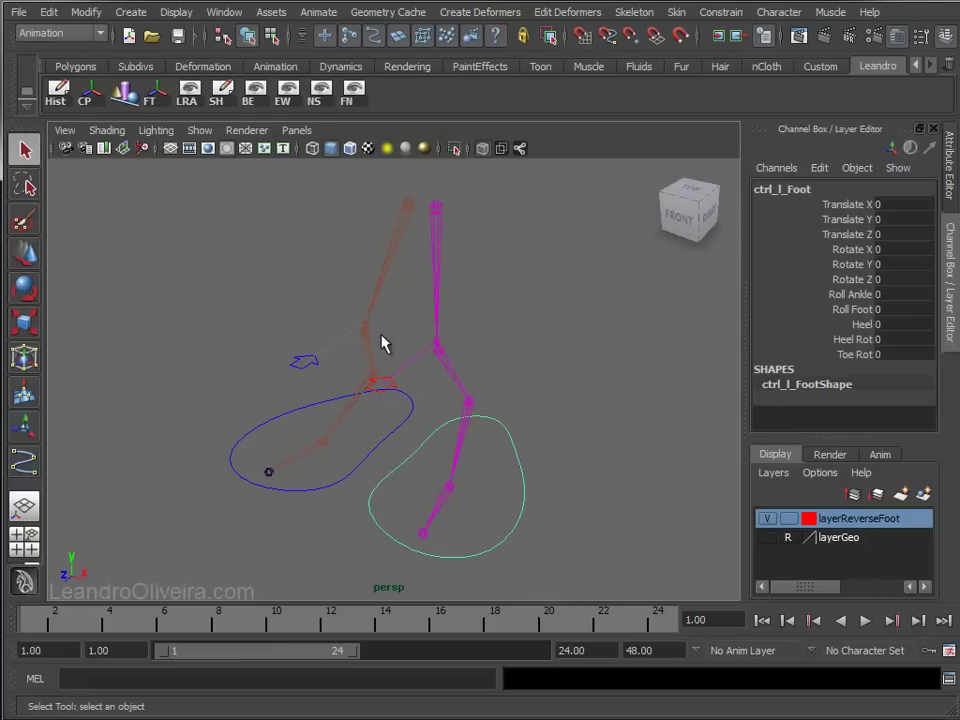
click(305, 365)
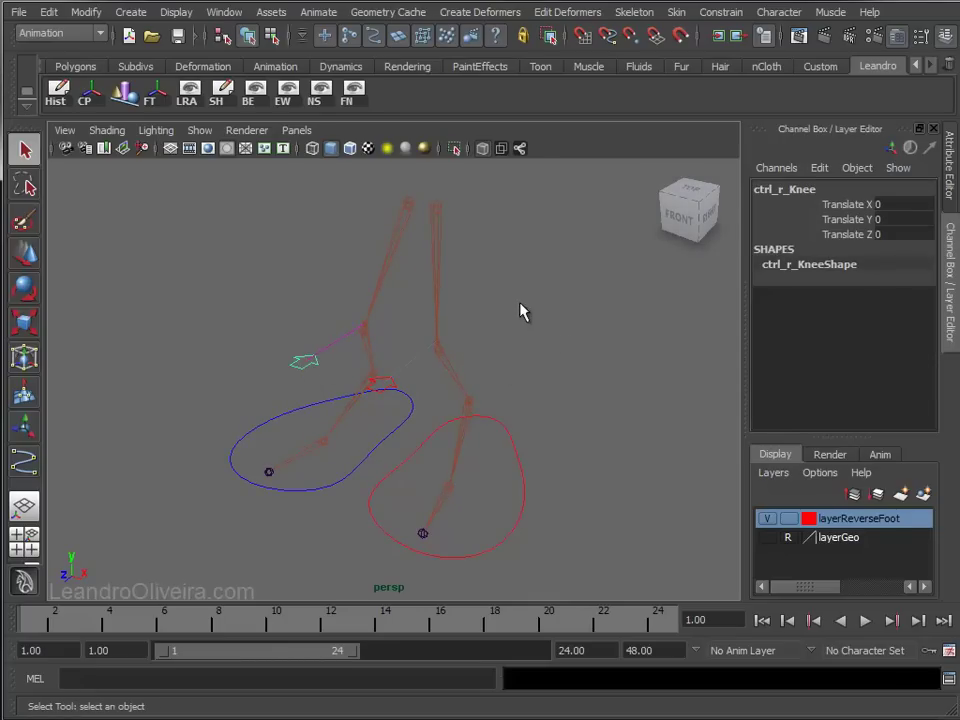
click(520, 312)
click(224, 12)
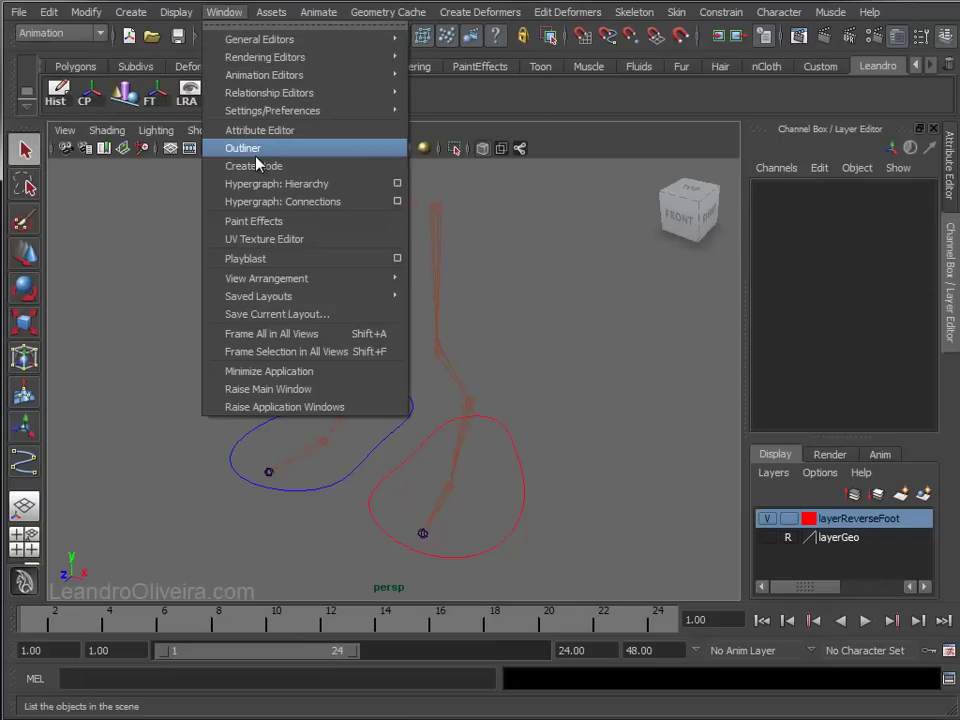
click(256, 155)
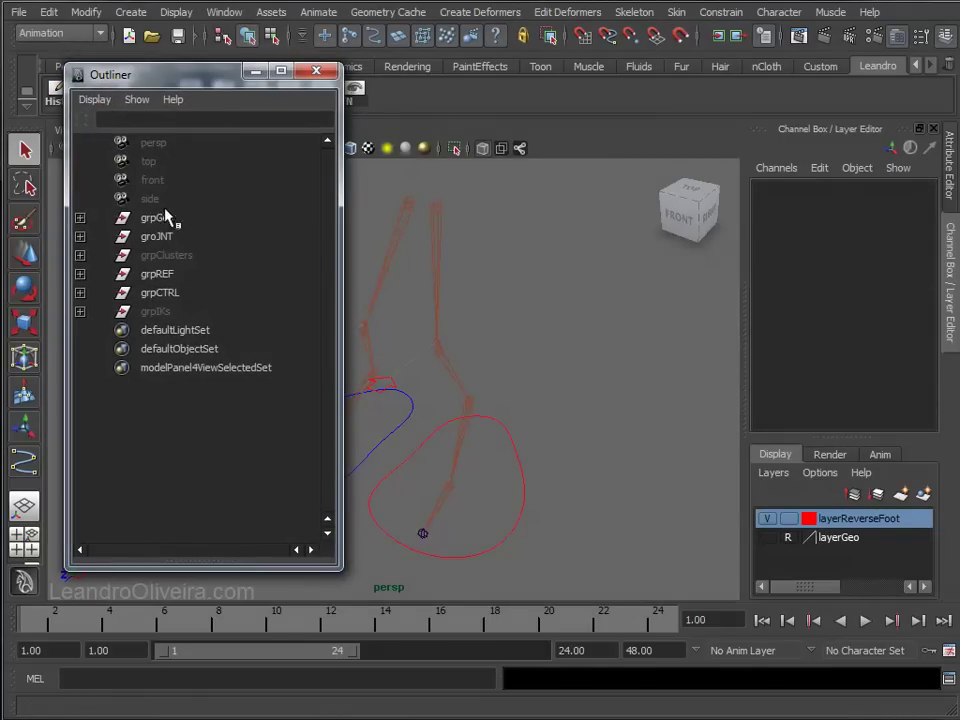